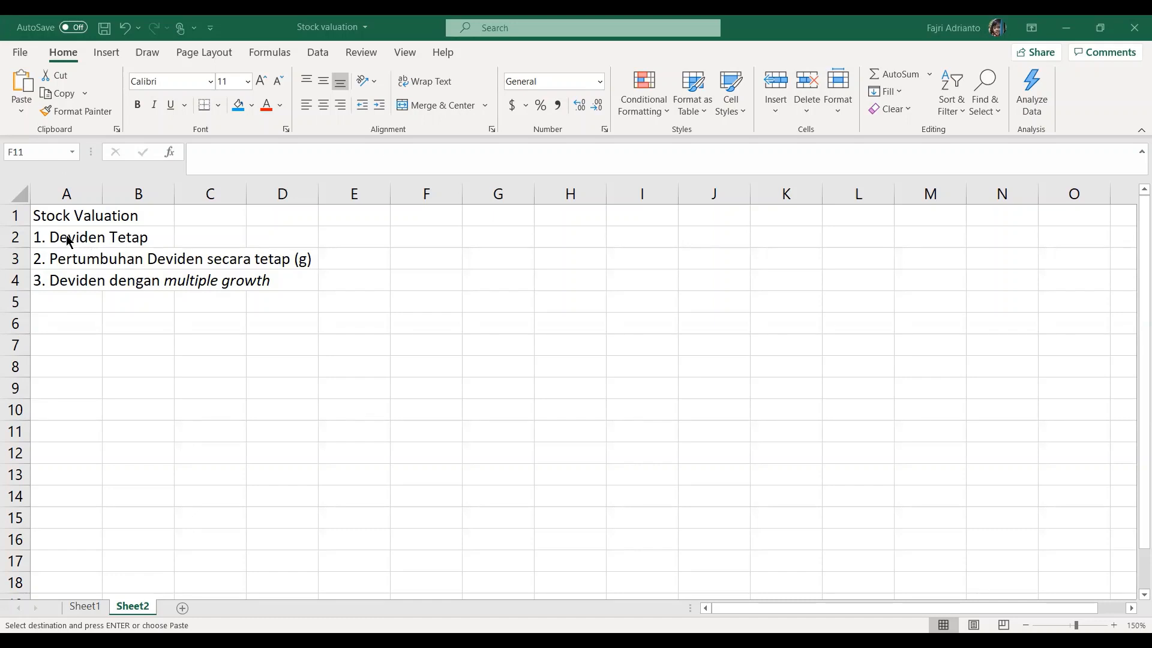
Enter the label Do in cell A6 and the value 200 beside it in B6.
click(48, 243)
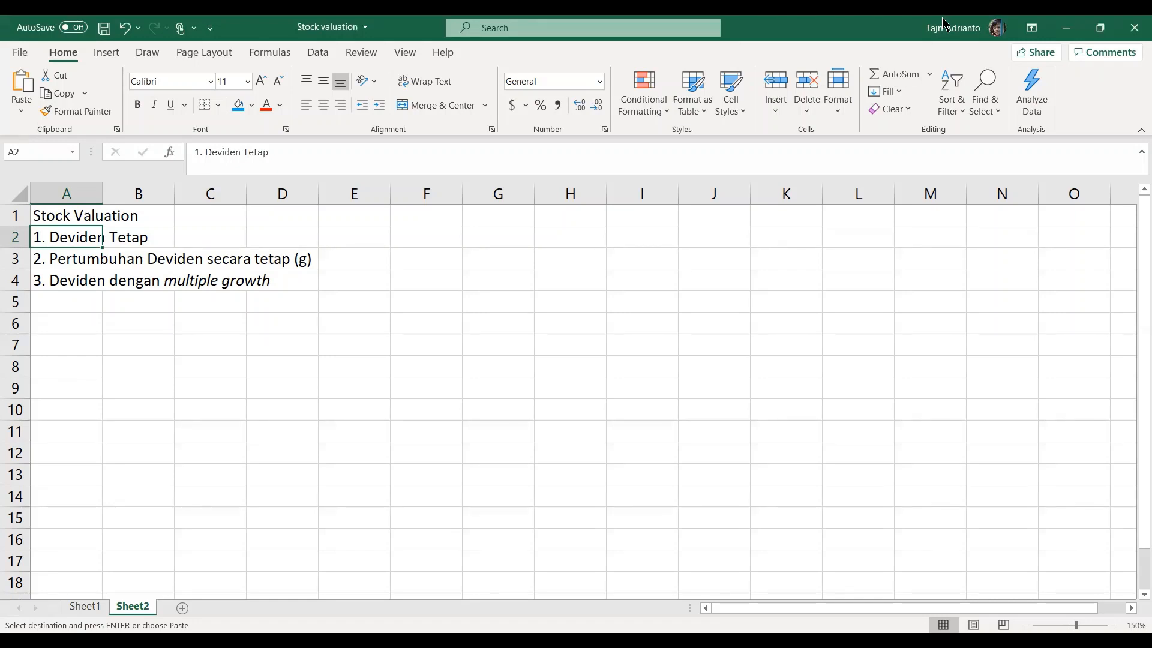
click(83, 320)
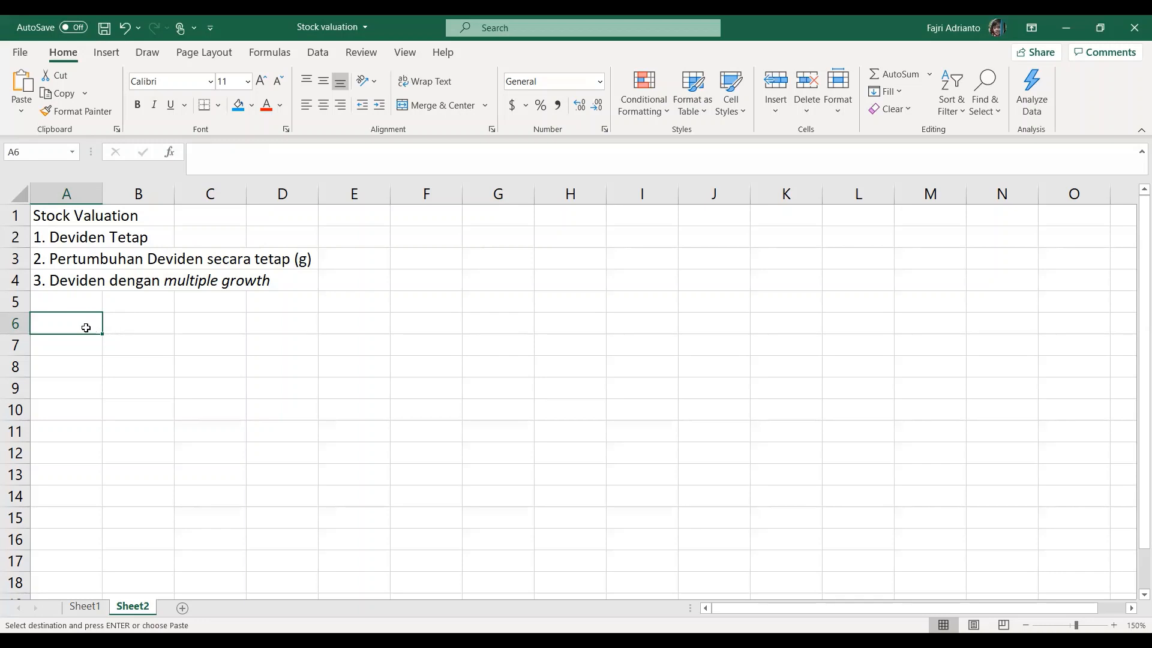
text(D)
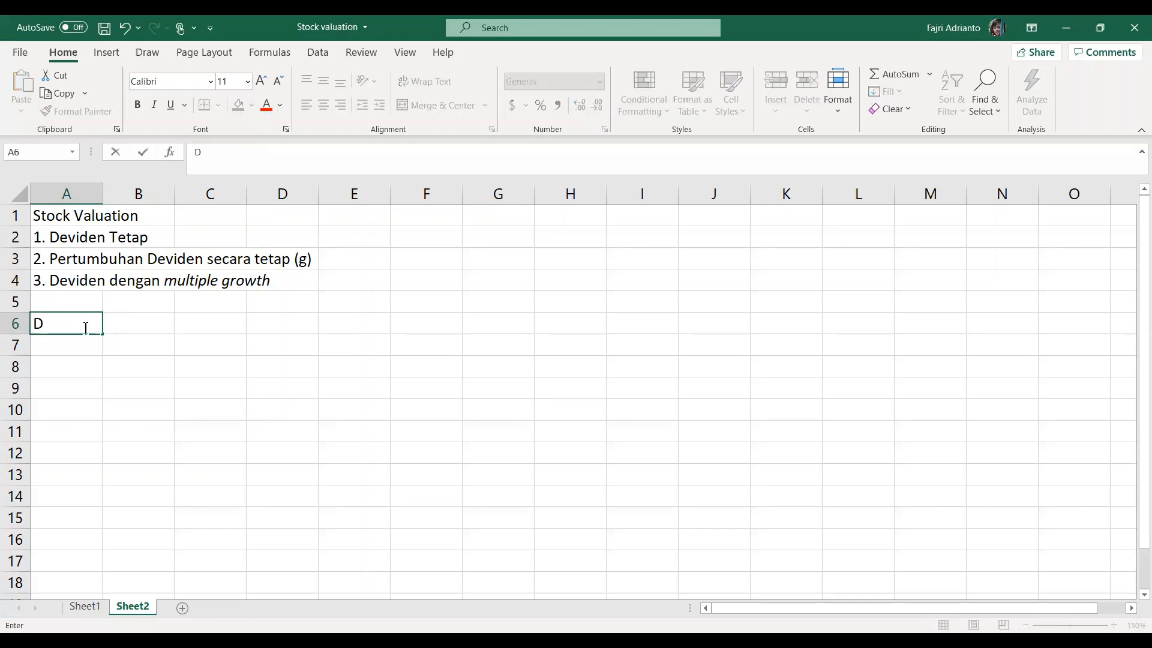
text(o)
key(Tab)
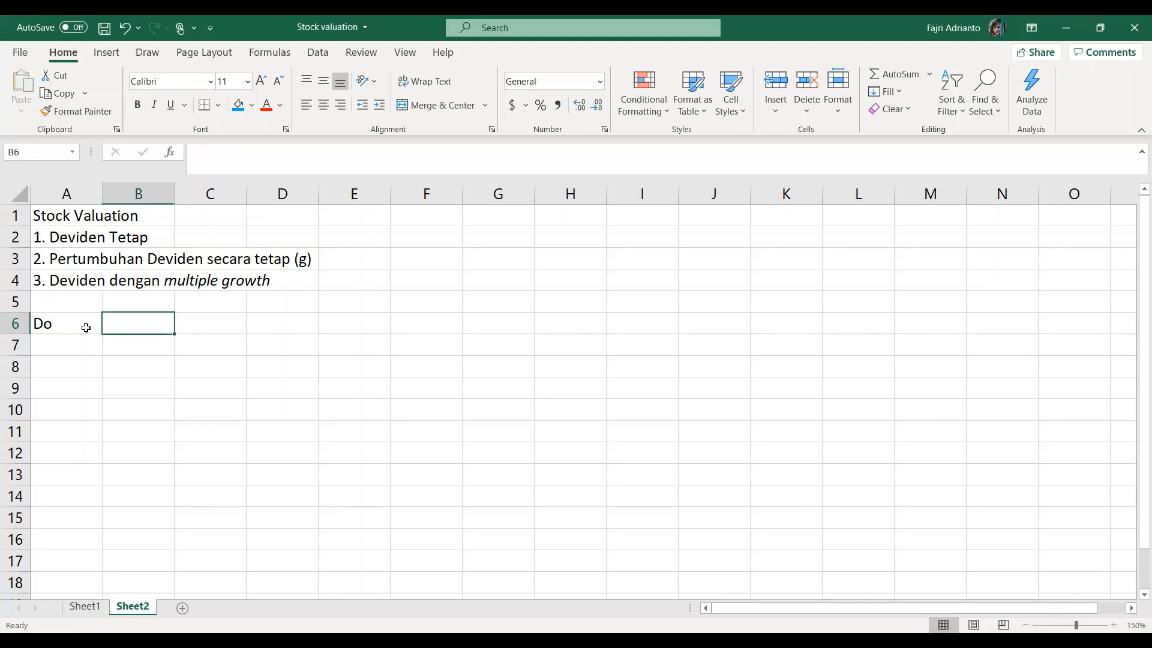
text(200)
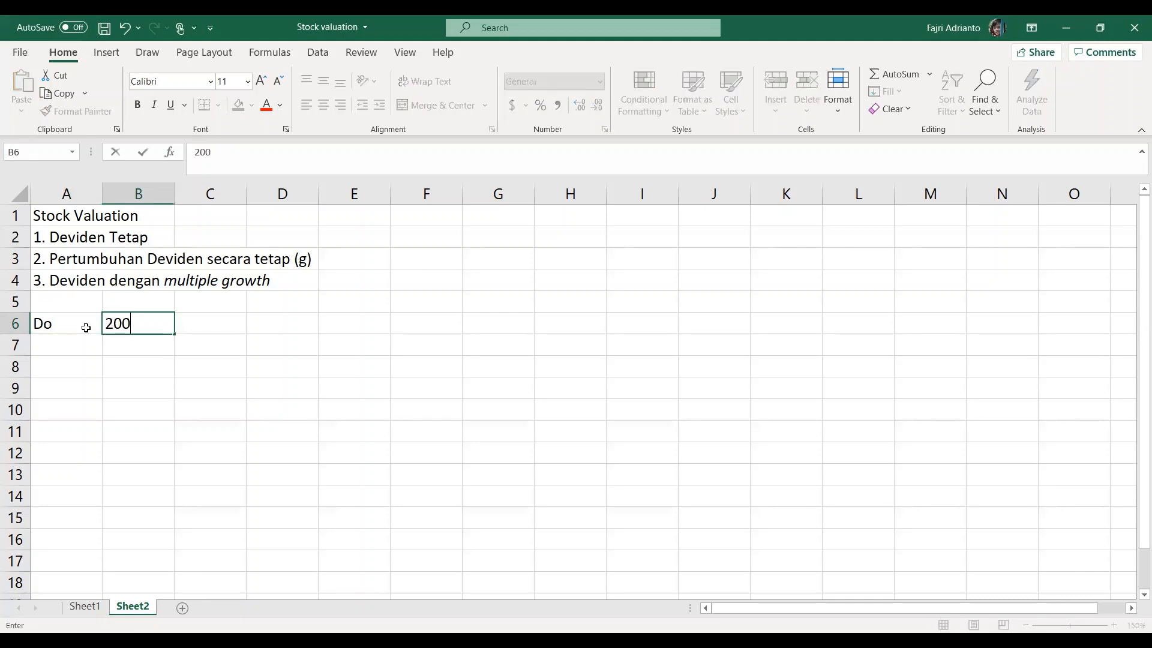
key(Return)
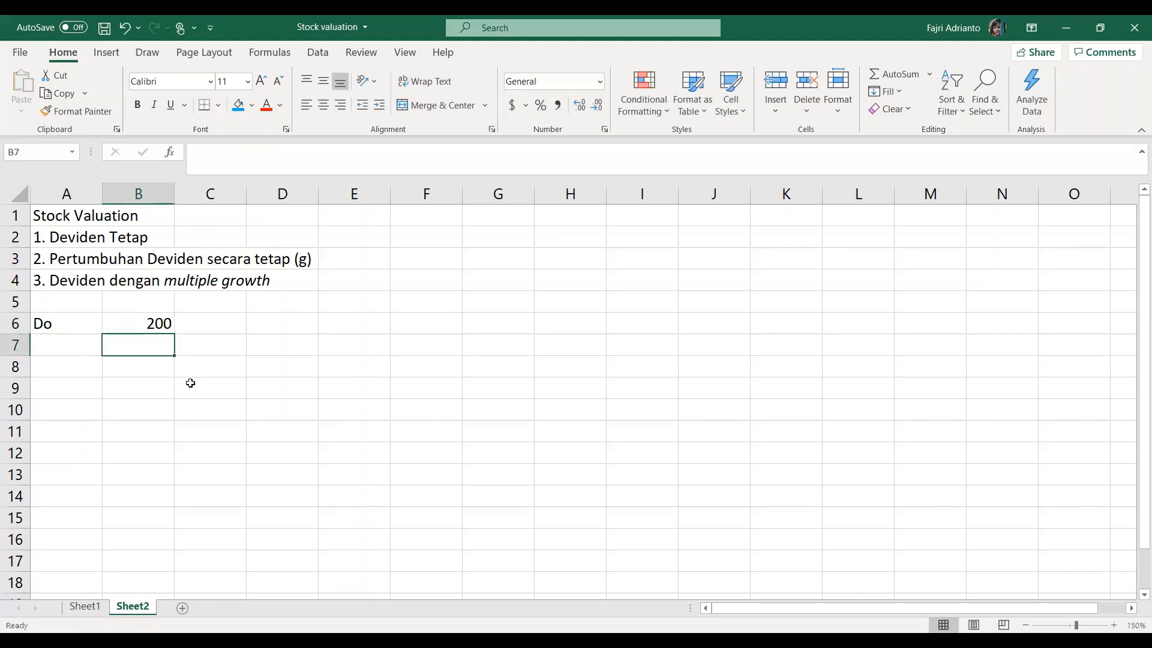
Fill D6 through I6 with the period numbers 0, 1, 2, 3, 4 and 5.
click(280, 323)
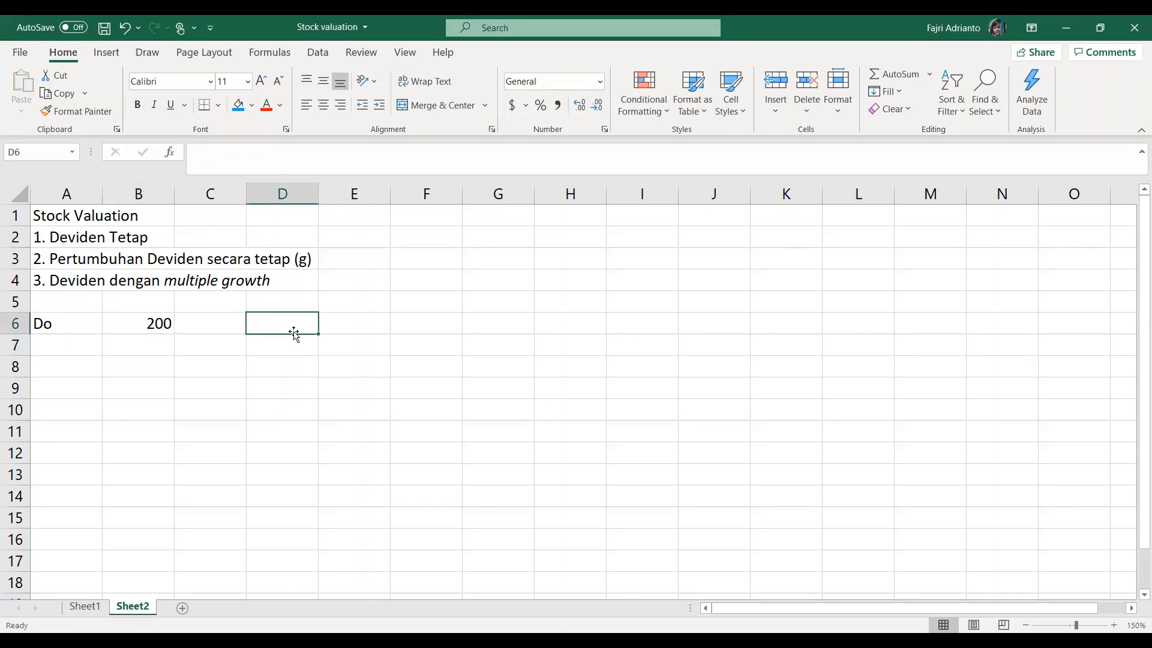
key(Right)
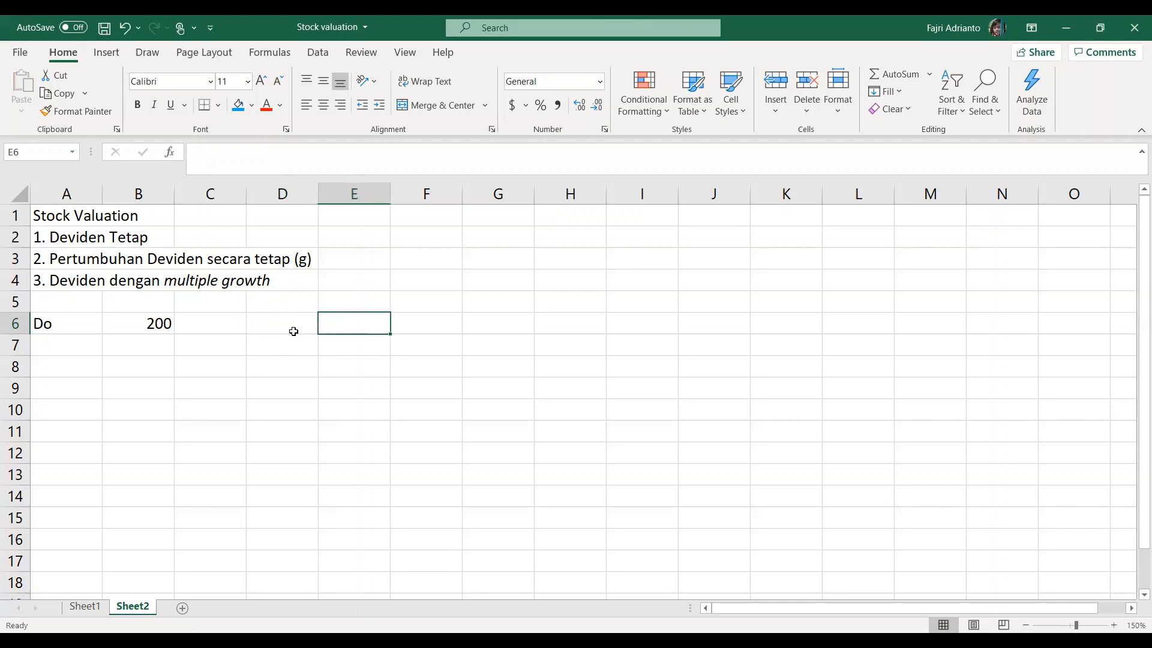
key(Left)
text(0)
key(Tab)
text(1)
key(Tab)
text(2)
key(Tab)
text(3)
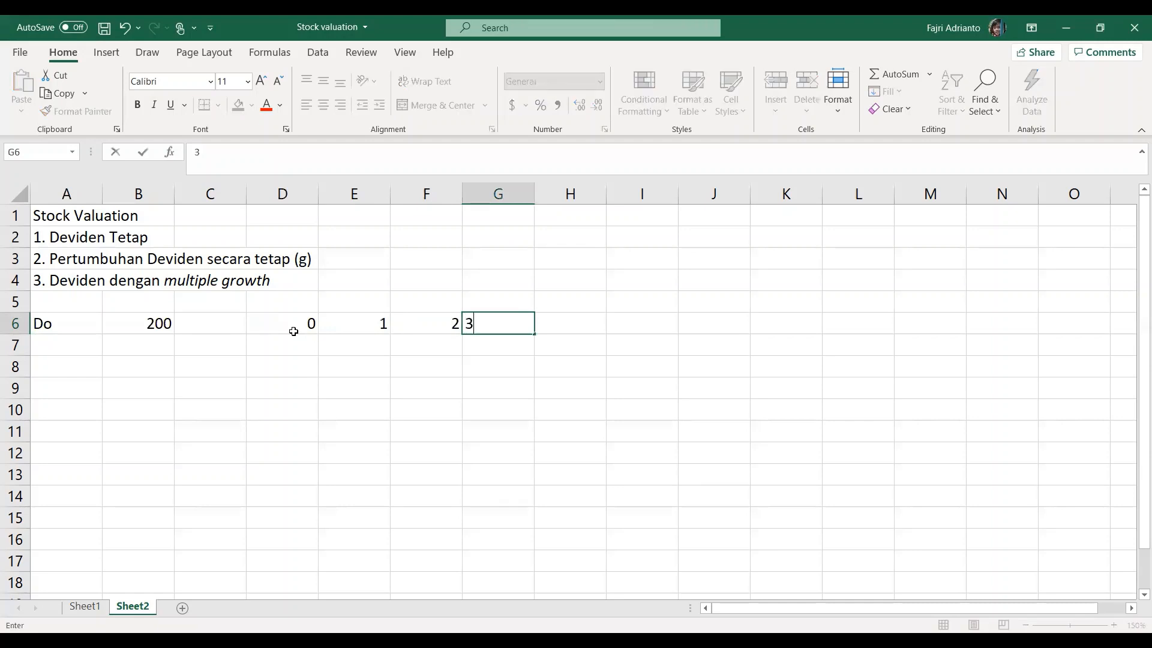
key(Tab)
text(4)
key(Tab)
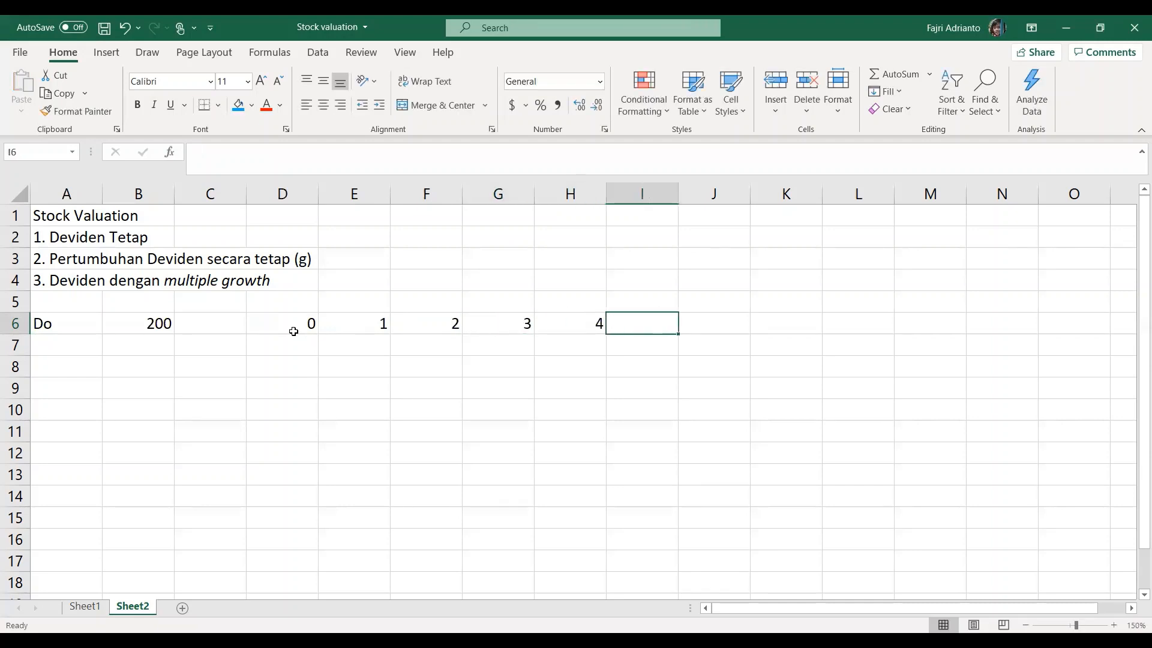
text(5)
key(Tab)
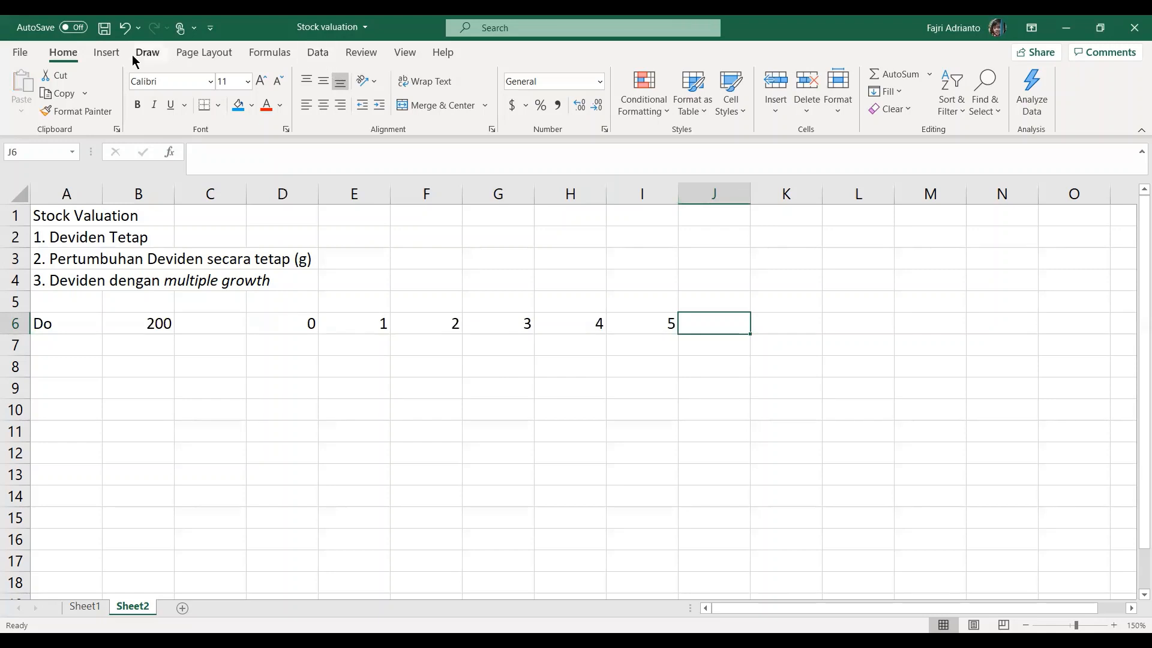
Insert the infinity symbol (∞) in J6 as the last period of the timeline.
click(108, 54)
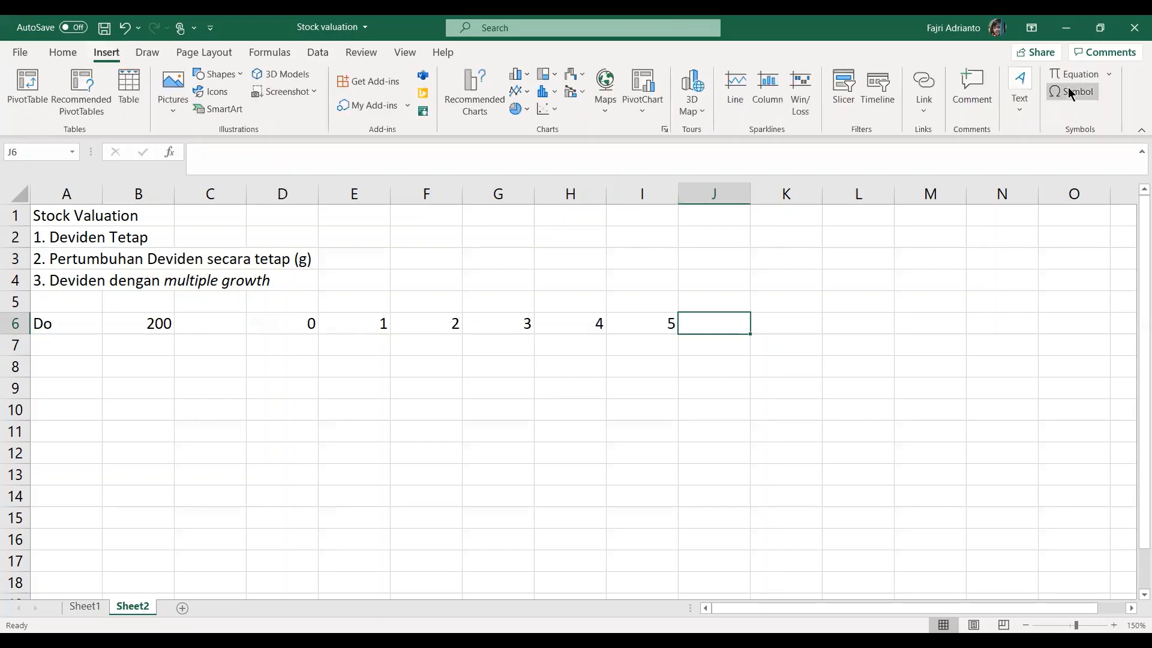
click(1069, 97)
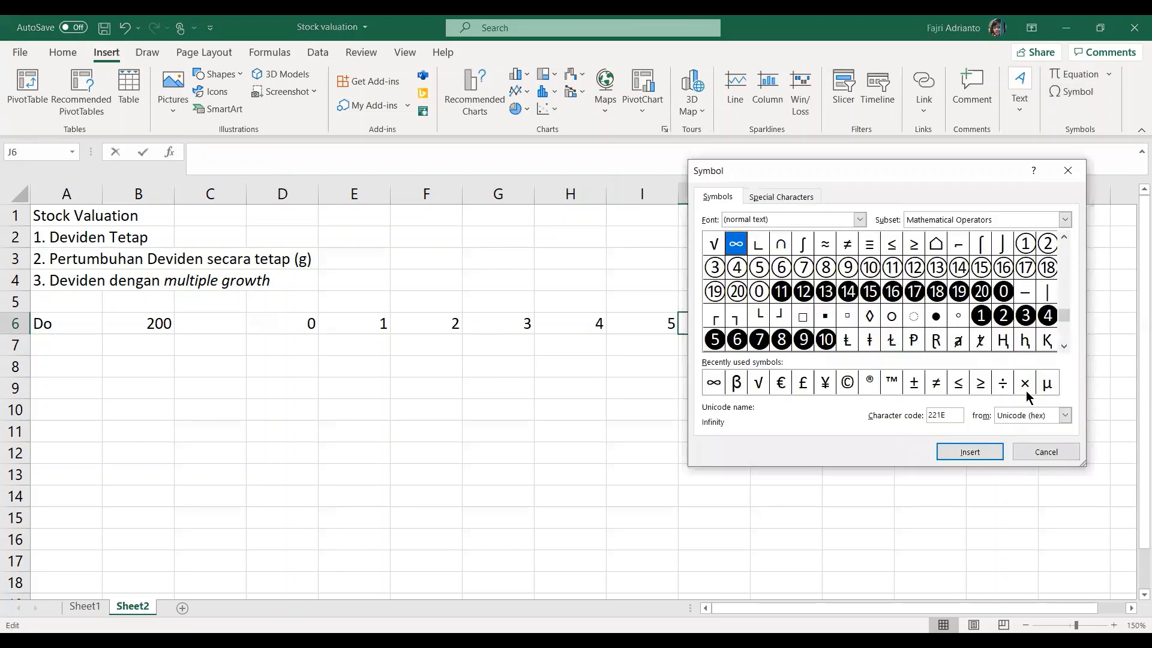
click(713, 384)
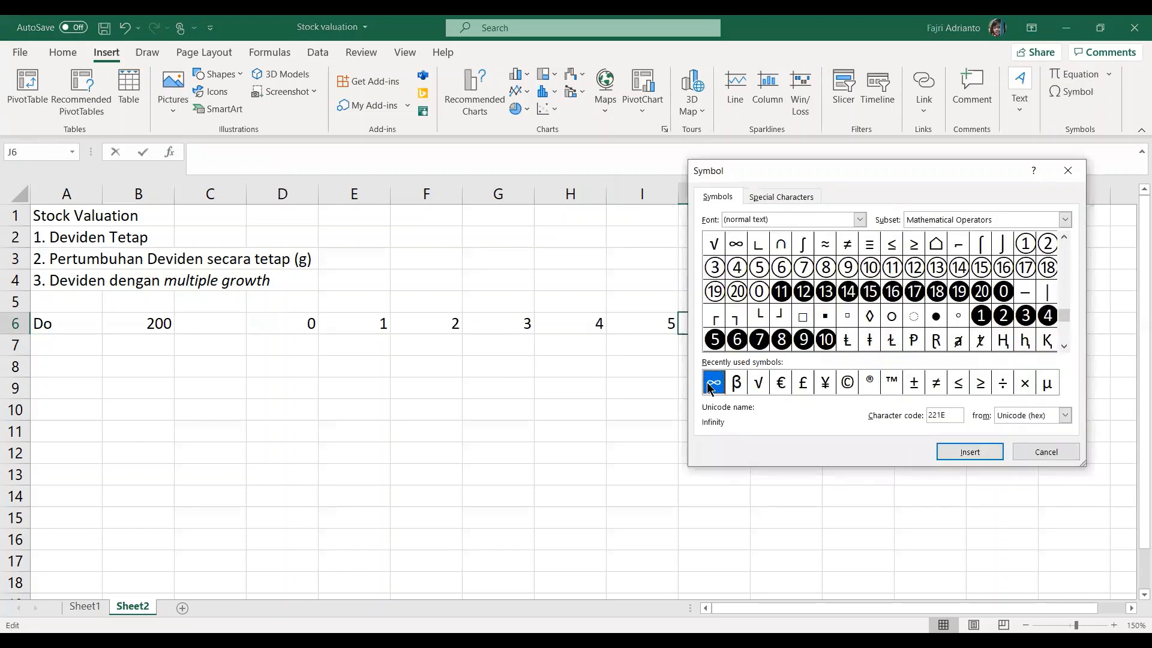
click(962, 452)
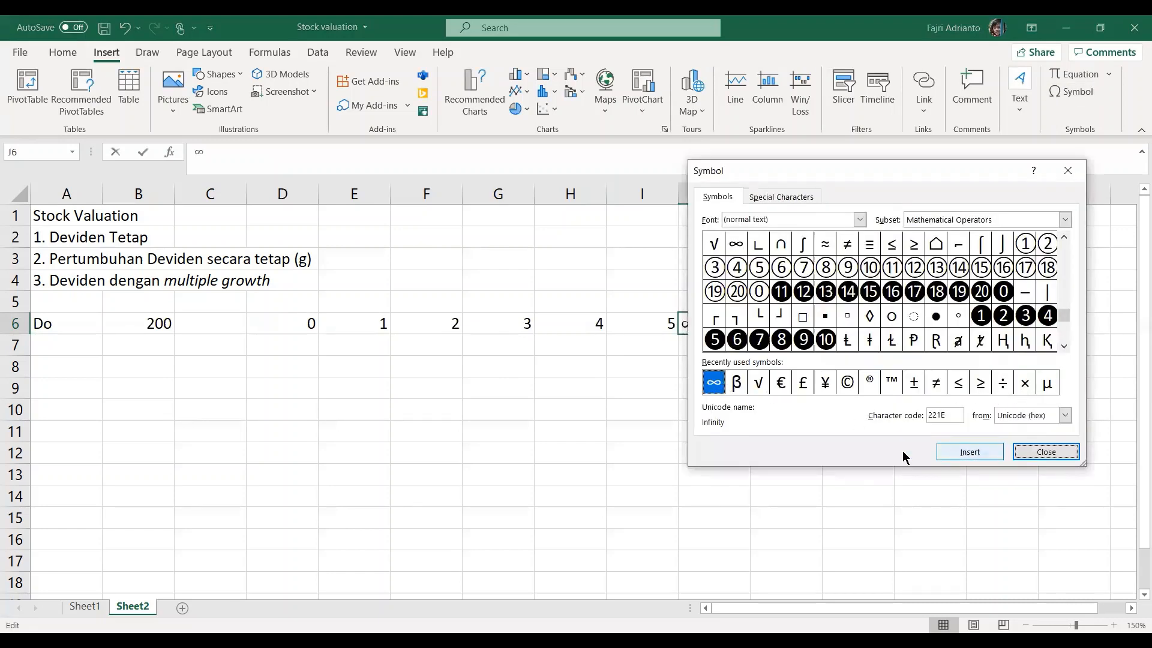
click(1046, 452)
click(682, 353)
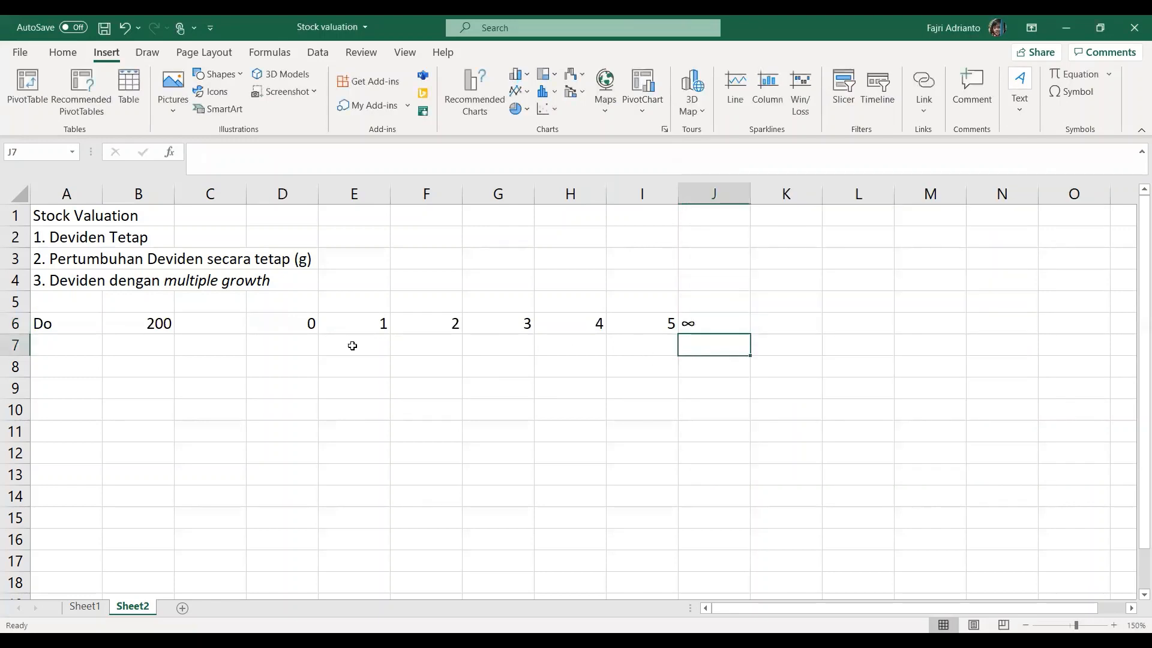
Enter a dividend of 200 in D7 and E7, and fill the E7 value across to J7 under the ∞ period.
click(279, 344)
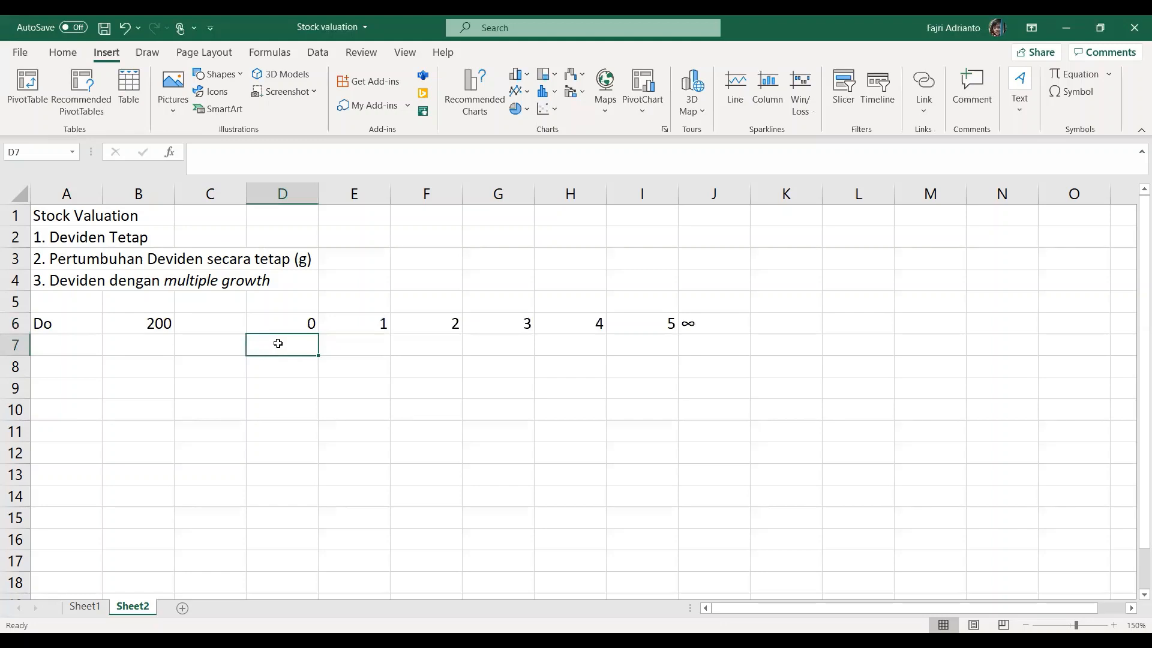
text(200)
key(ctrl+Return)
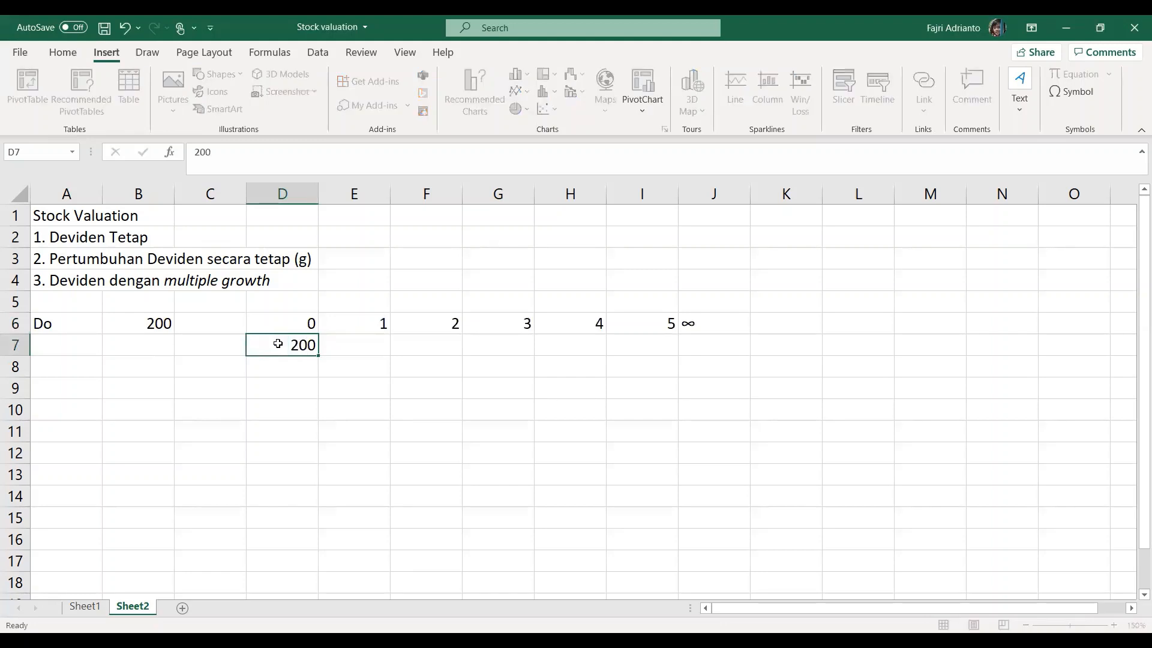
key(Right)
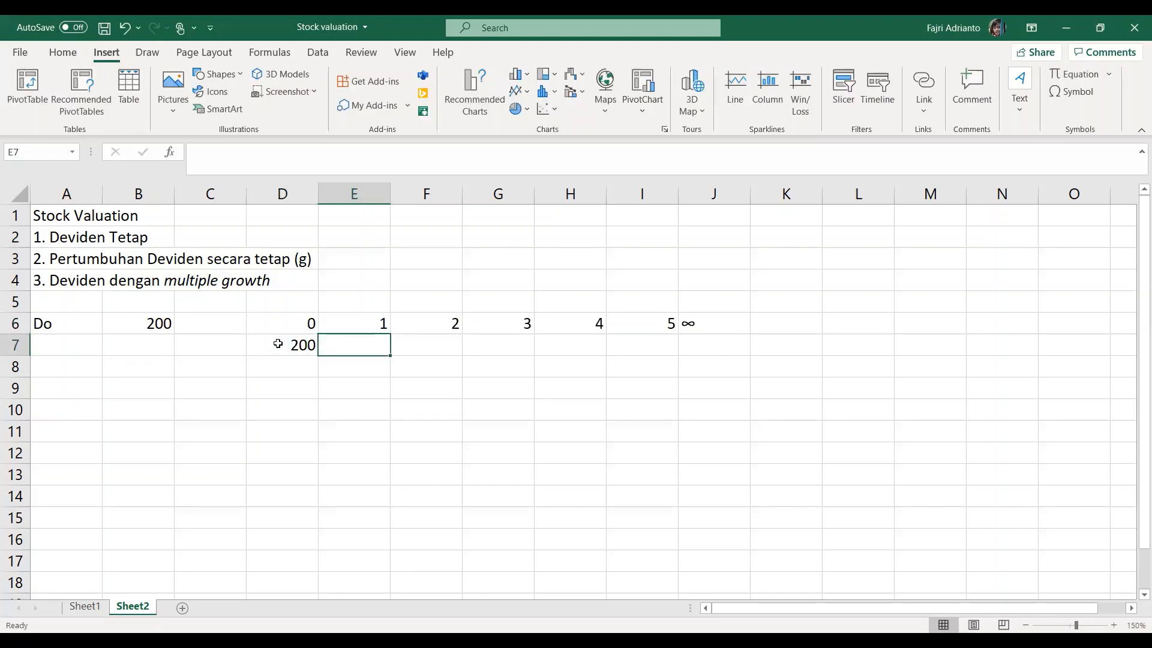
text(200)
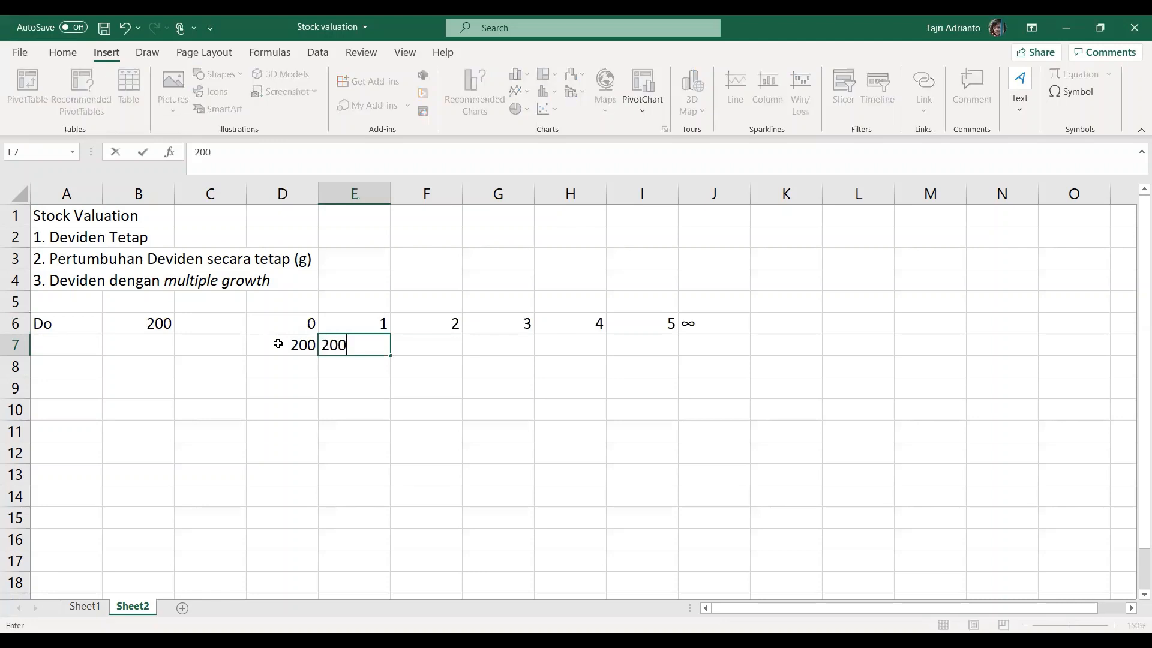
key(Right)
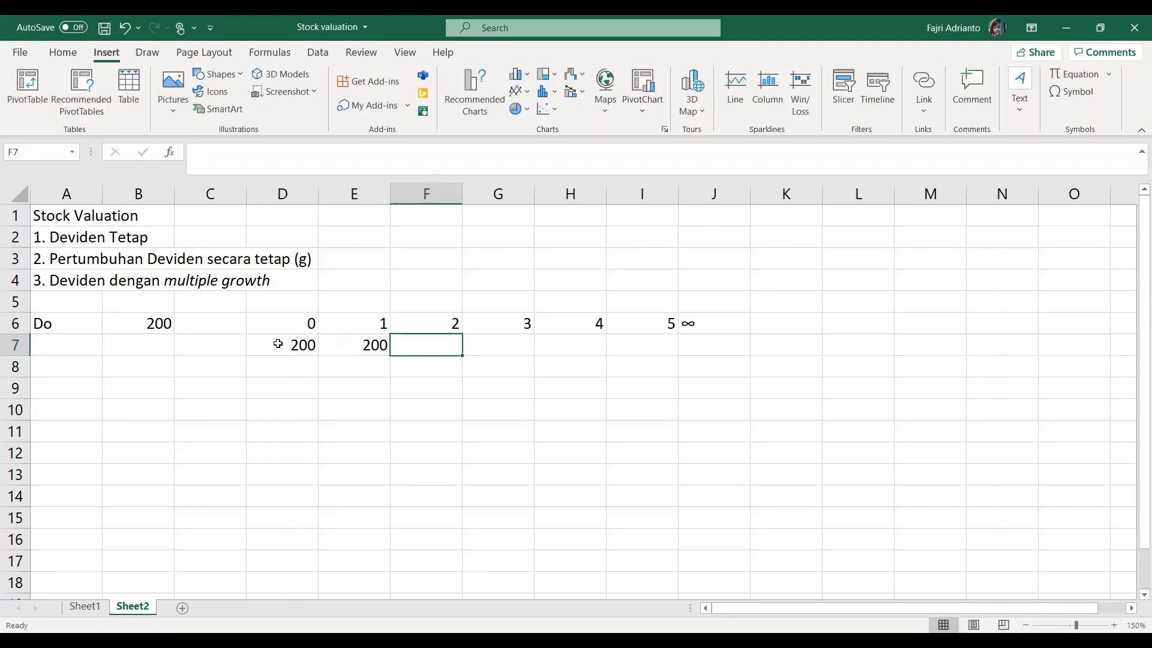
click(343, 348)
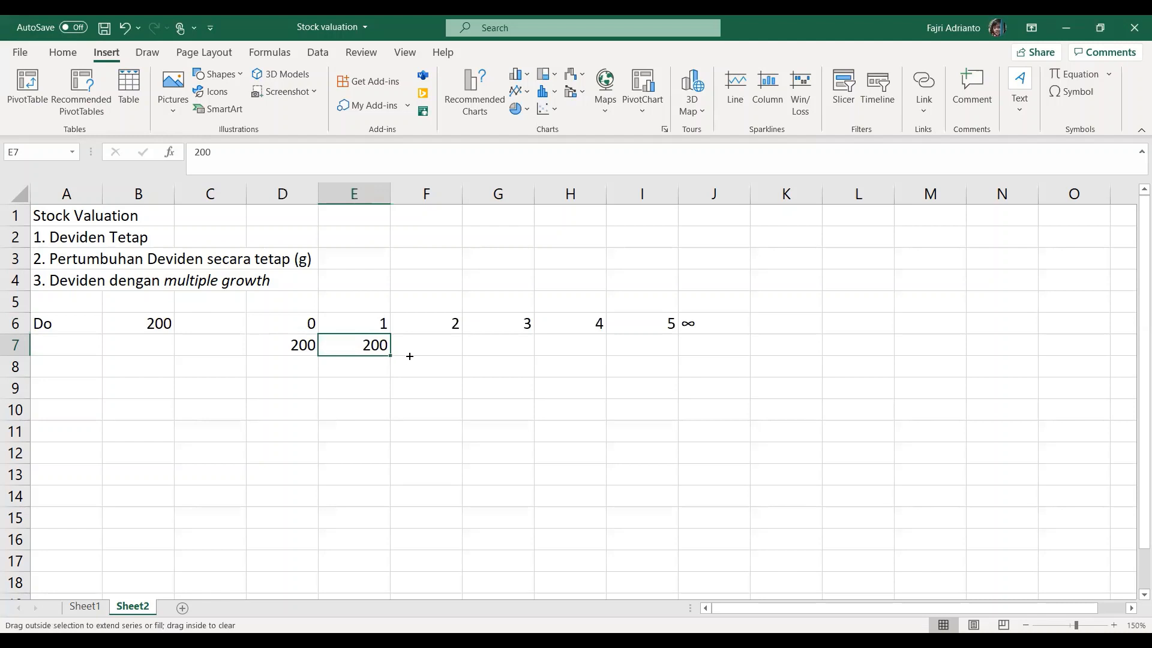
drag(702, 355, 717, 345)
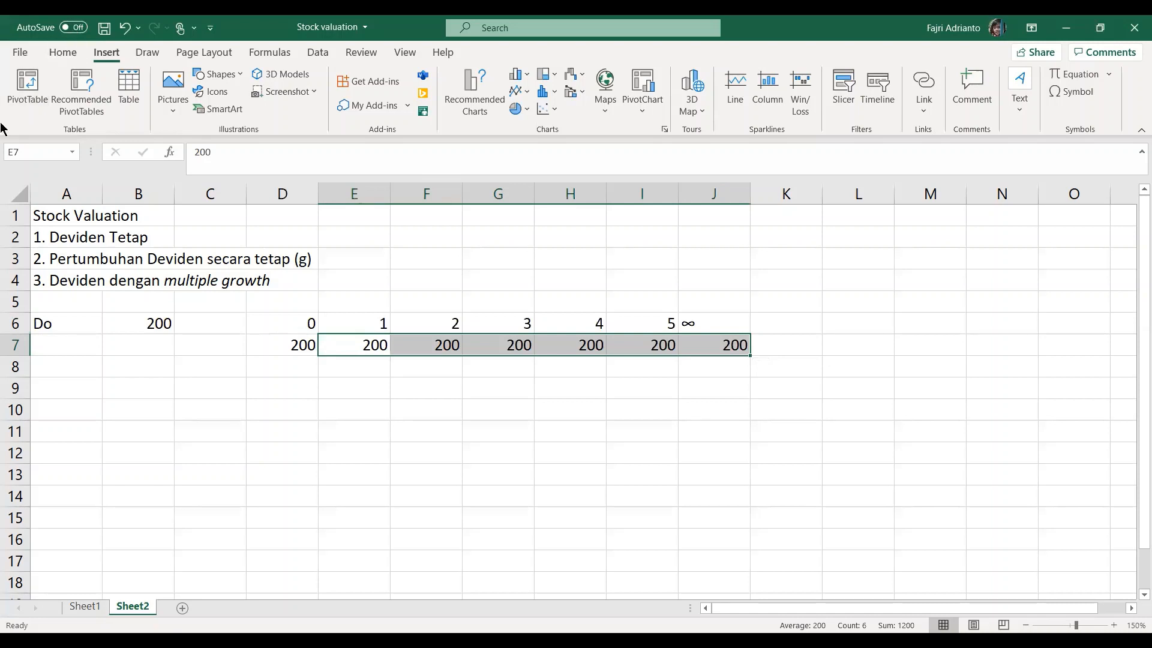
click(284, 345)
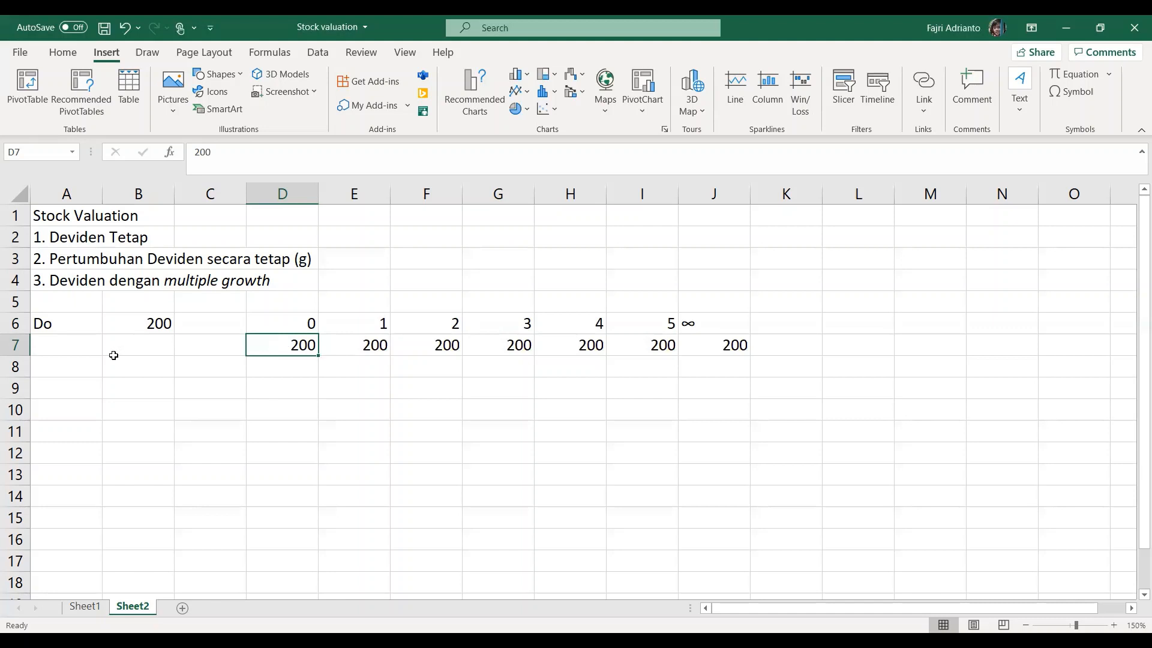
Write the perpetuity formula text "PV = CF/R" in A8 and the stock price formula text "P=Do/R" in A9.
click(77, 368)
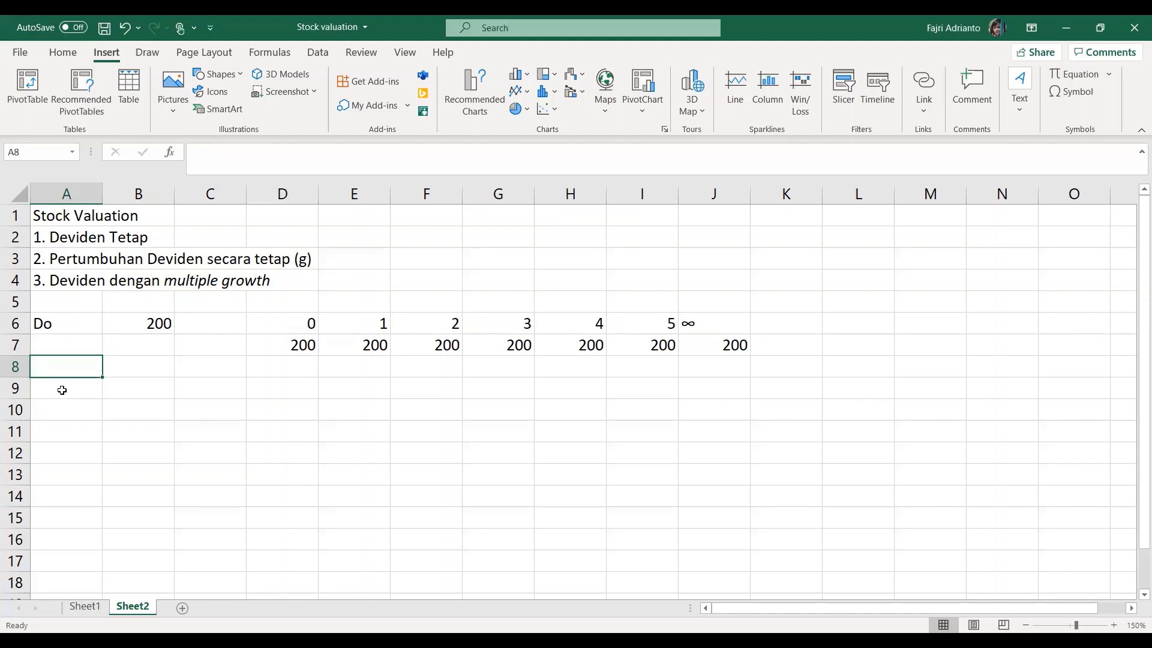
text(PV)
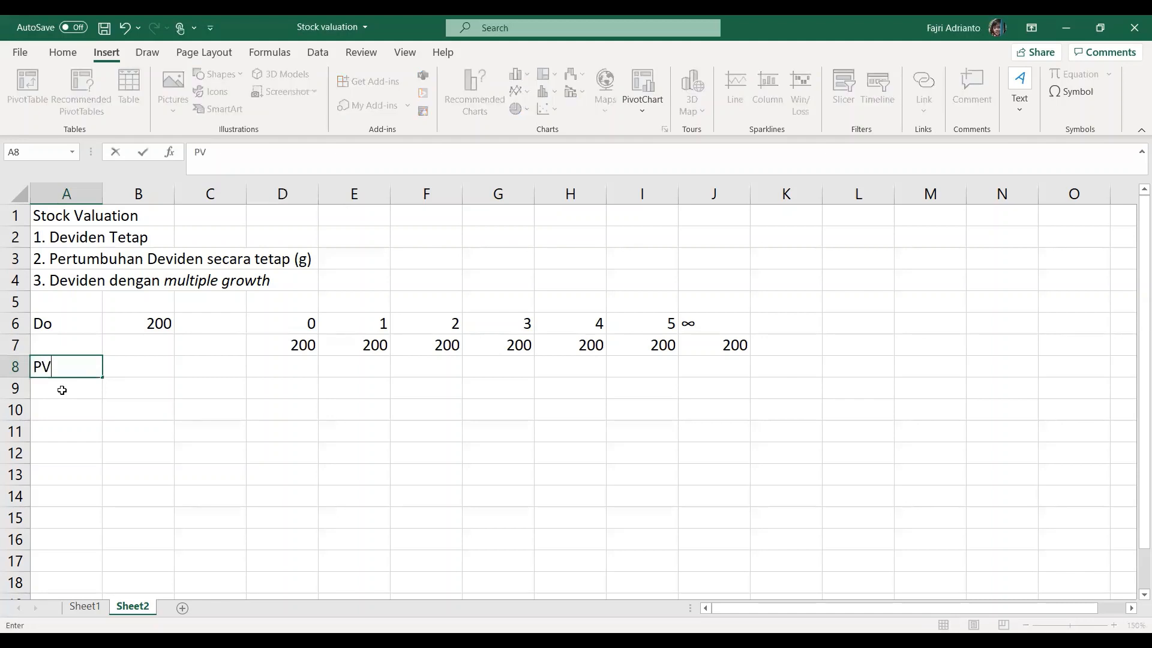
text( = CF/R)
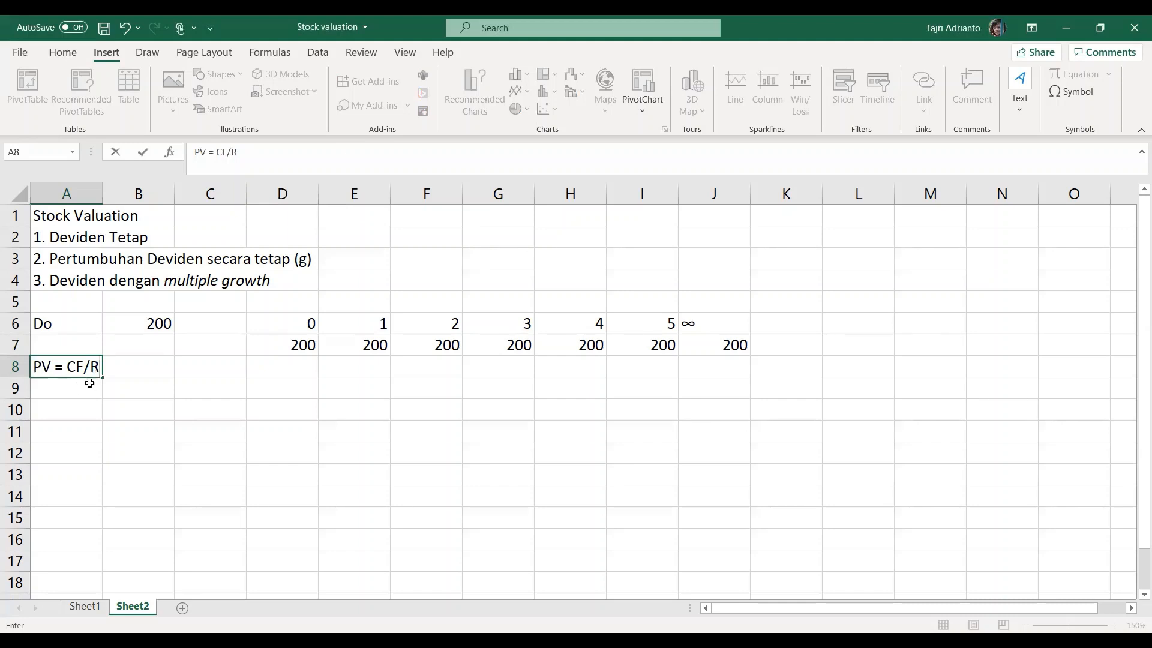
click(83, 390)
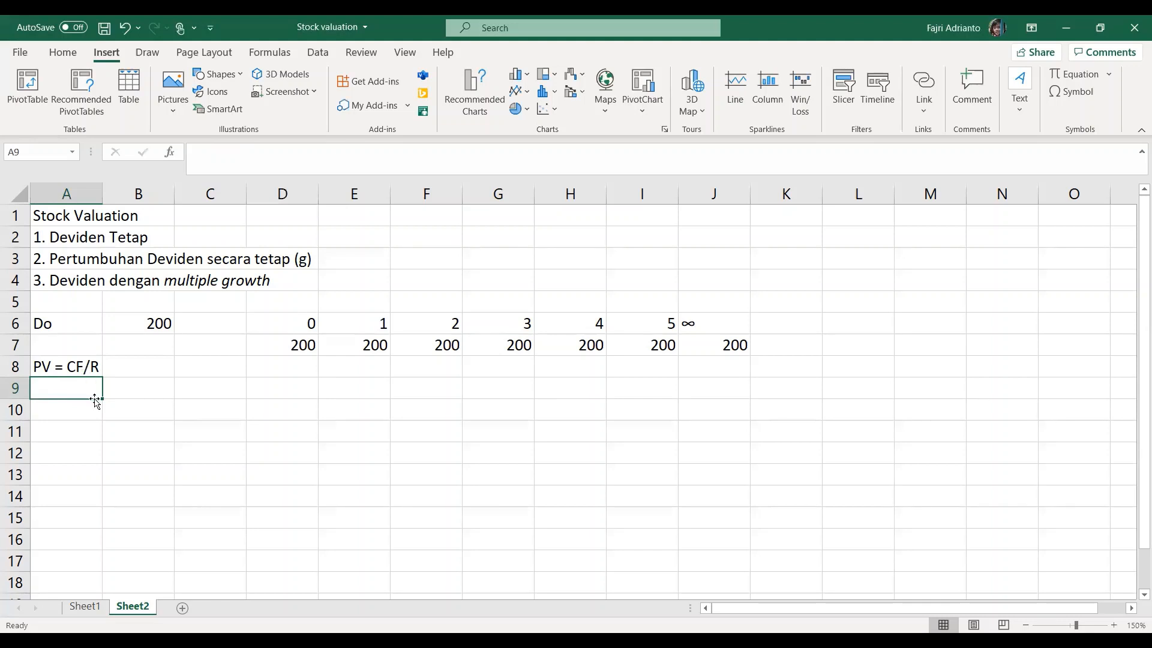
text(P)
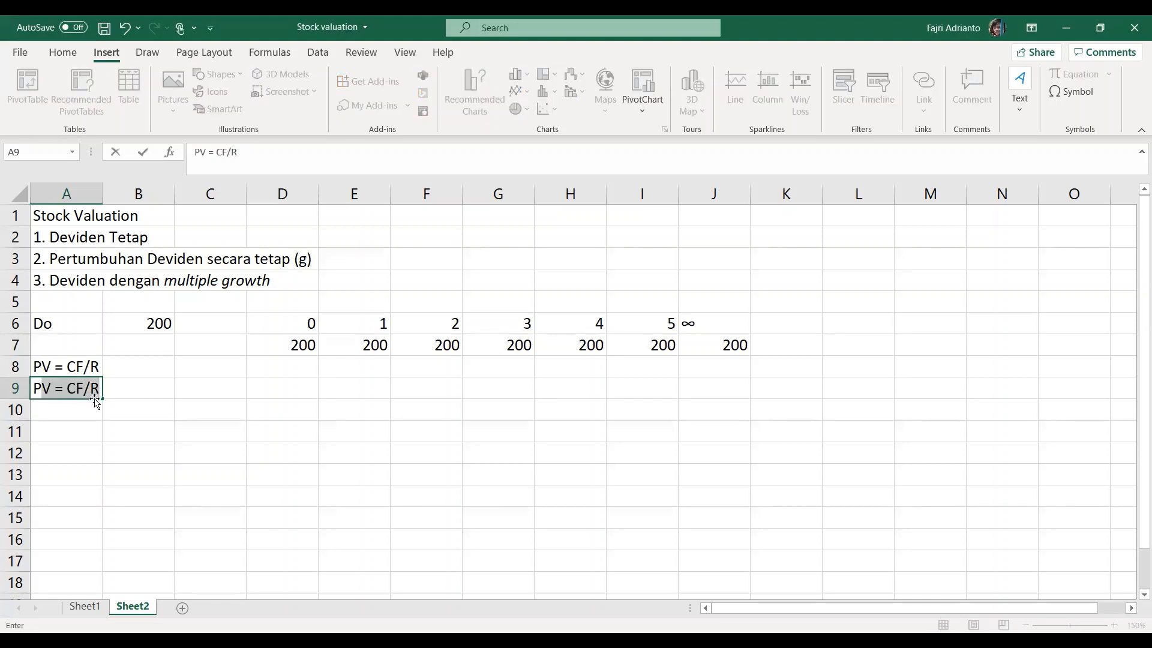
text(=)
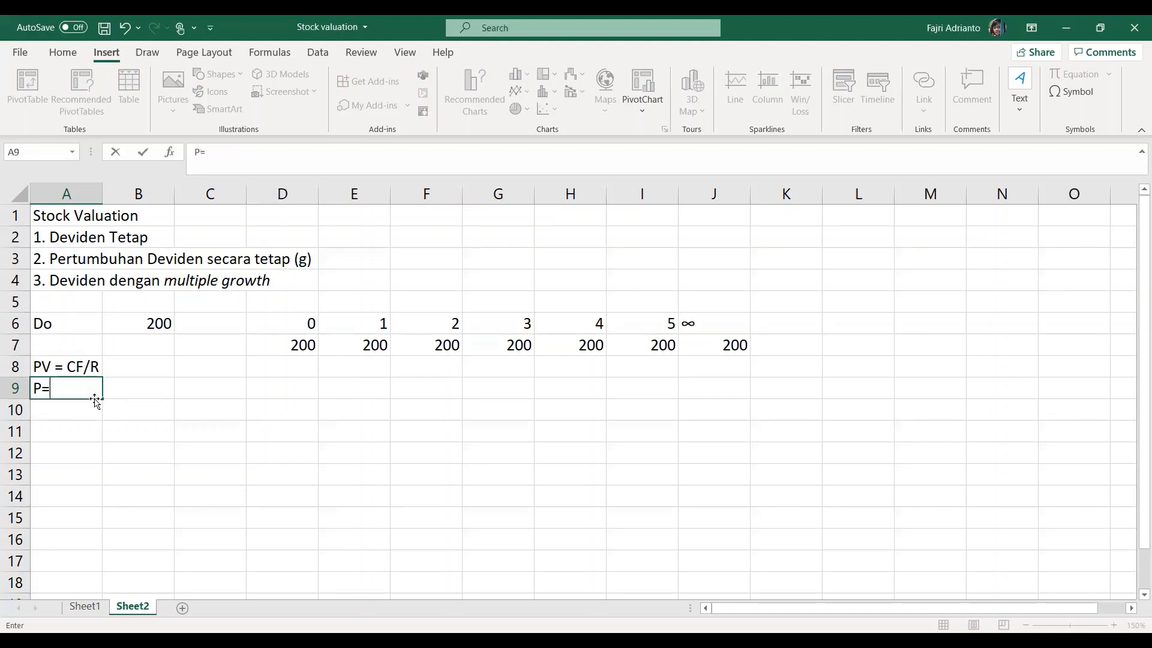
text(Do/R)
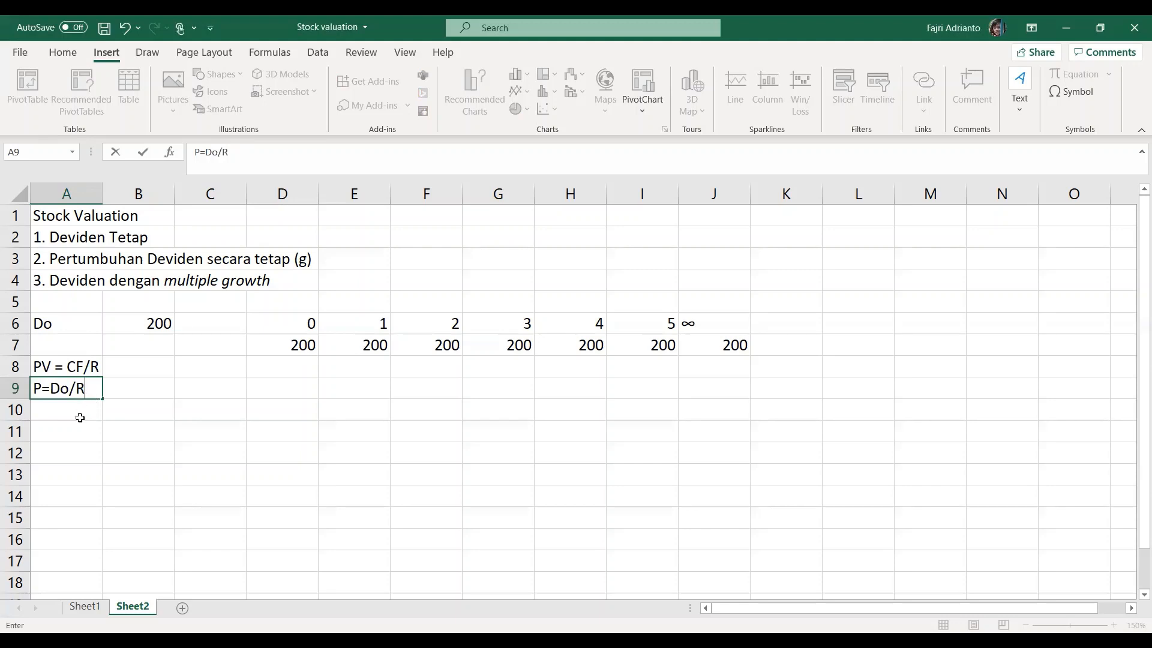
key(Return)
Add the required return in row 10 with the label R in A10 and 10% in B10.
text(R)
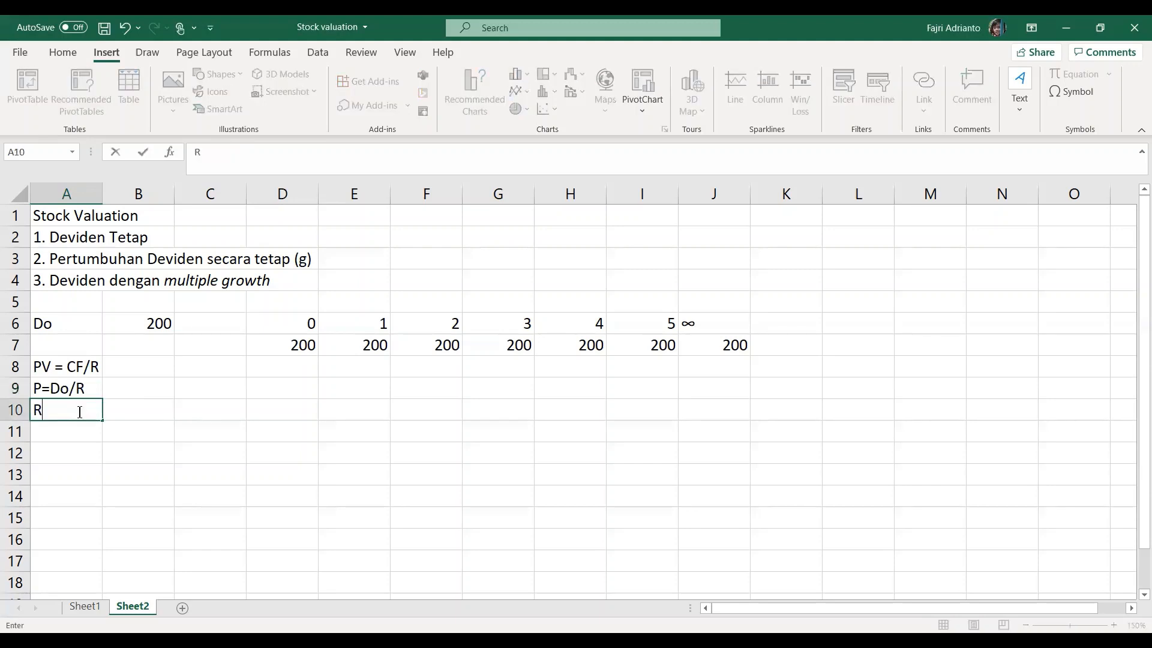
key(Tab)
text(10)
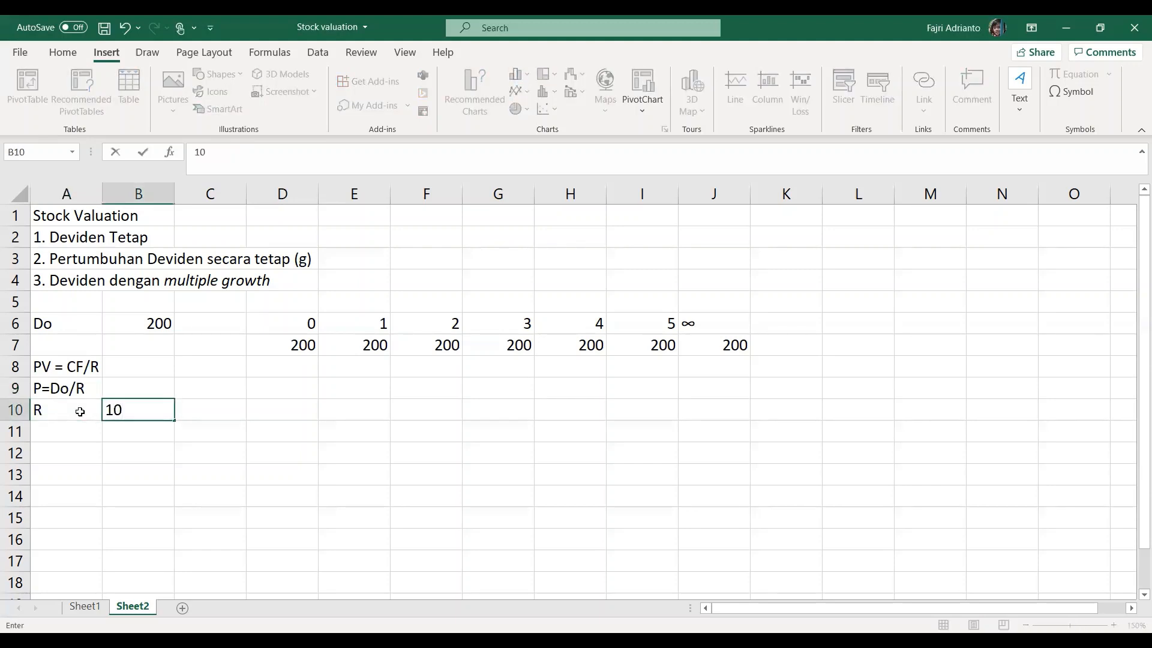
text(%)
Label A11 as Price and calculate the stock price in B11 with the formula =D7/B10.
click(63, 430)
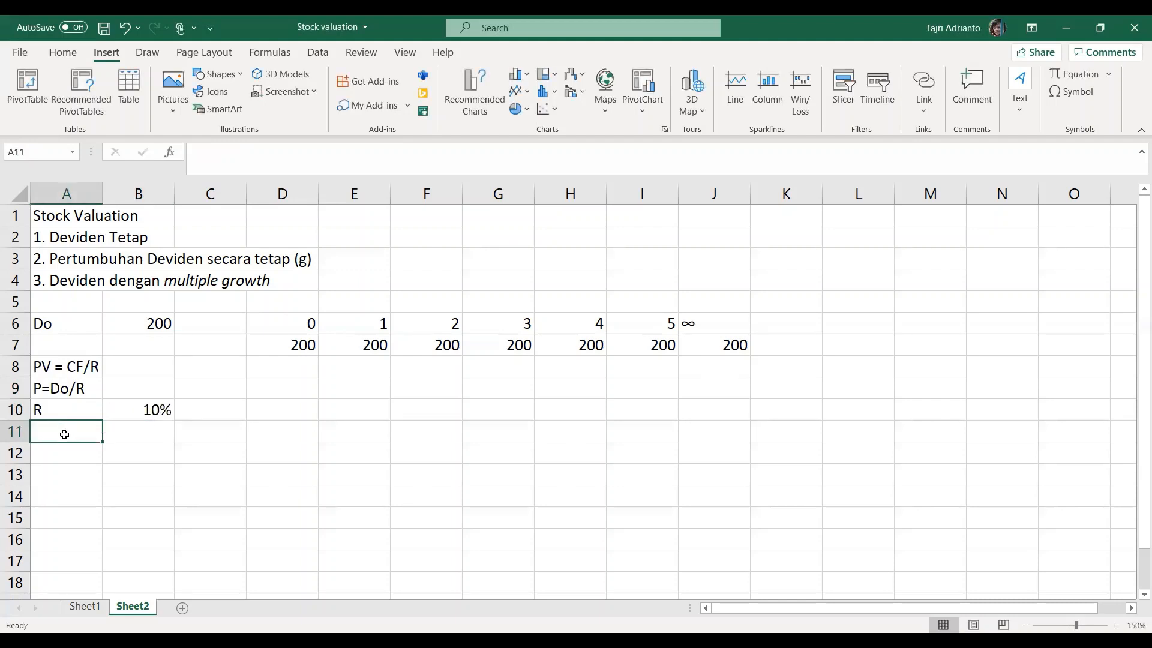
text(P)
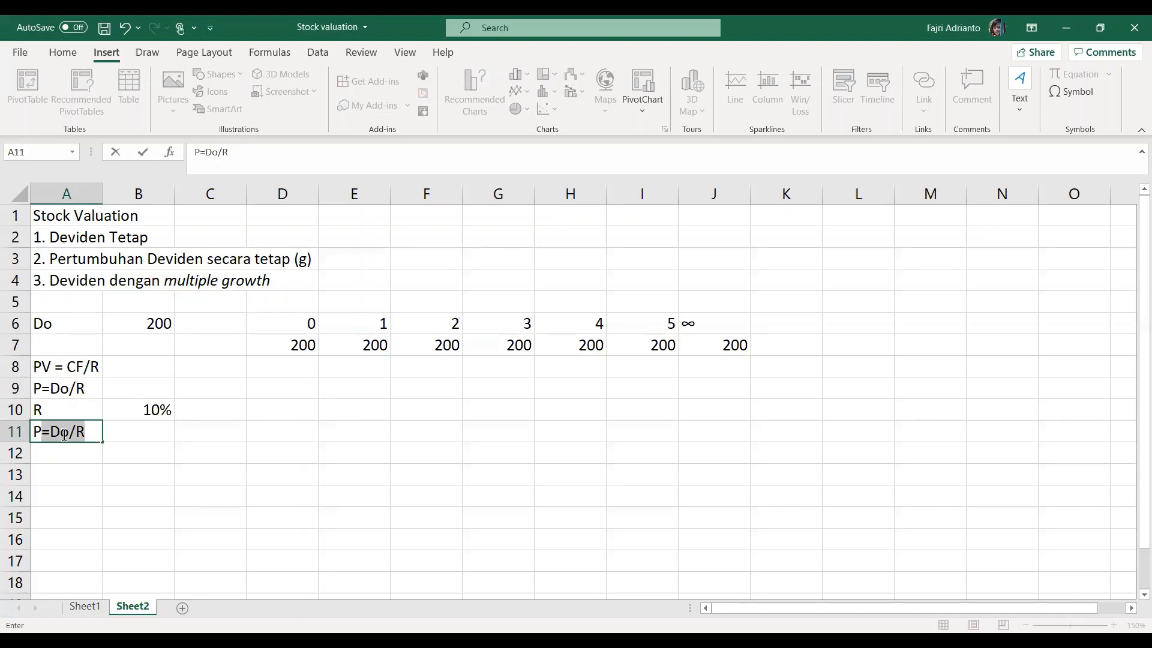
text(r)
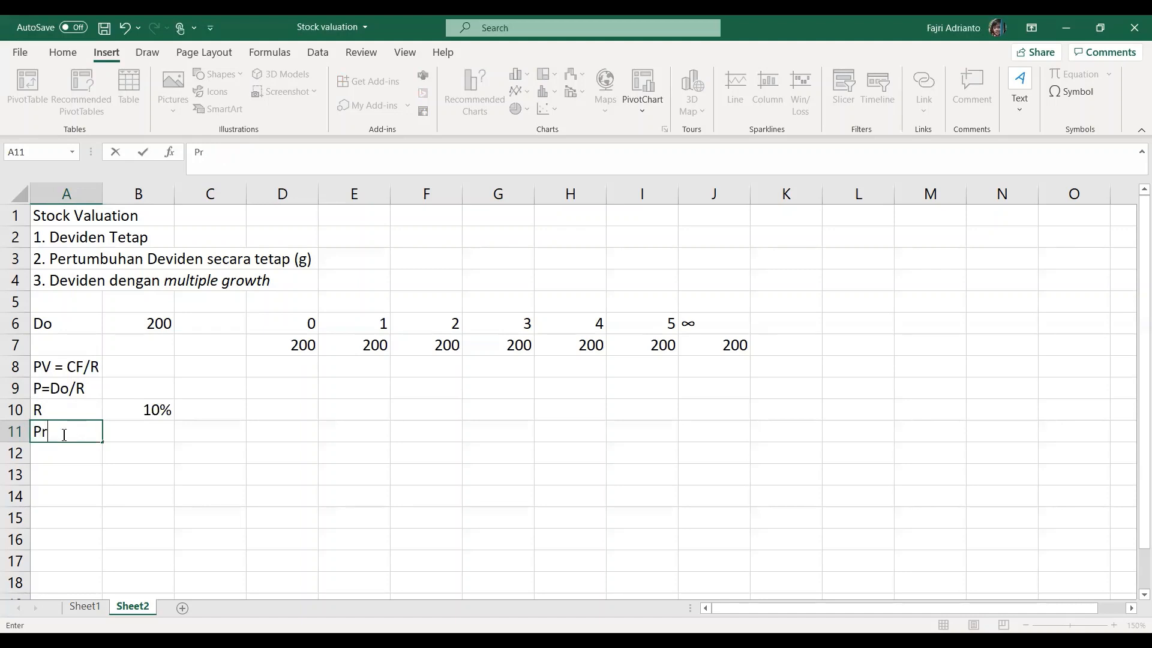
text(ice)
click(146, 438)
text(=)
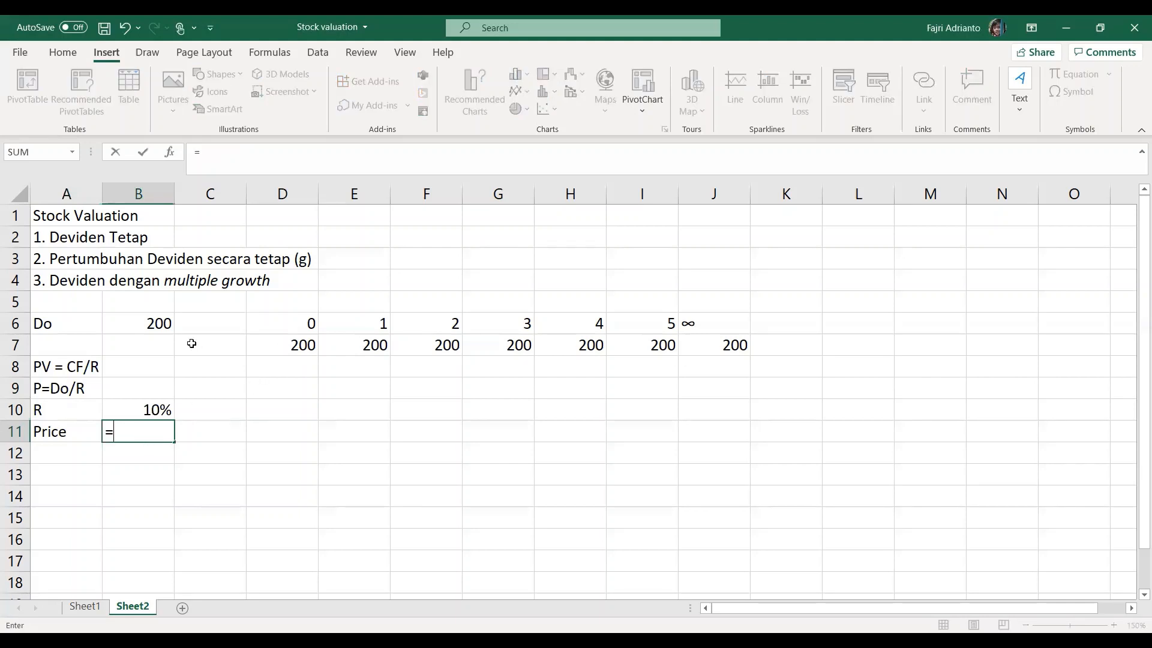
click(305, 346)
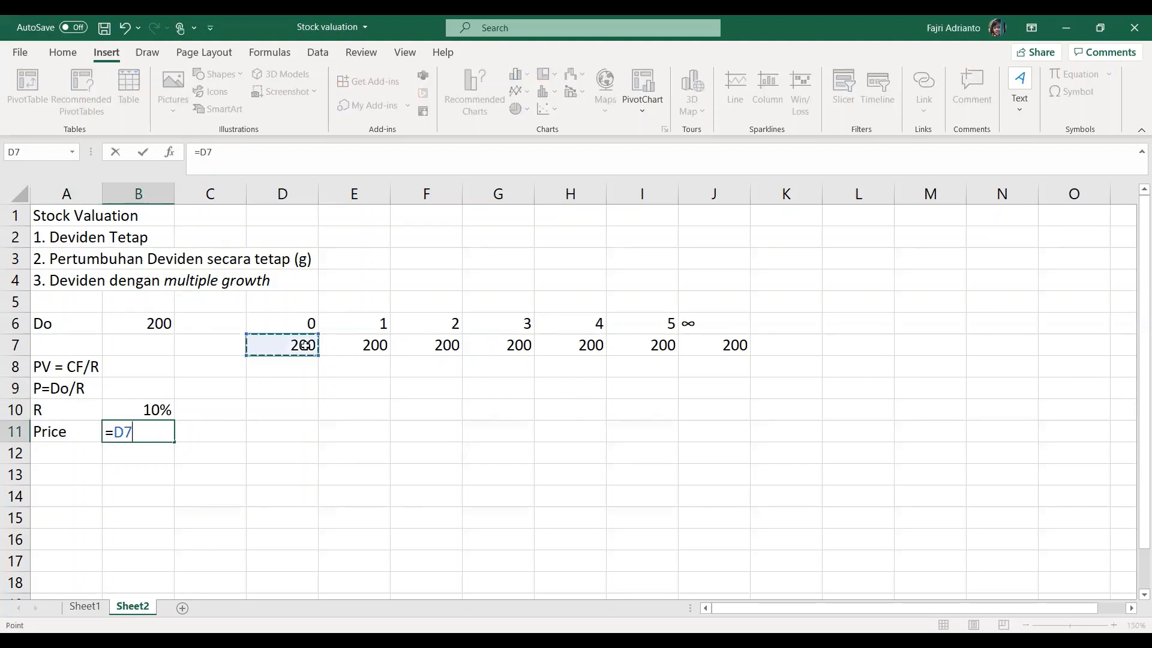
text(/)
click(41, 408)
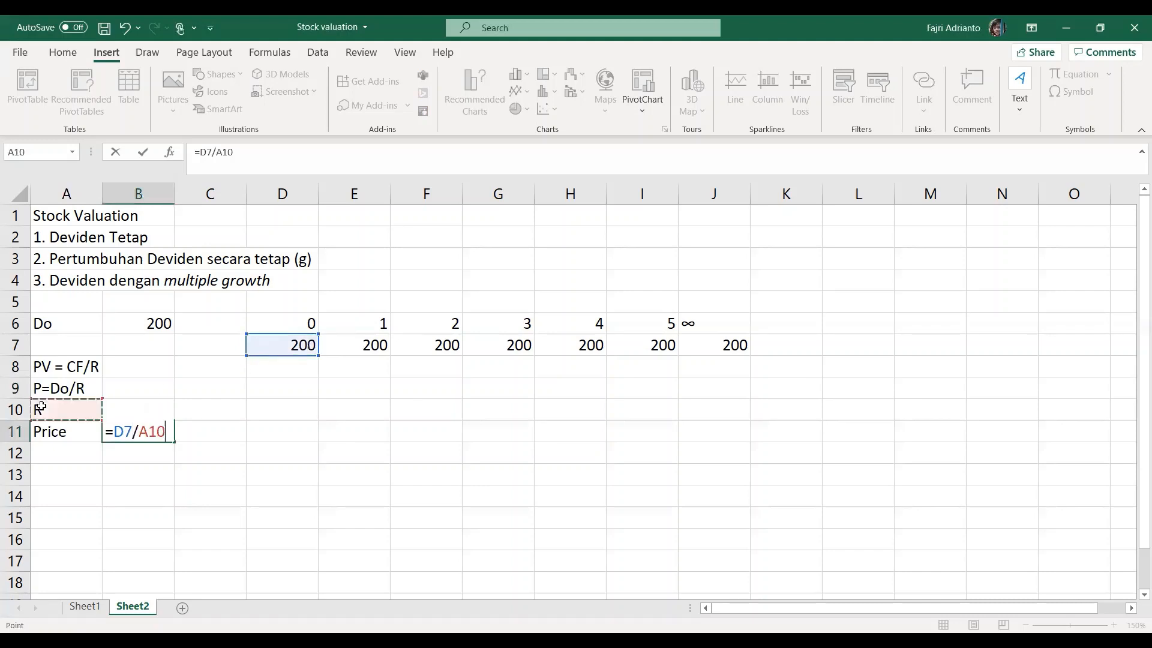
key(Right)
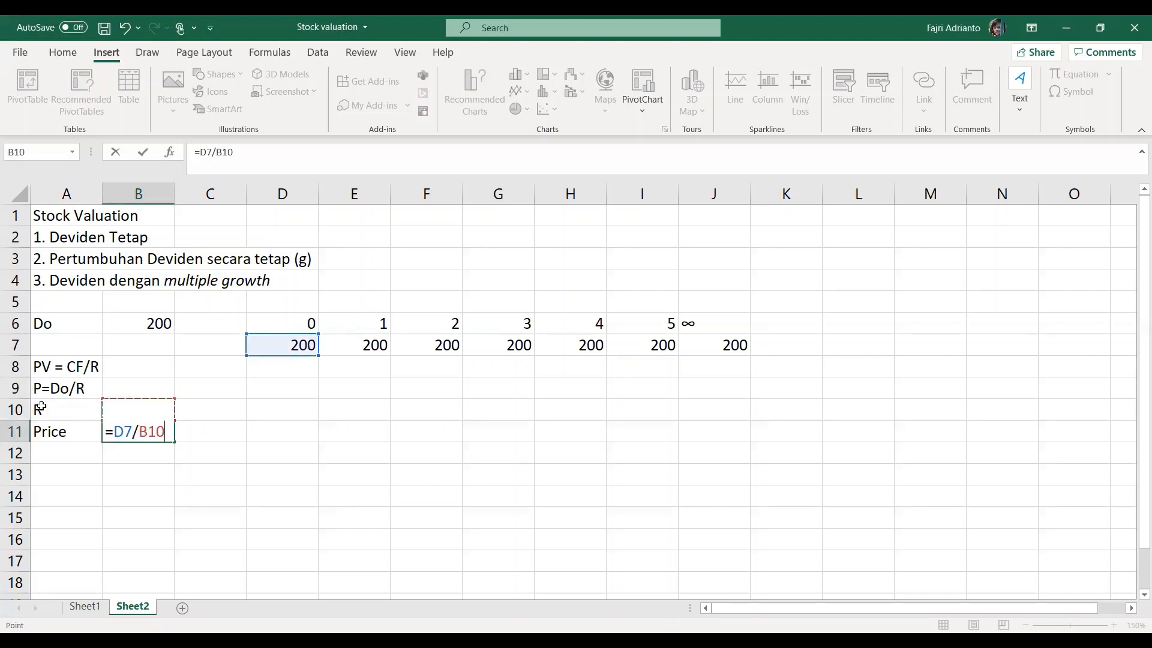
key(Return)
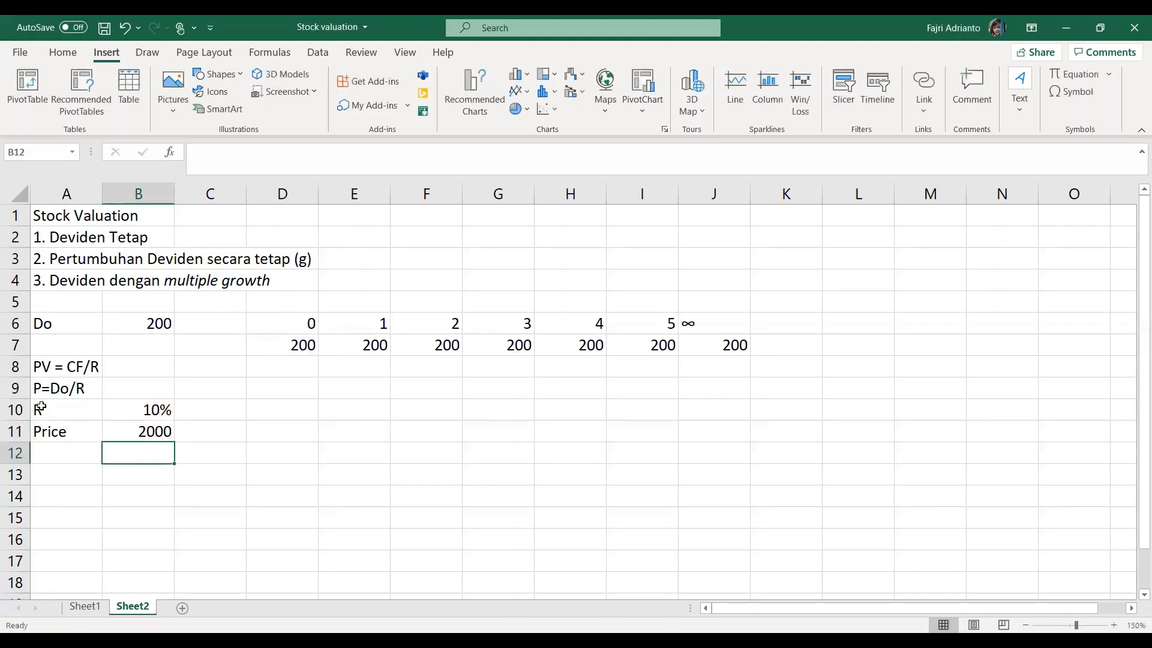
Format the stock price in B11 with the comma number style.
click(145, 433)
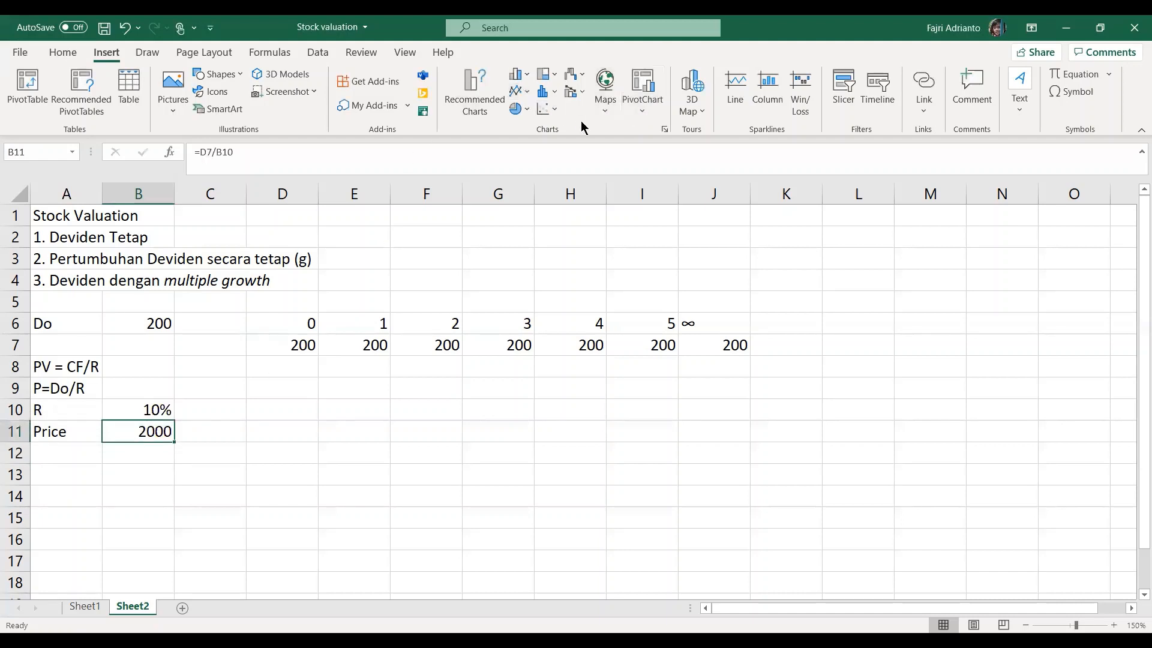
click(65, 54)
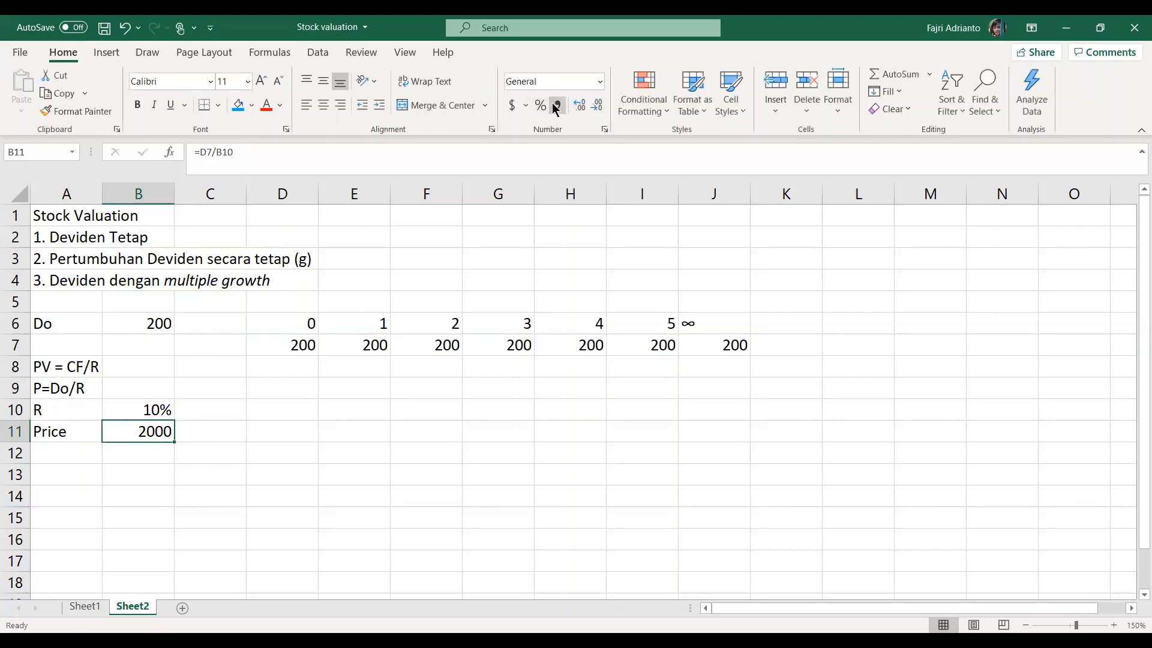
click(554, 107)
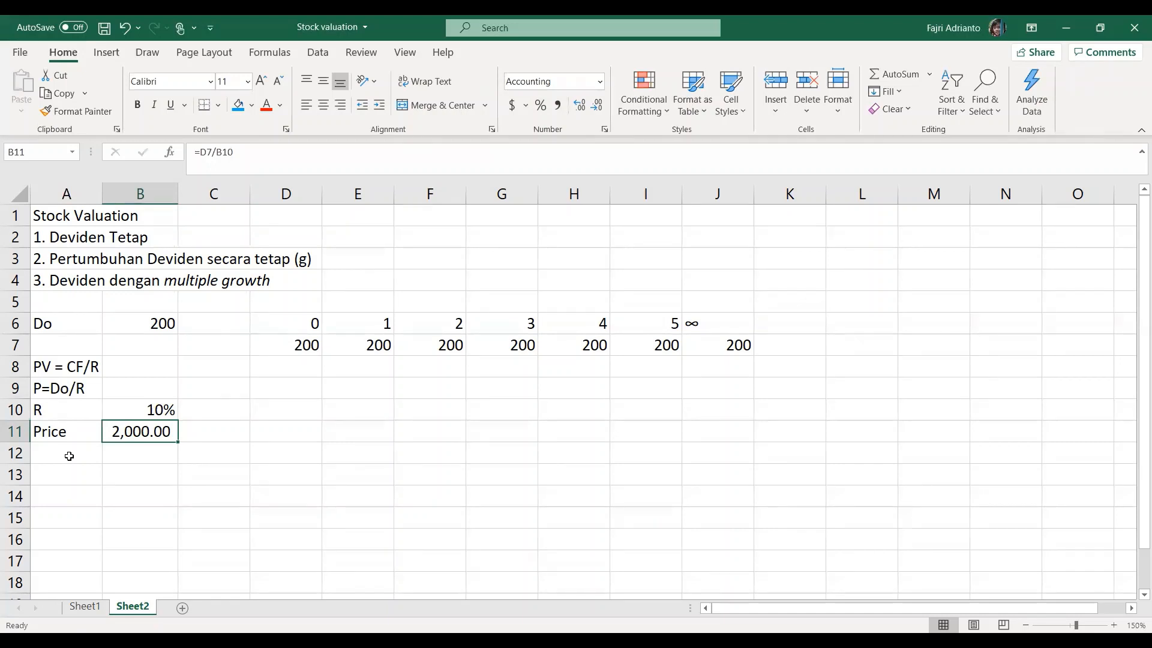
Add a market price row with MP in A12, 2500 in B12 and the verdict Overpriced in C12.
click(69, 457)
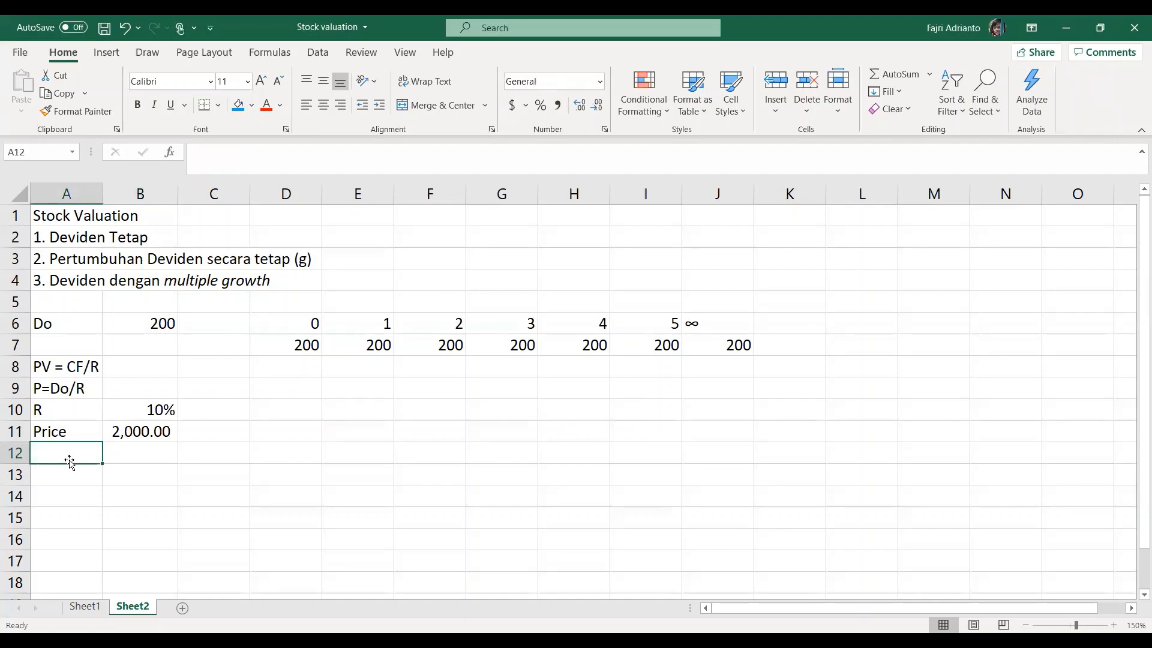
text(MP)
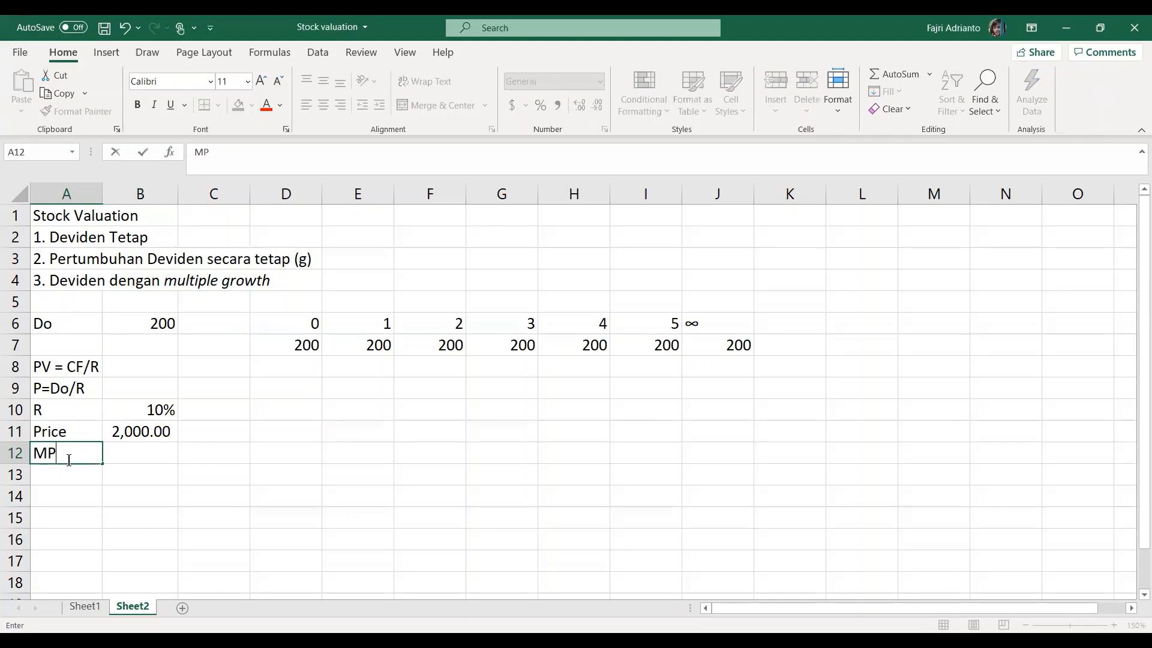
key(Tab)
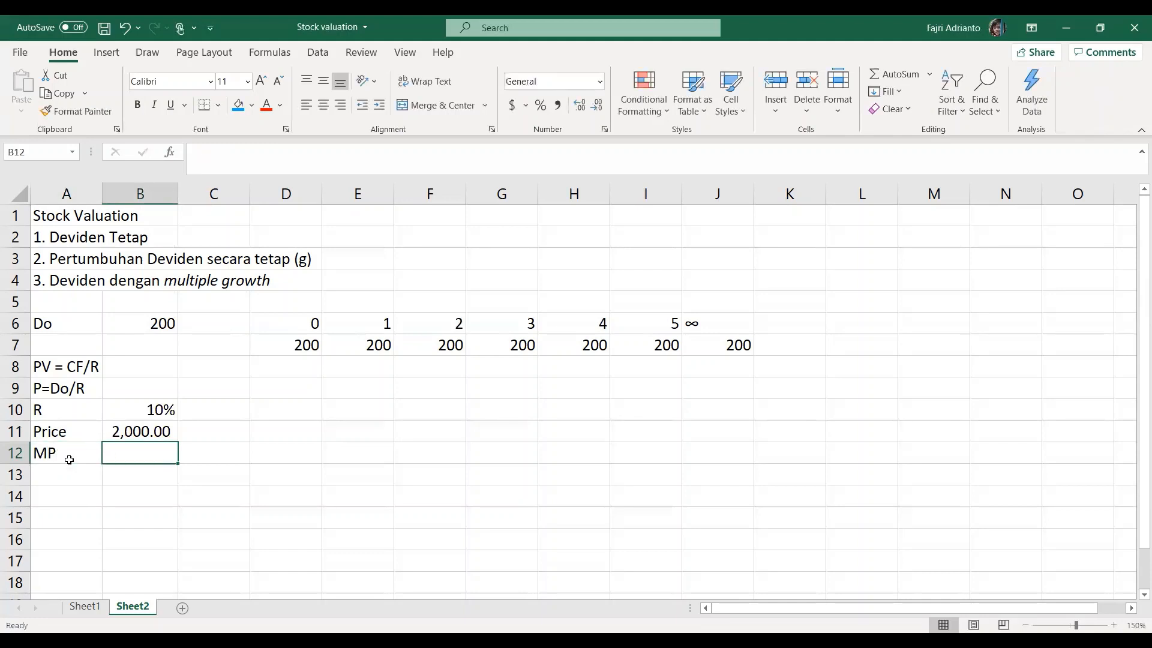
text(2500)
key(Tab)
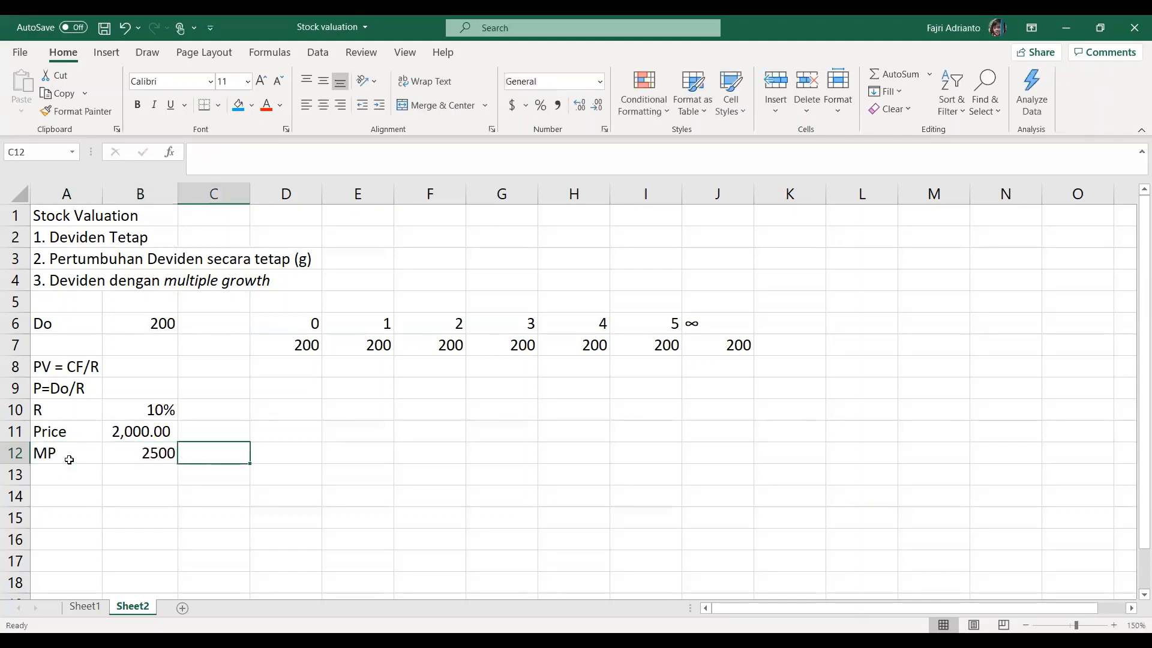
text(O)
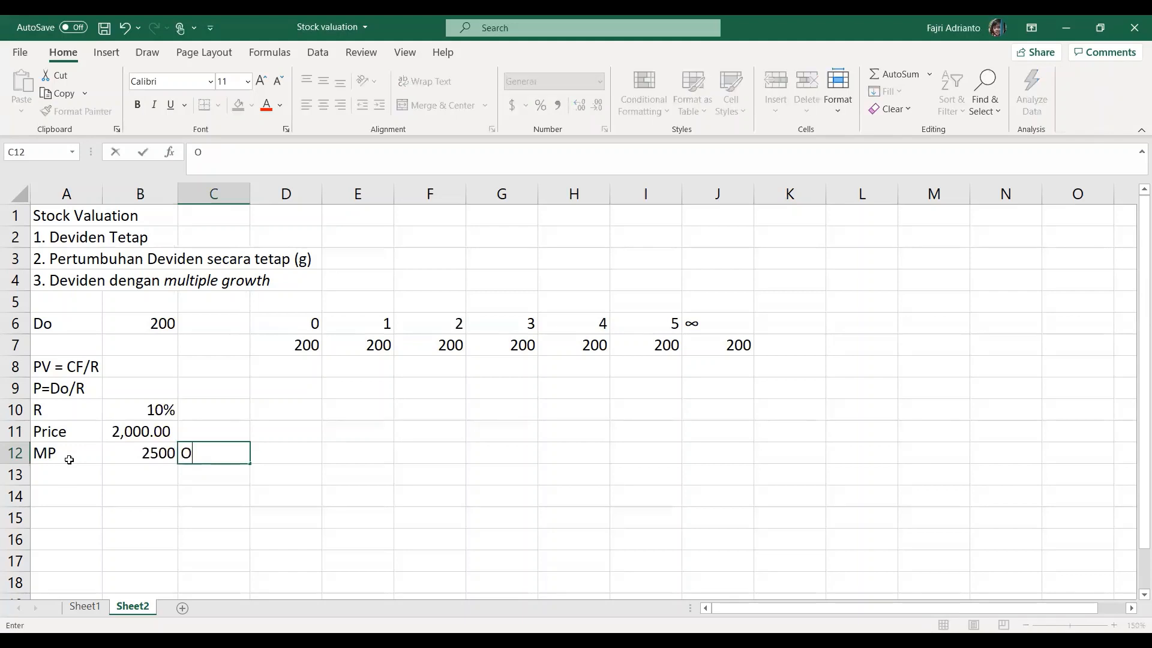
text(verpriced)
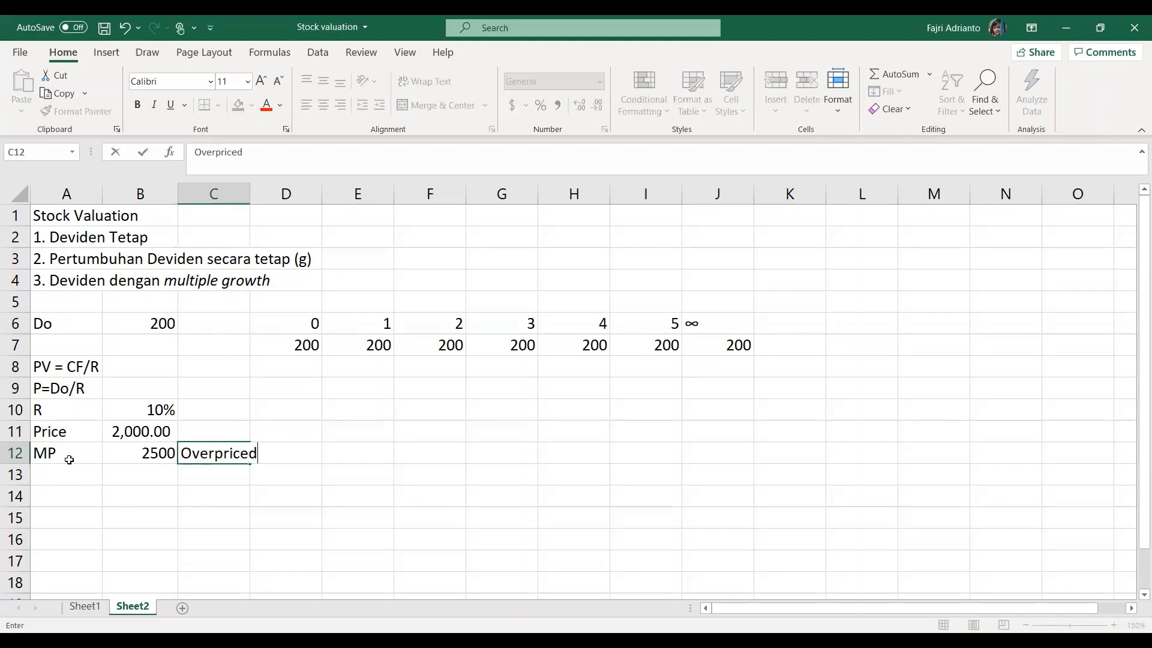
key(Return)
Enter a second market price of 1500 in B13 with the verdict Underpriced in C13.
click(113, 472)
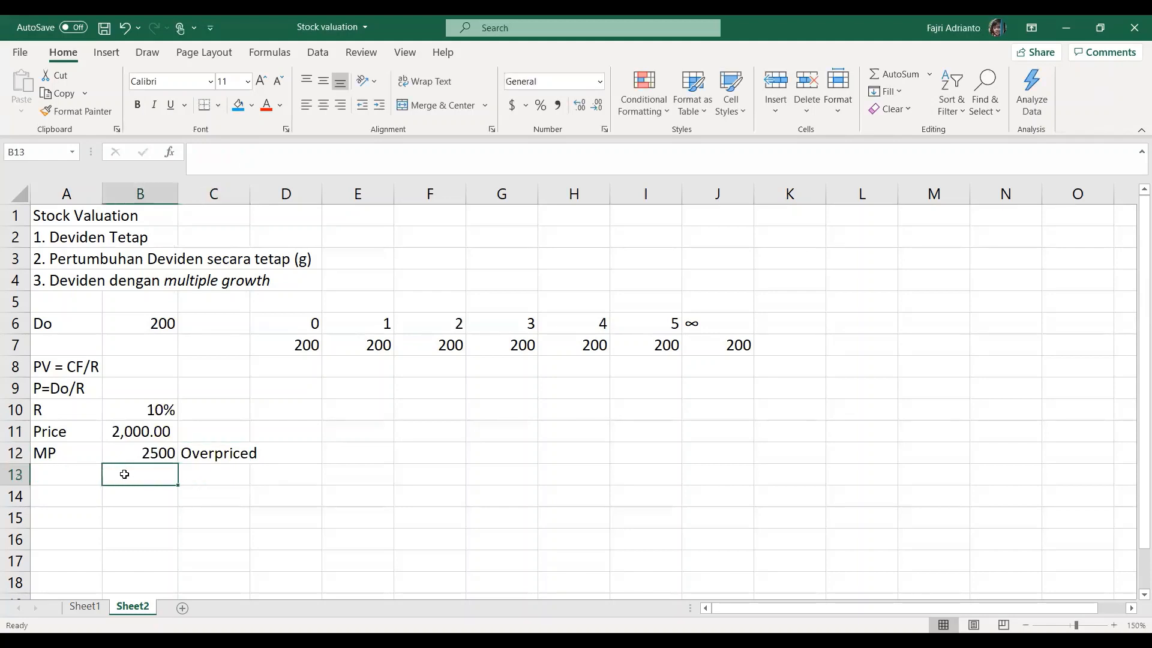
text(1500)
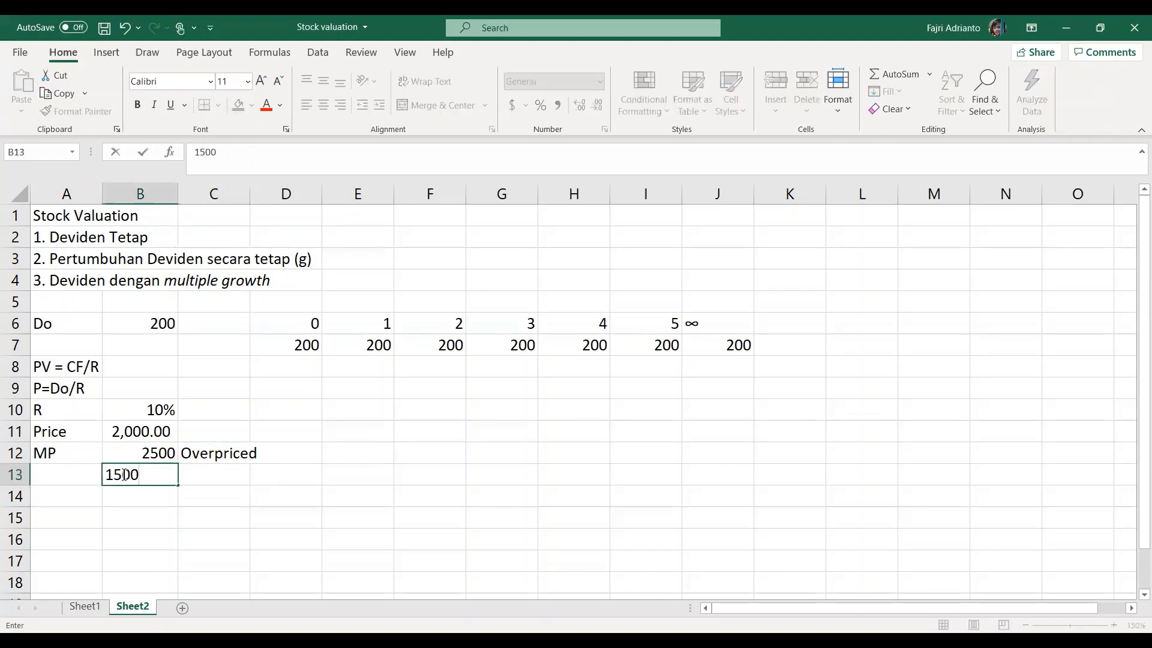
click(225, 477)
text(Underpri)
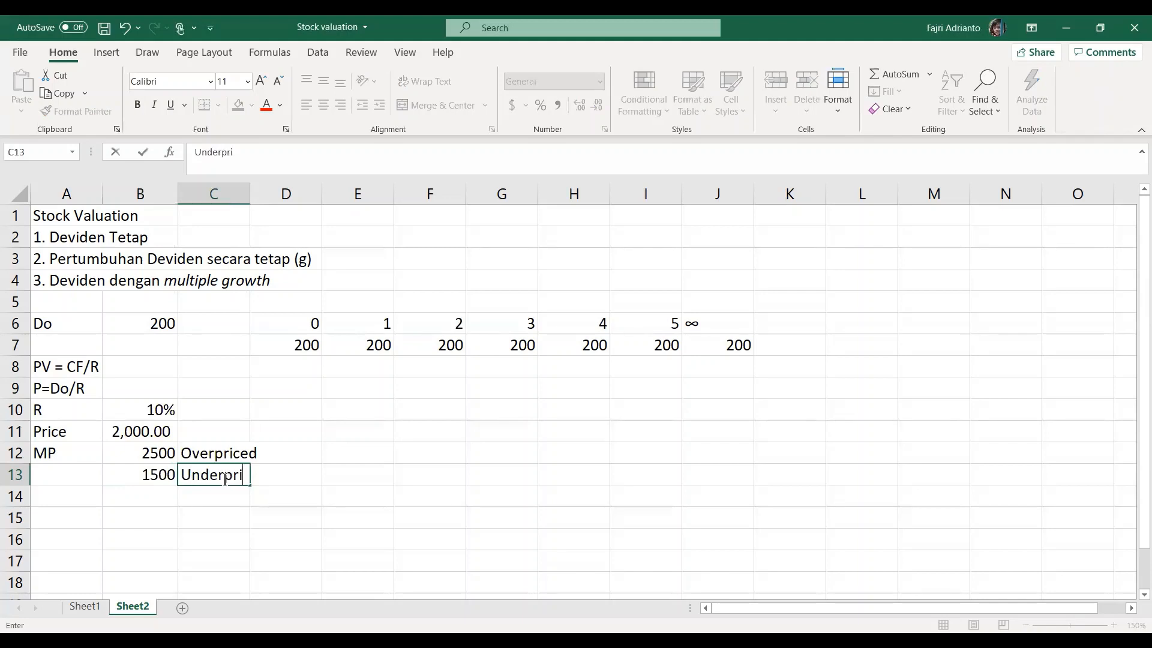
text(ced)
click(193, 497)
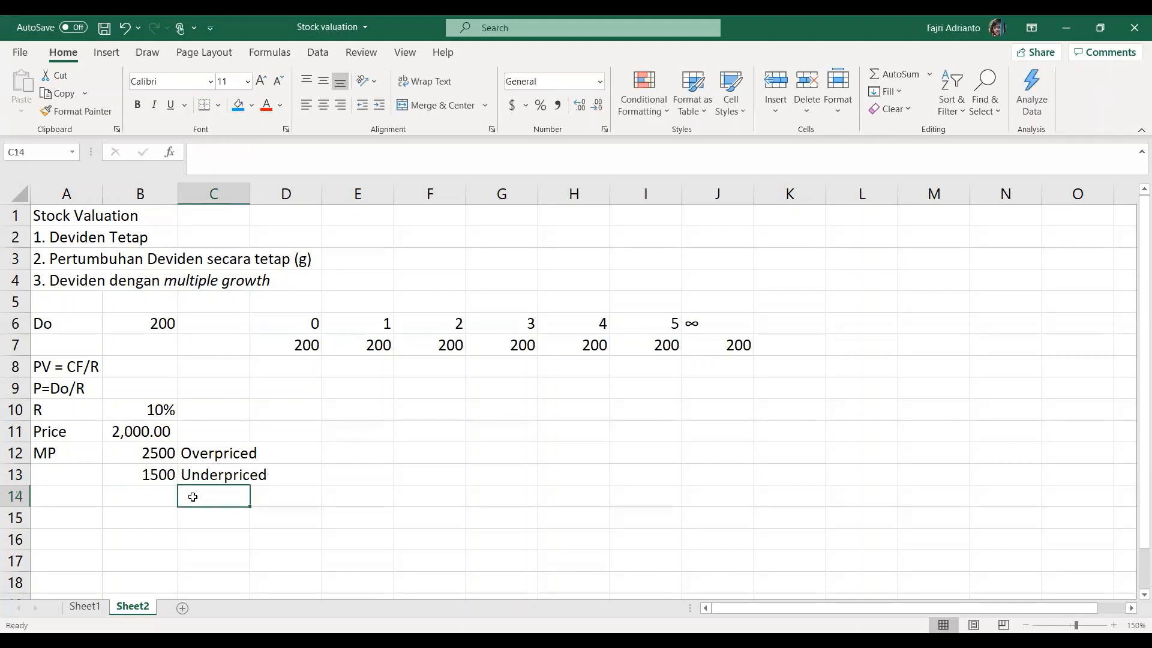
click(149, 475)
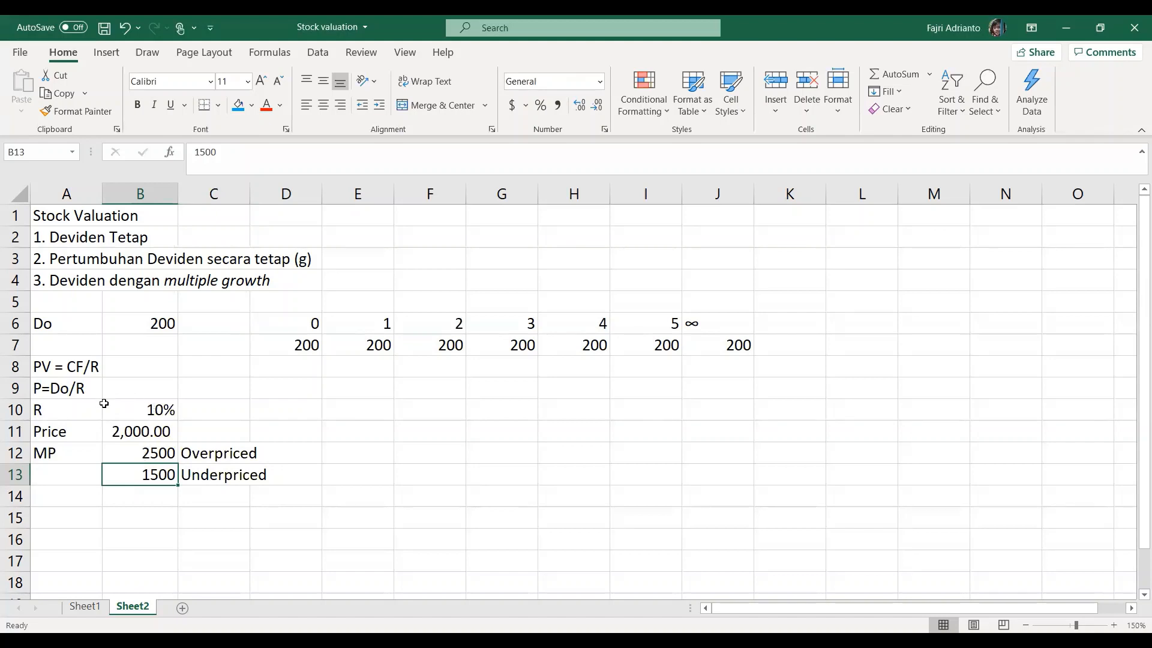
Copy the heading "2. Pertumbuhan Deviden secara tetap (g)" from A3 into A15.
click(83, 239)
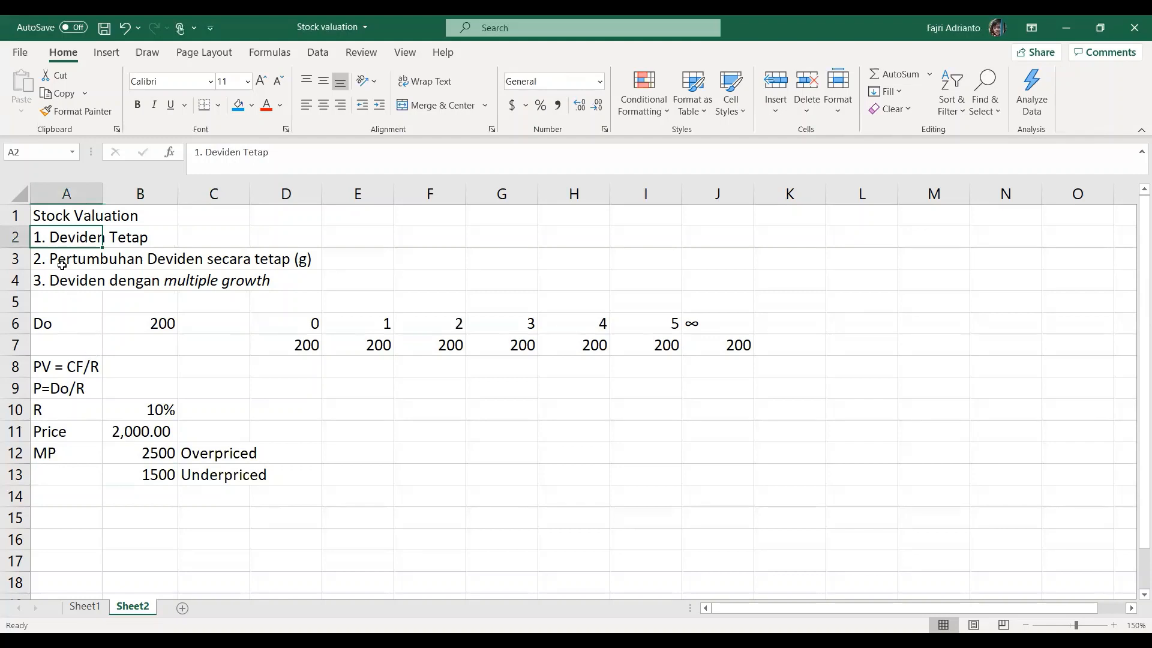
click(61, 265)
key(ctrl+c)
click(52, 514)
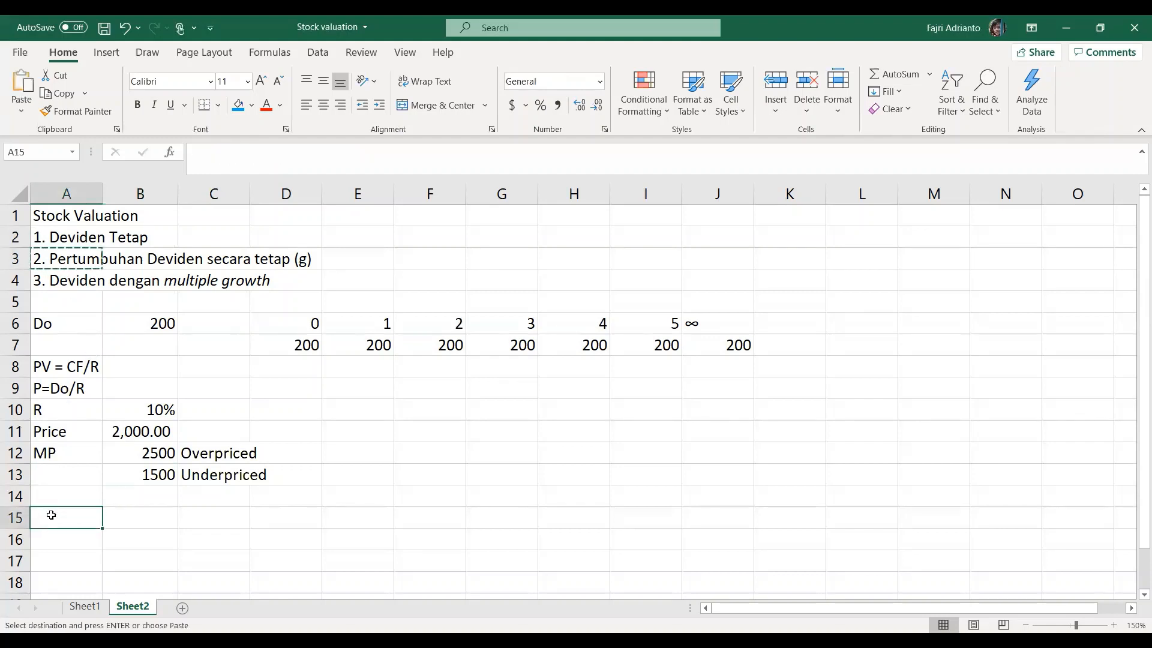
key(ctrl+v)
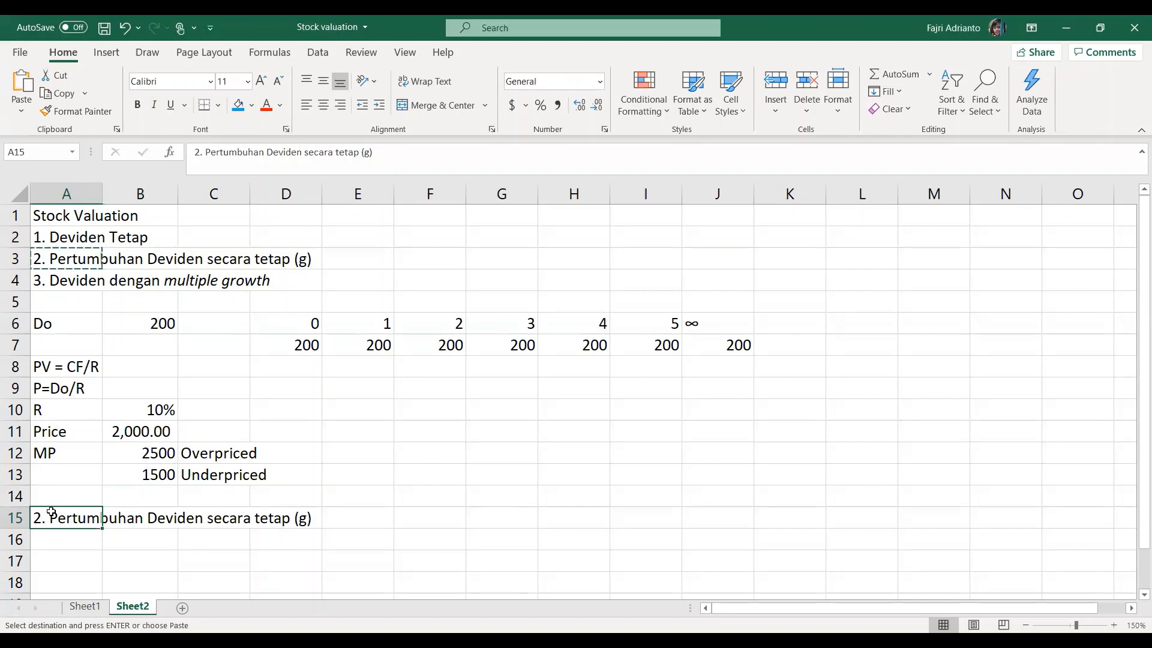
Add the dividend growth rate in row 16 with the label g in A16 and 5% in B16.
click(80, 543)
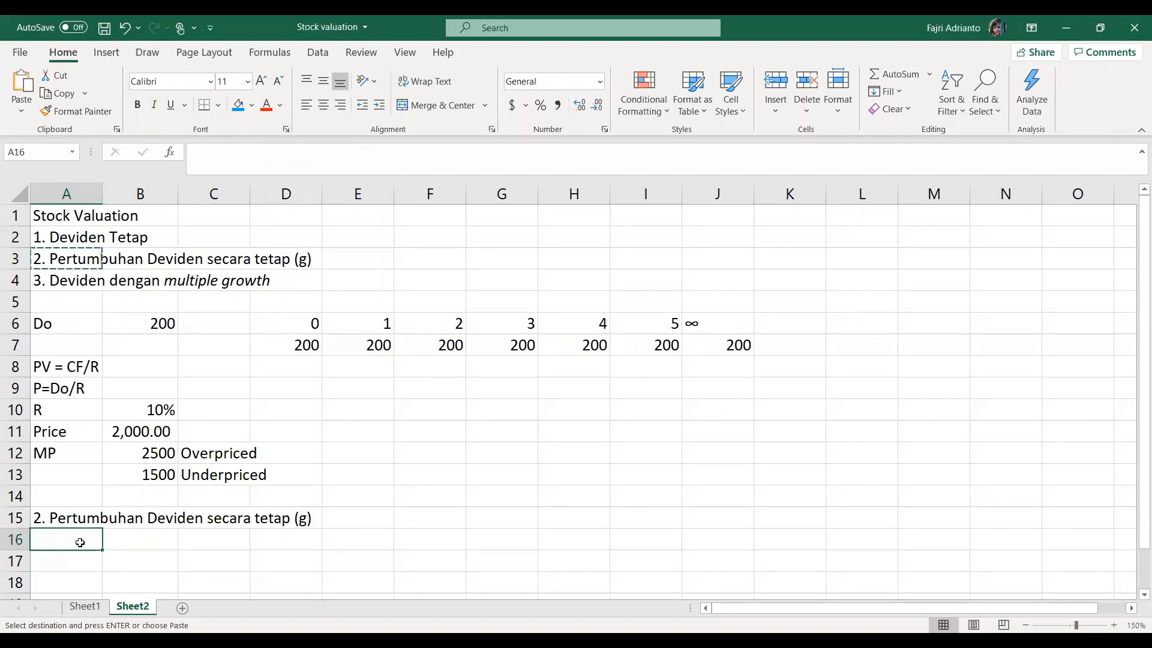
text(g)
key(Tab)
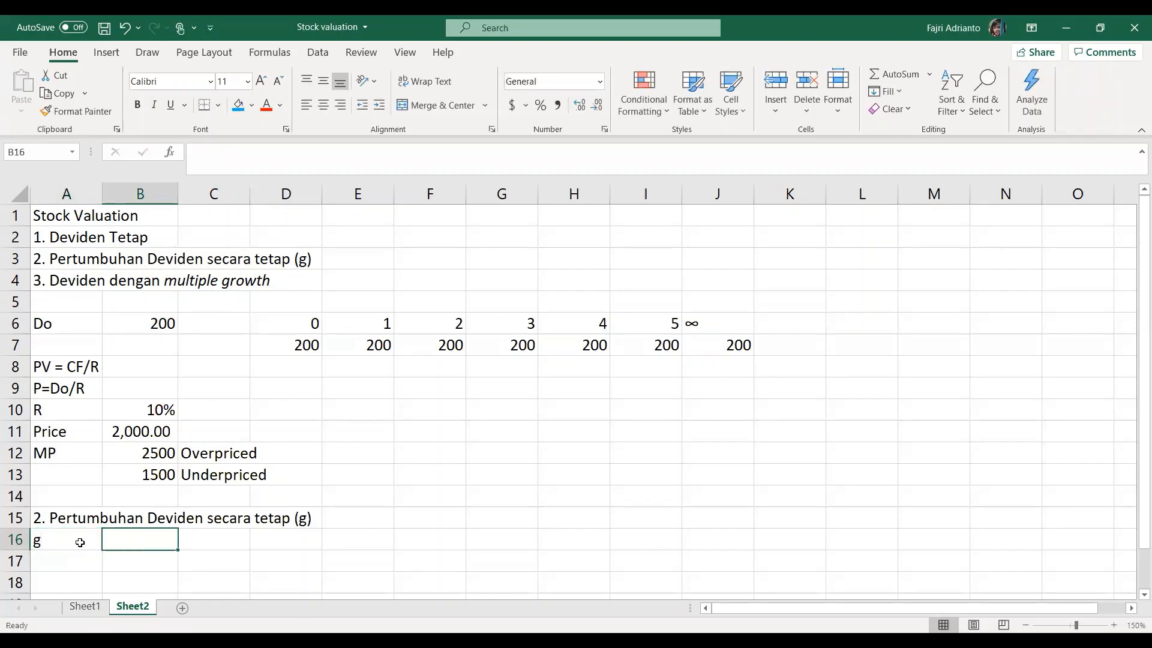
text(5%)
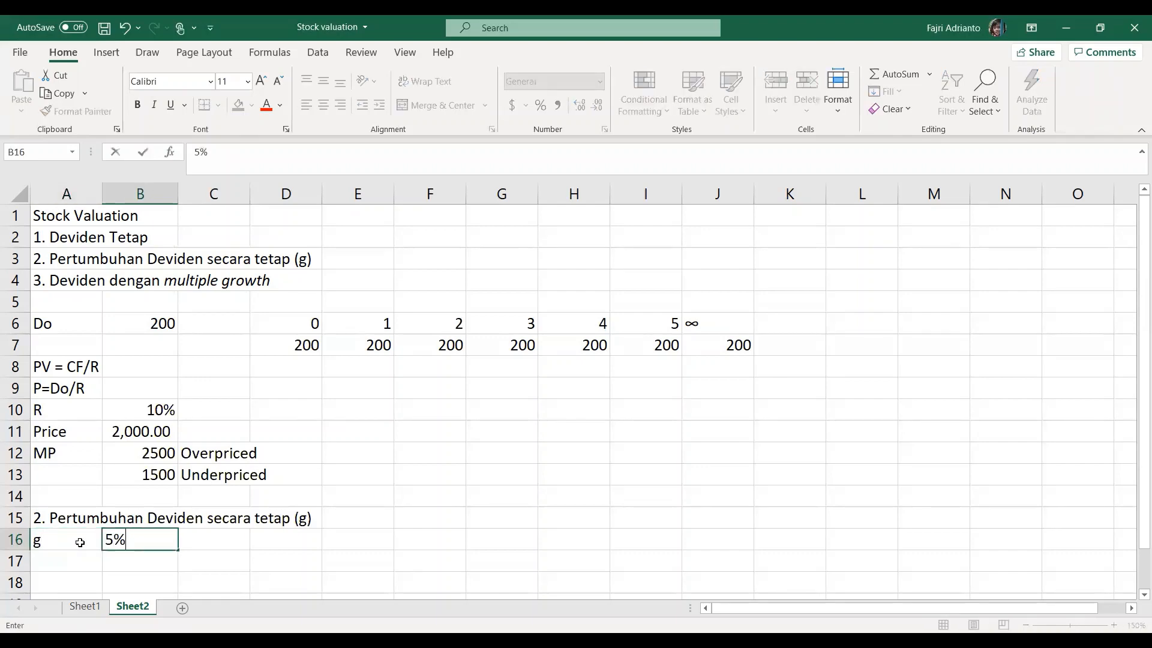
key(Return)
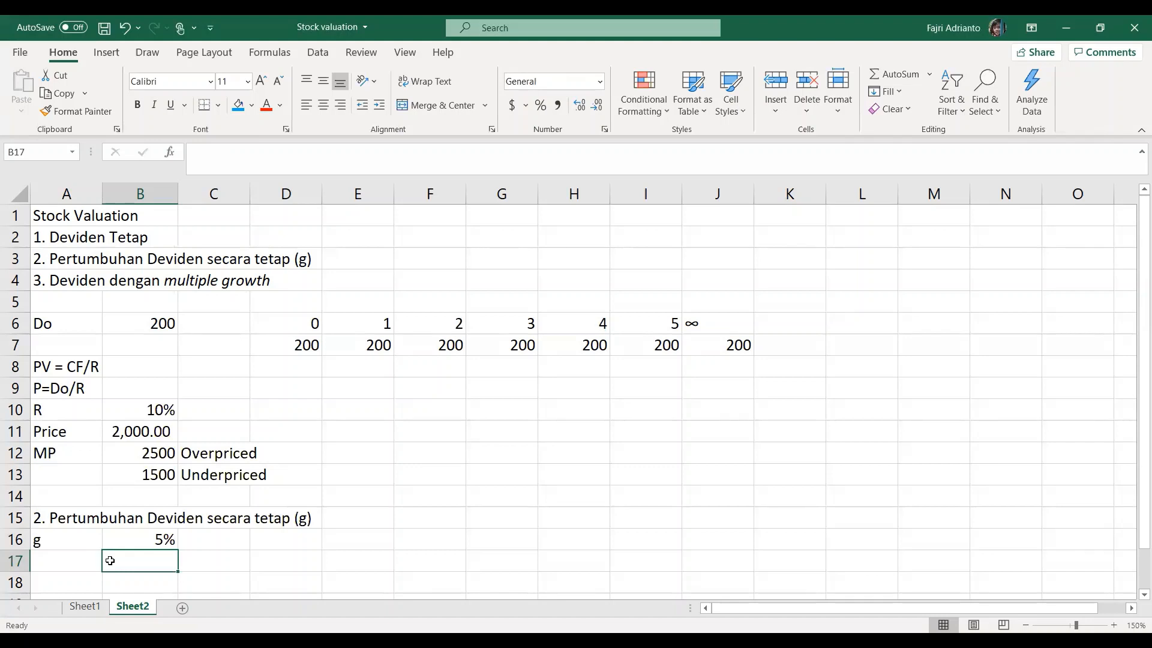
Write the constant-growth price formula text "P = CF1/(R-g)" in A17.
click(58, 560)
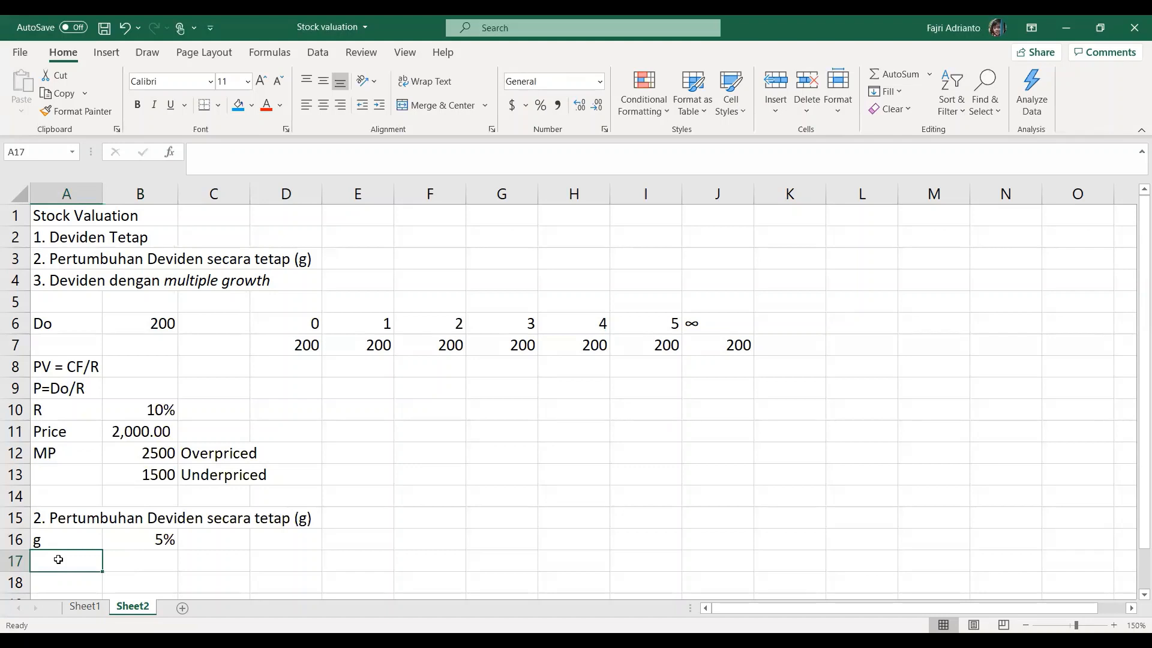
text(P =)
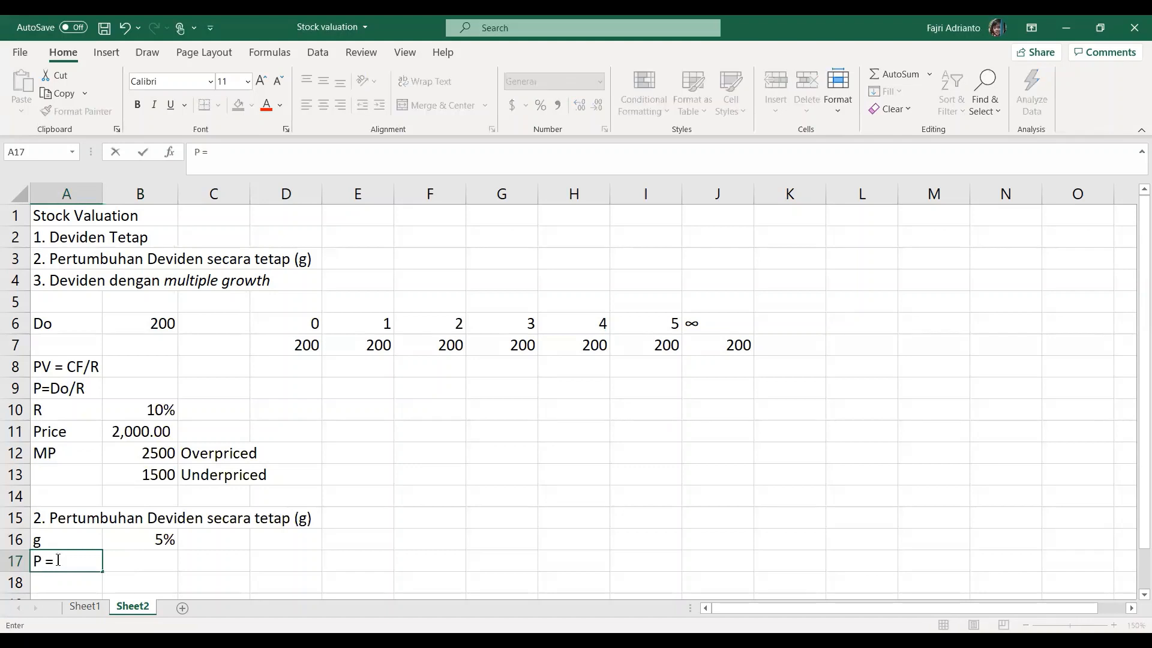
text( CF1)
text(/(R-g)
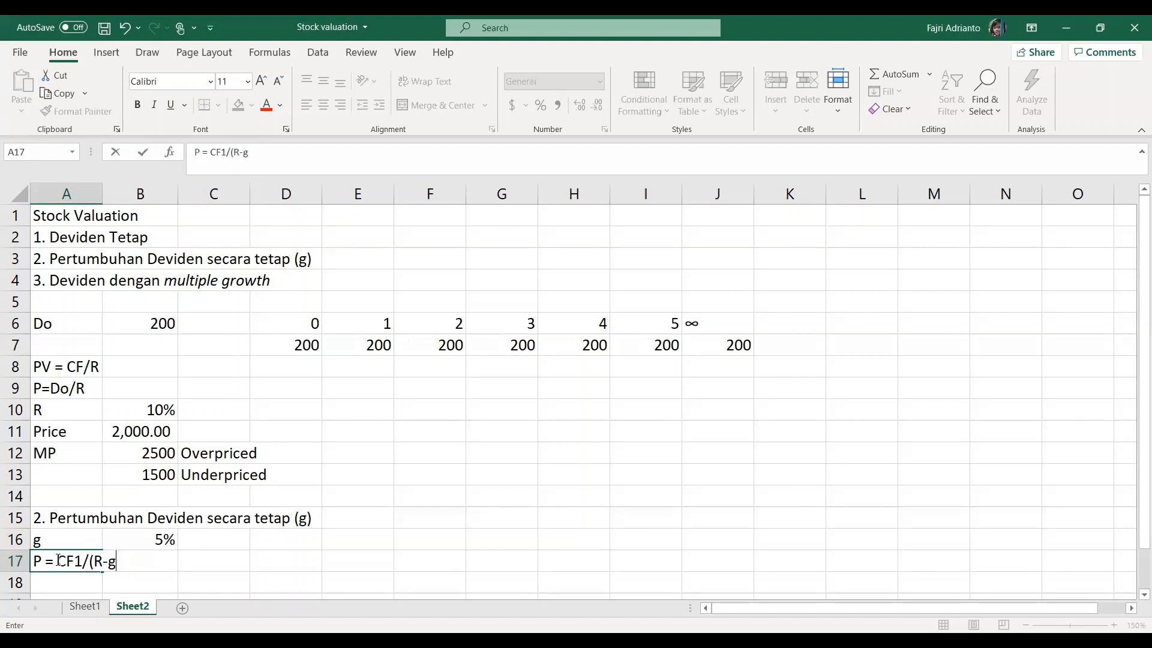
text())
key(Return)
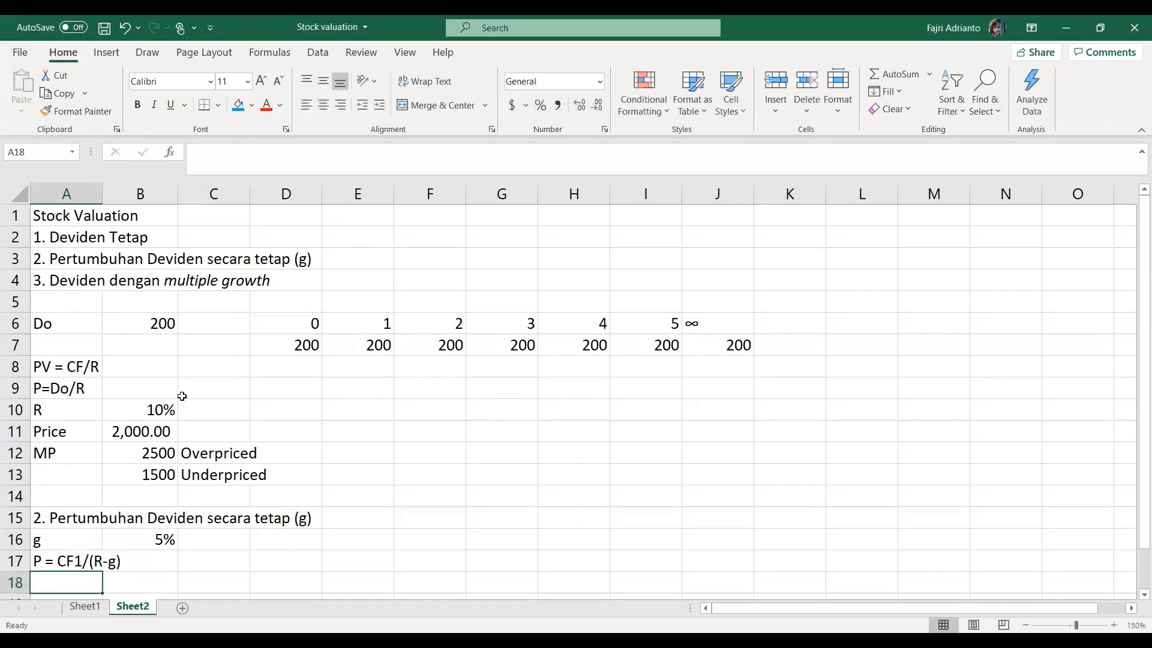
Copy the year timeline and dividend rows D6:J7 into the constant-growth section starting at D16.
drag(291, 325, 714, 351)
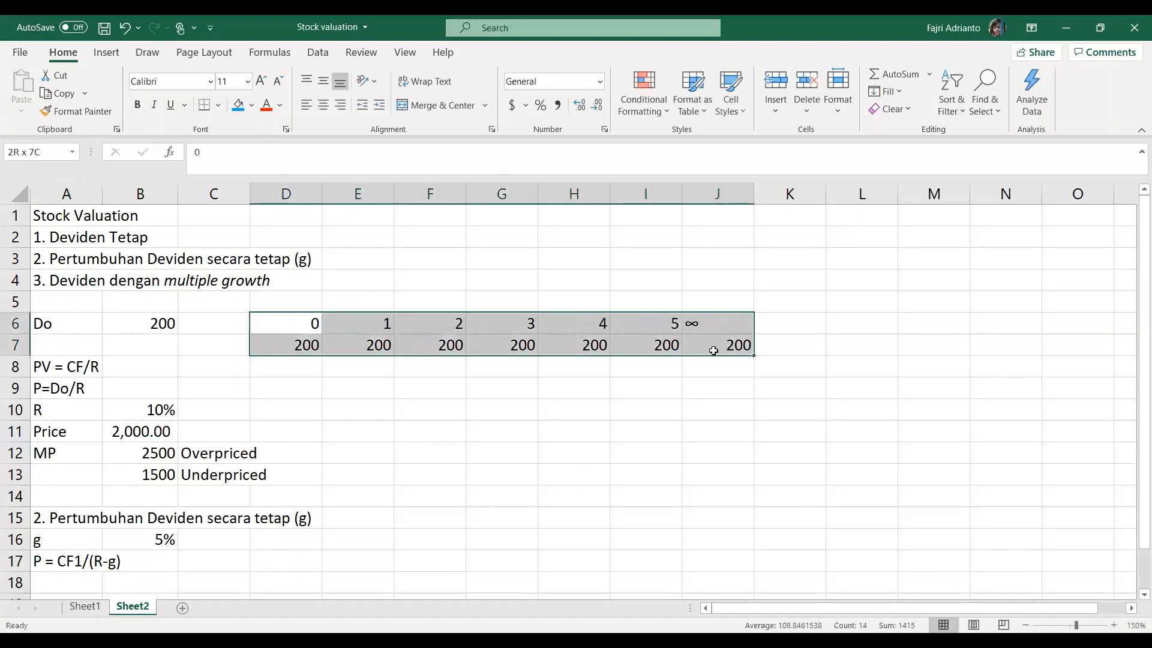
key(ctrl+c)
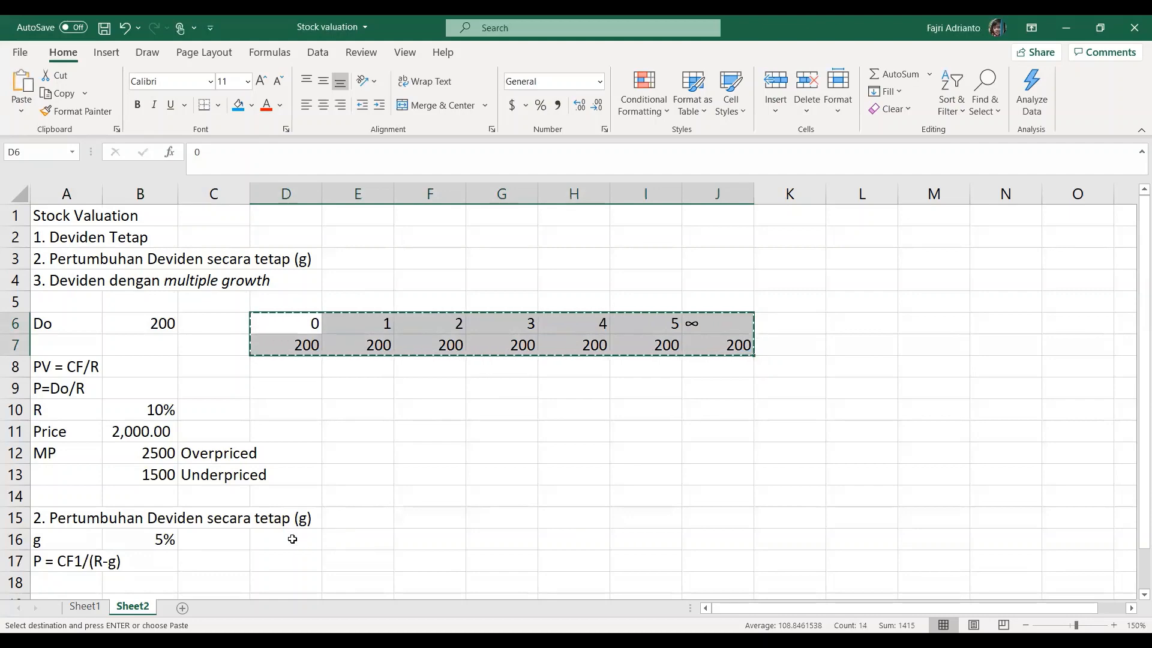
scroll(293, 538, down, 2)
click(285, 416)
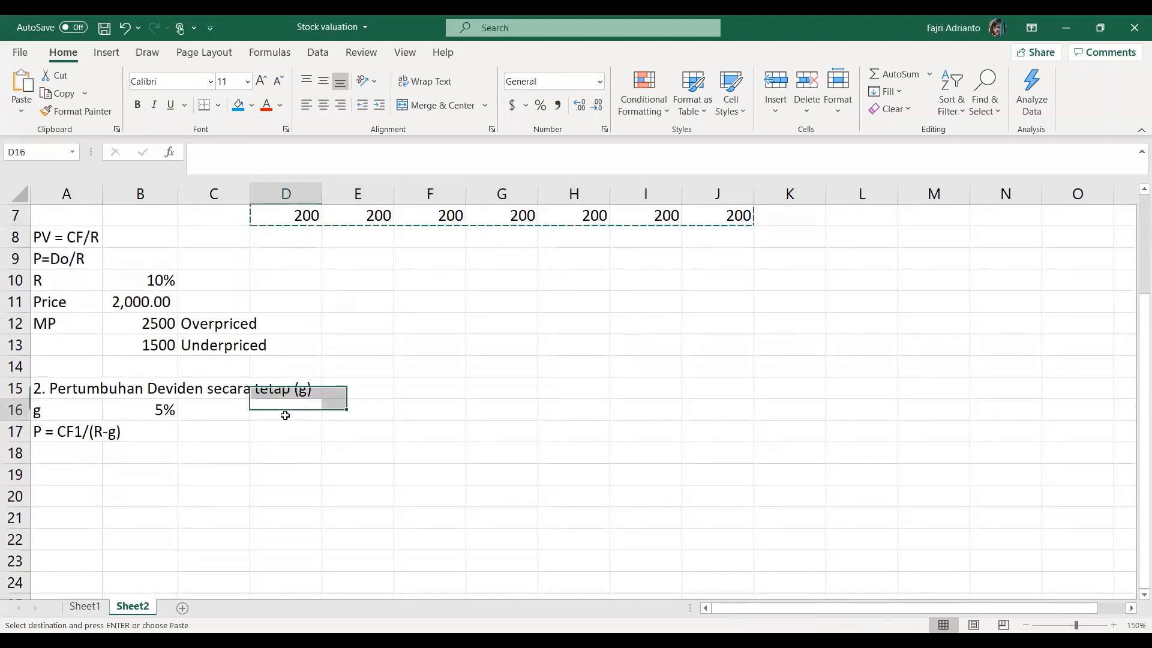
key(ctrl+v)
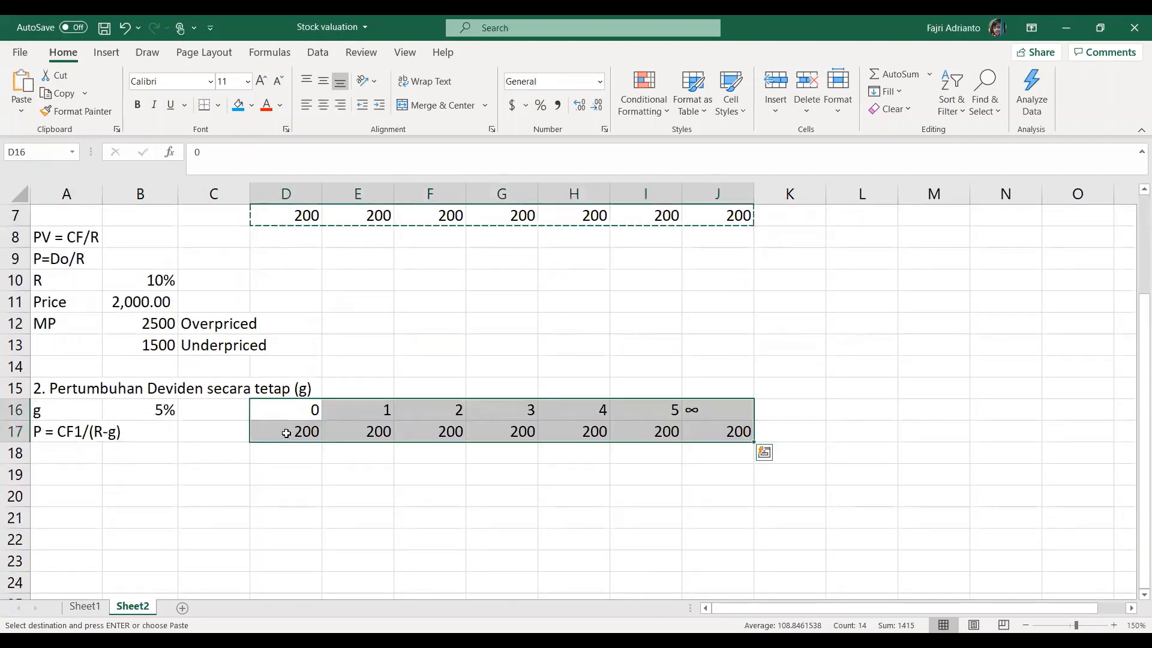
Calculate the year 1 dividend in E17 with the formula =D17*(1+B16).
click(287, 433)
click(371, 433)
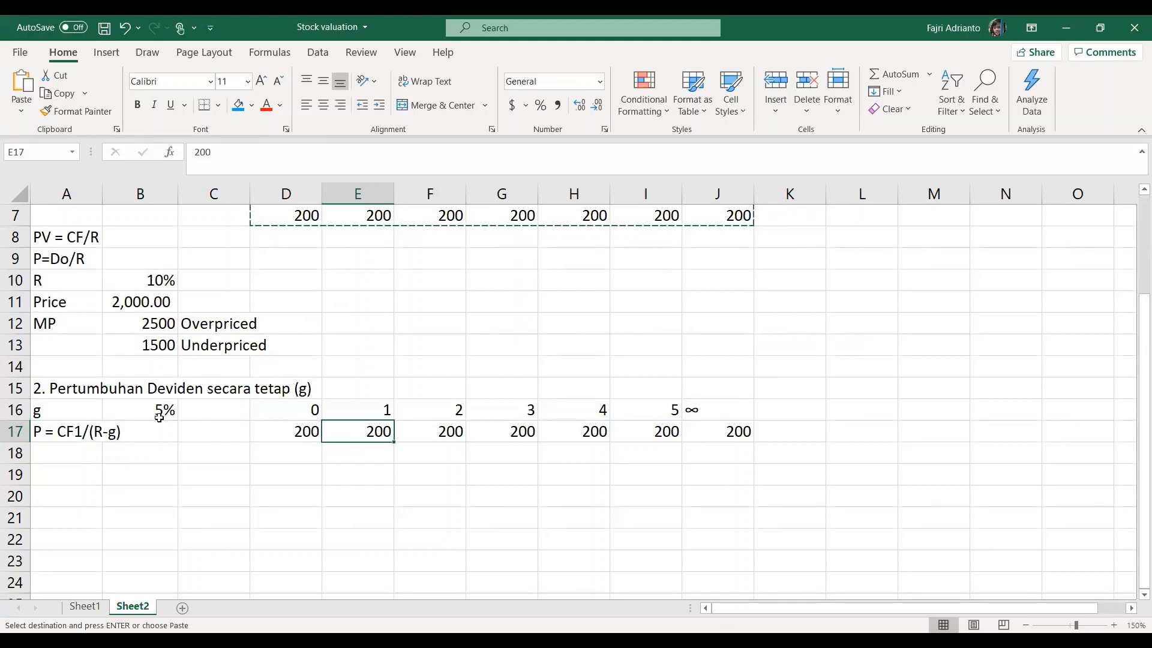
text(=)
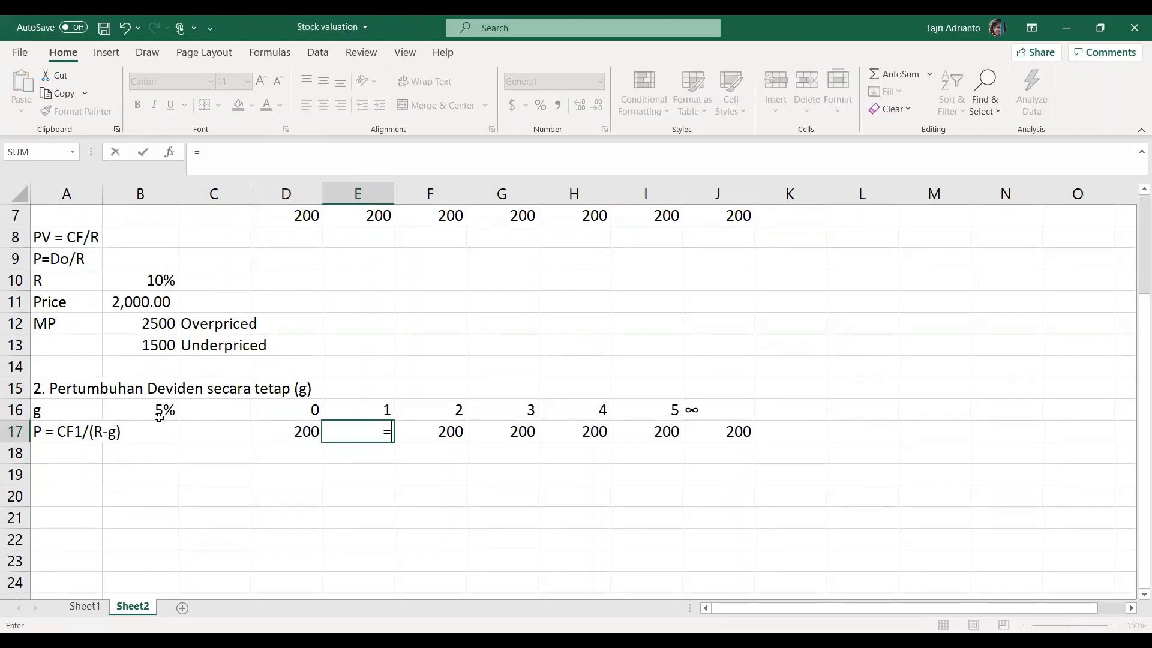
click(291, 430)
text(*)
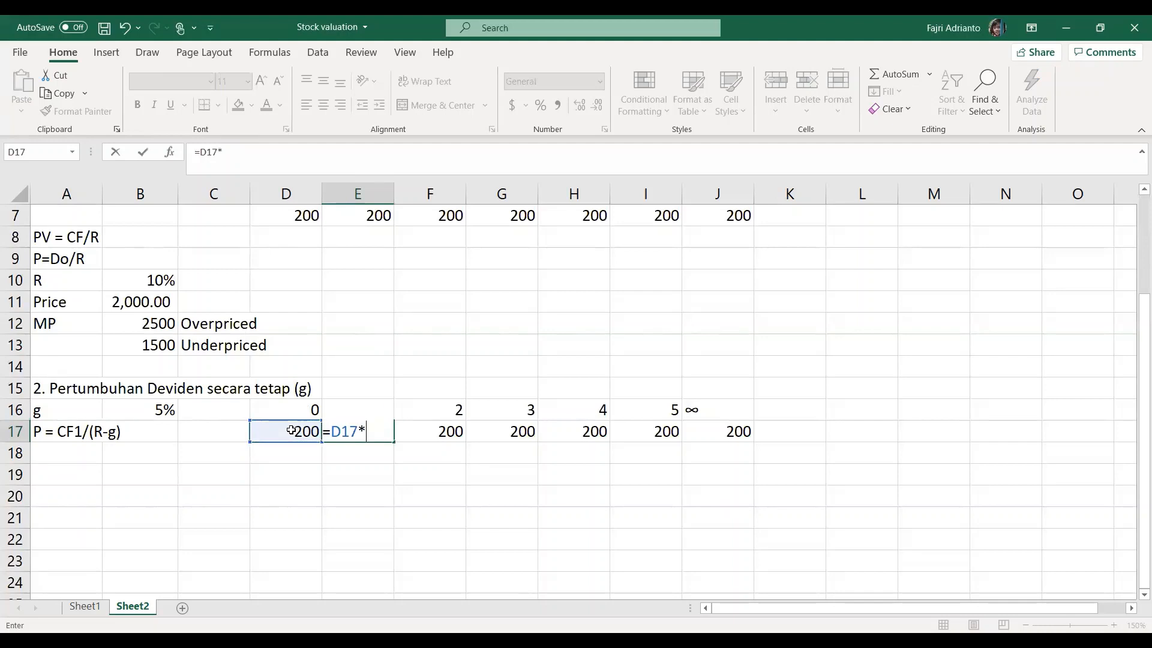
text((1+)
click(162, 410)
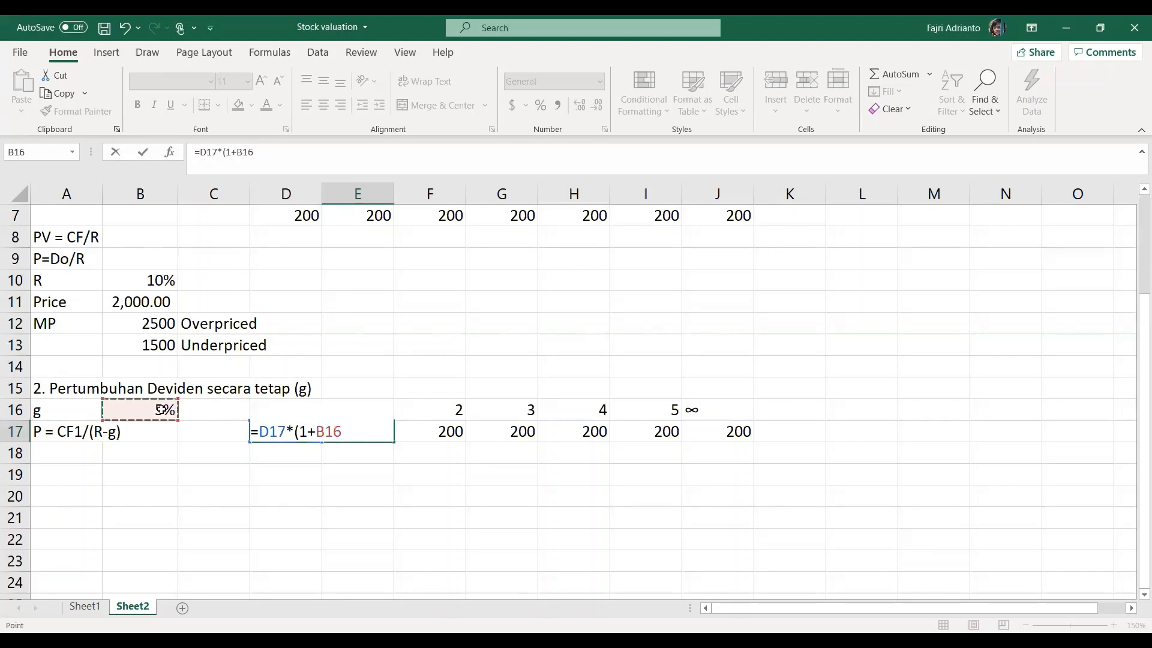
text())
key(Return)
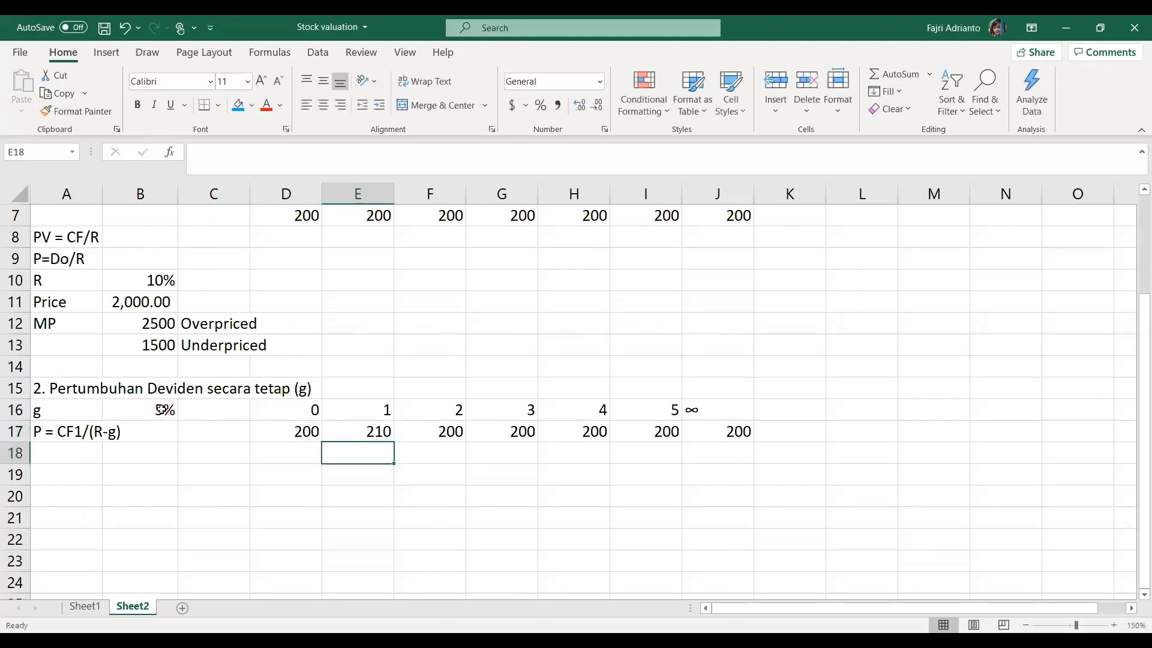
Make the growth rate reference in the E17 formula absolute, giving =D17*(1+$B$16).
click(370, 430)
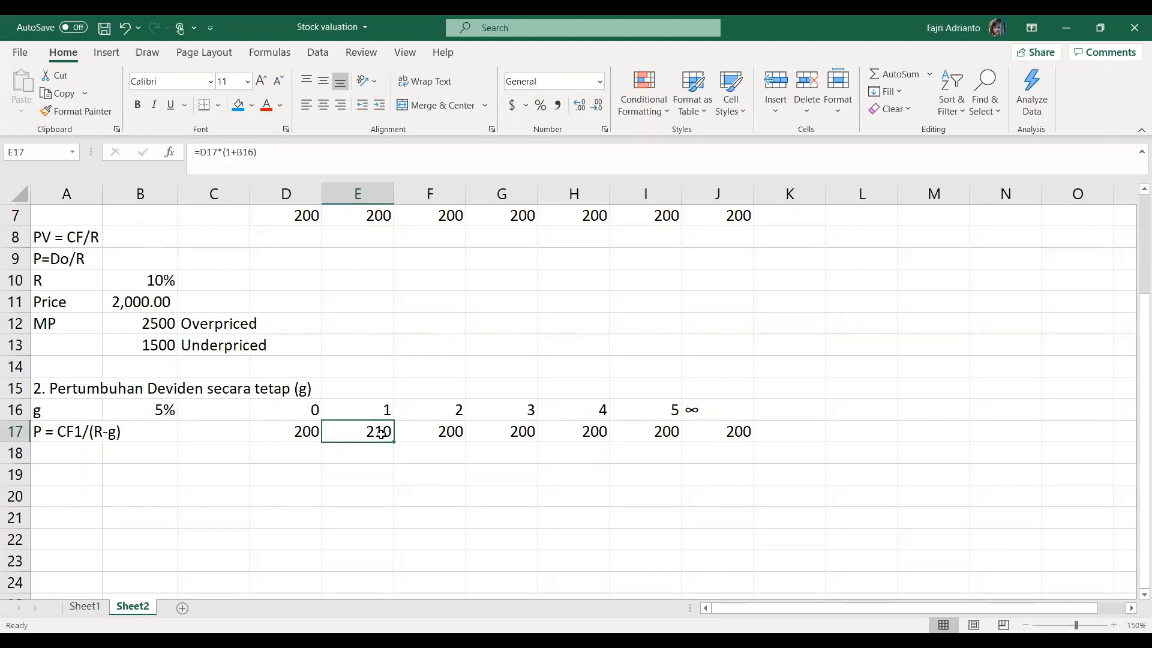
double_click(379, 431)
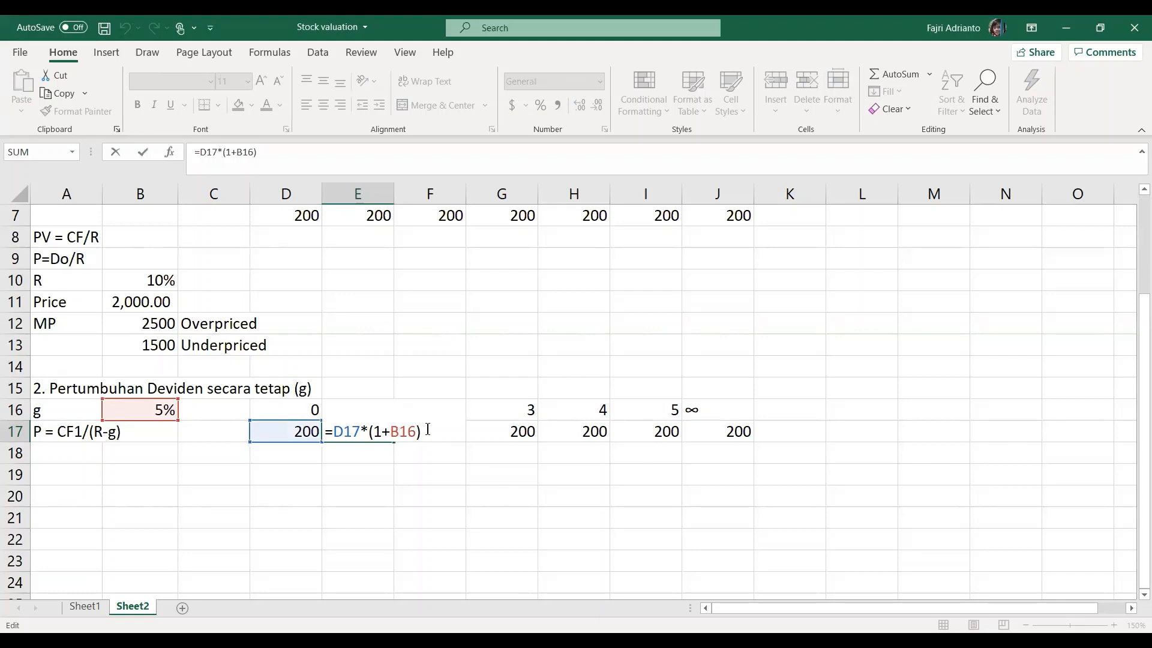
key(F4)
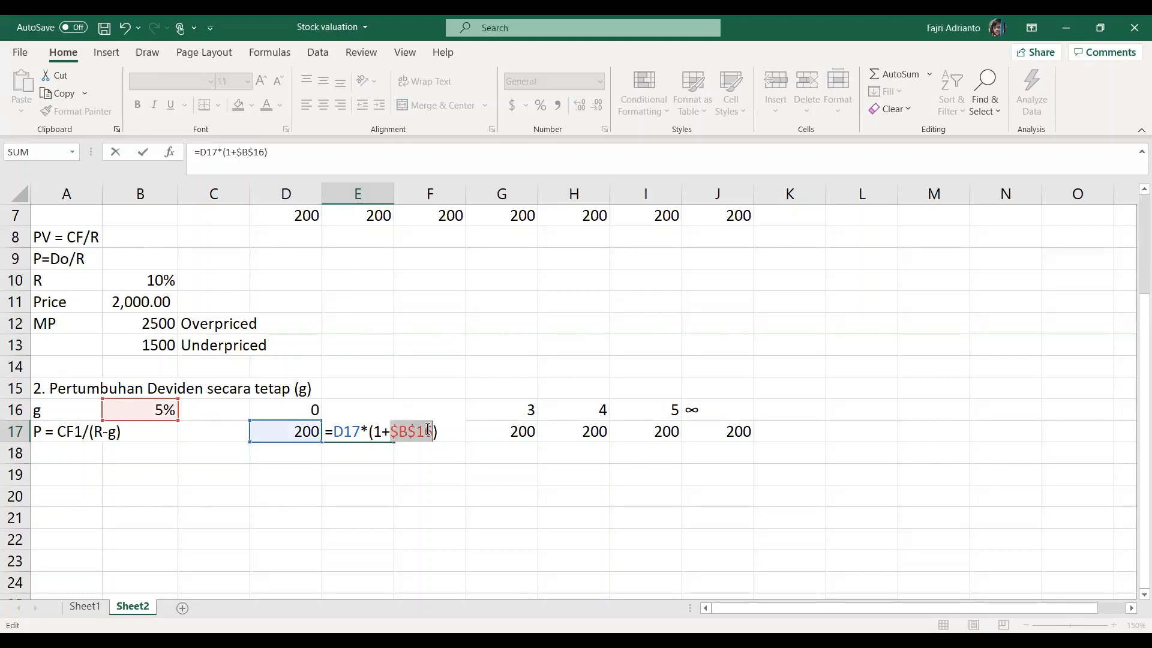
key(Return)
Fill the E17 dividend formula across to I17 and clear the dividend under infinity in J17.
click(336, 433)
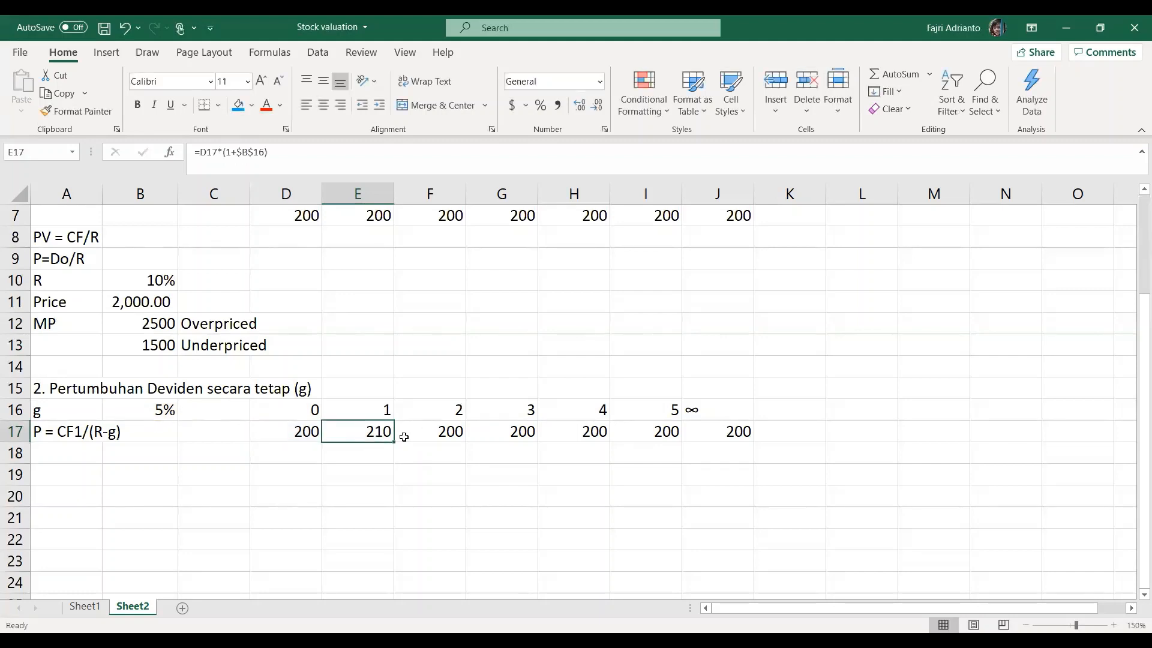
drag(393, 440, 679, 438)
click(740, 430)
key(Delete)
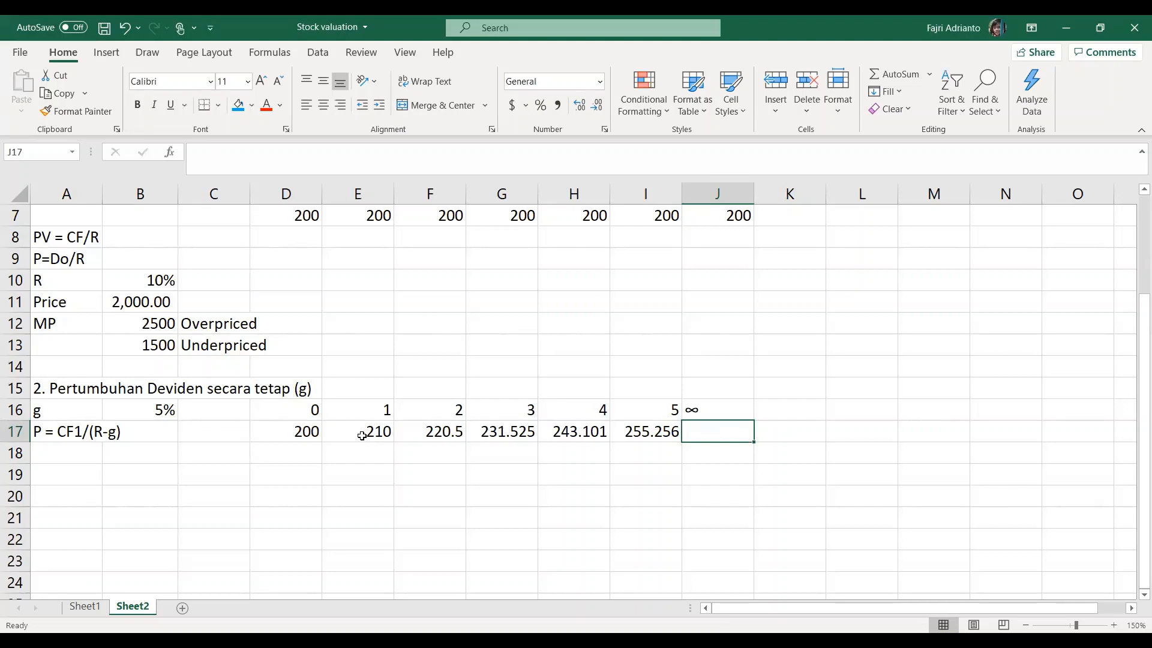
double_click(419, 433)
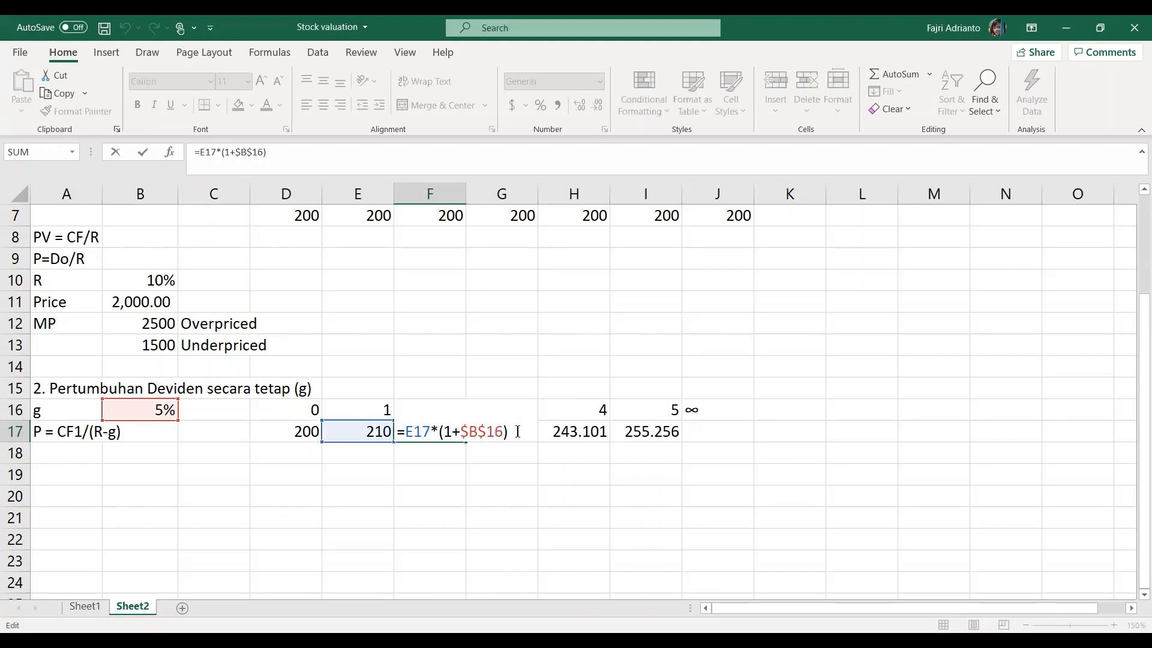
key(Escape)
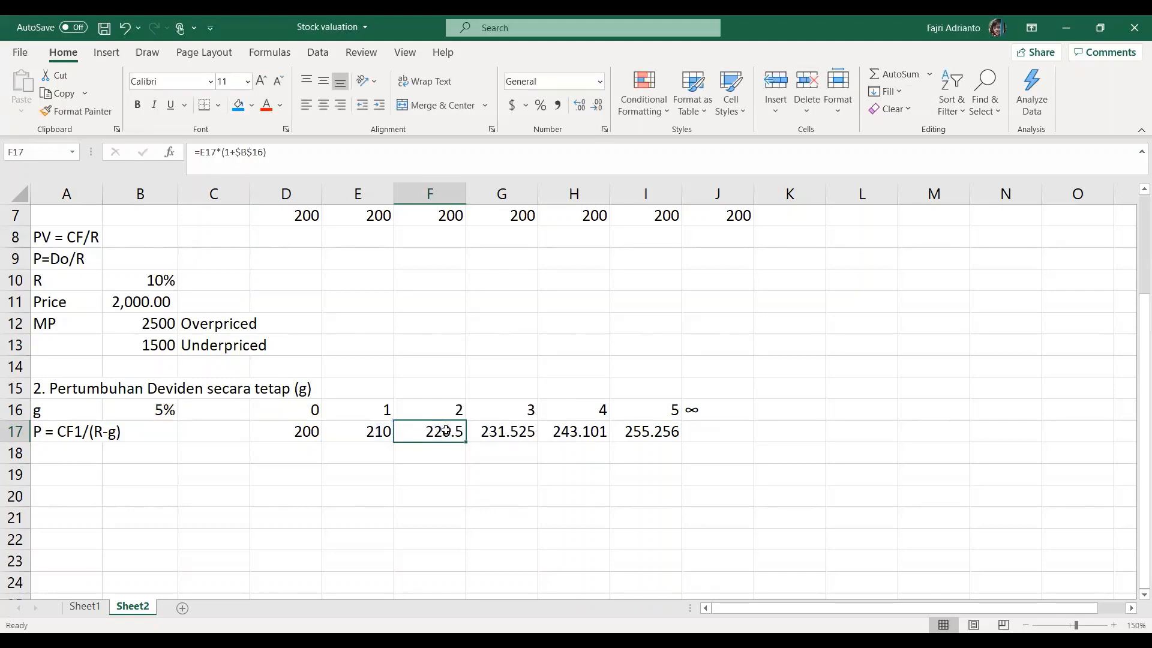
Calculate the dividends from the year 0 amount with =$D$17*(1+$B$16)^E16 in E18 and fill the formula across to I18.
click(291, 454)
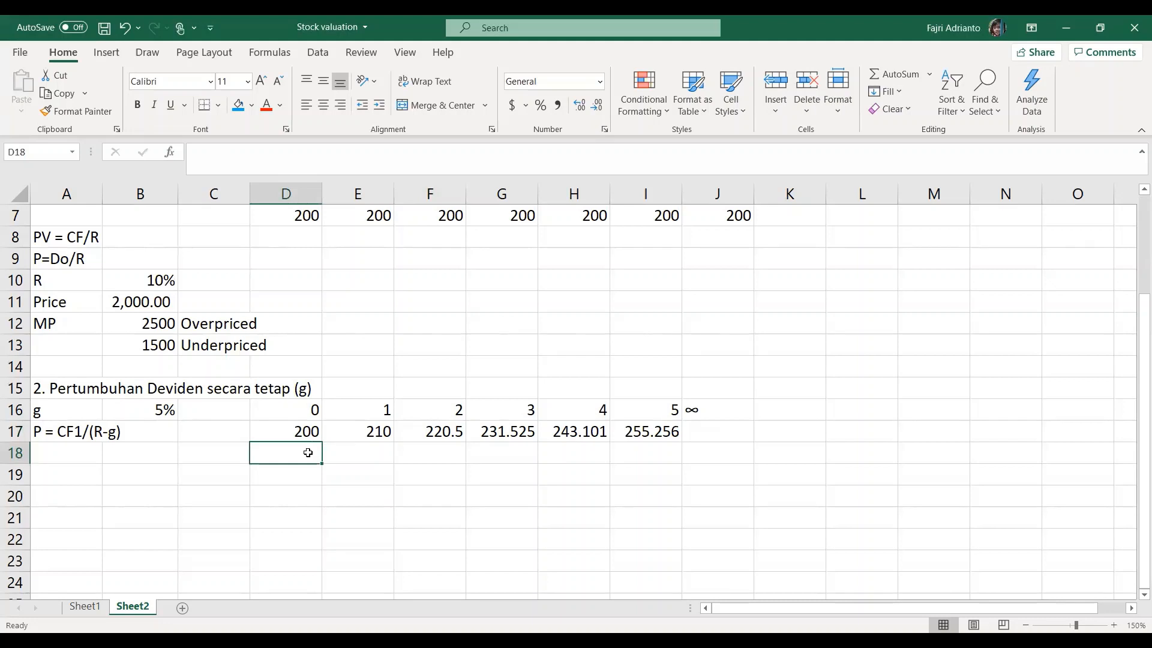
click(358, 450)
text(=)
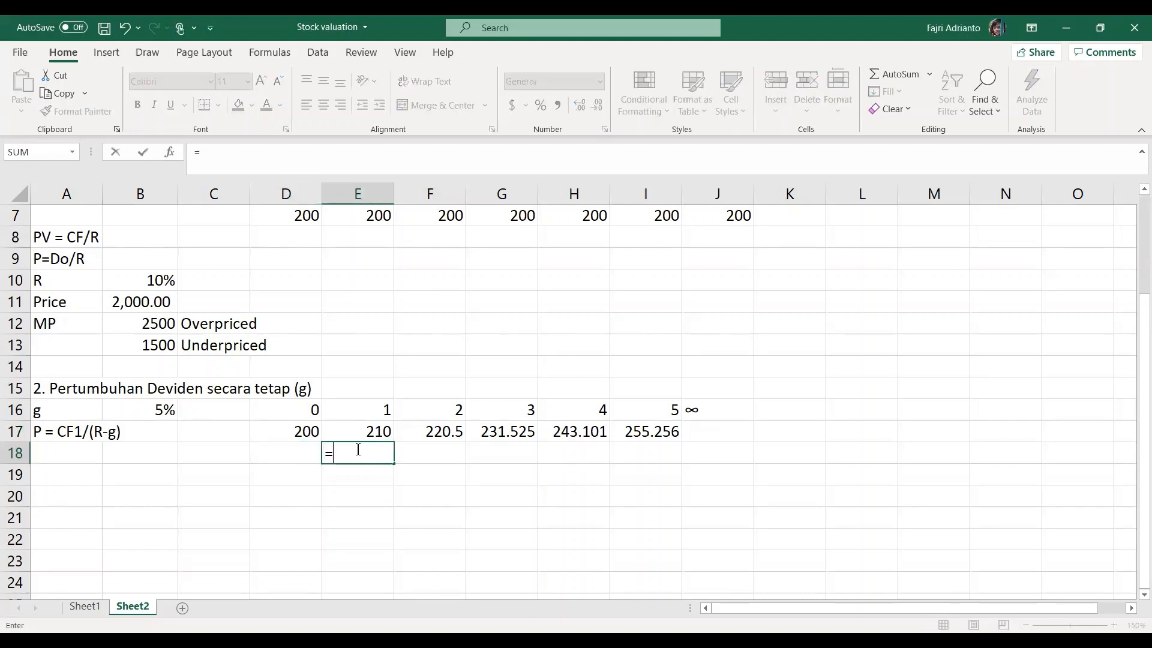
click(294, 431)
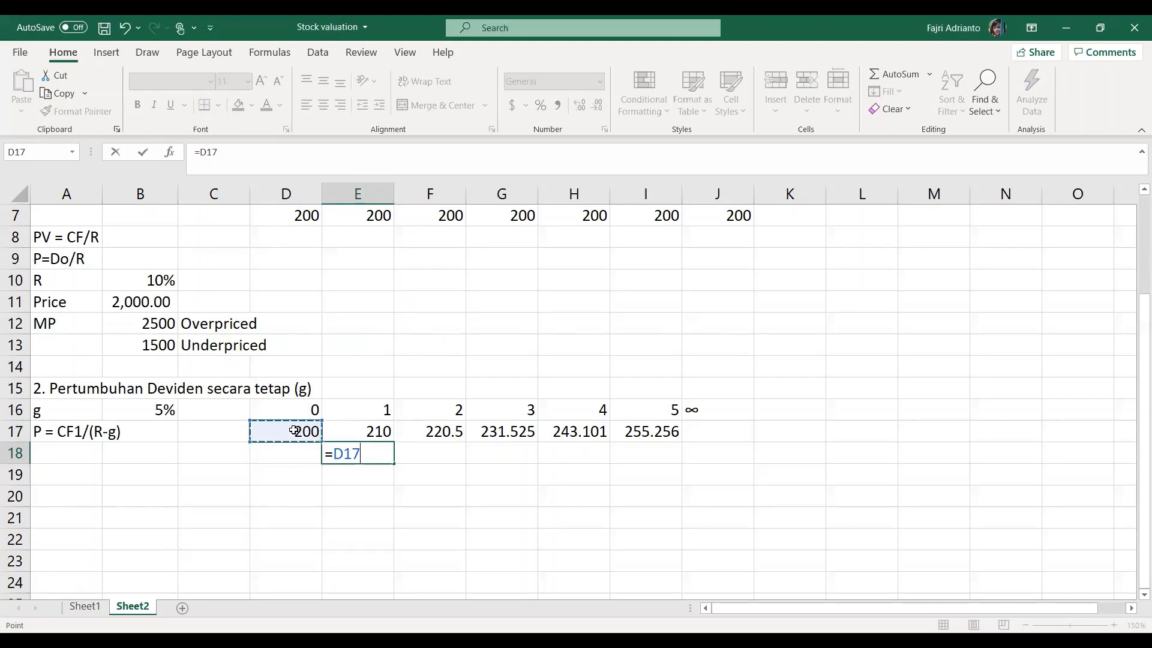
key(F4)
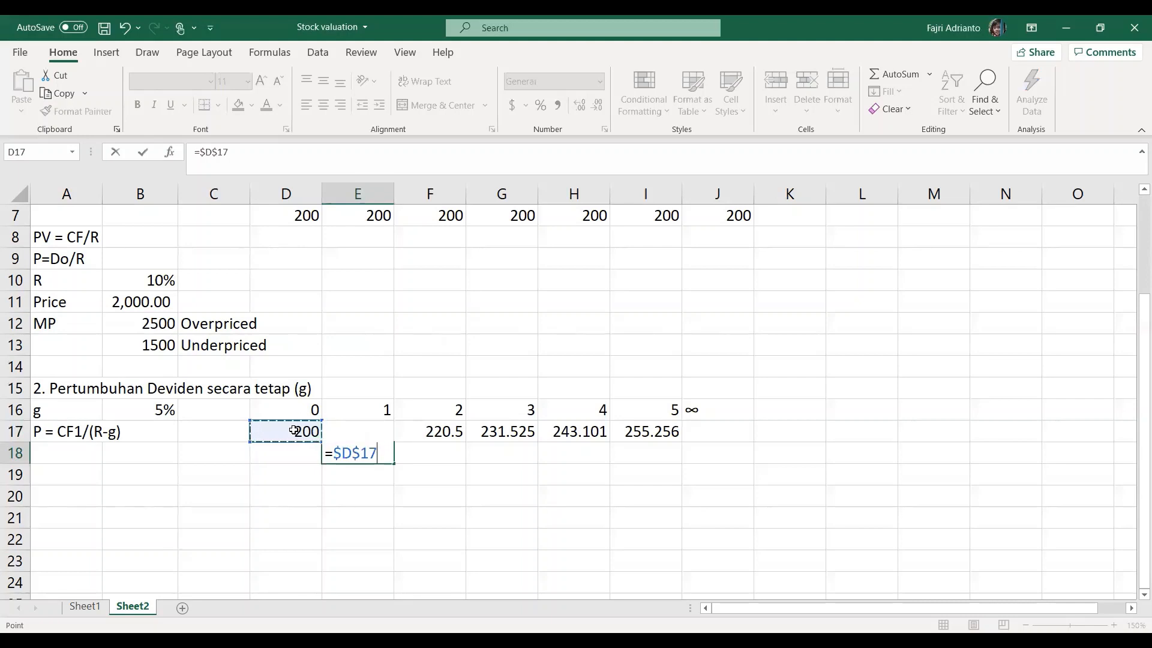
text(*(1)
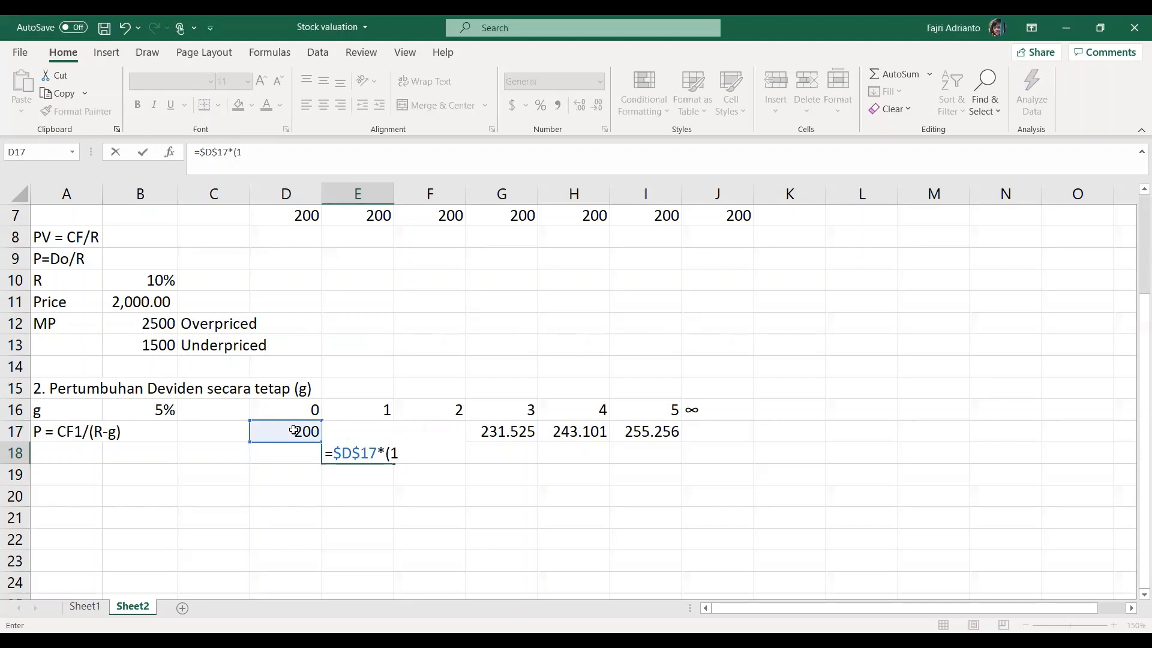
text(+)
click(127, 406)
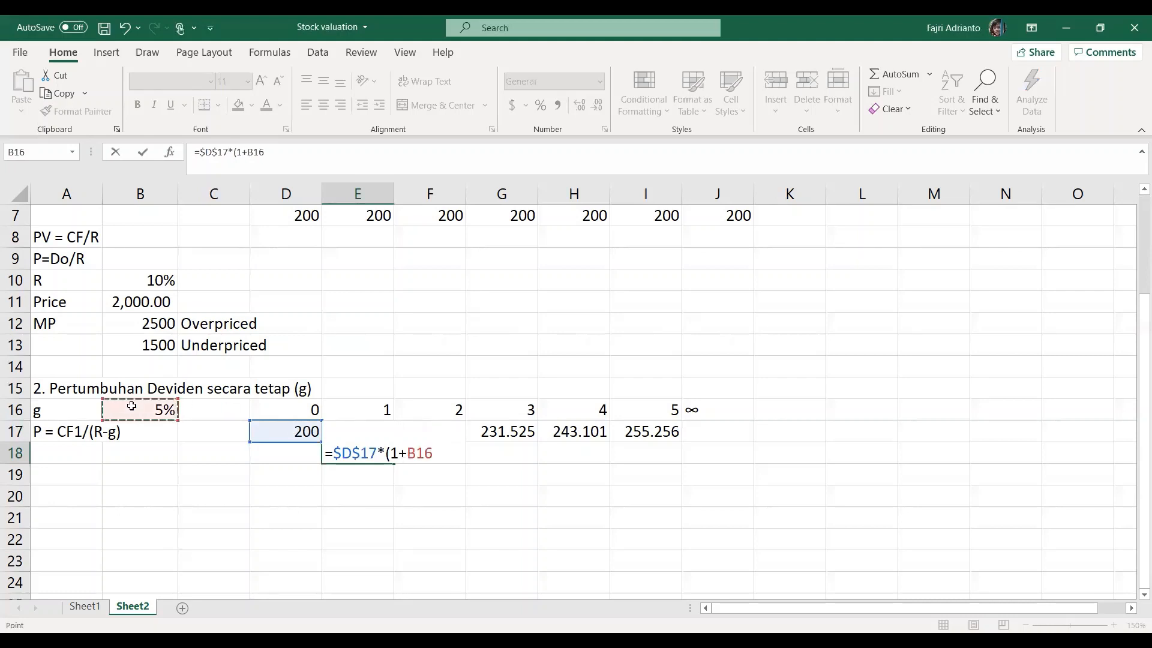
key(F4)
text())
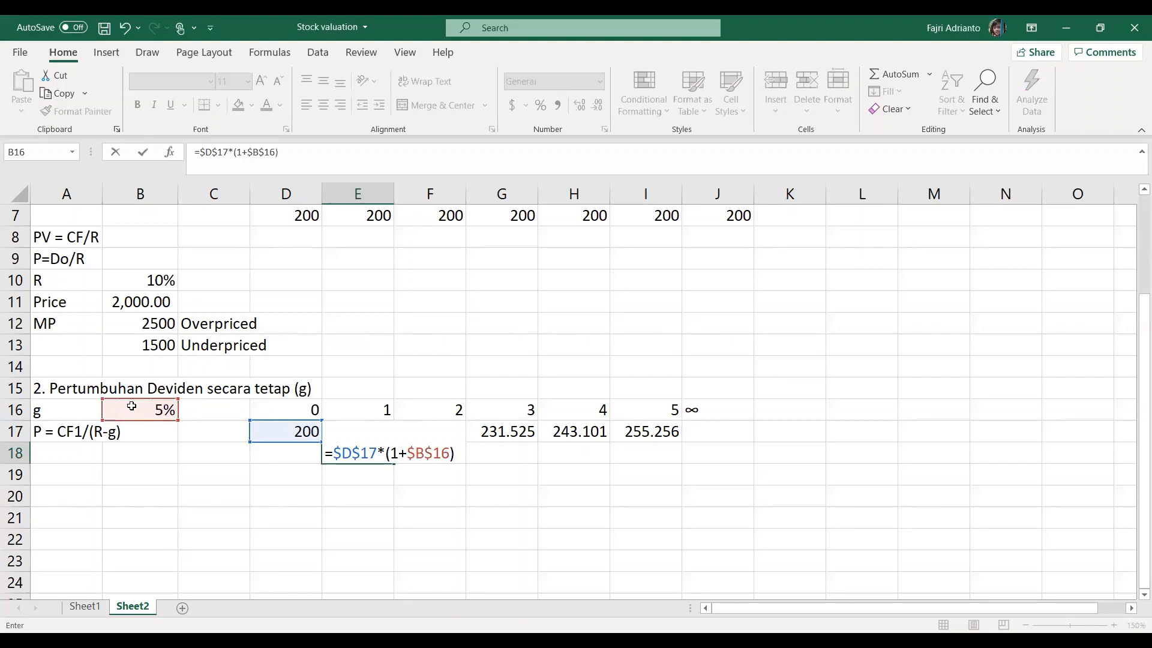
key(BackSpace)
text(^)
click(375, 411)
key(Return)
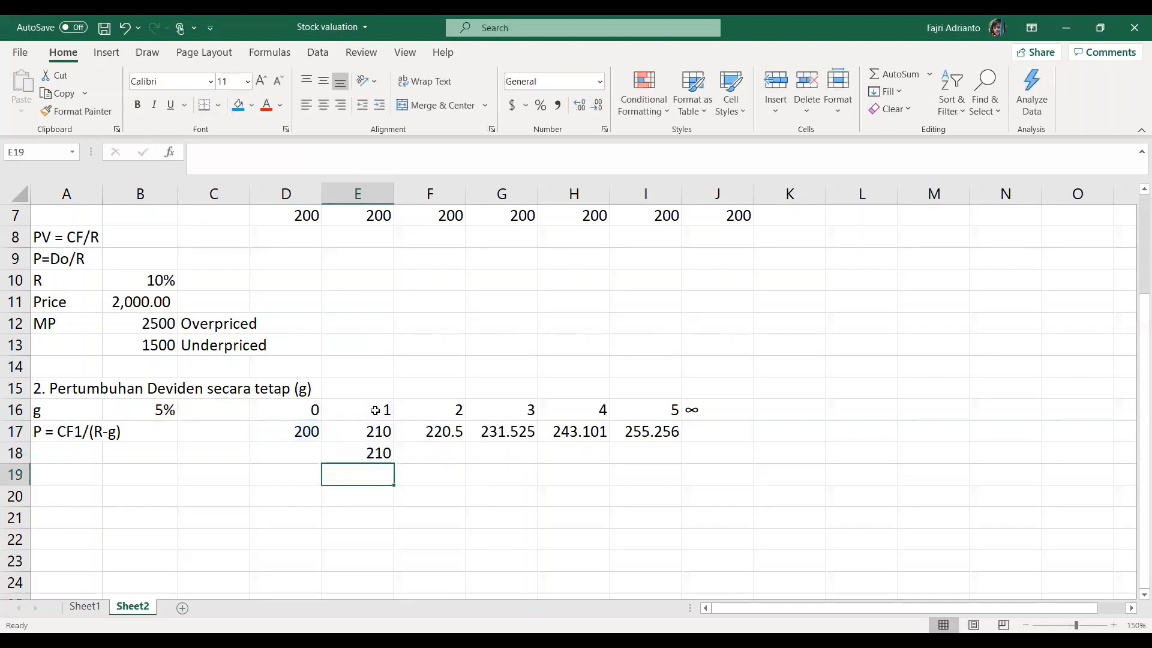
click(389, 459)
drag(391, 463, 647, 462)
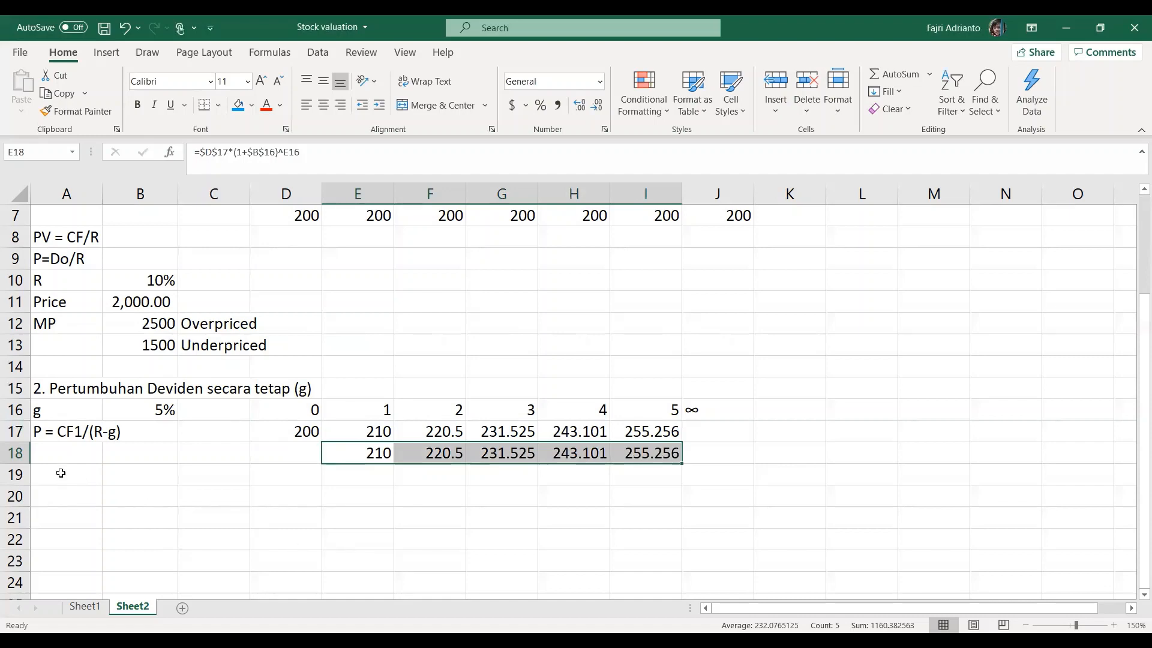
Label A19 as Po and calculate the constant-growth price in B19 with =E18/(B10-B16).
click(60, 472)
text(Po)
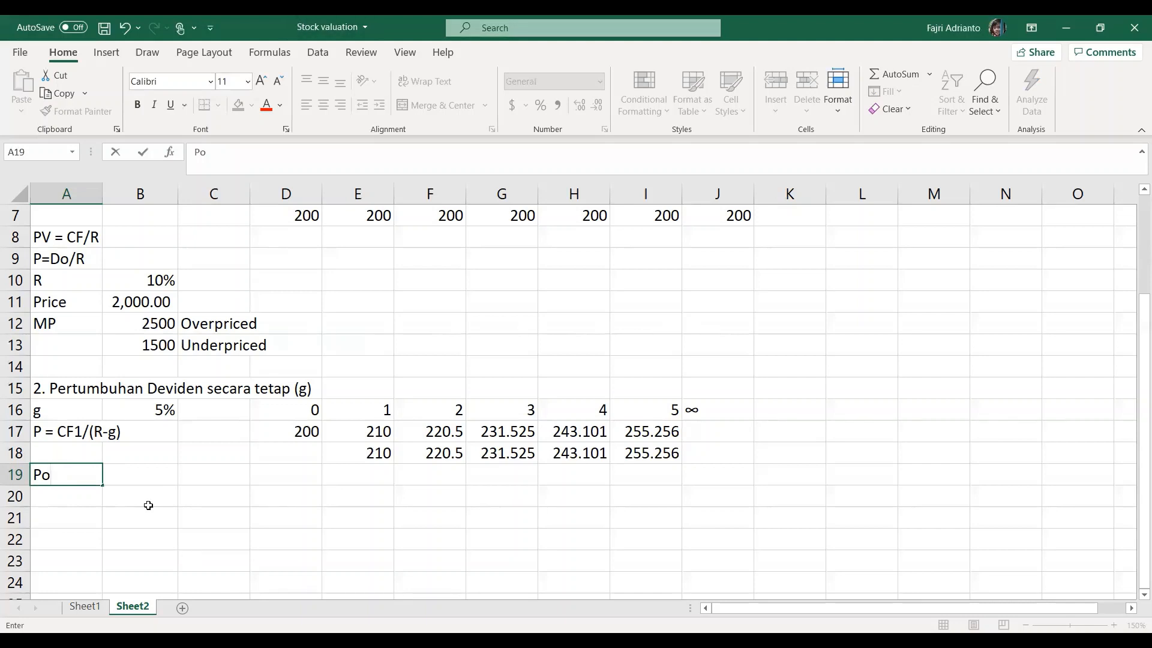
click(144, 475)
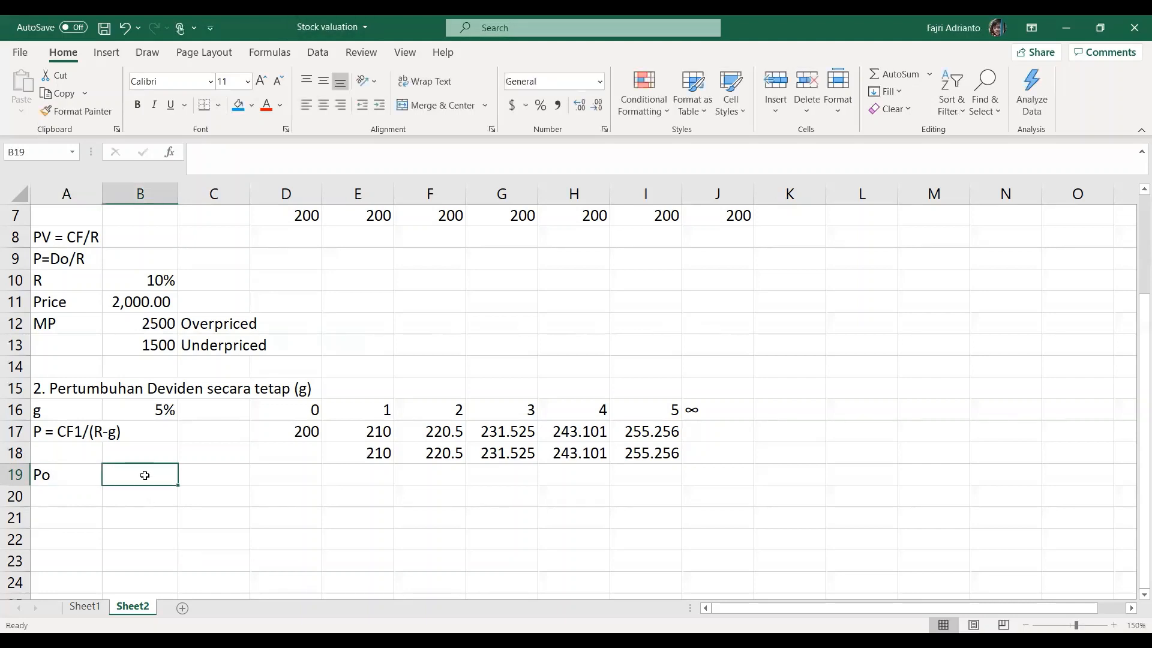
text(=)
click(372, 453)
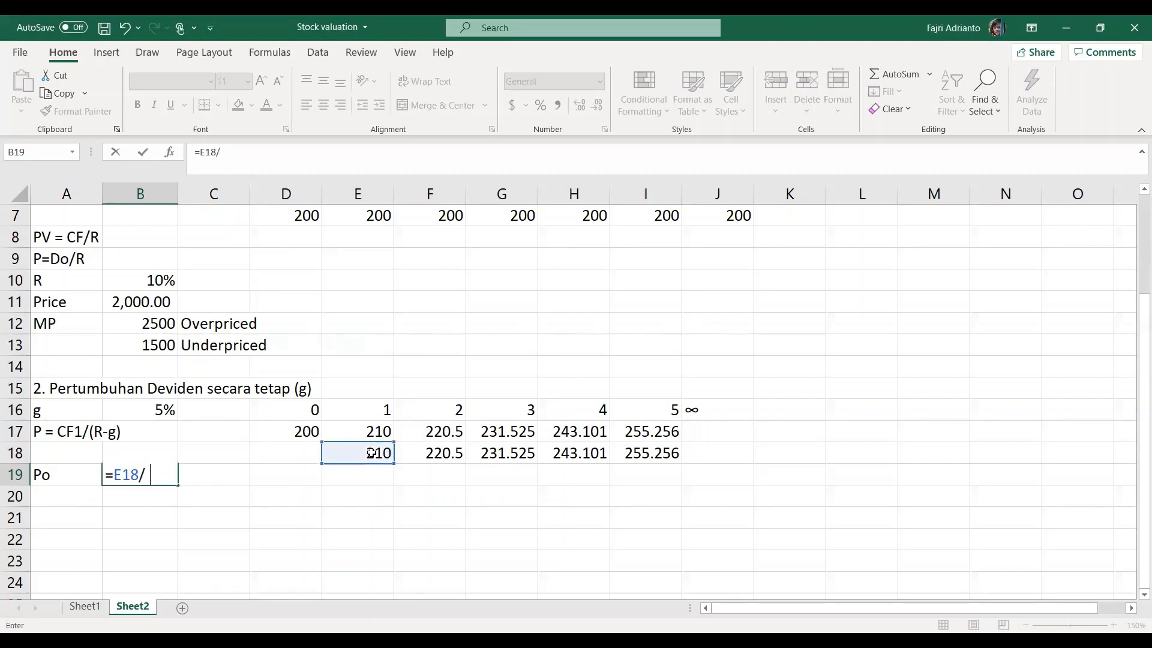
text(()
click(150, 281)
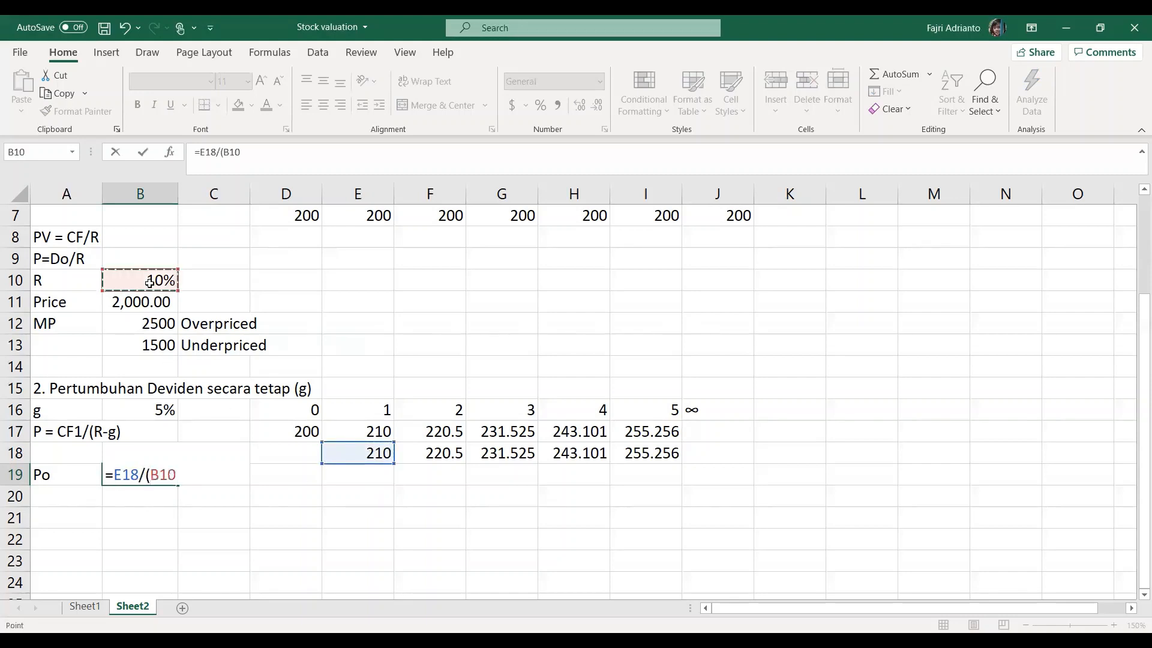
text(-)
click(126, 406)
text())
key(Return)
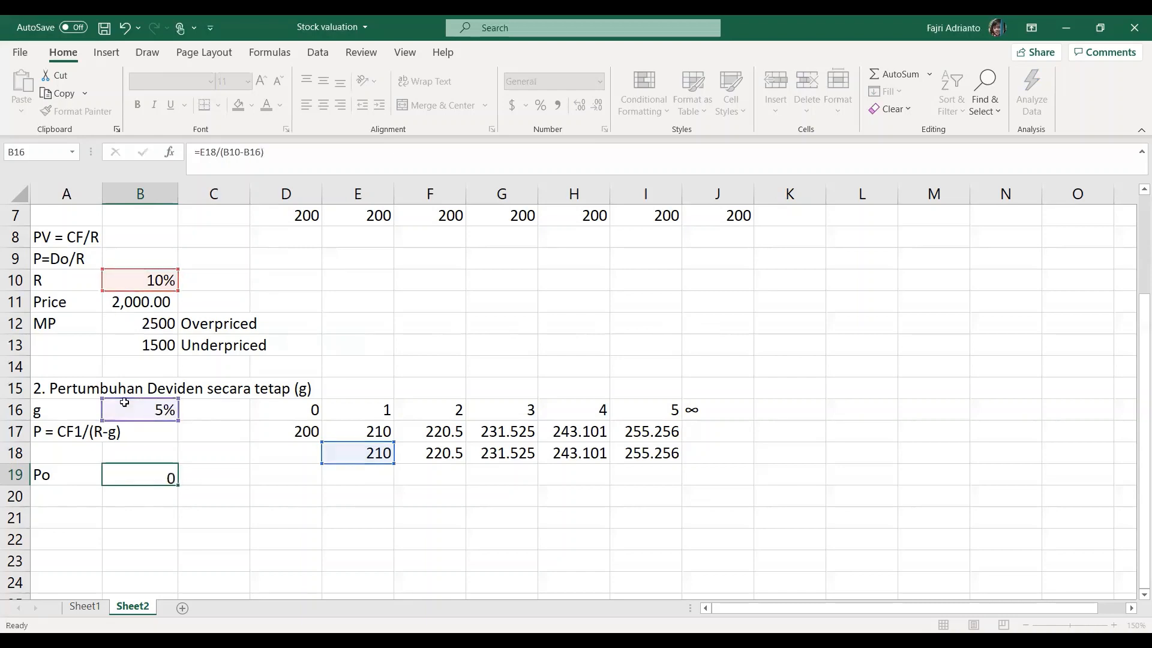
Format the Po price in B19 with the comma number style.
click(138, 476)
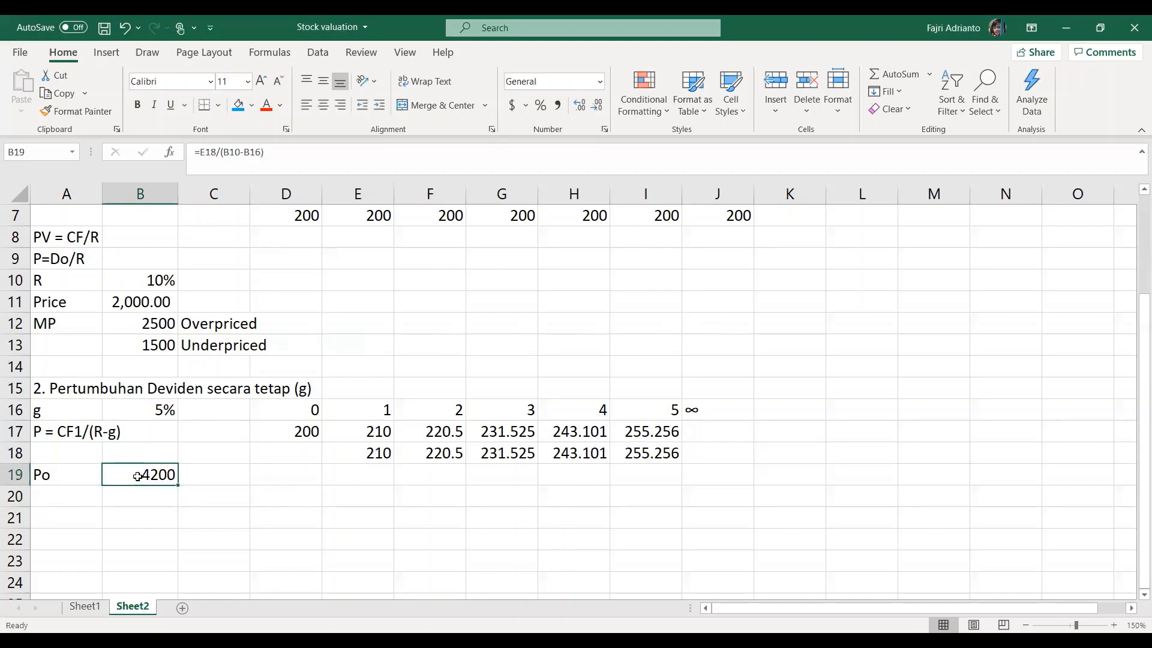
click(554, 107)
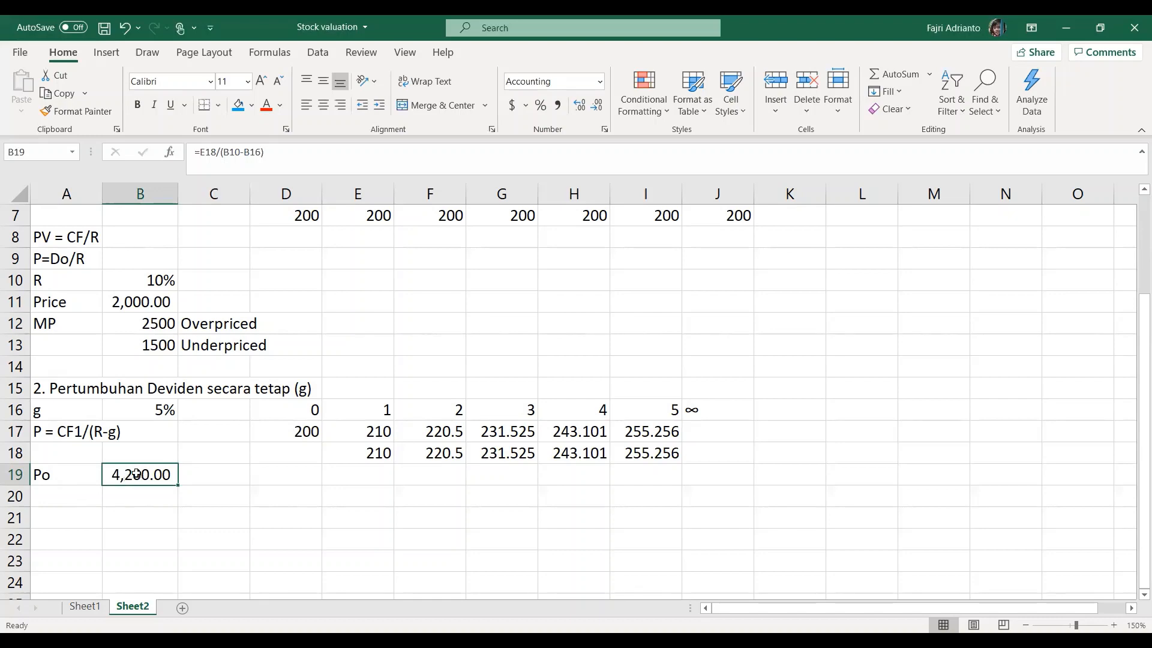
click(144, 283)
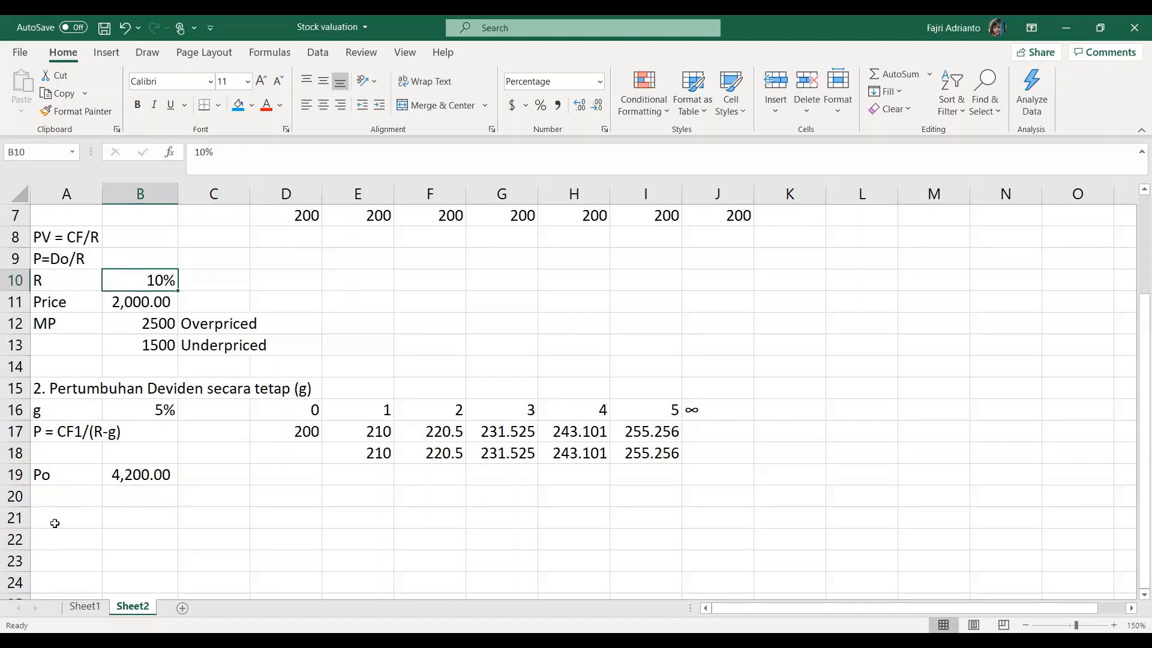
Label cell A20, below the Po label, as P2.
click(62, 494)
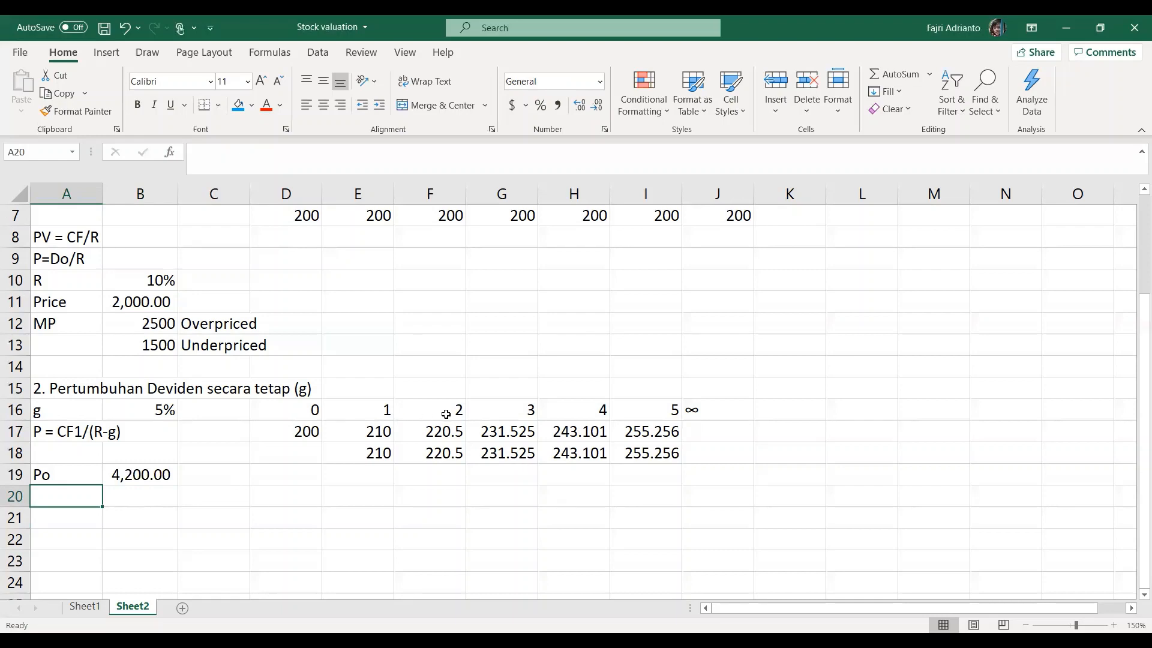
text(P2)
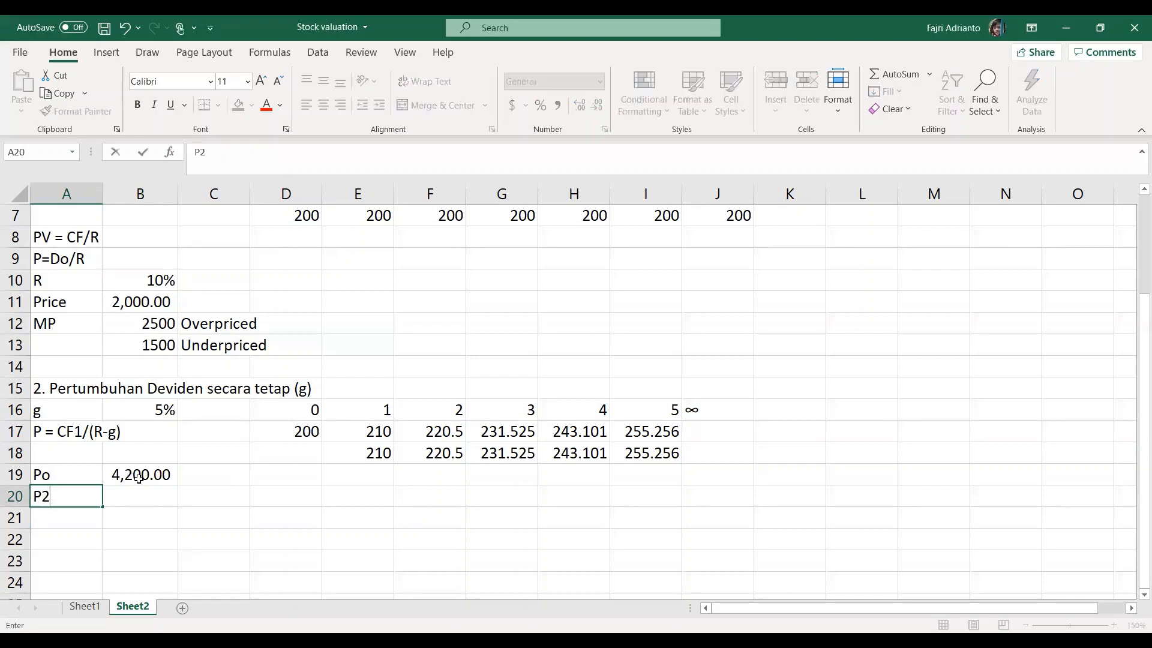
click(135, 495)
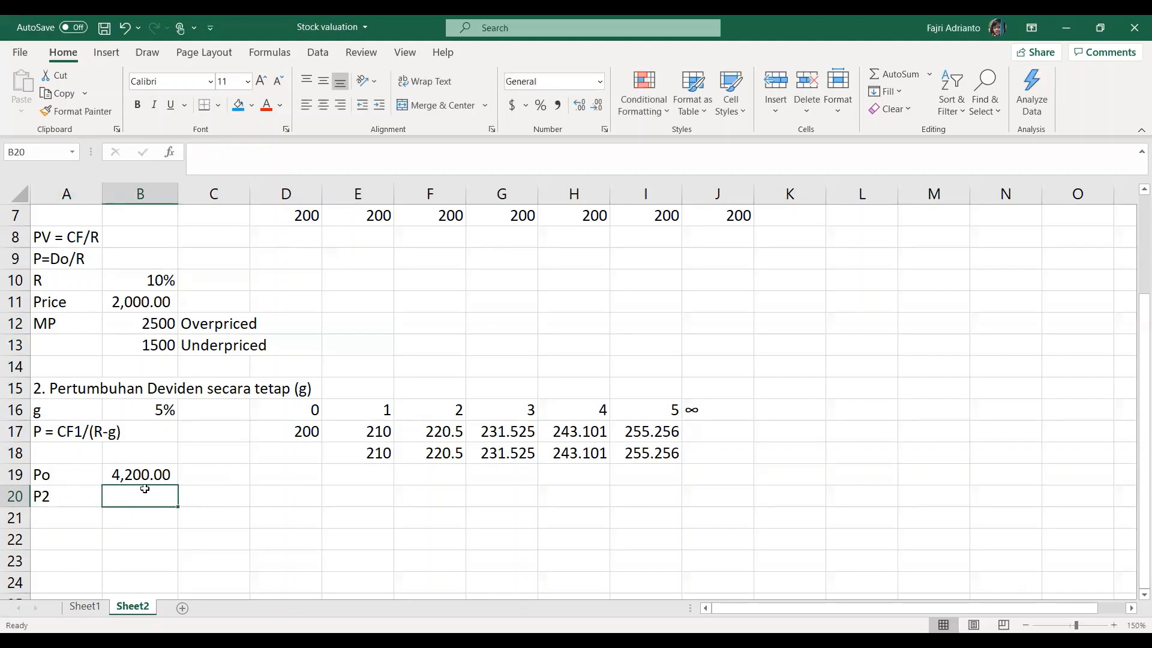
Enter the dividend-based price formula note Po =D1/(R-g) as text in A18.
click(56, 455)
text(P)
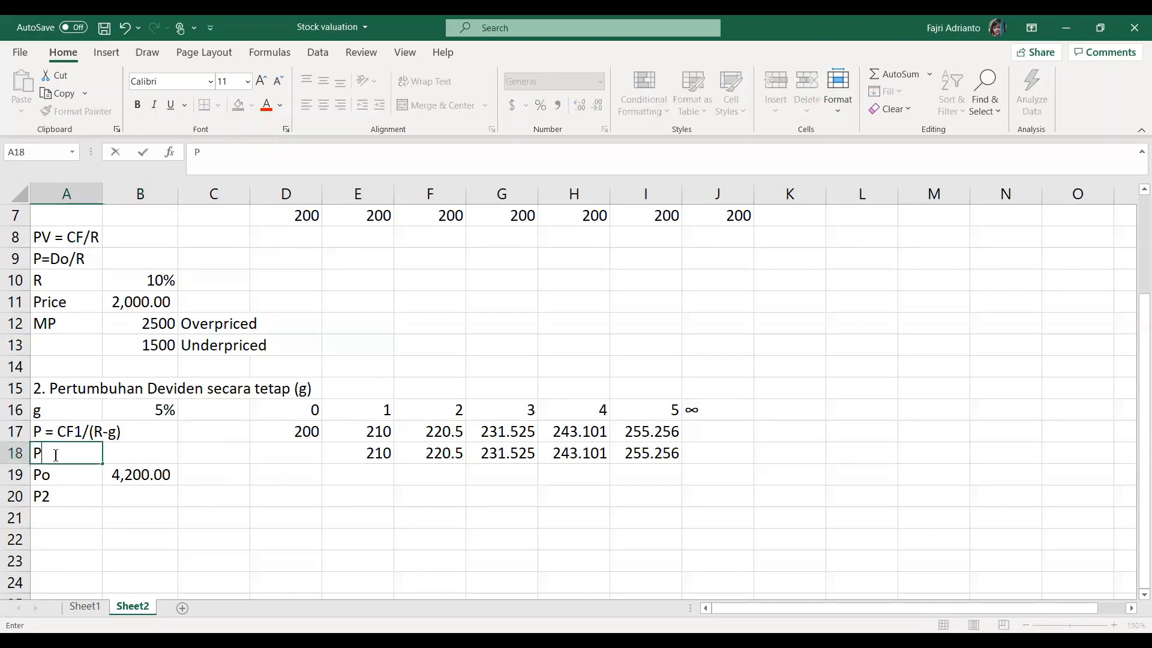
text( =)
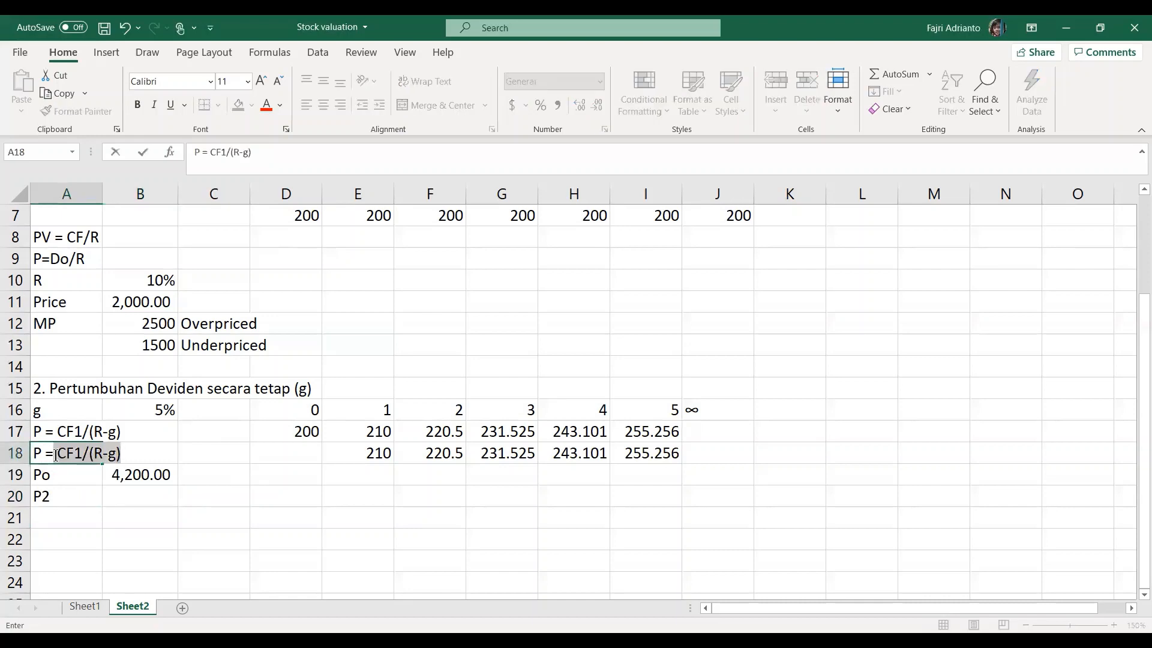
text(D1/)
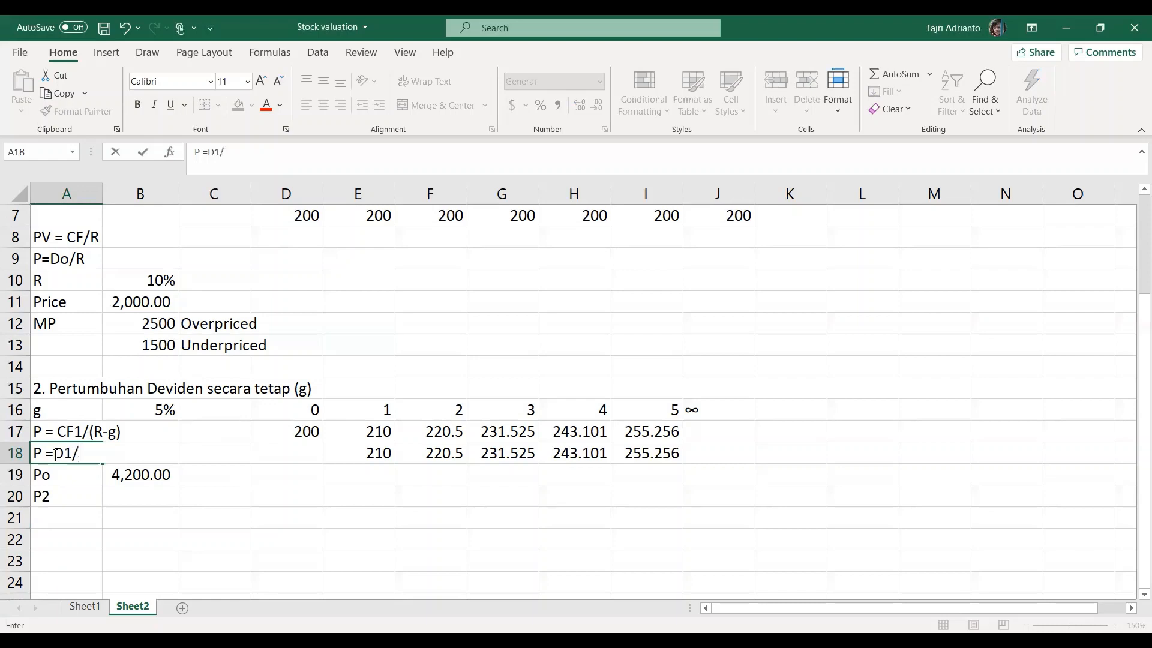
text((R-g))
click(42, 455)
text(o)
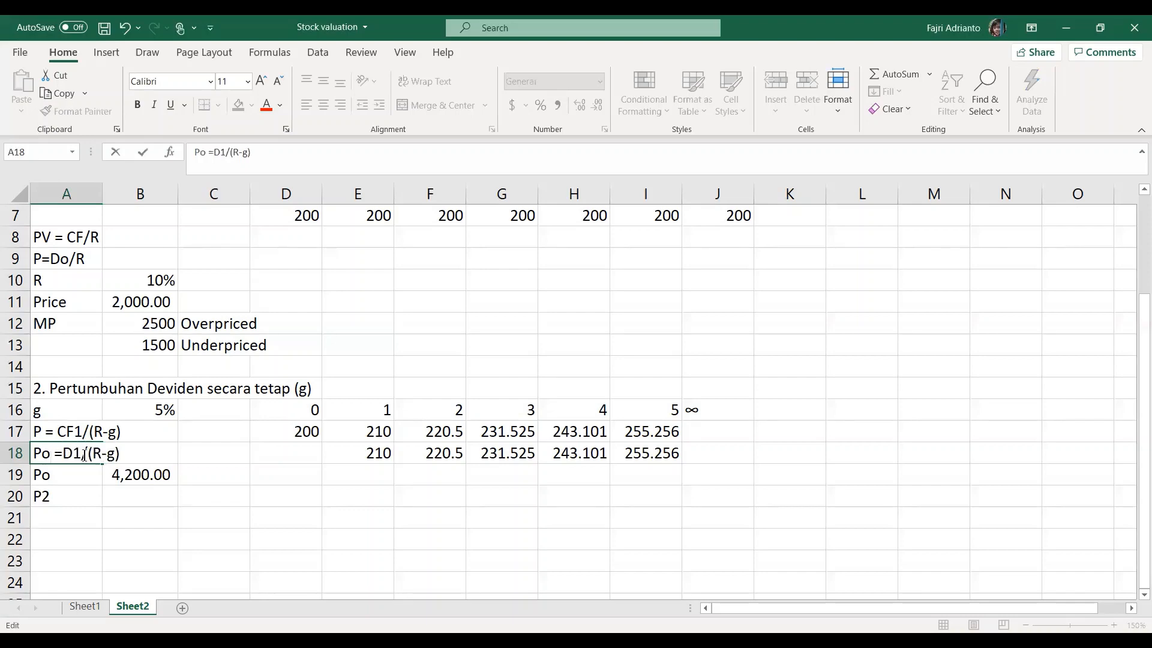
key(Return)
click(143, 476)
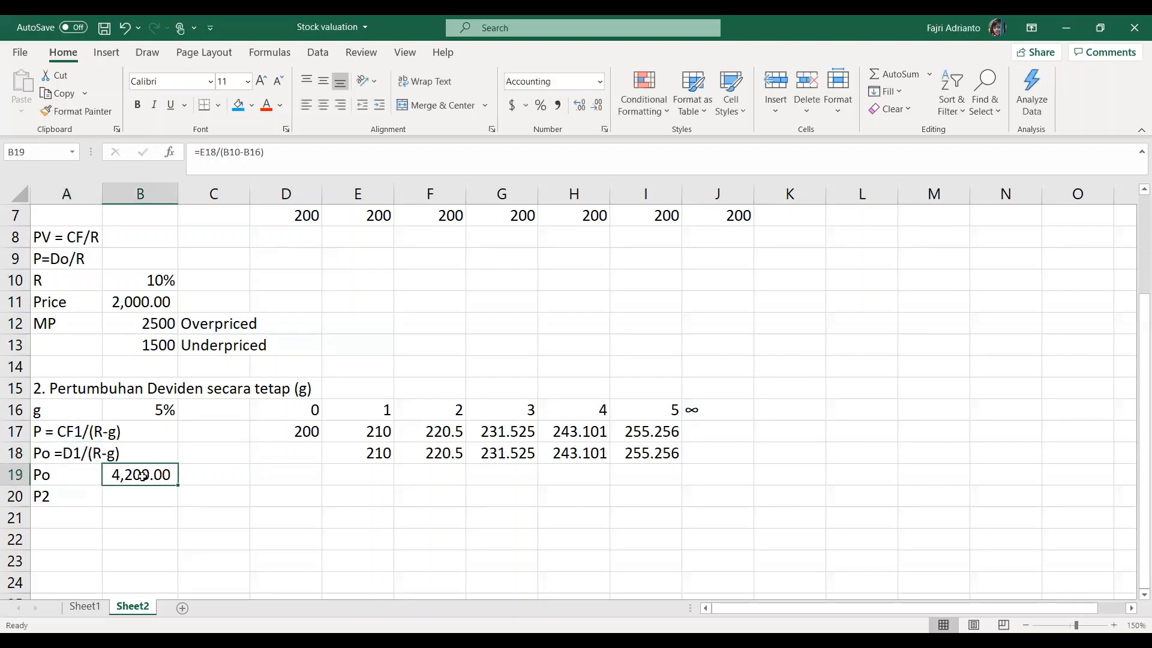
Calculate the P2 price in B20 with =G18/(B10-B16) and format it with the comma number style.
click(129, 498)
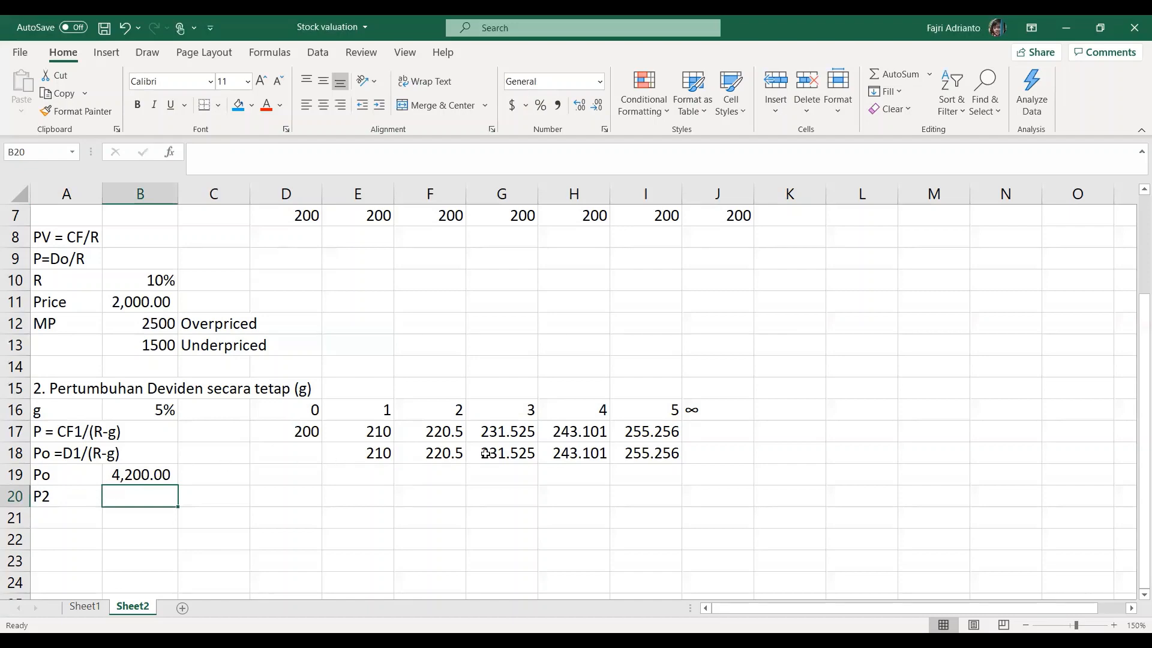
click(507, 457)
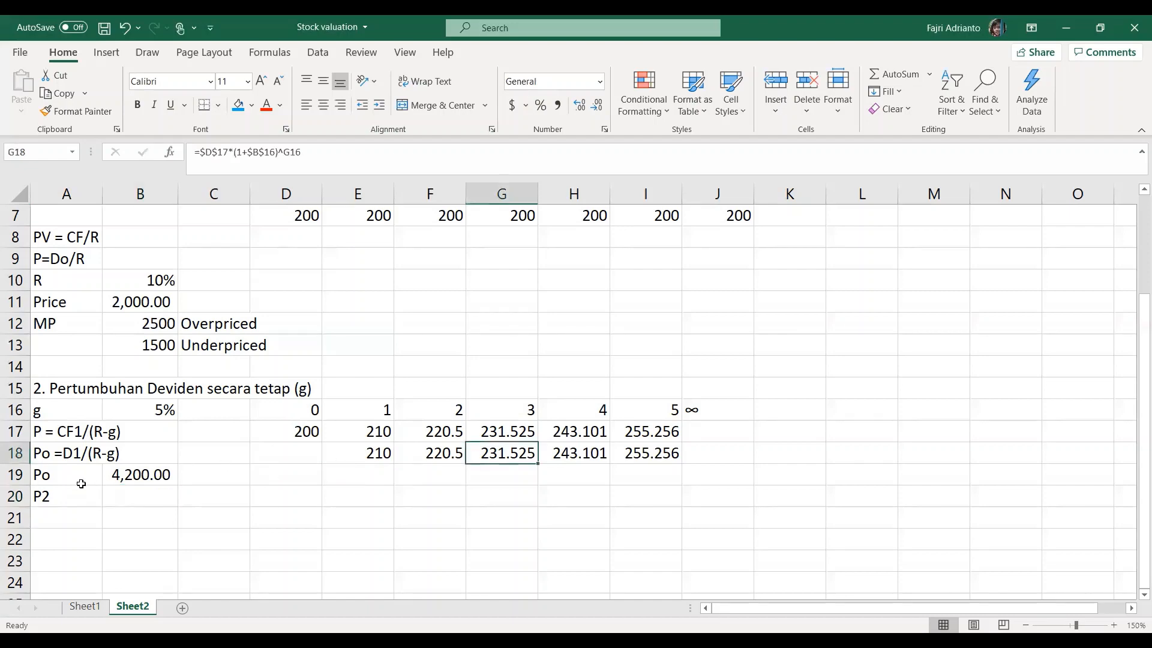
click(129, 493)
text(=)
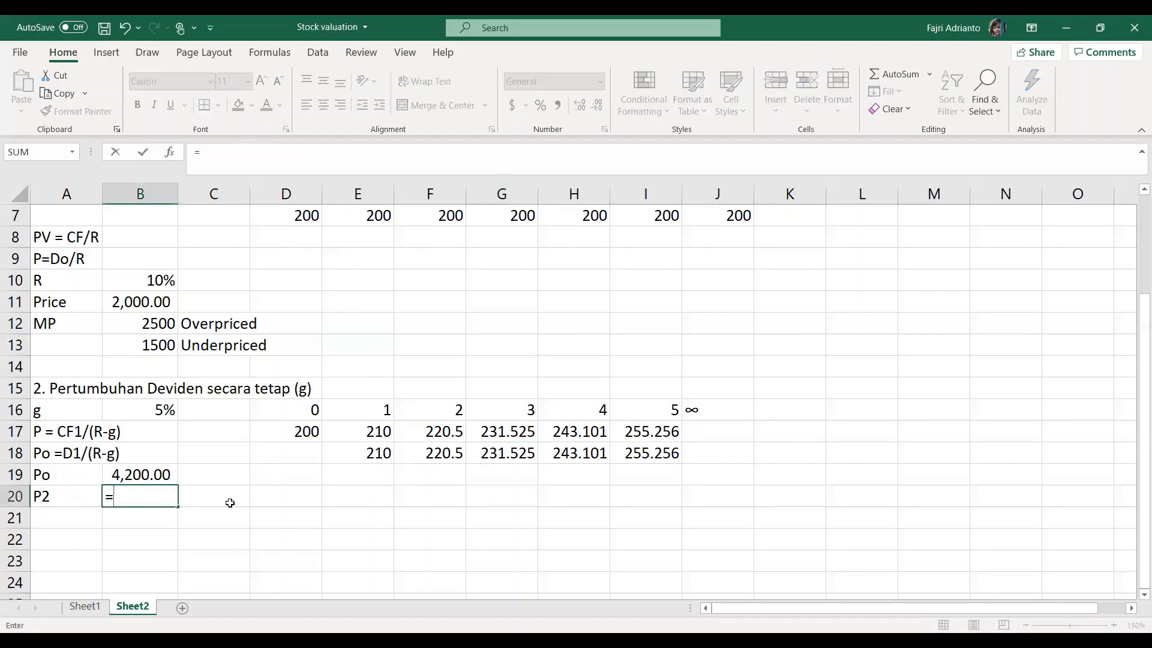
click(513, 454)
text(/()
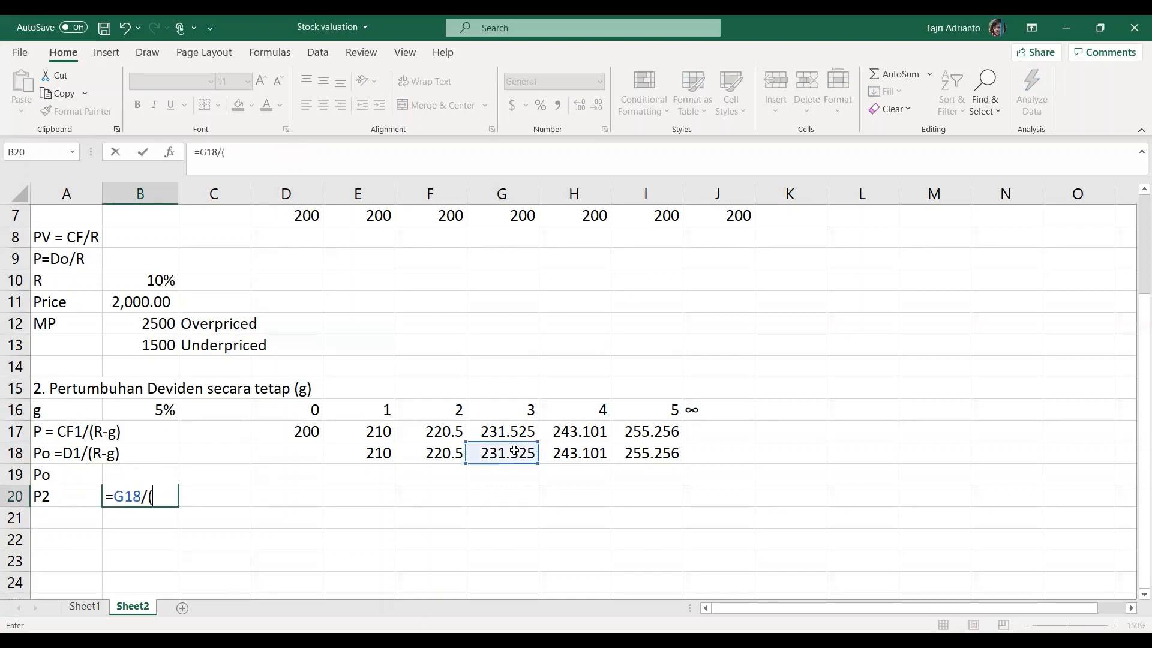
click(134, 282)
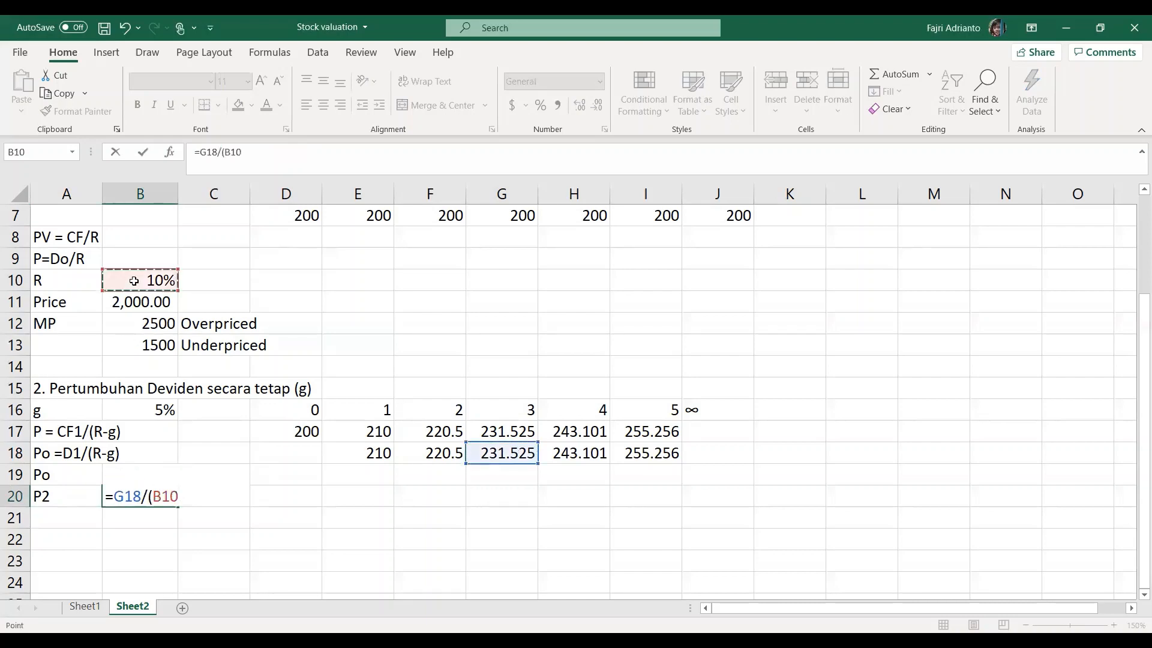
text(-)
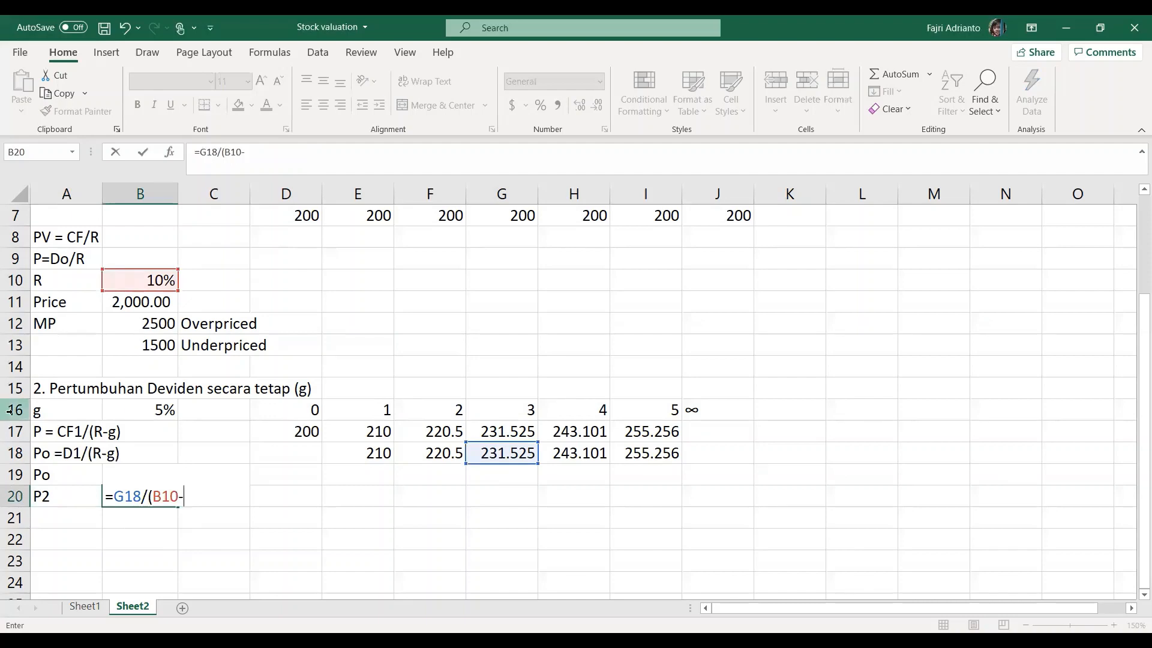
click(141, 411)
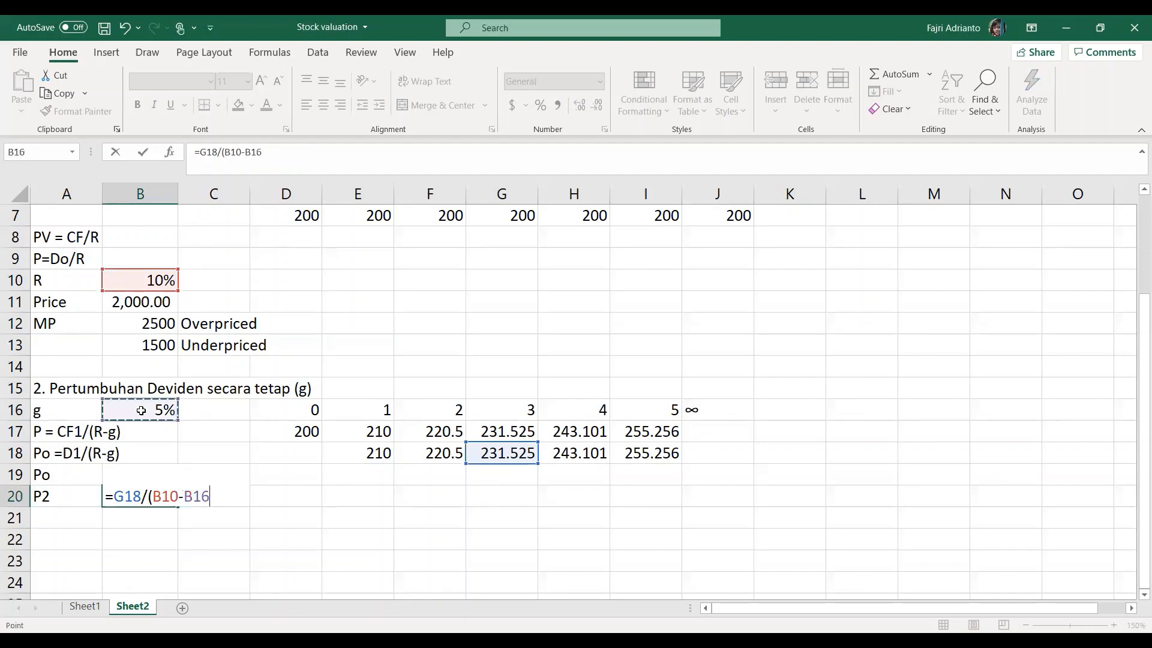
text())
key(Return)
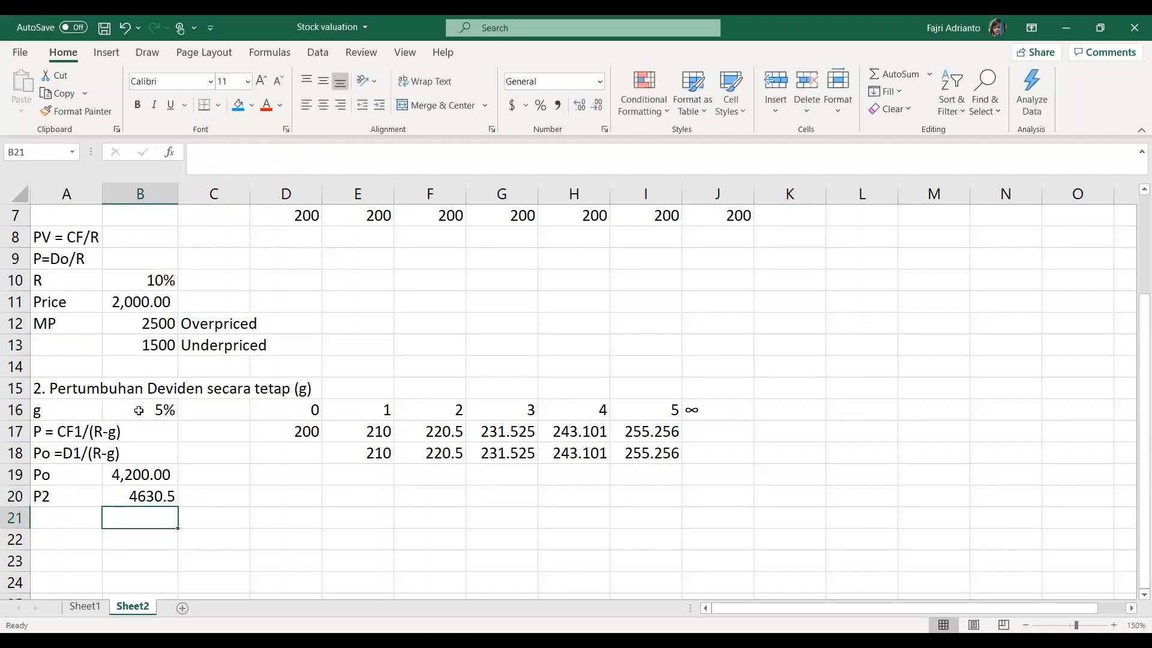
click(140, 492)
click(557, 108)
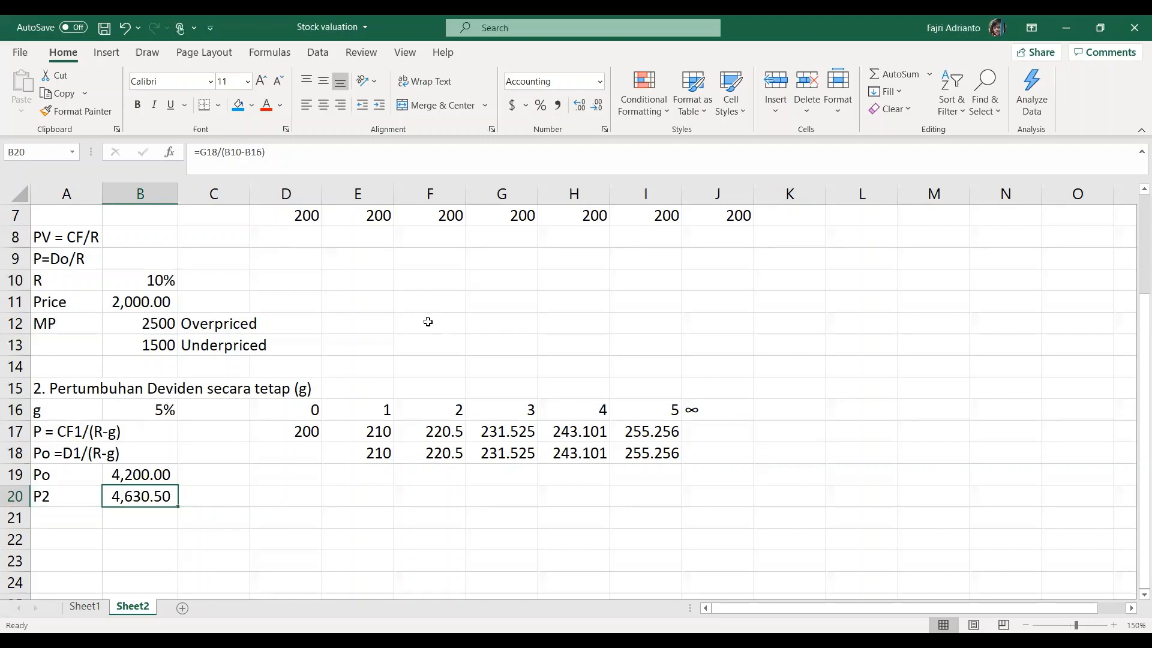
Calculate the price gain from Po to P2 in B21 with =B20-B19.
click(143, 519)
text(=)
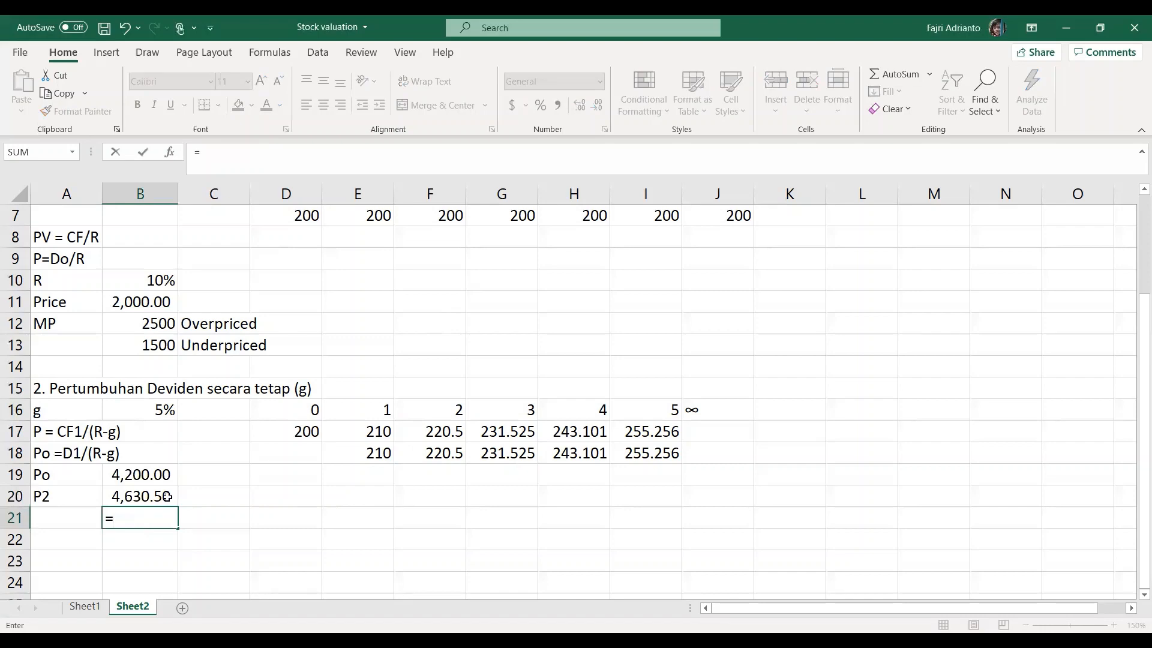
click(155, 496)
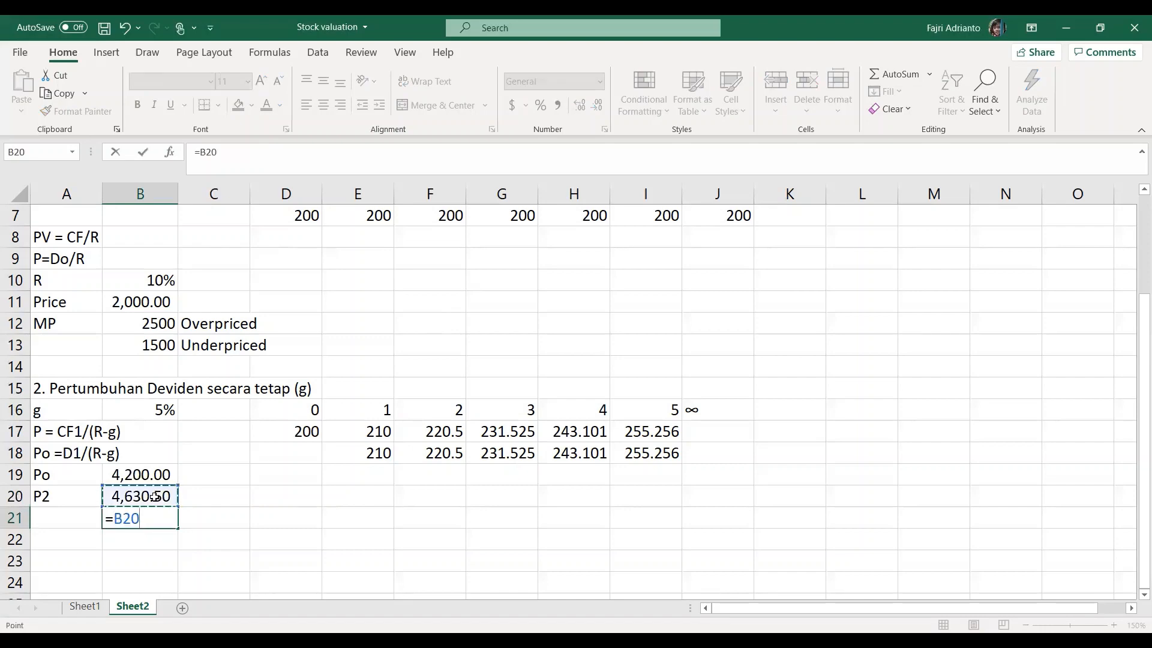
text(-)
click(148, 474)
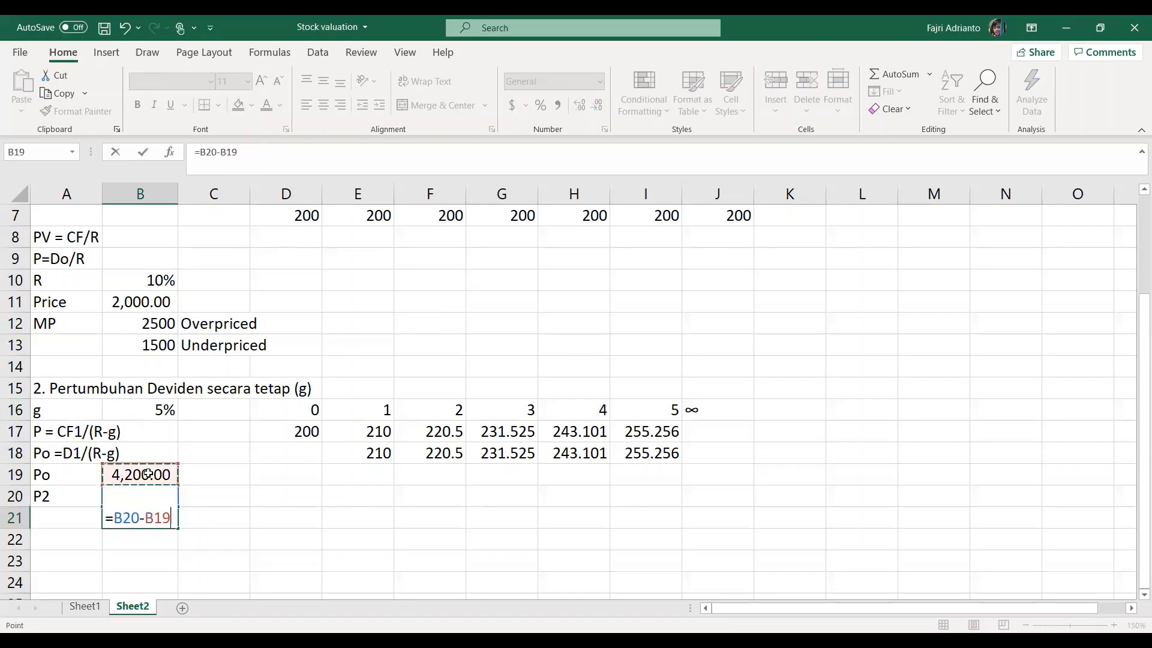
key(Return)
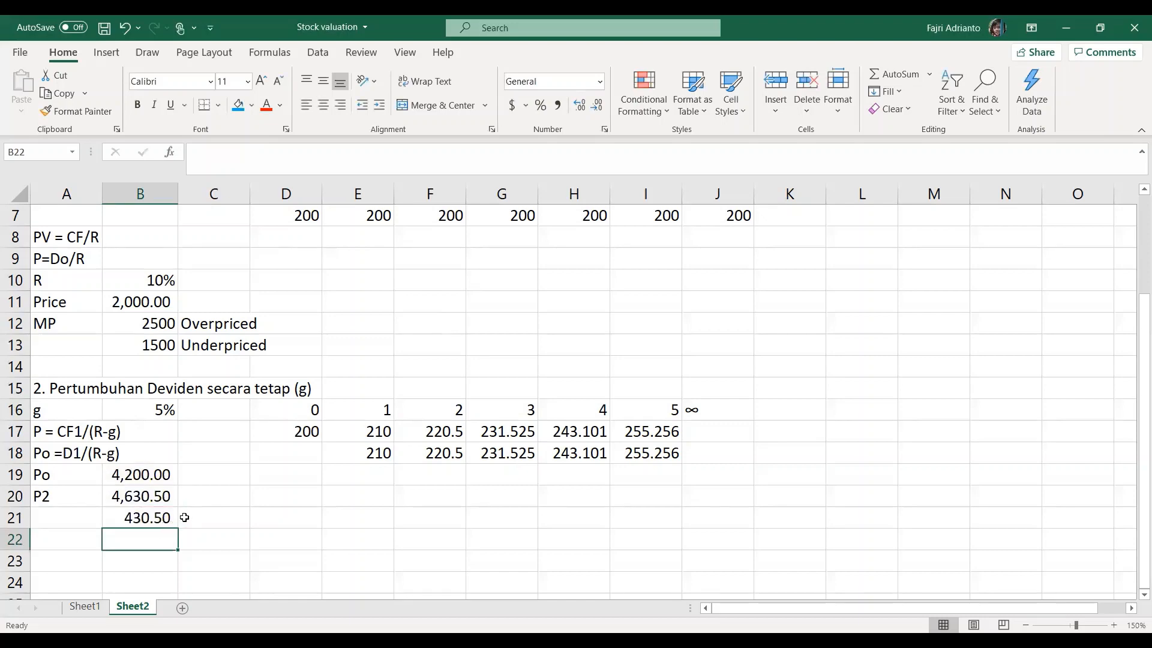
Calculate the gain relative to the Po price in C21 with =B21/B19.
click(200, 517)
text(=)
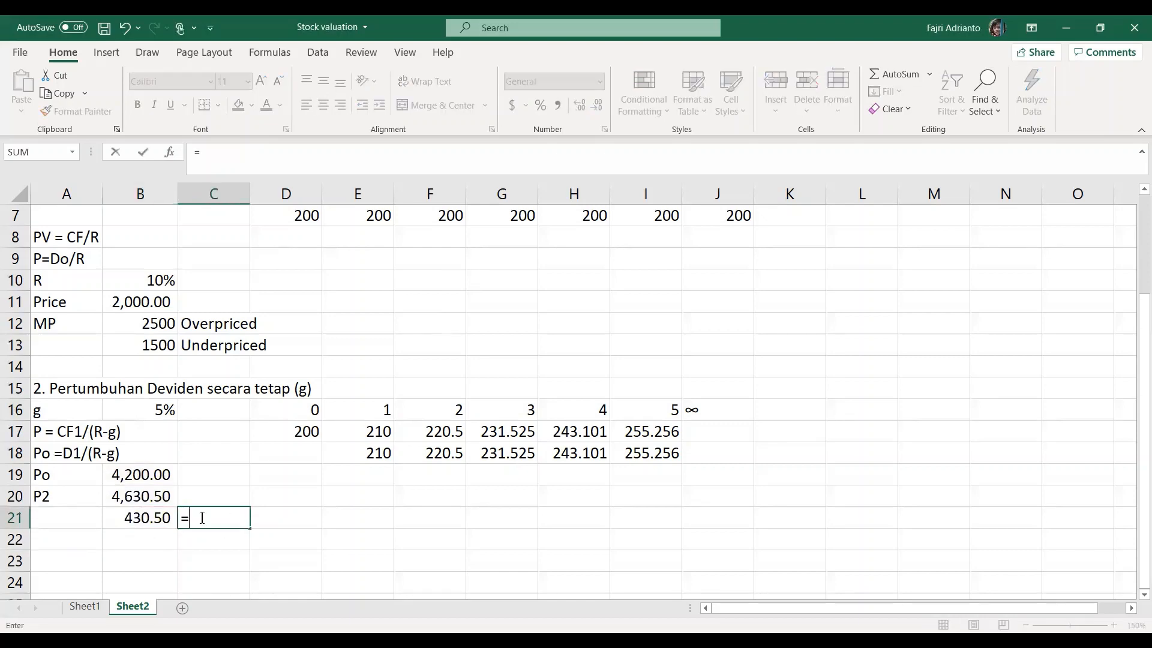
click(115, 521)
text(/)
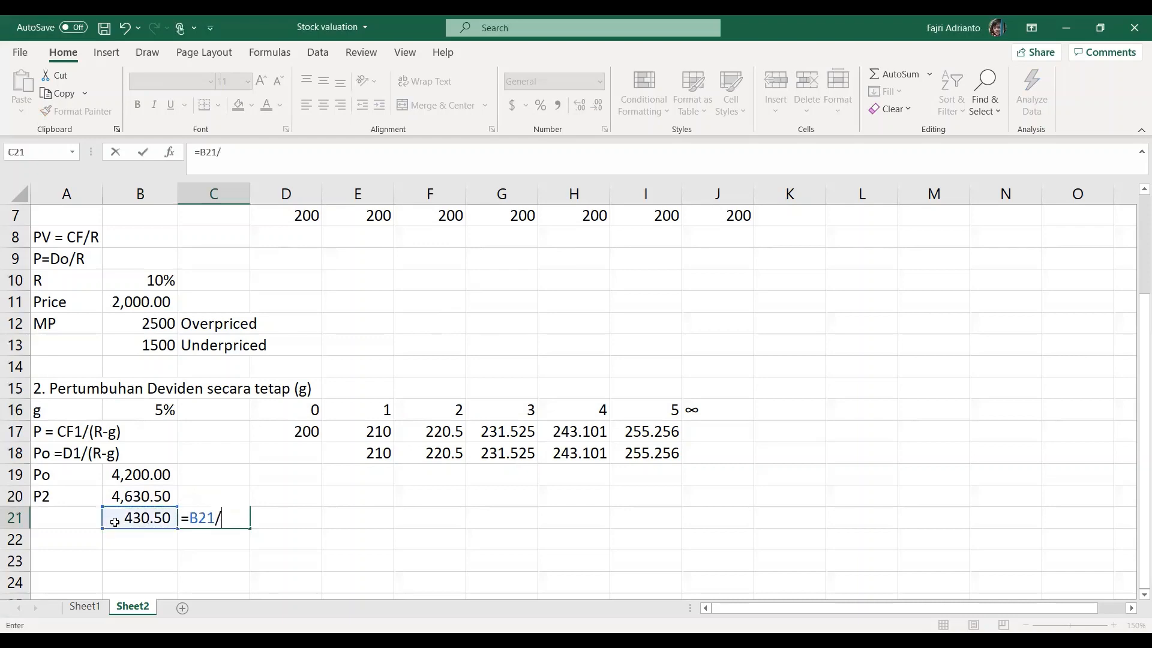
click(108, 476)
key(Return)
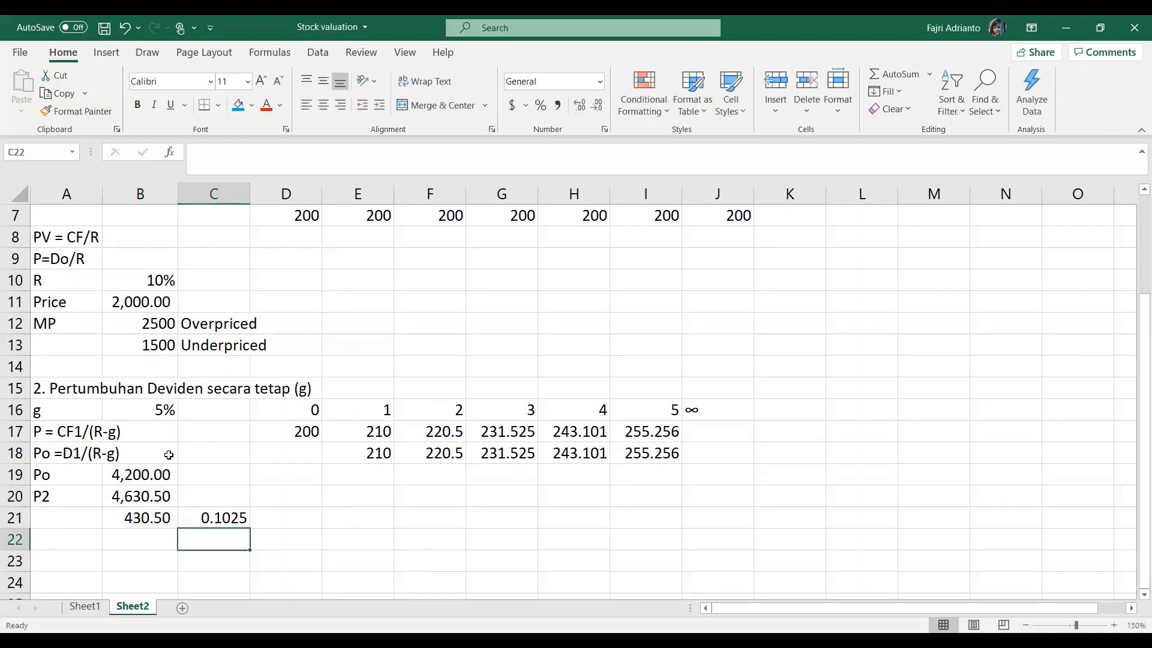
Format the relative gain in C21 as a percentage with two decimal places.
click(234, 521)
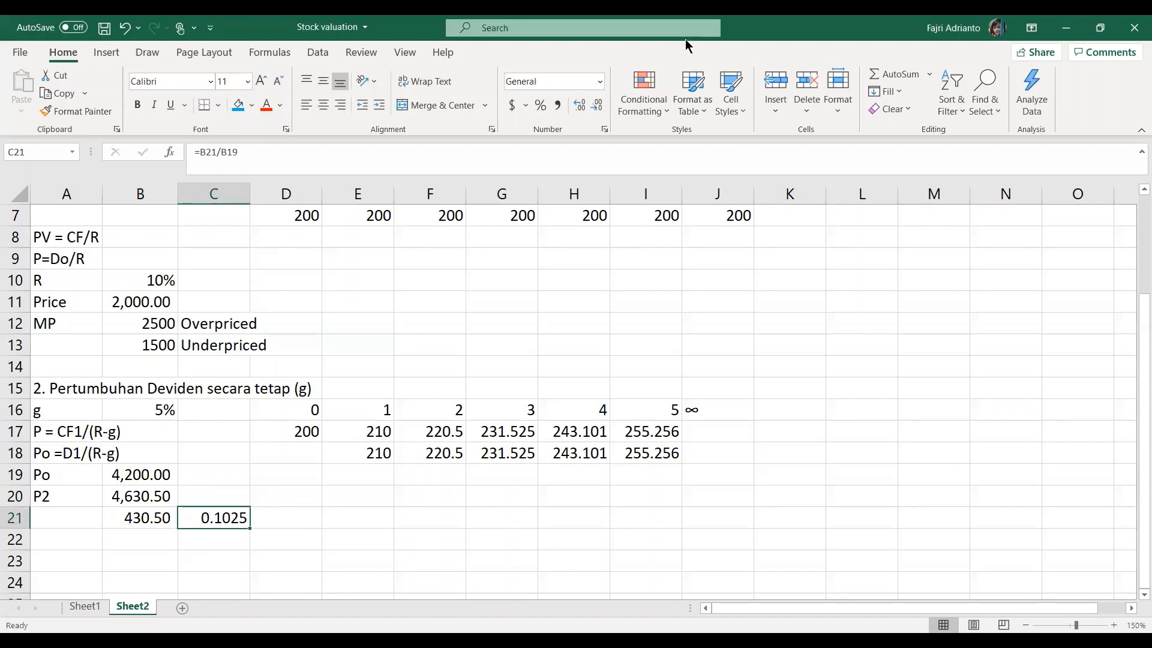
click(540, 106)
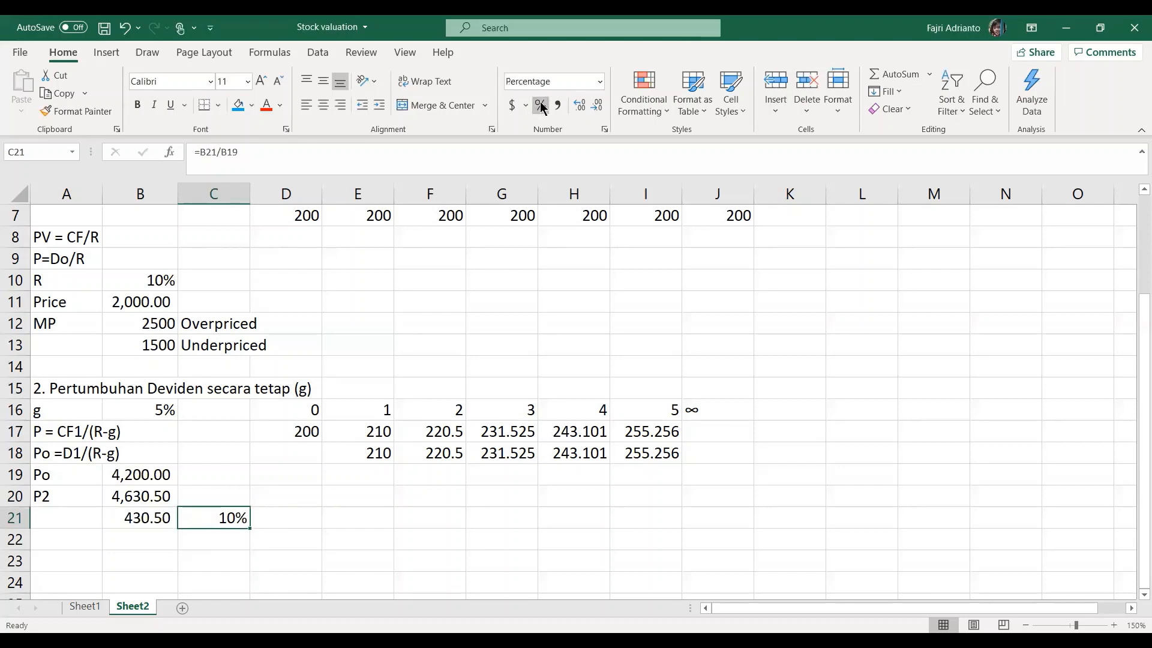
click(572, 106)
click(573, 106)
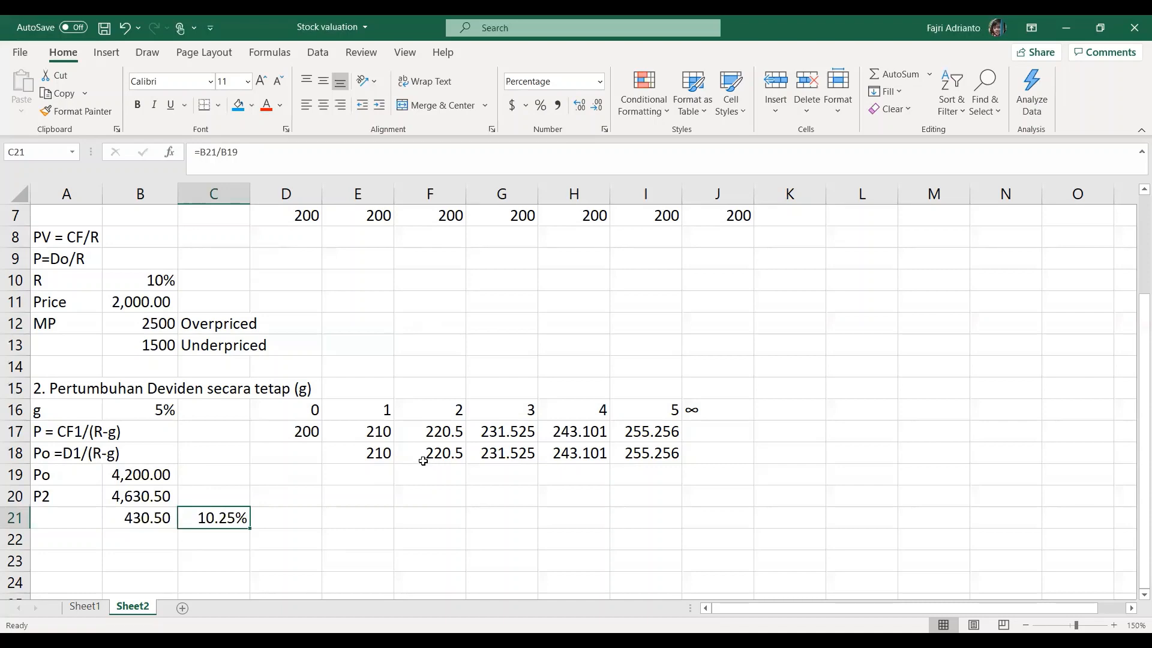
Review the year 1 dividend formula and its cell references in E18 without changing it.
click(52, 539)
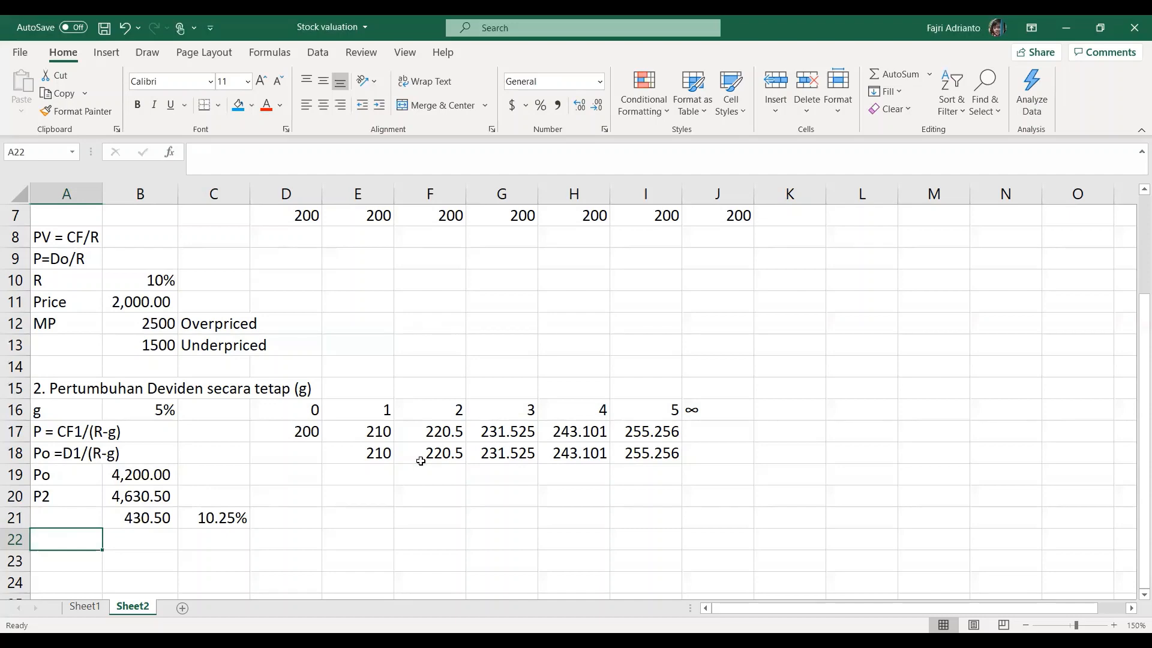
click(381, 455)
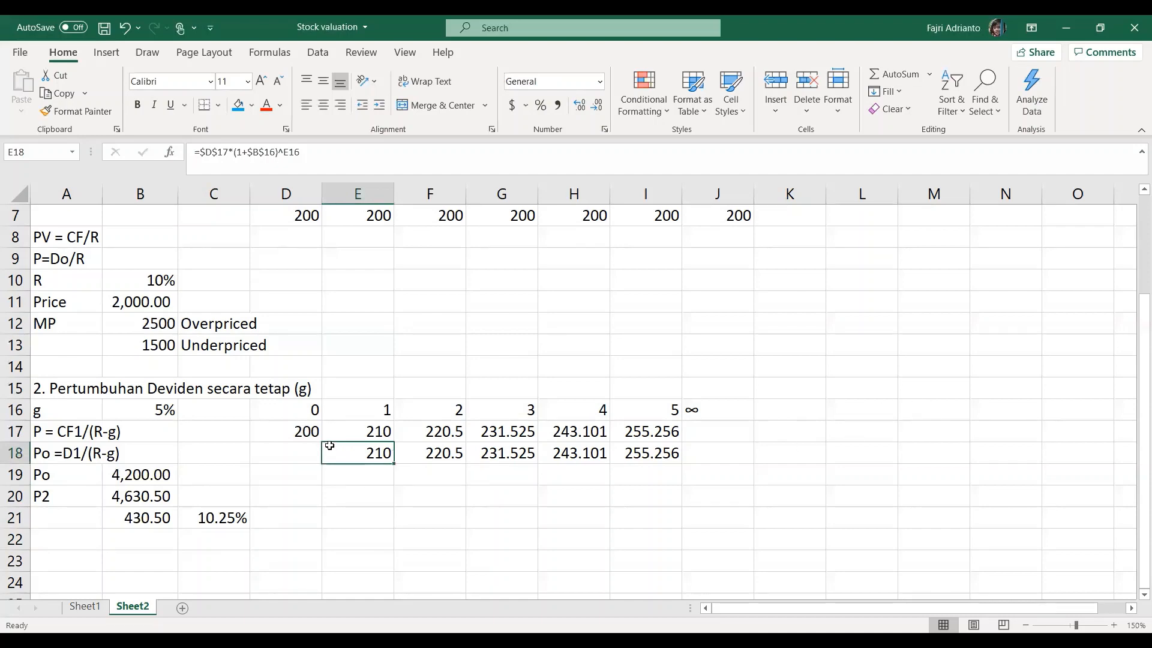
double_click(359, 453)
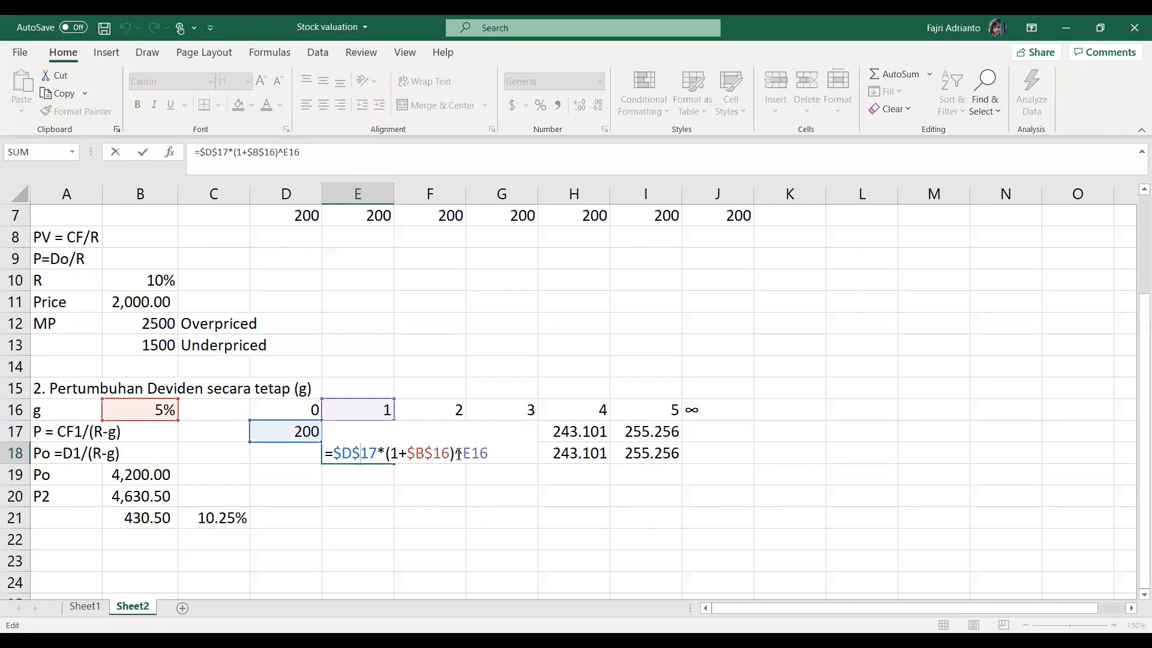
key(Return)
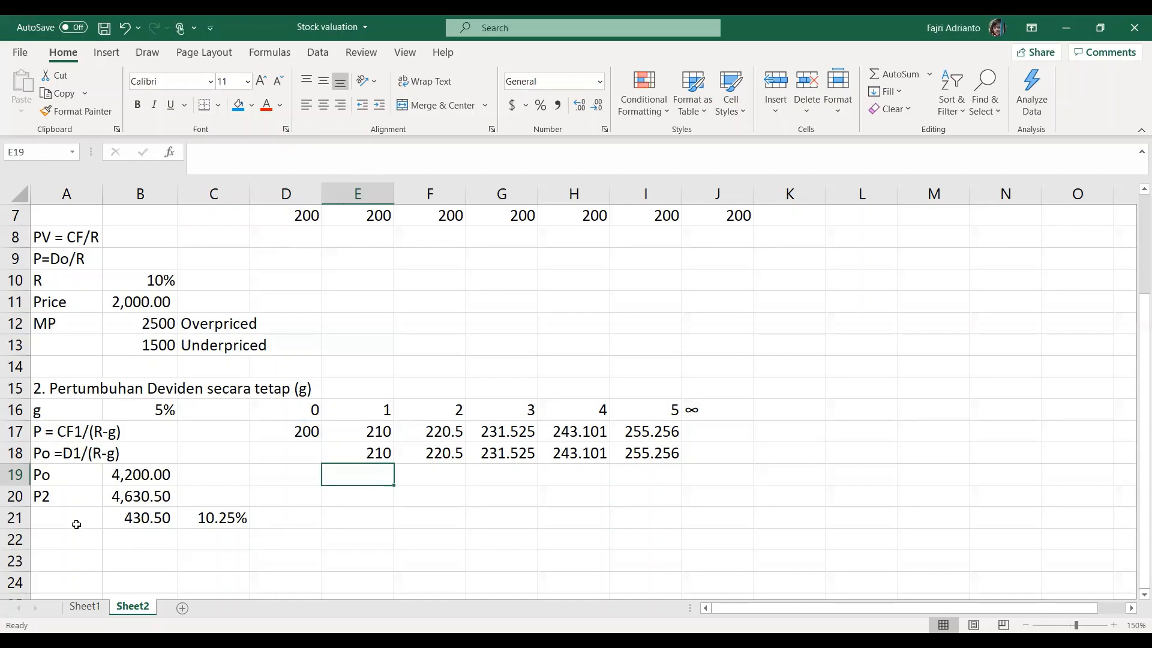
Copy the heading "3. Deviden dengan multiple growth" from A4 into A23 to start the third valuation section.
scroll(76, 525, down, 1)
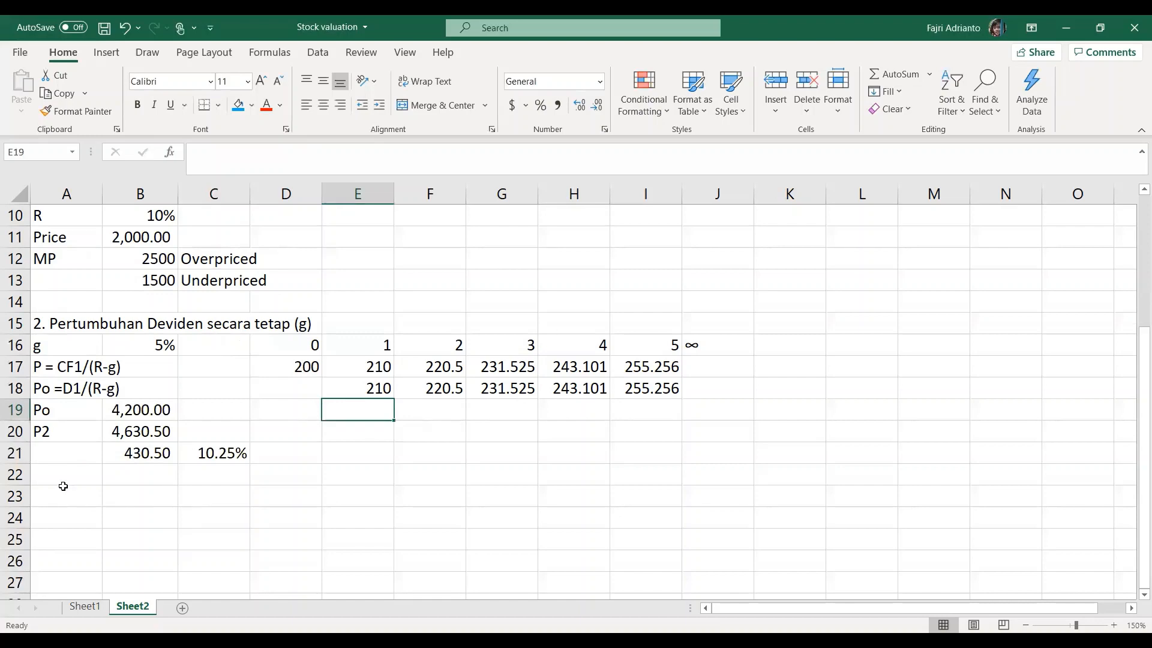
scroll(63, 486, up, 3)
click(75, 278)
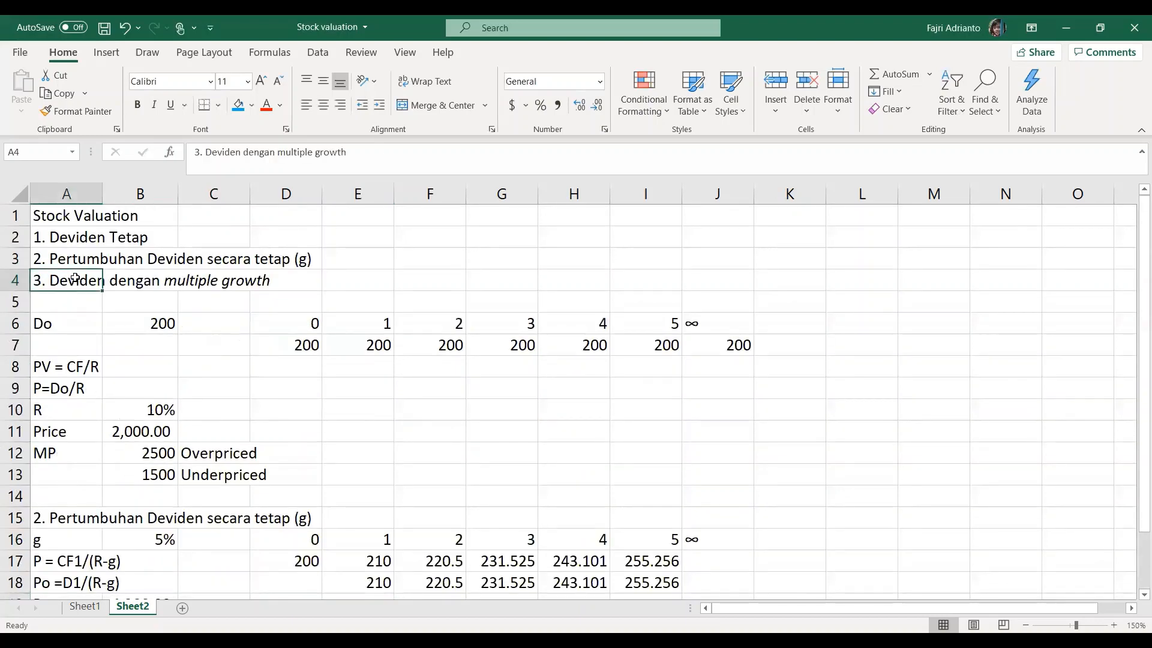
scroll(74, 497, down, 4)
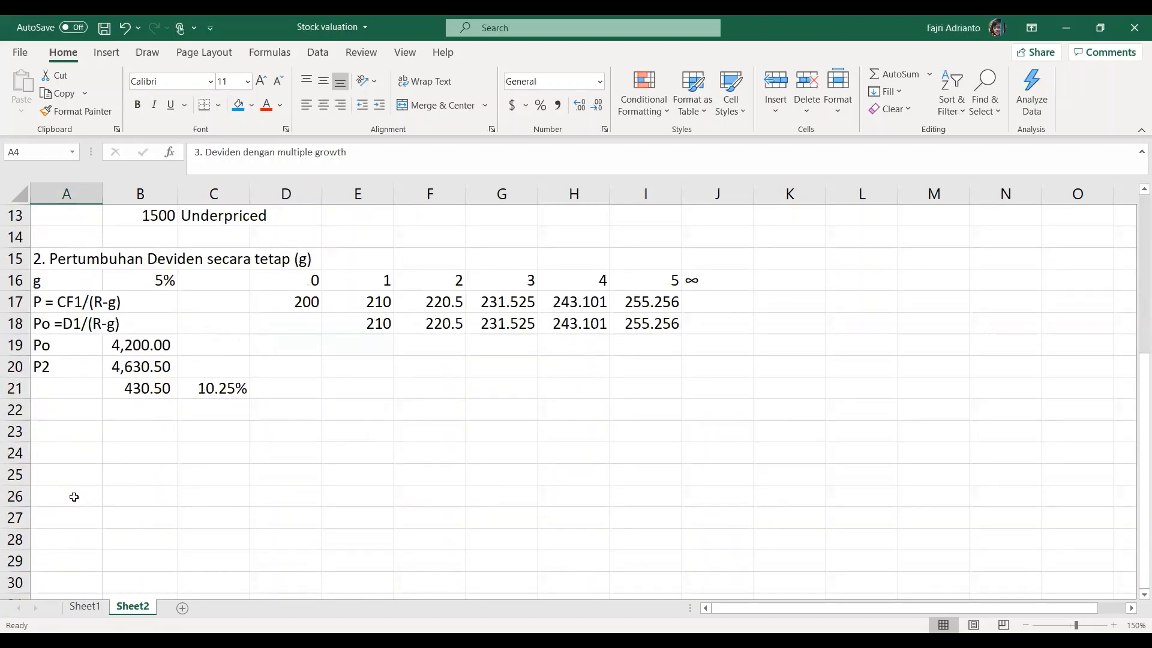
key(ctrl+c)
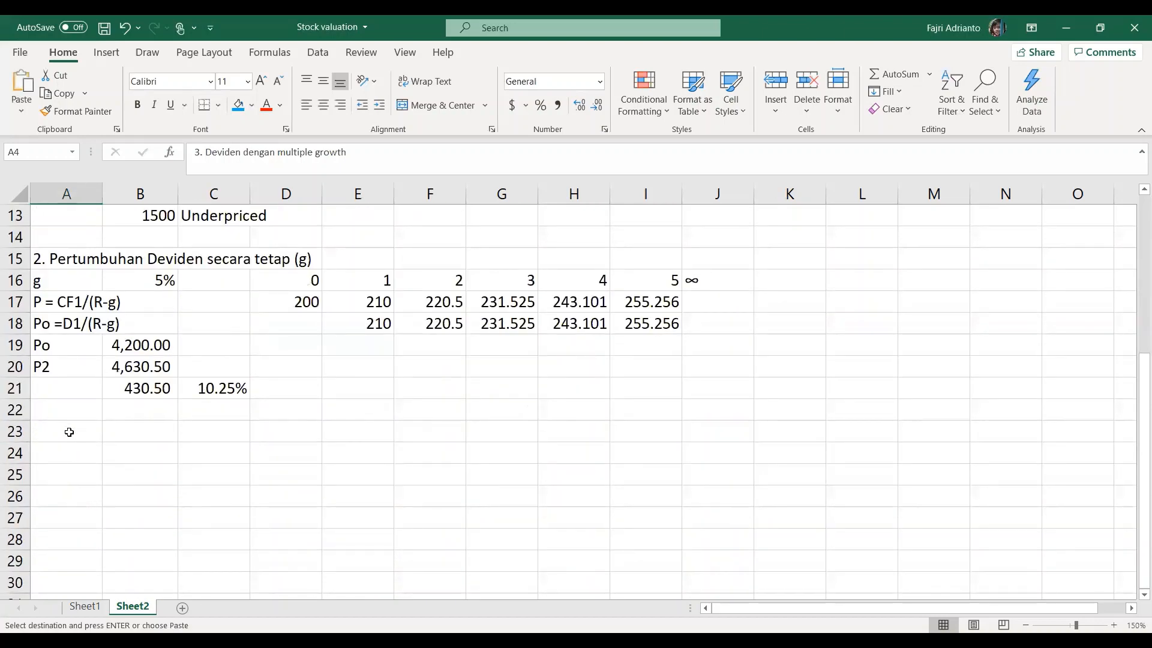
click(69, 432)
key(ctrl+v)
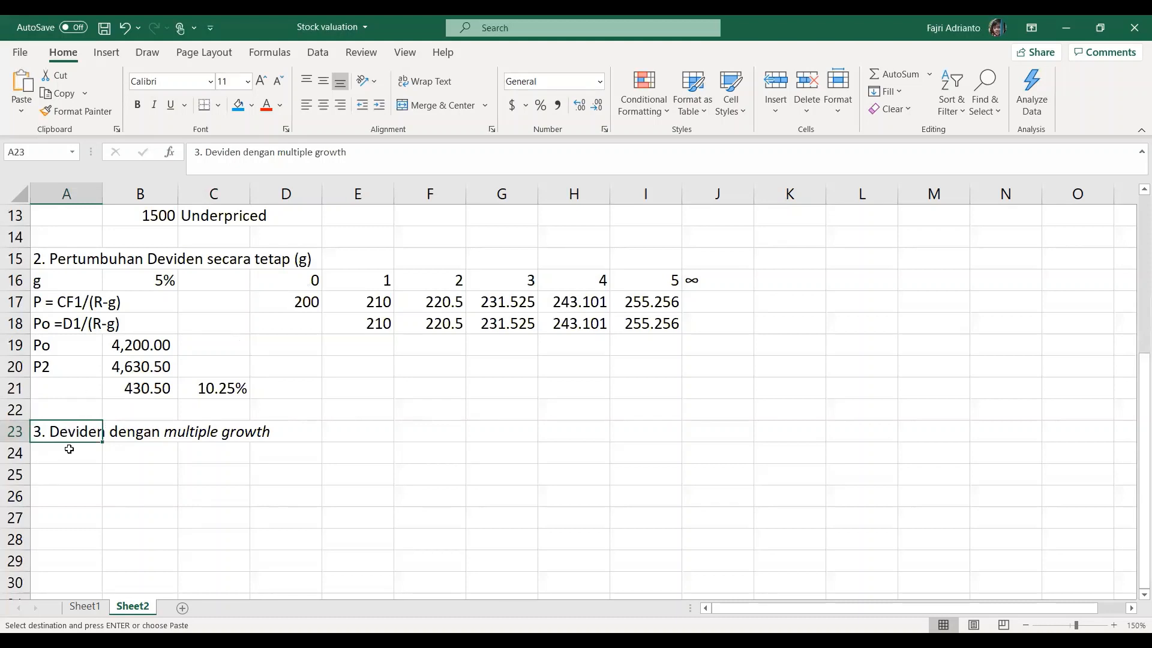
Label A24 "g1 (1,2,3)" and enter a growth rate of 5% in B24.
click(68, 450)
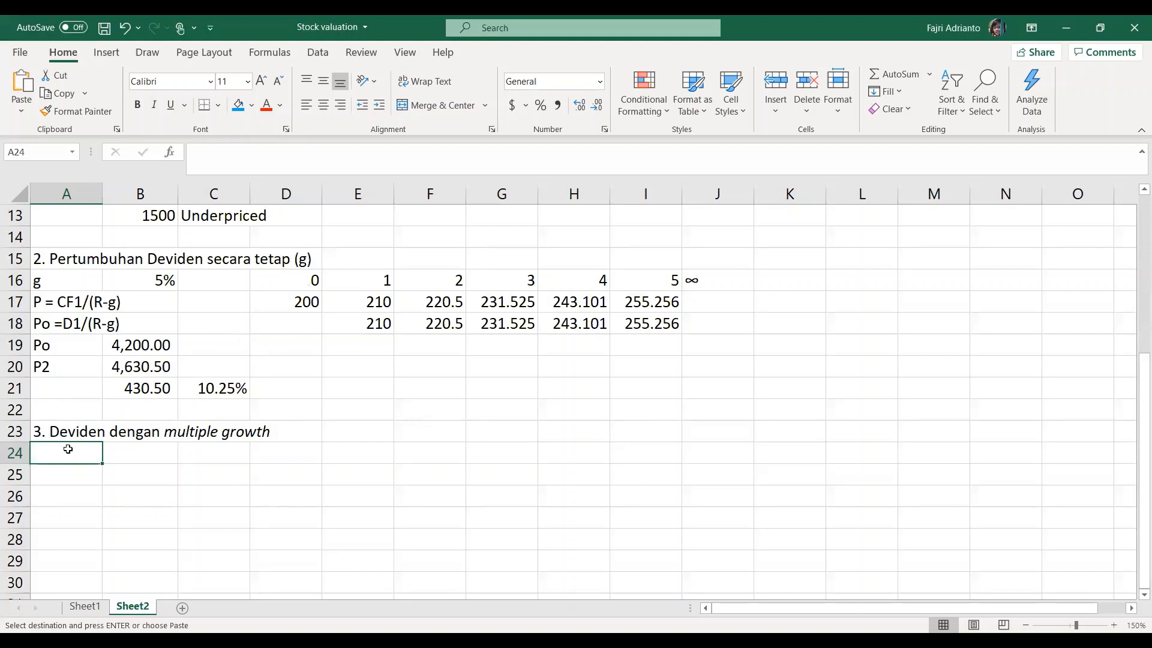
text(g1)
key(Tab)
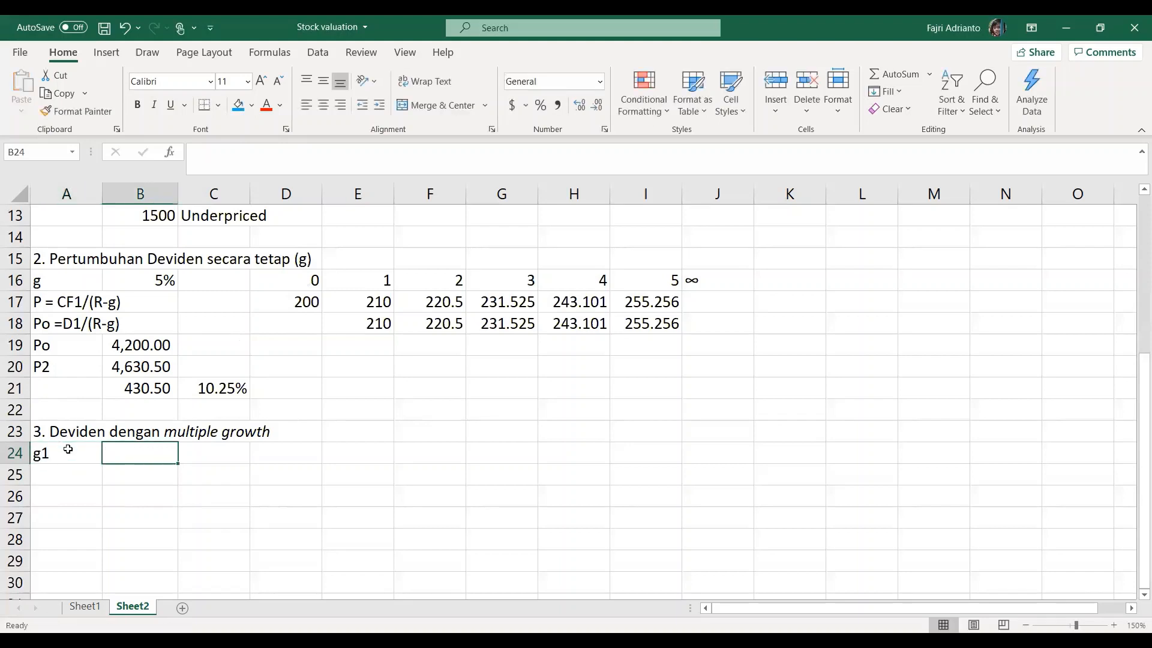
double_click(67, 450)
text(()
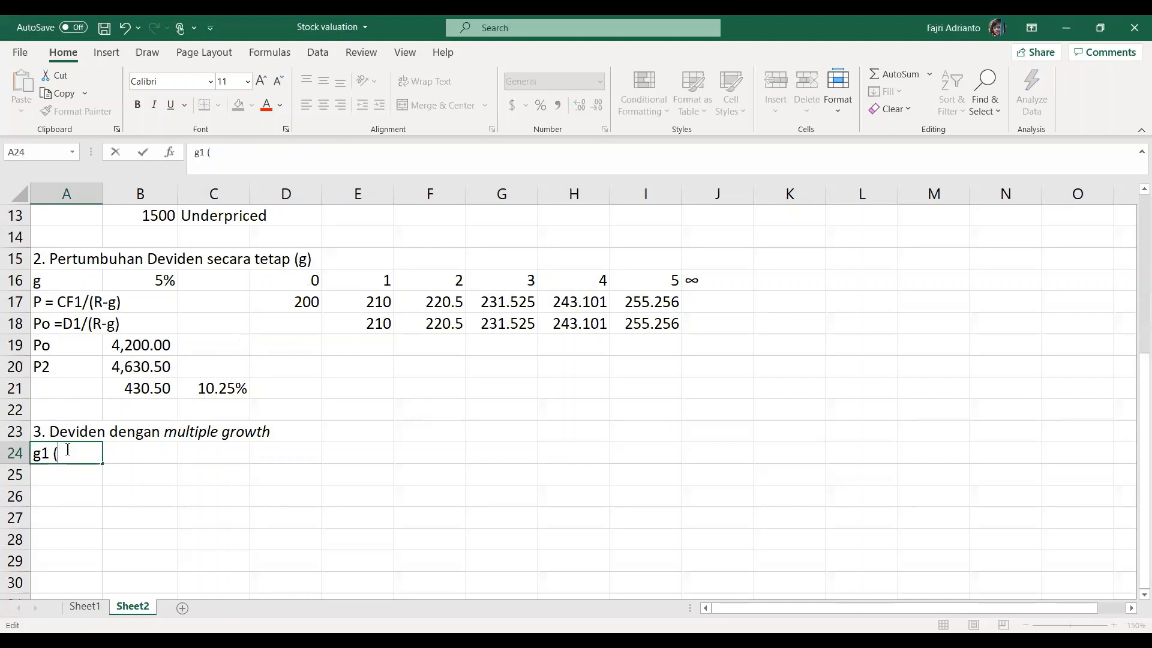
text(1,2,3))
key(Return)
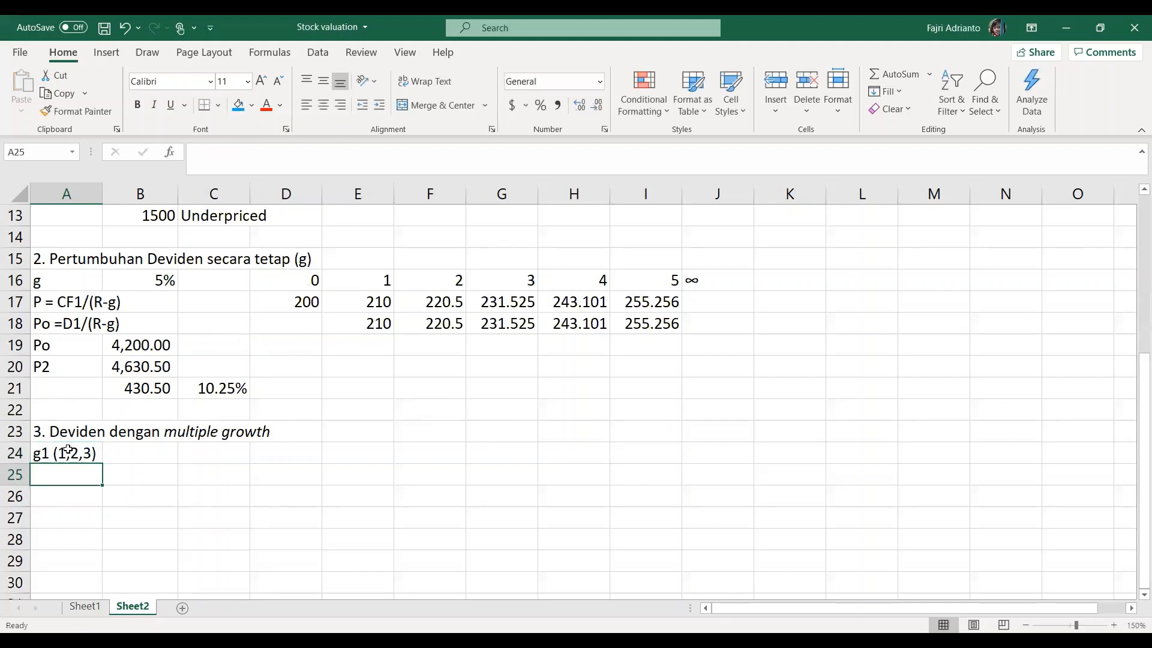
click(118, 452)
text(5%)
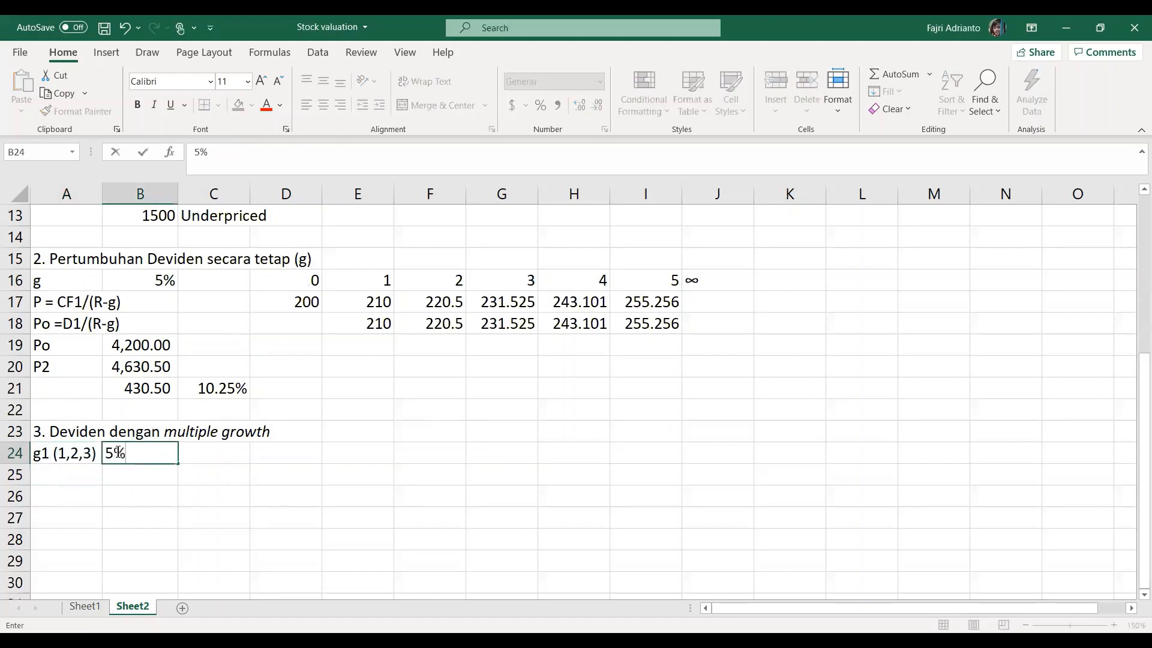
key(Return)
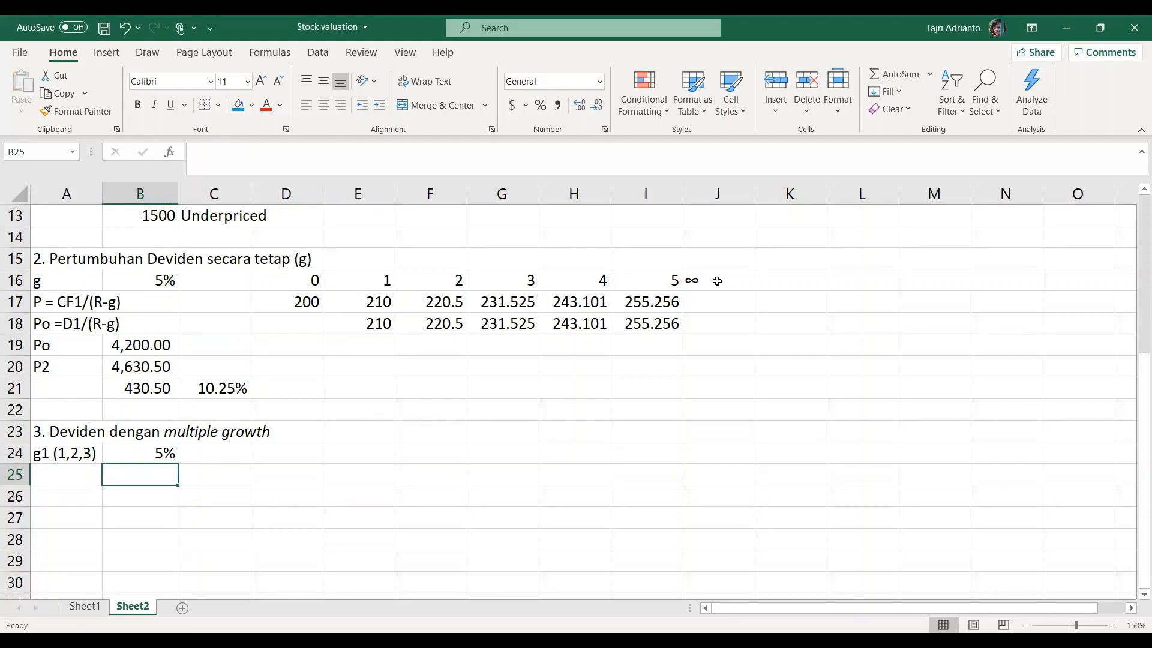
Label A25 "g2" and enter a growth rate of 6% in B25.
click(66, 476)
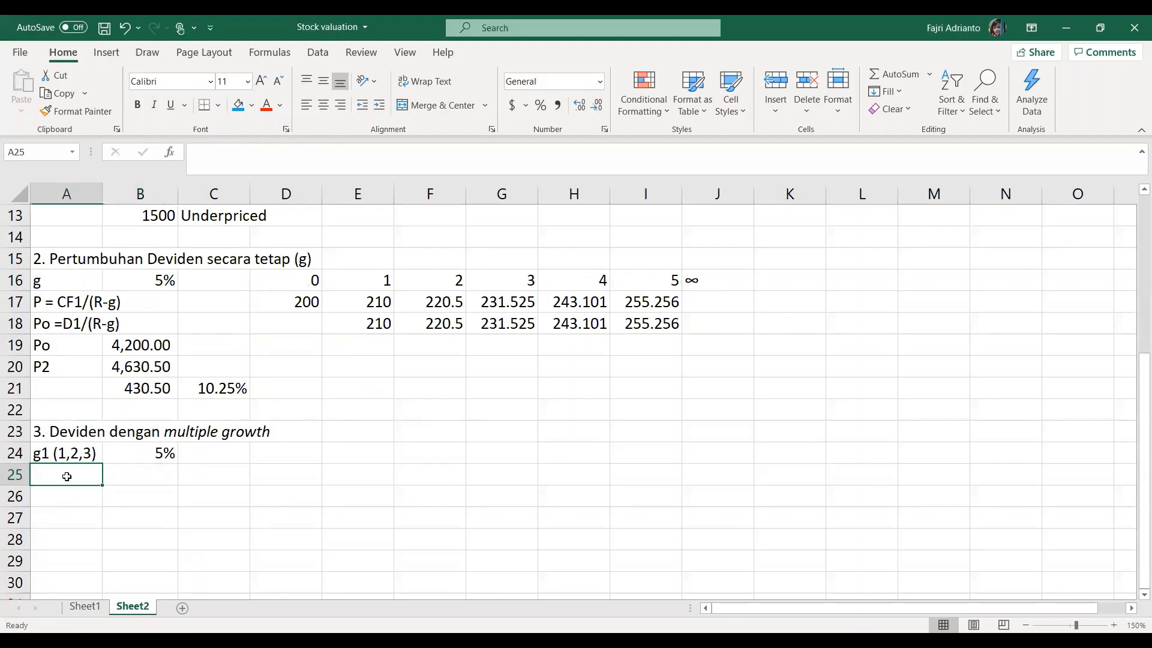
text(g2)
key(Tab)
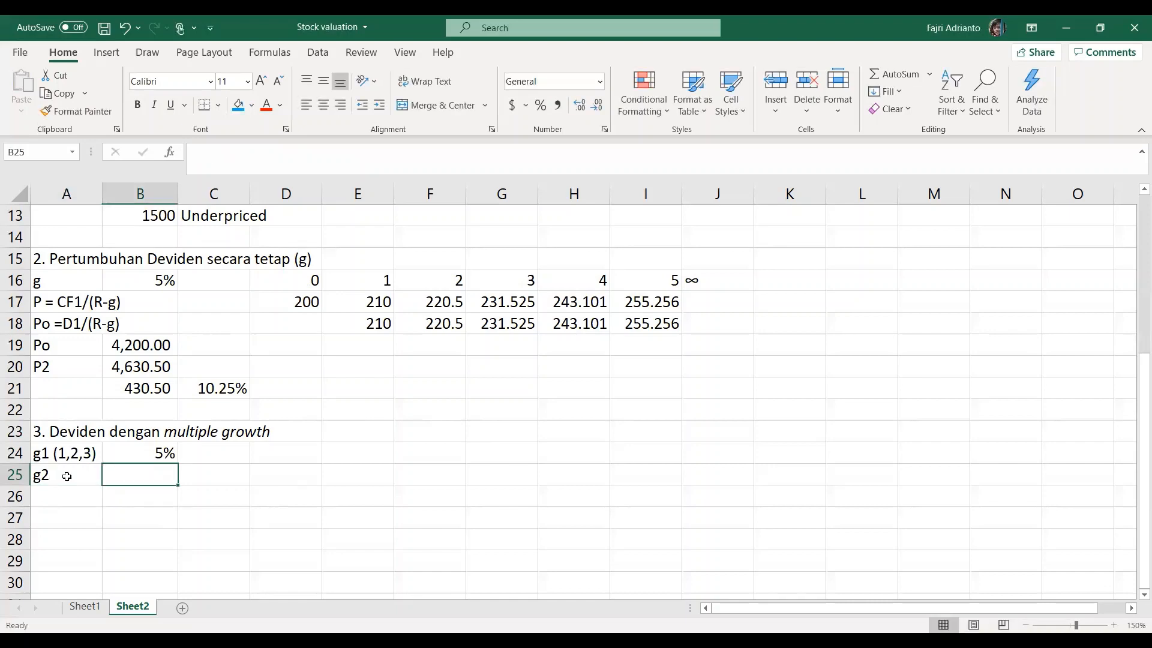
text(6%)
key(Return)
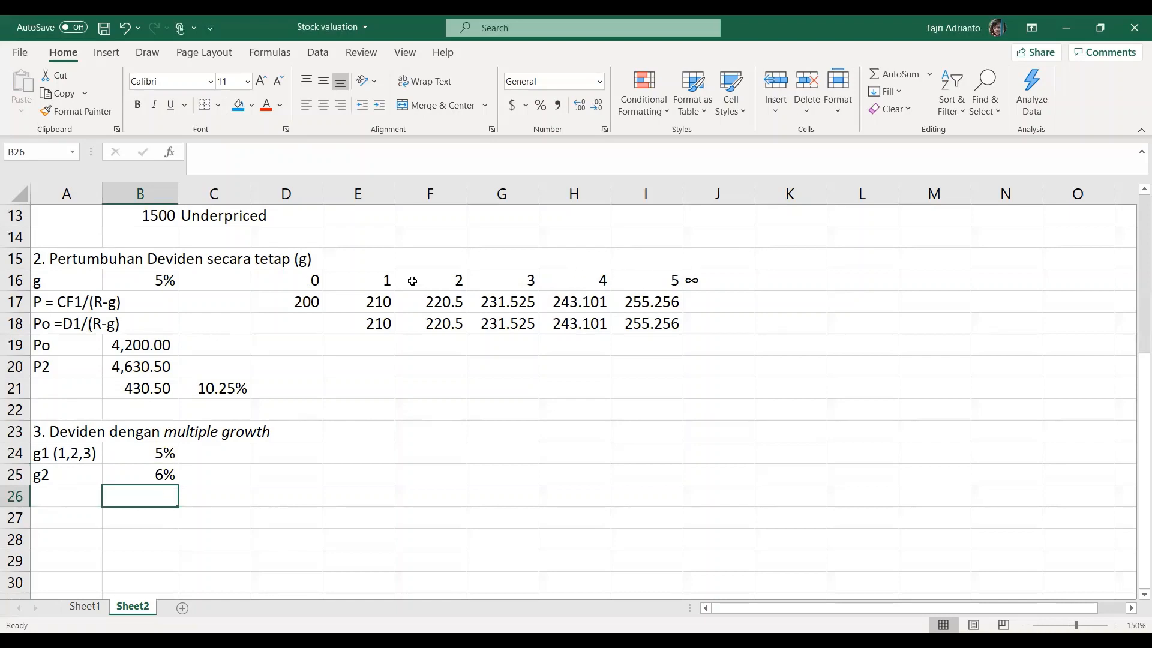
Copy the timeline and dividend rows D16:J18 into the multiple growth section starting at D25.
drag(291, 280, 685, 326)
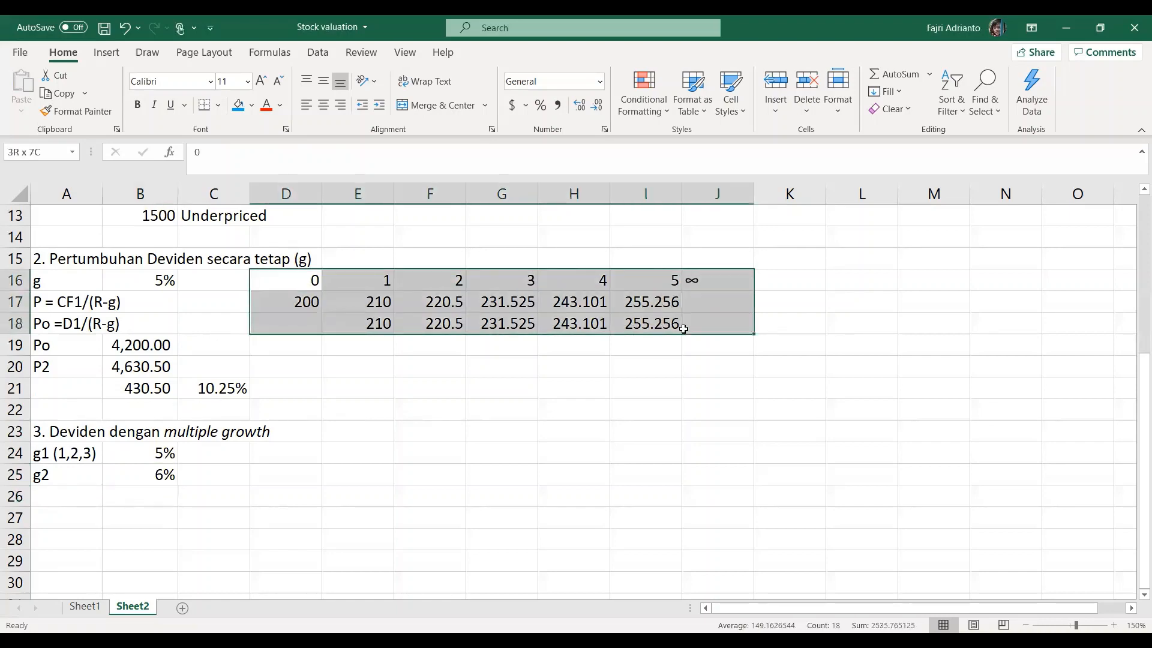
right_click(657, 323)
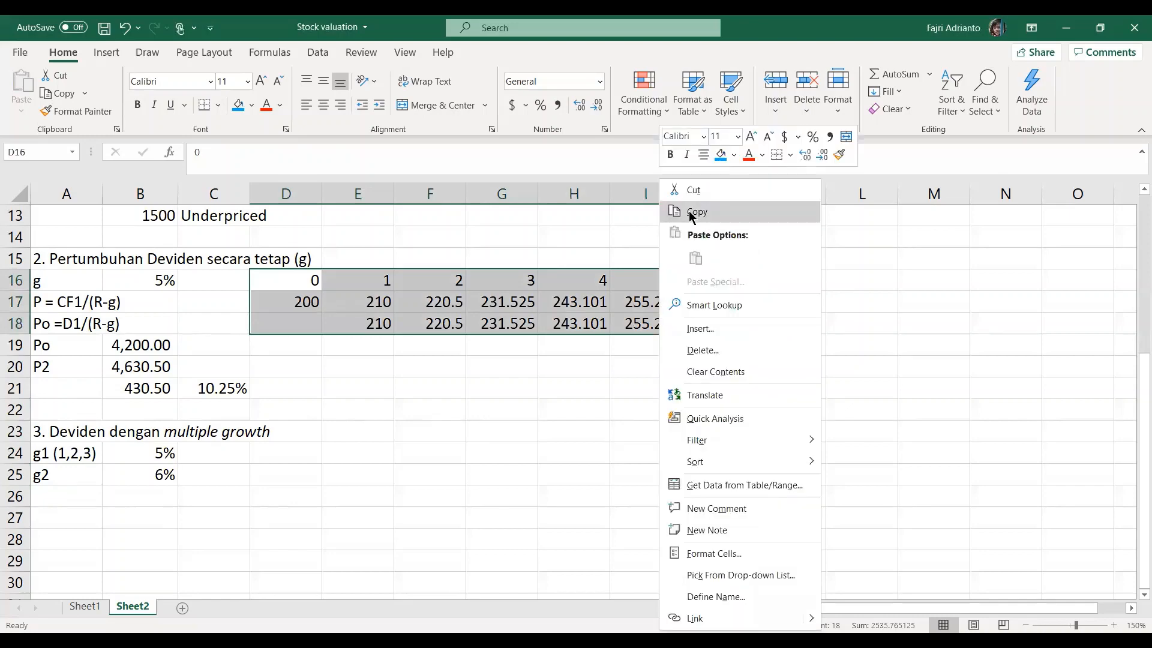
click(695, 211)
click(278, 475)
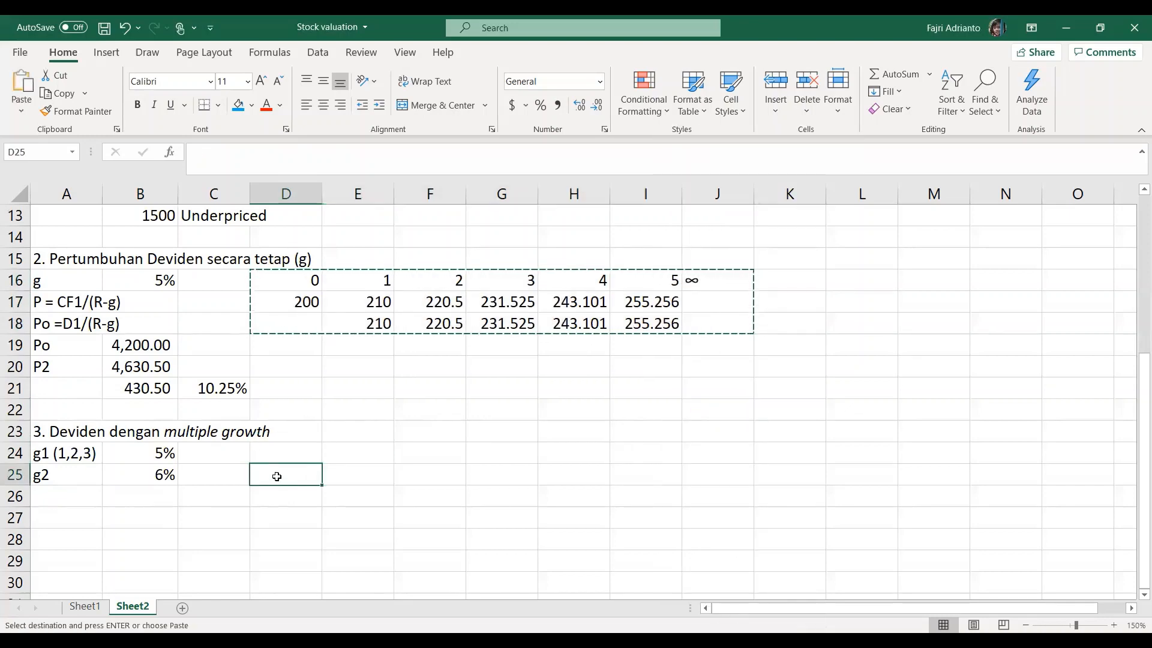
click(276, 497)
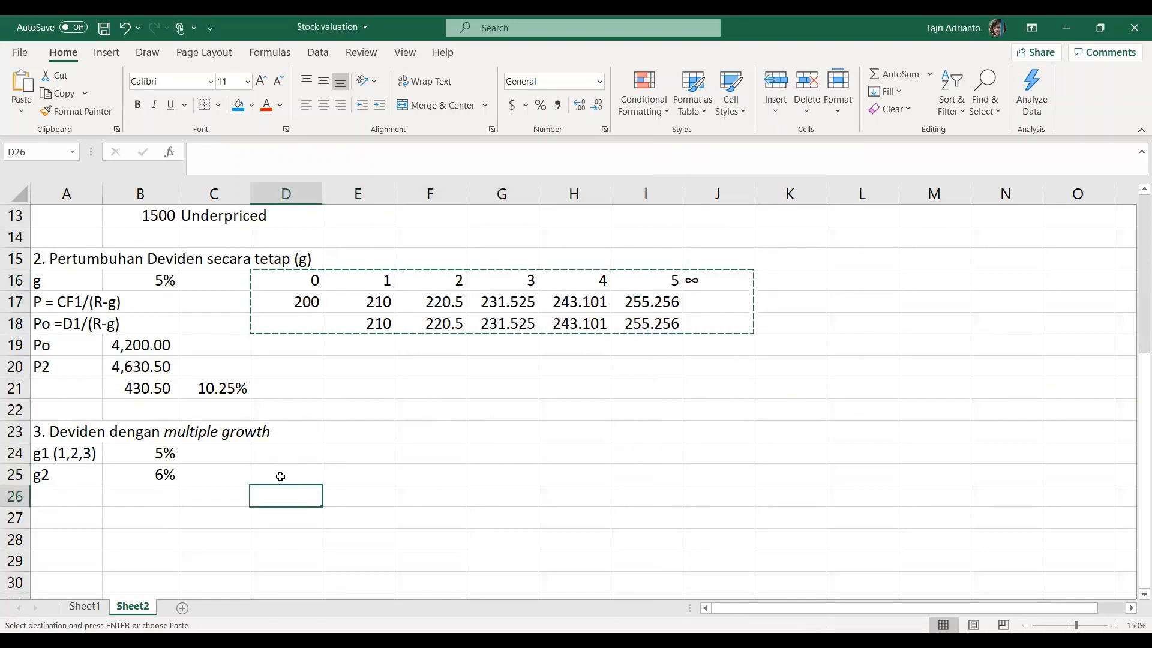
click(280, 476)
key(ctrl+v)
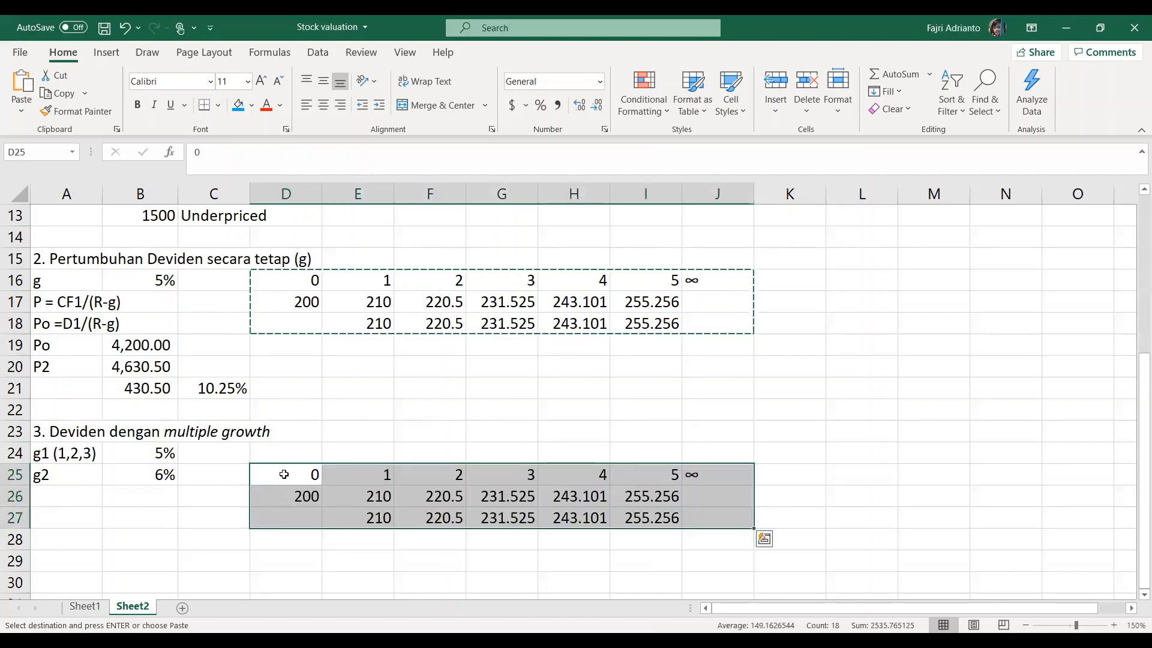
Enter 5% in E24 above year 1 and fill it across to year 3 in G24.
click(348, 450)
text(5)
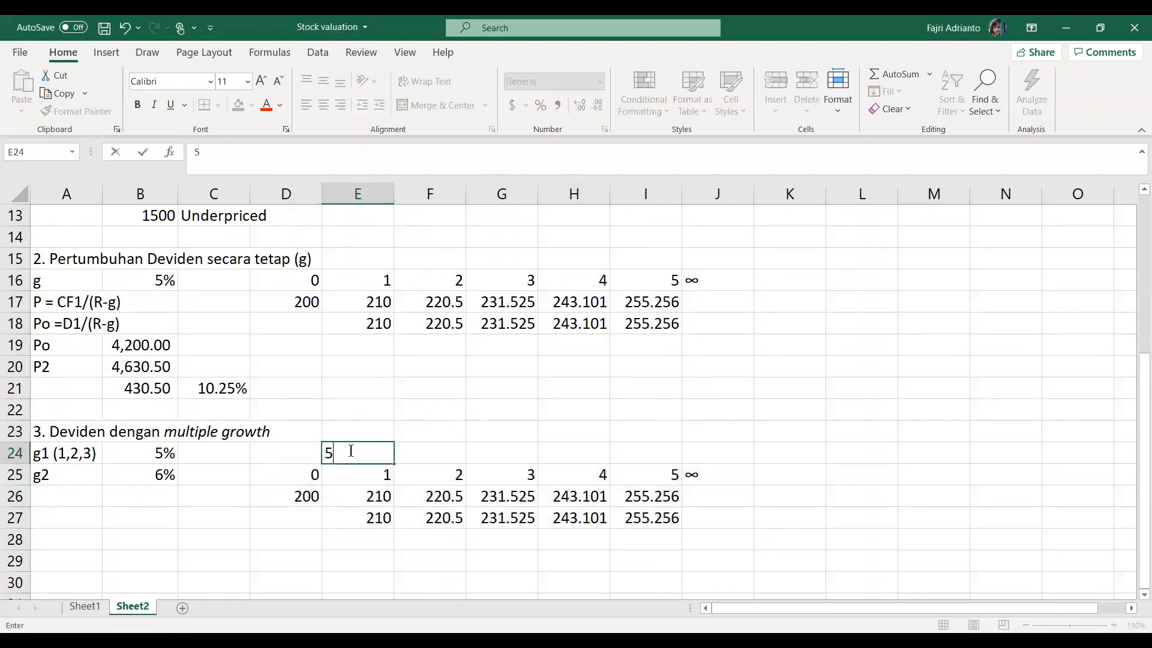
text(%)
key(Tab)
click(385, 460)
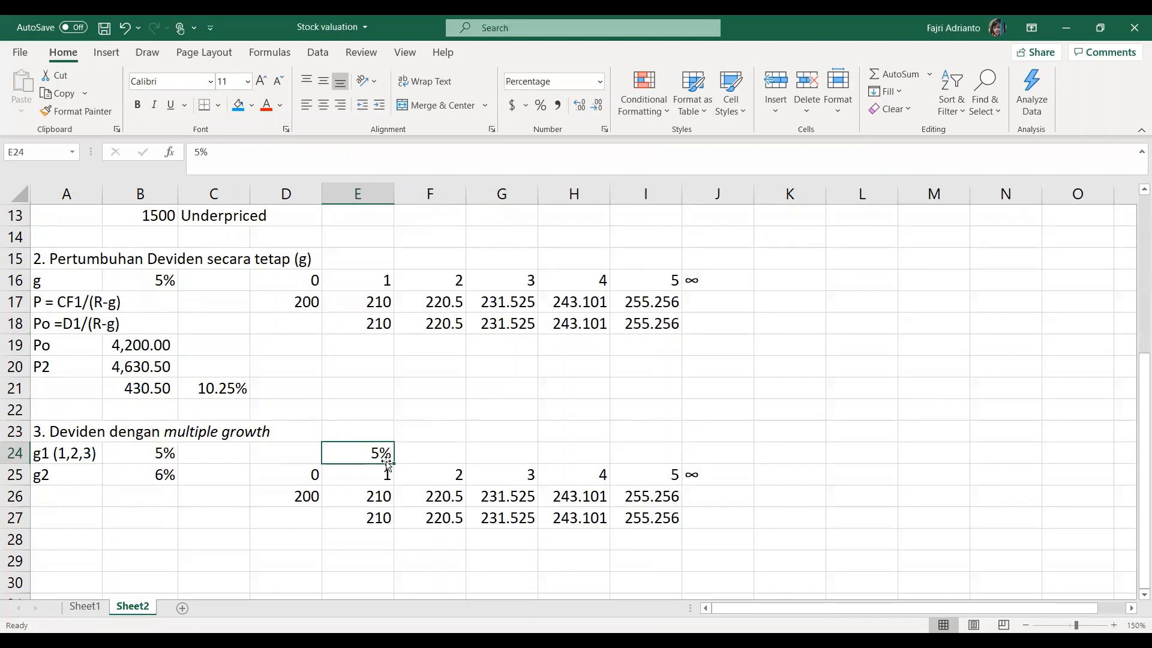
drag(387, 462, 536, 455)
Enter 6% in H24 above year 4 and fill it across to year 5 in I24.
click(569, 451)
text(6)
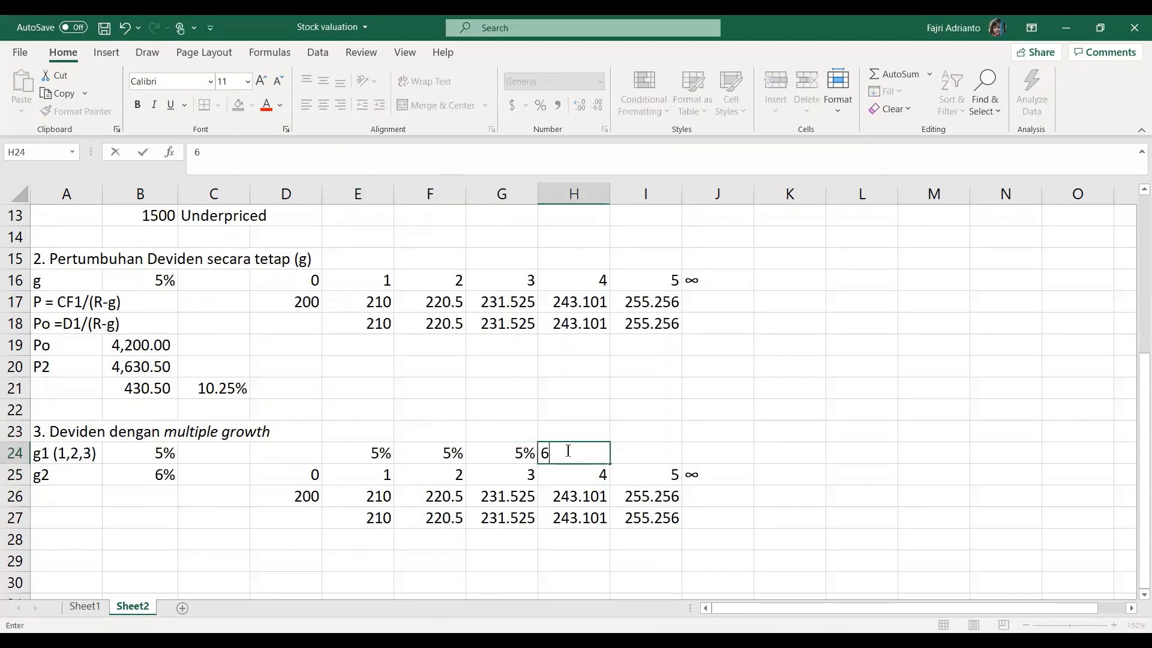
text(%)
key(Return)
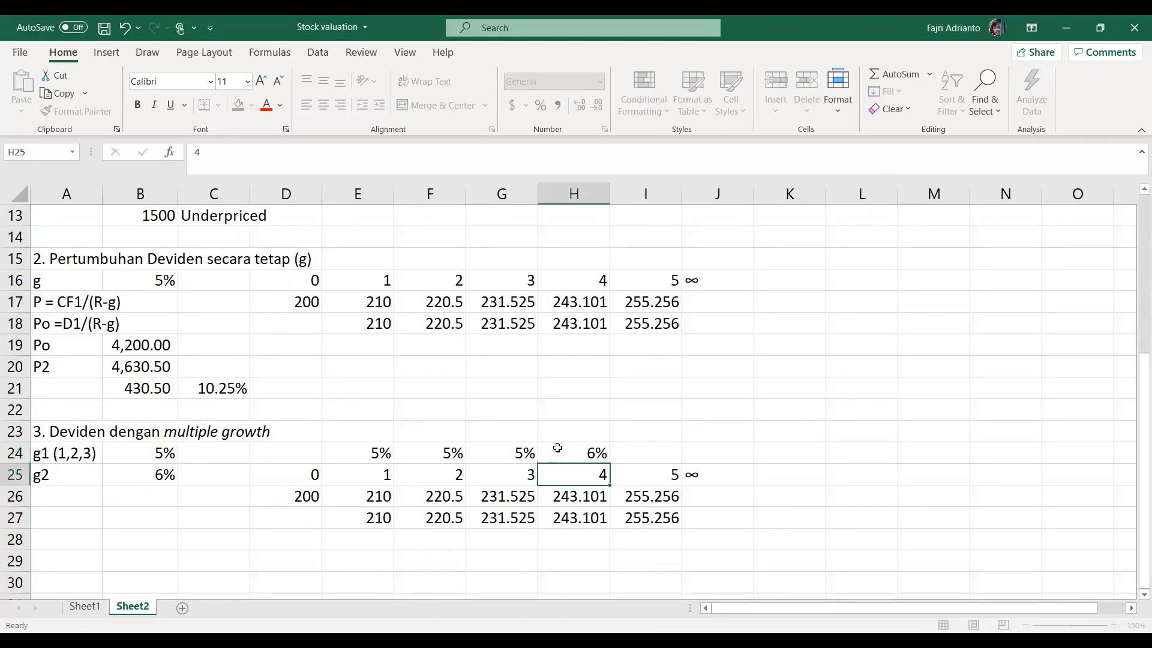
click(560, 448)
drag(611, 461, 664, 450)
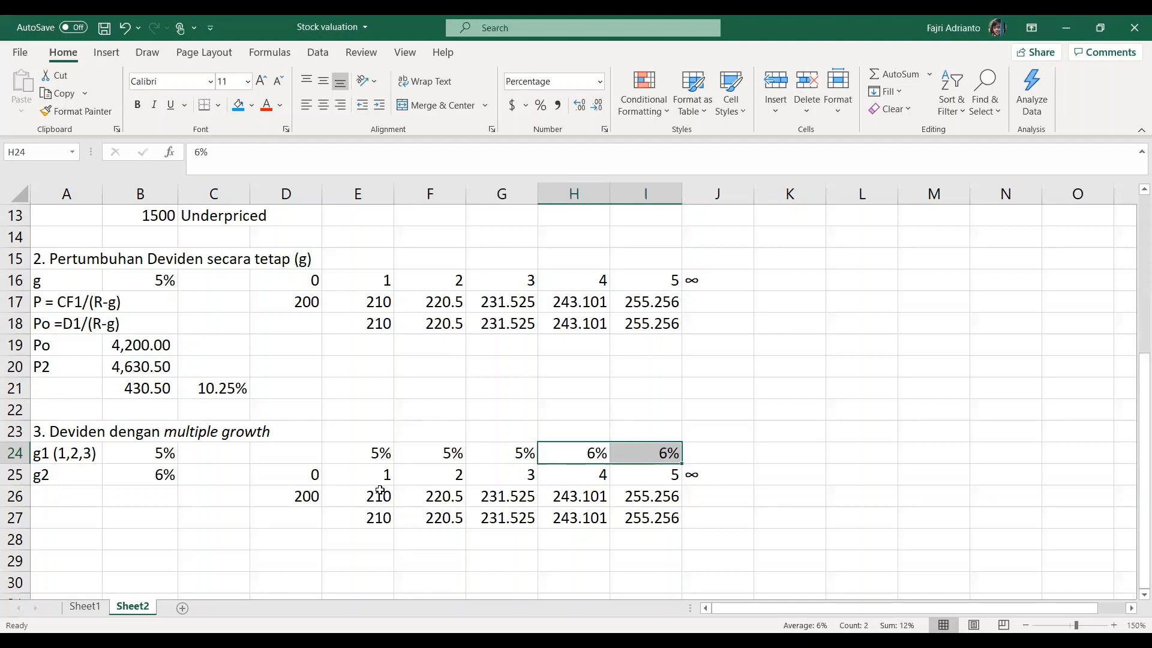
Clear the duplicate dividend row in E27:I27.
drag(381, 516, 655, 520)
key(Delete)
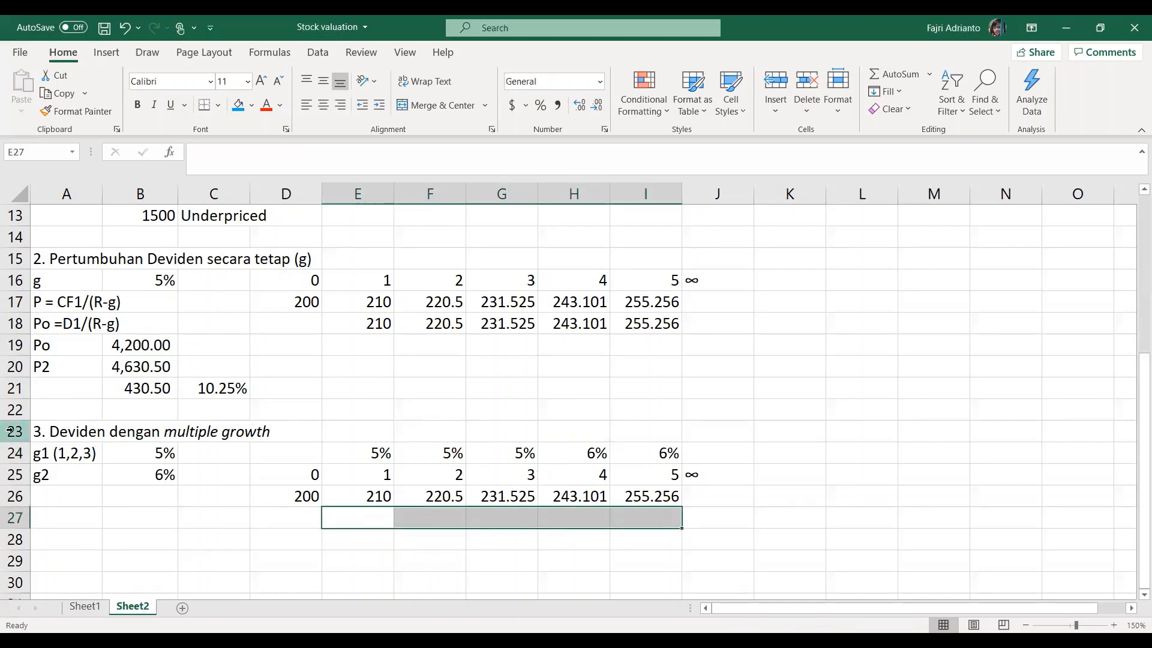
click(303, 498)
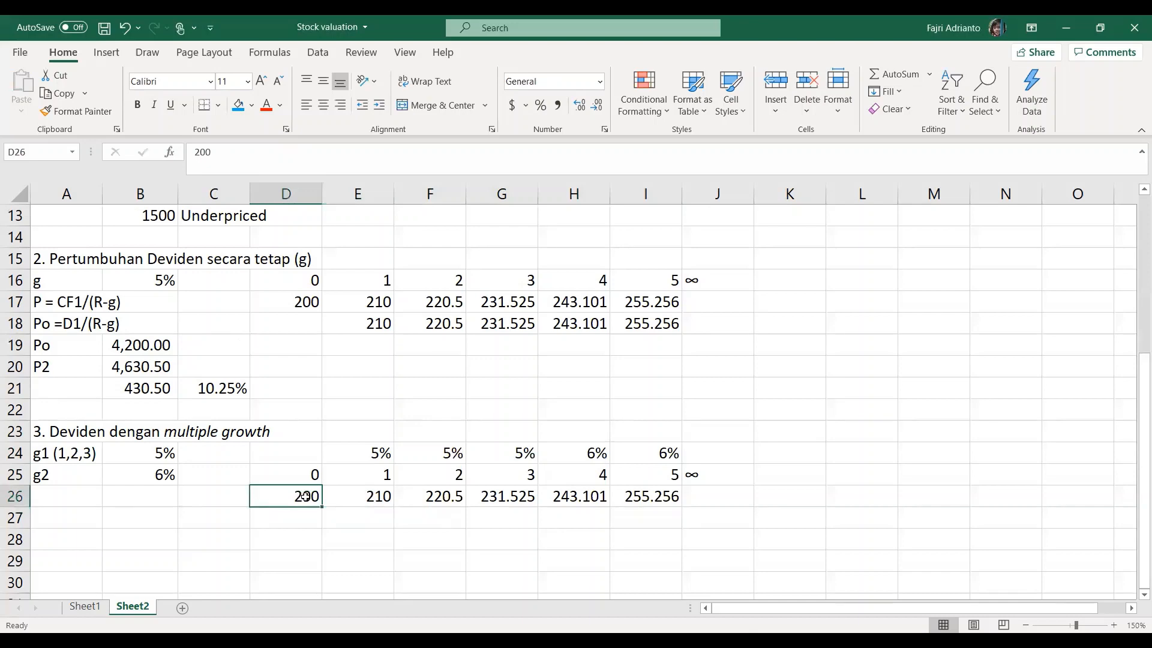
Change the year 1 dividend formula in E26 to =D26*(1+E24) so it uses the growth rate above it.
click(361, 499)
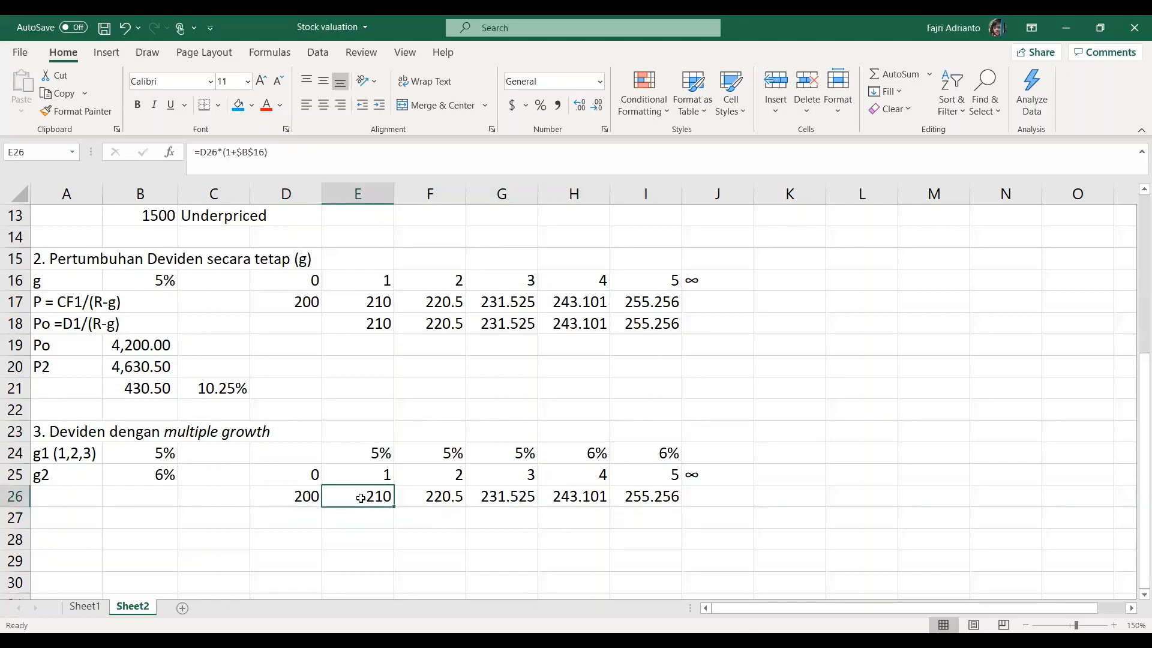
double_click(361, 499)
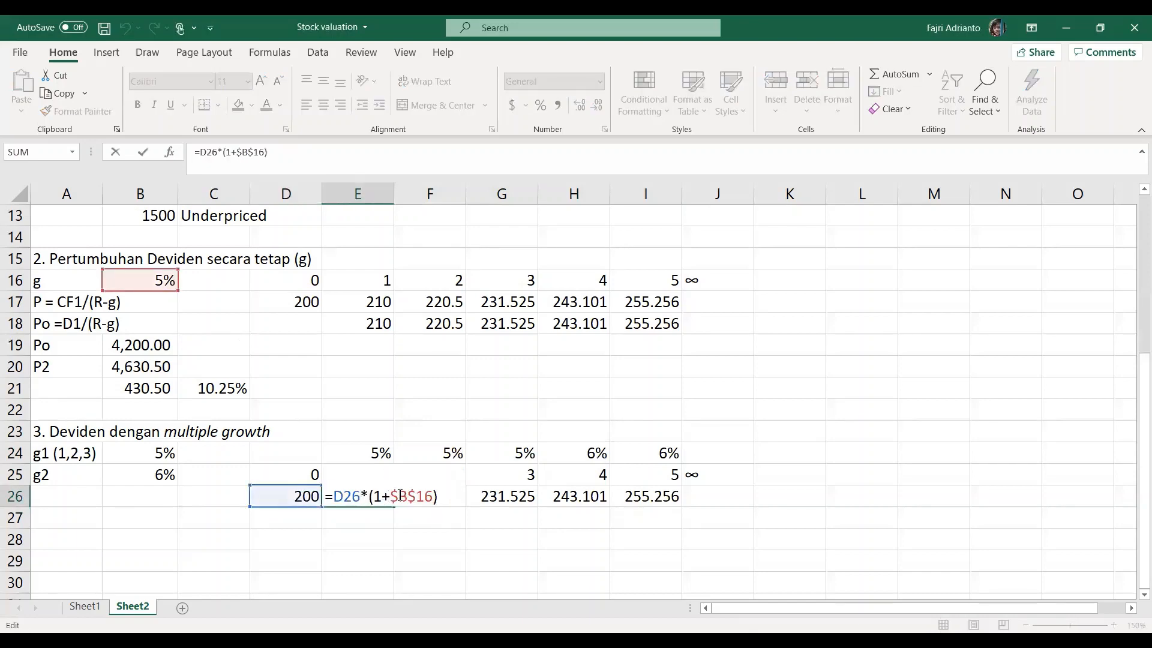
drag(390, 495, 433, 497)
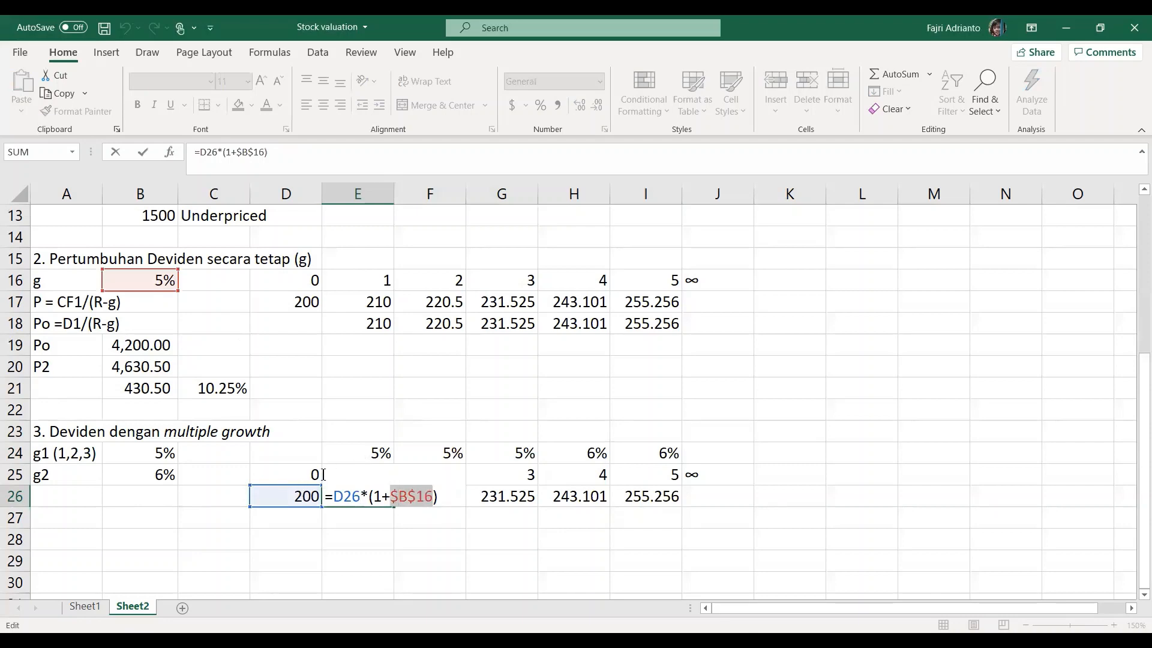
click(363, 453)
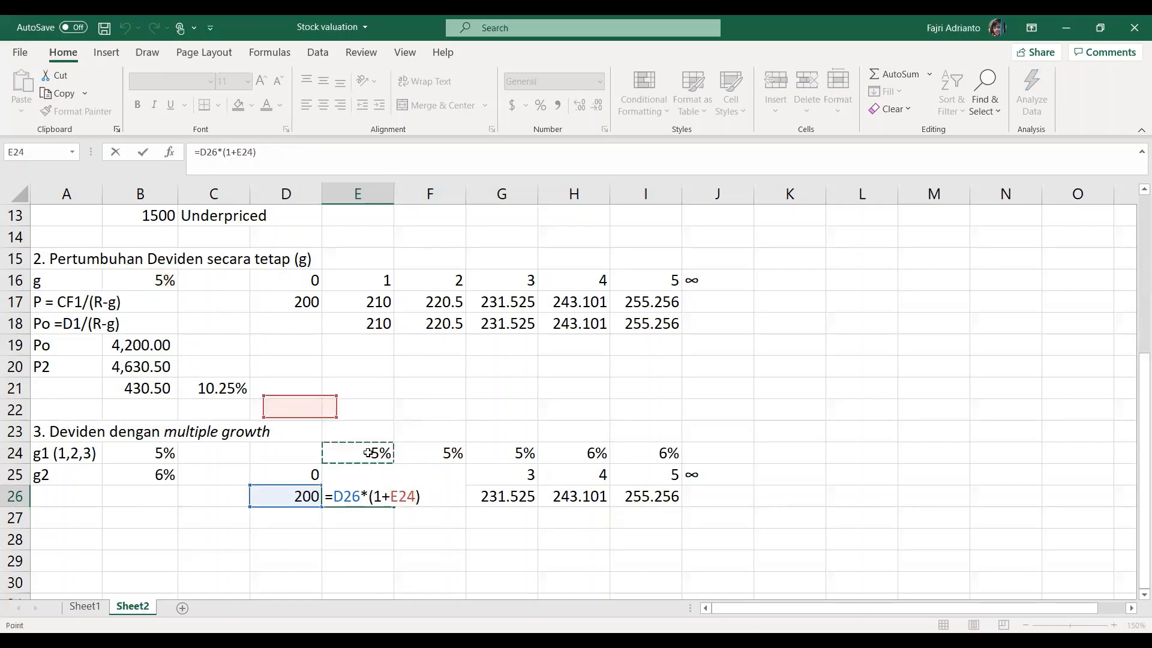
key(Return)
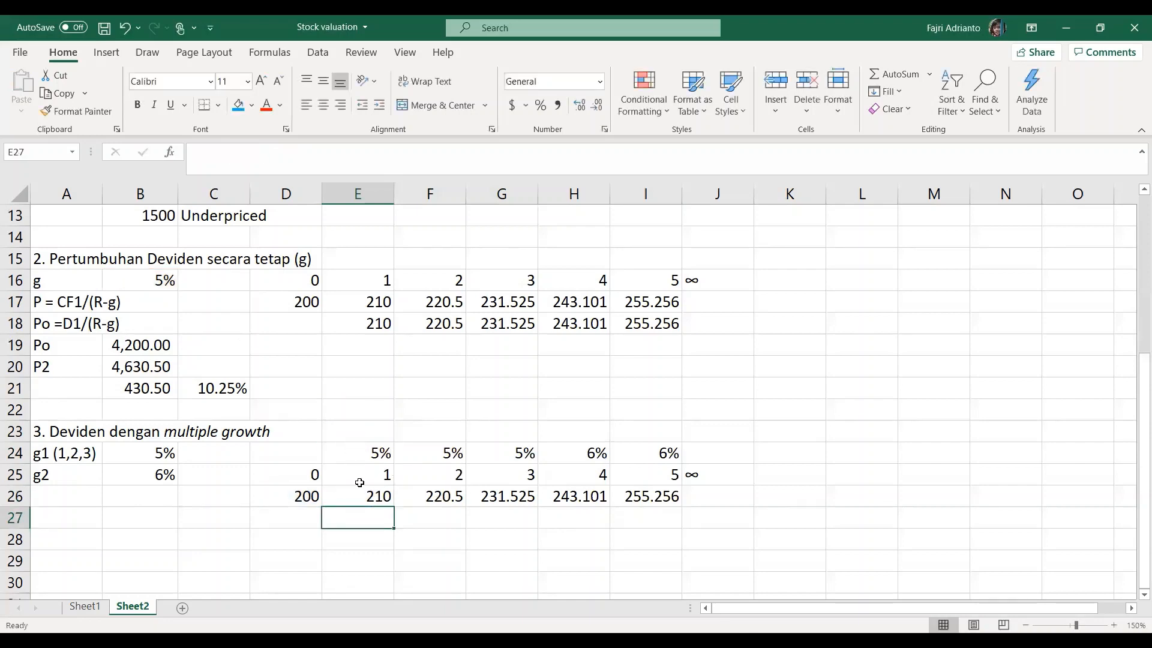
Fill the E26 dividend formula across to year 3 in G26 and check the cell references in G26.
click(379, 498)
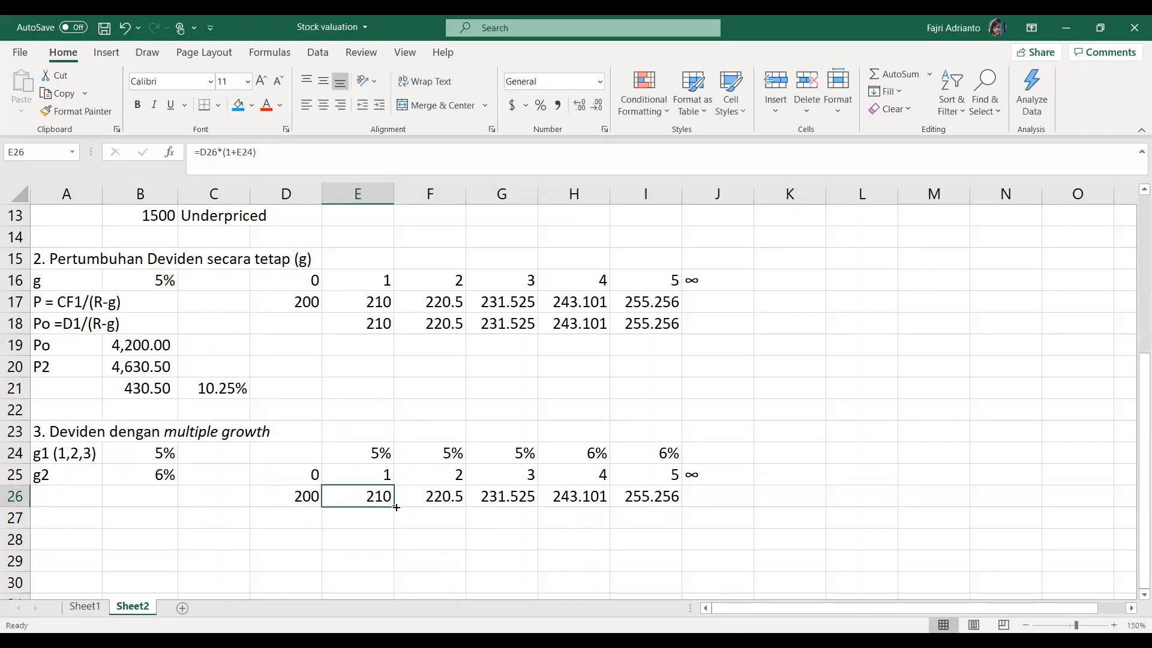
drag(393, 505, 528, 504)
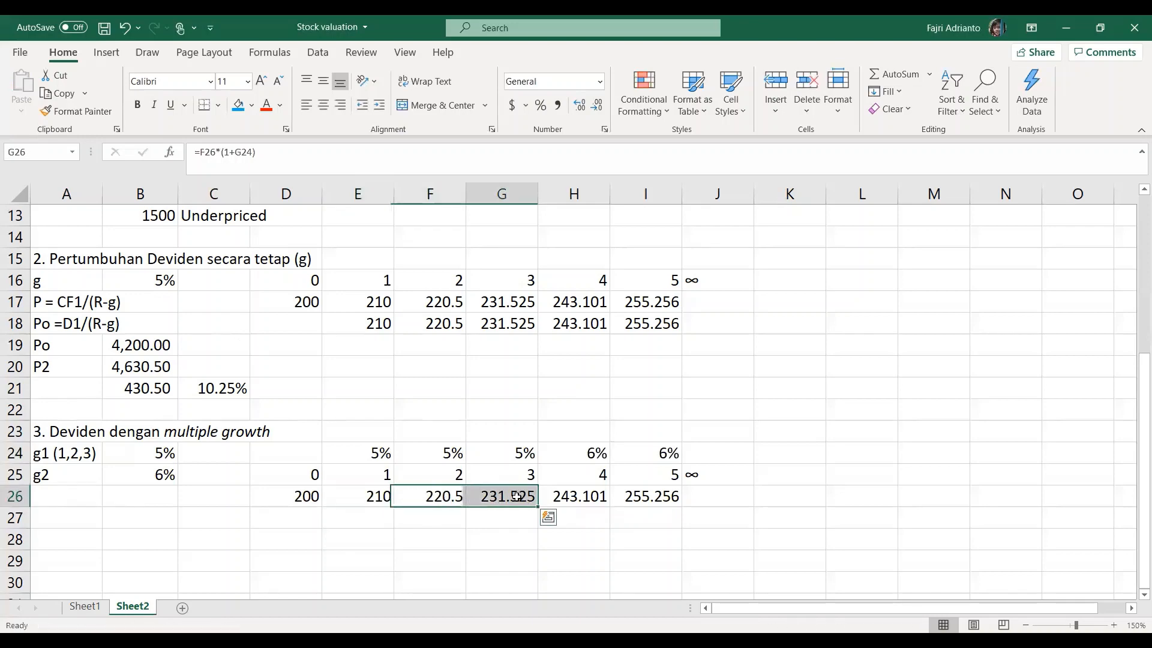
double_click(483, 491)
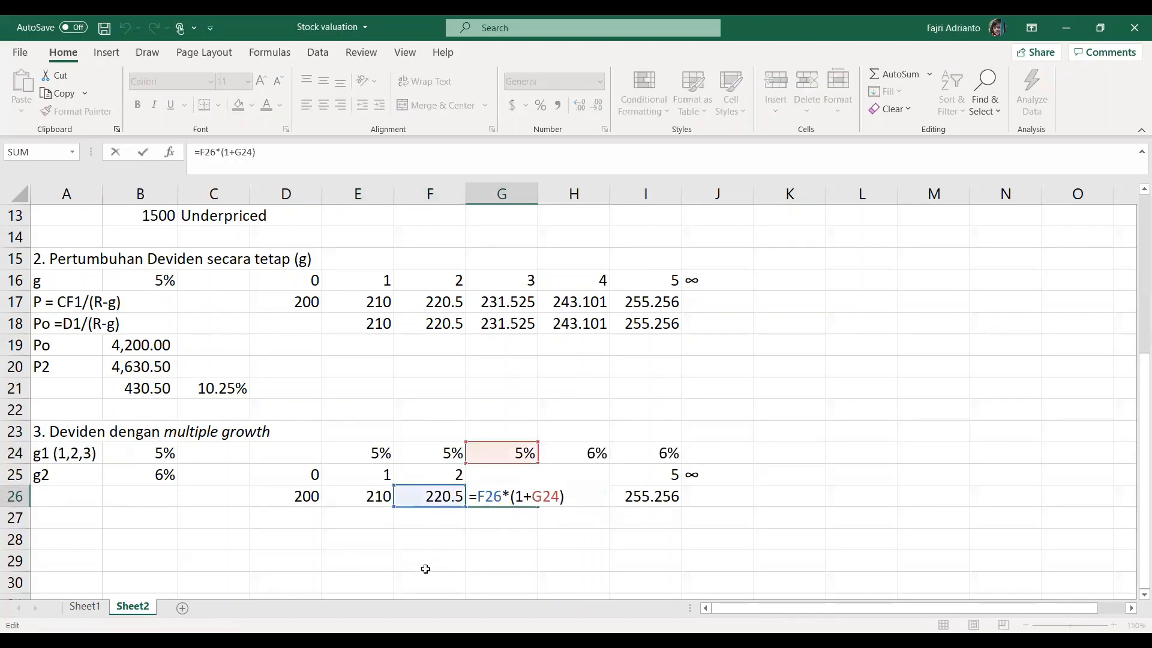
key(Return)
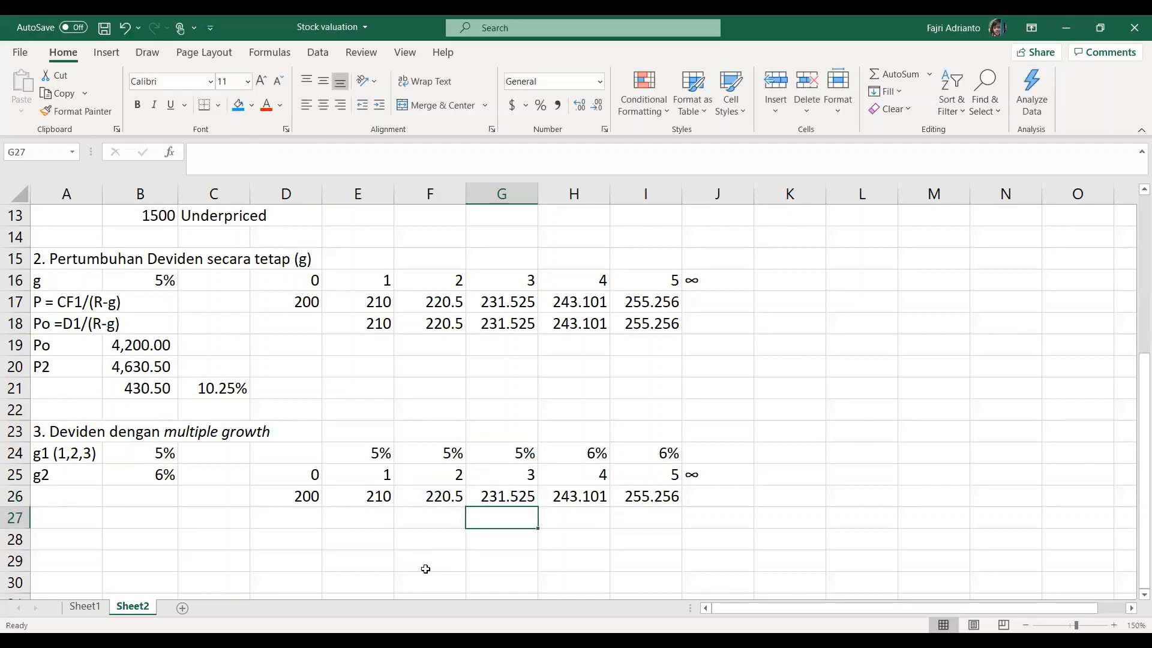
Clear the old year 4 and year 5 dividend formulas in H26 and I26.
click(570, 493)
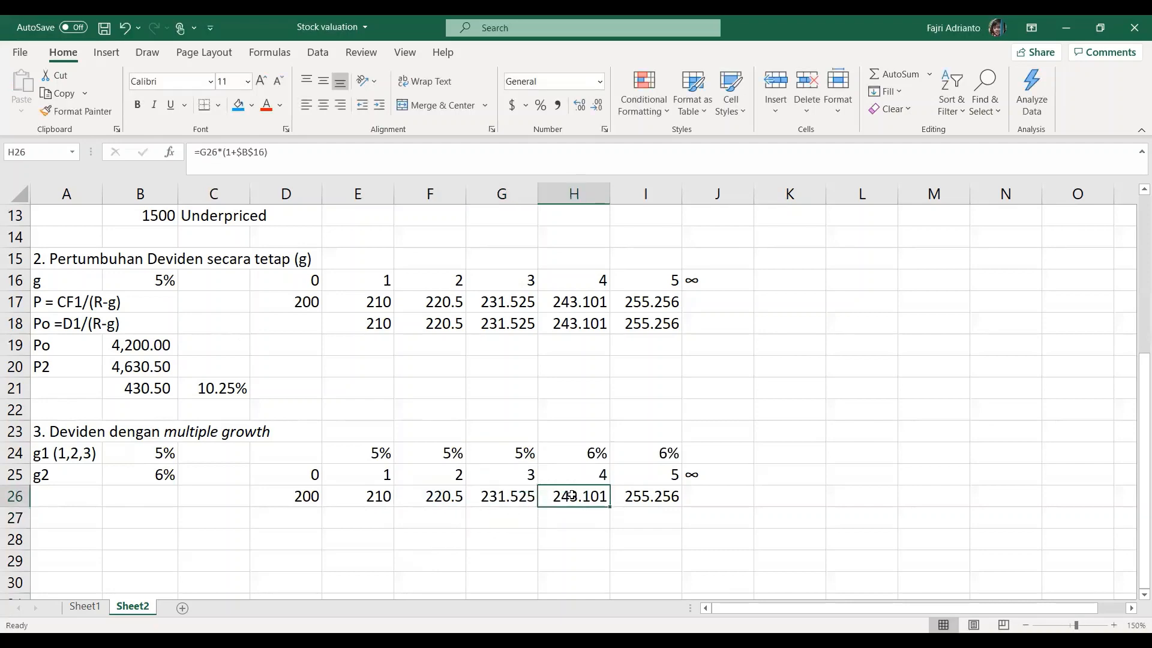
key(Delete)
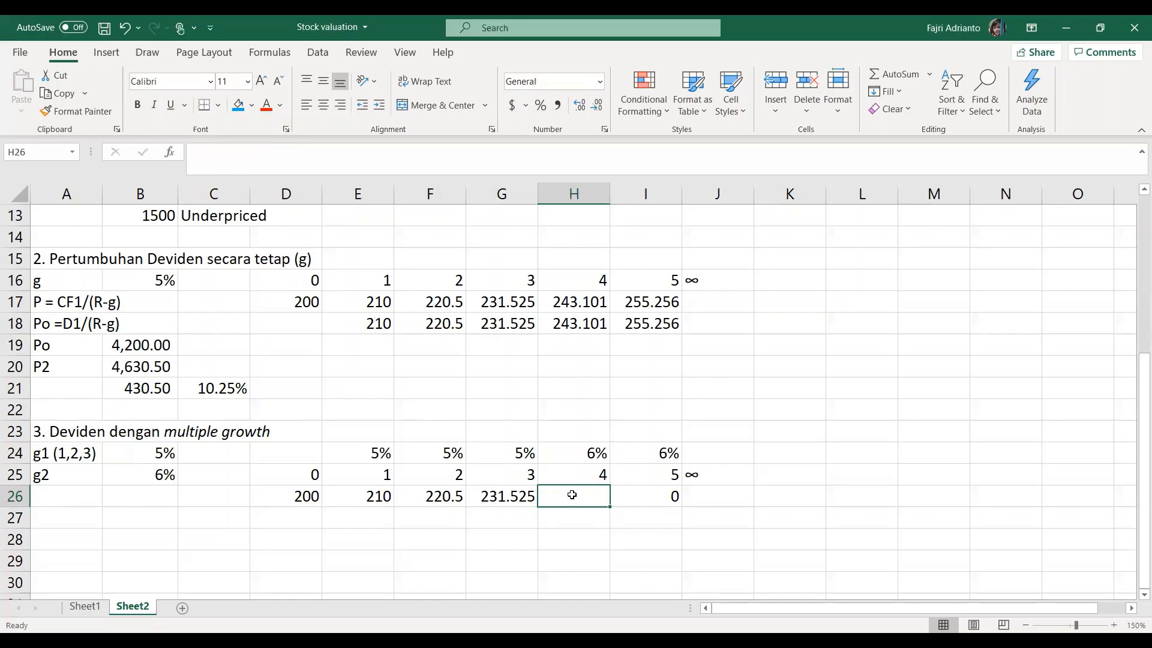
key(Right)
key(Delete)
Enter =G26*(1+H24) in H26 for the year 4 dividend and fill it across to year 5 in I26.
click(572, 497)
text(=)
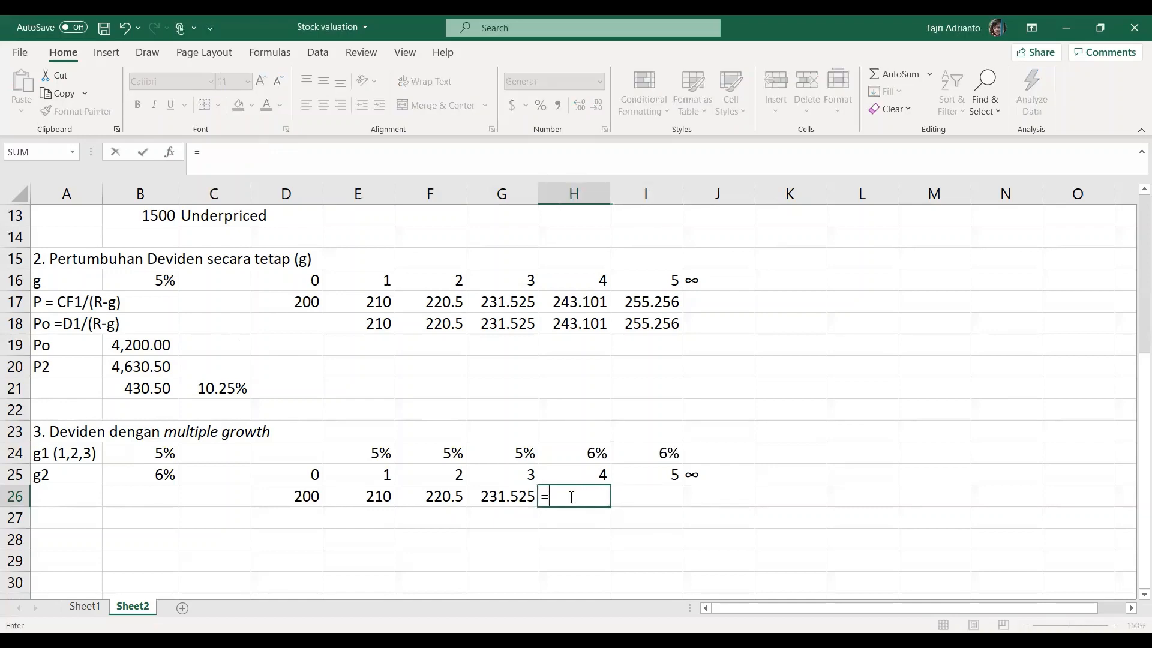
click(506, 497)
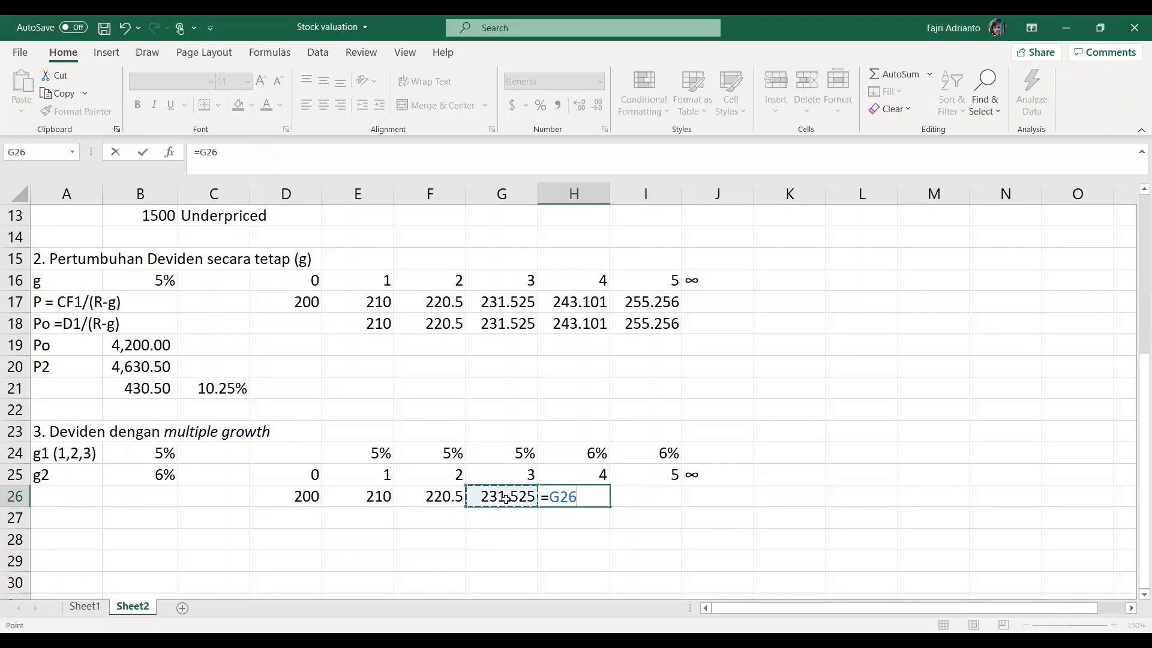
text(*(1)
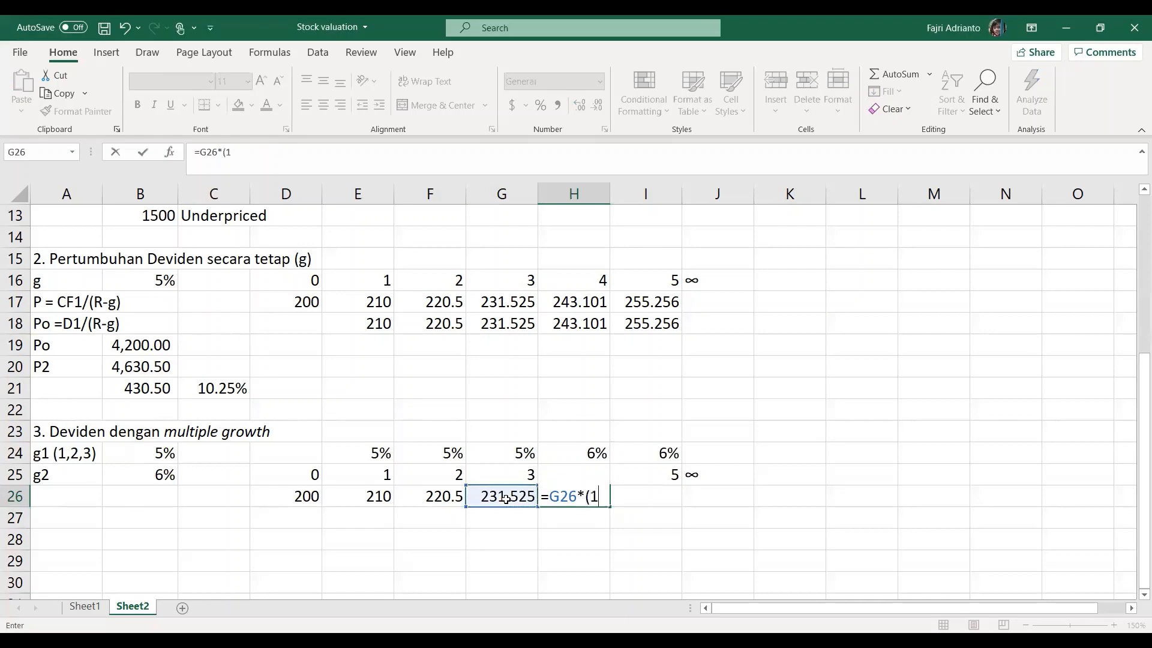
text(+)
click(564, 453)
text())
key(Return)
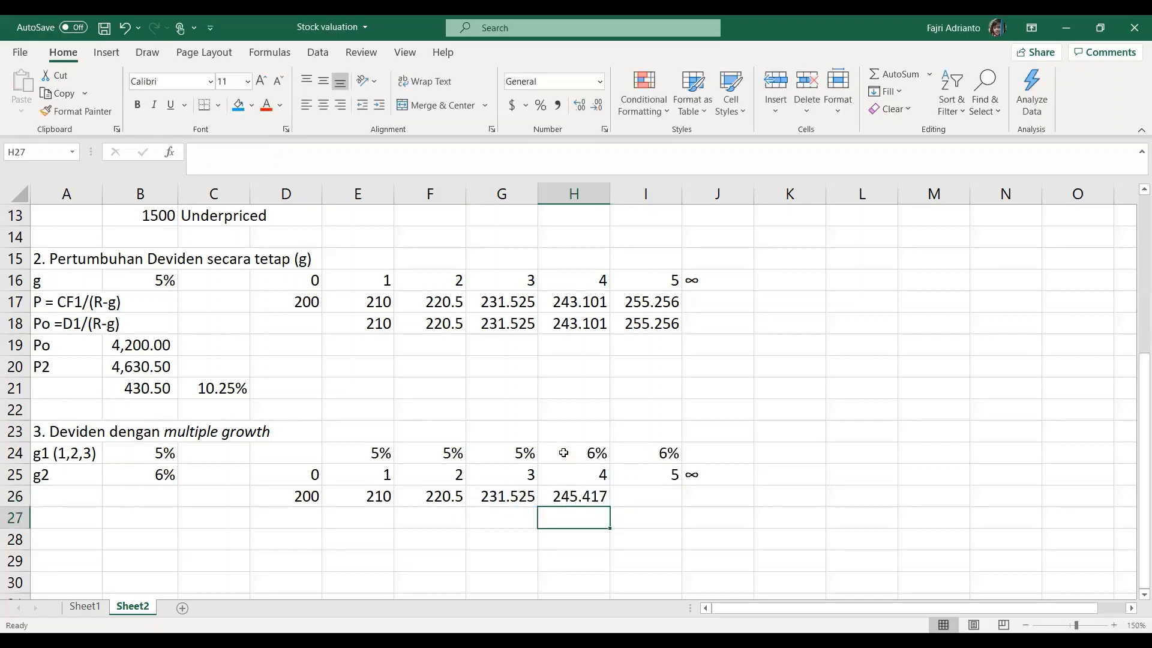
click(576, 496)
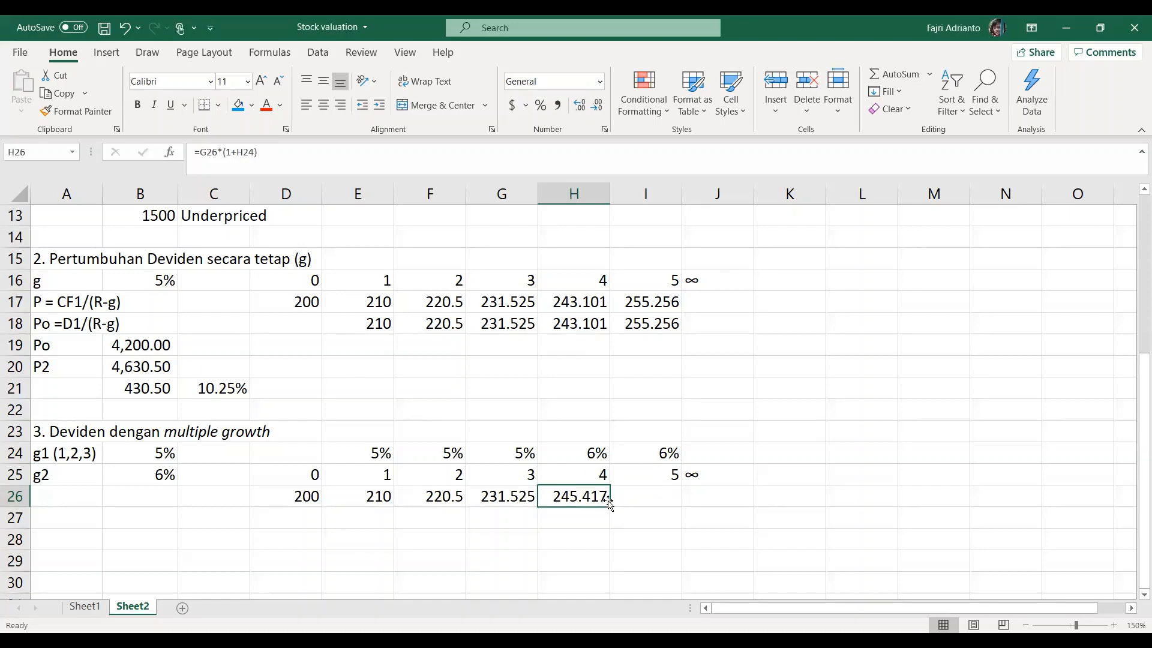
drag(610, 504, 658, 510)
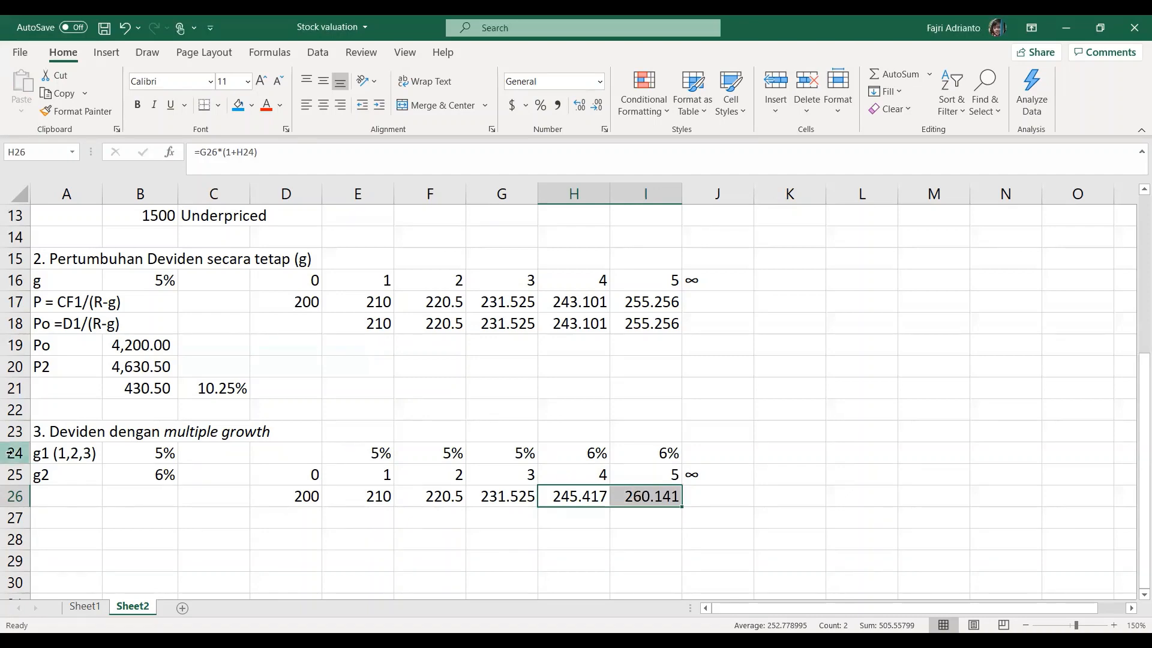
Review the year 1 to 3 dividends in E26:G26 and label A27 as PVCF1.
click(88, 323)
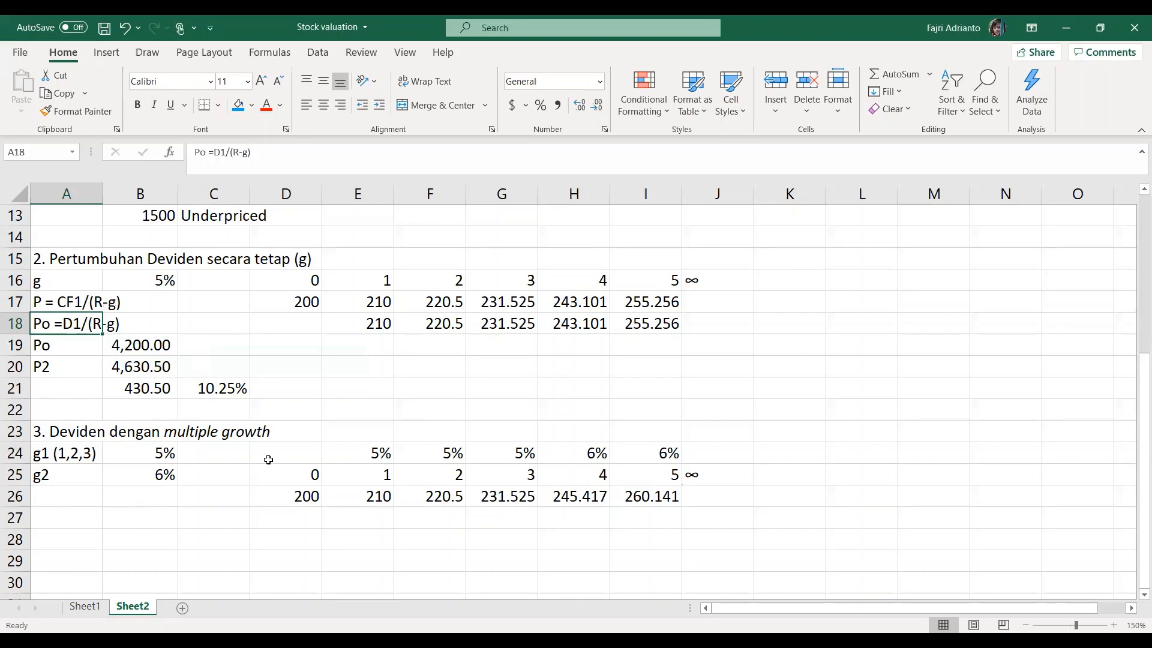
click(380, 475)
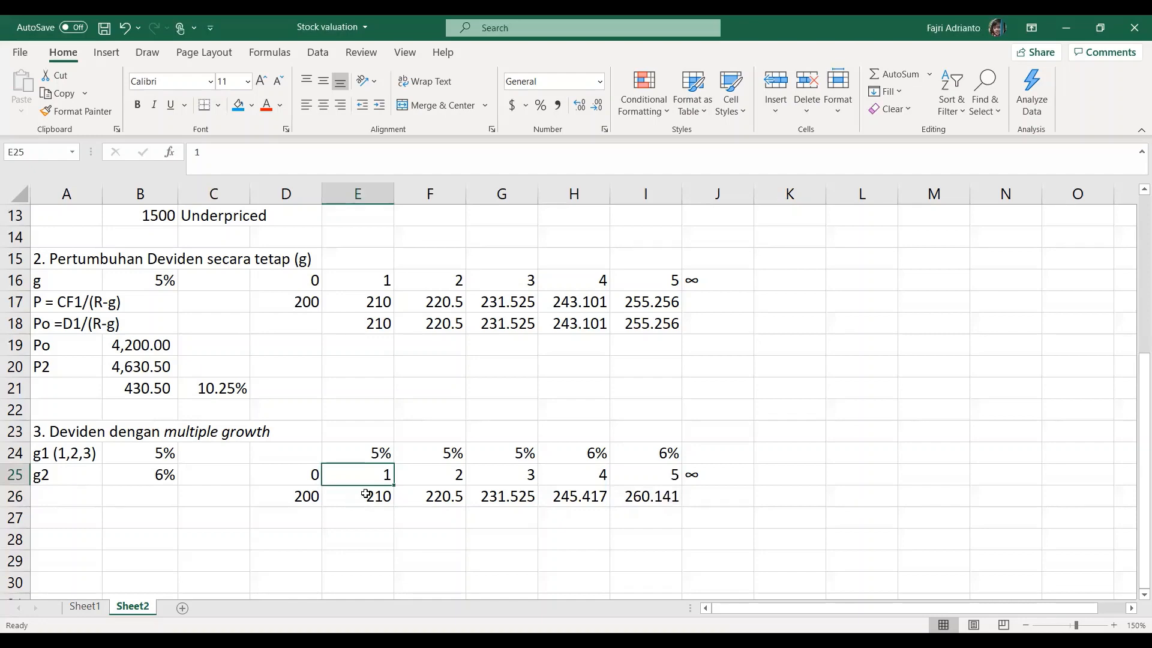
drag(376, 498, 493, 491)
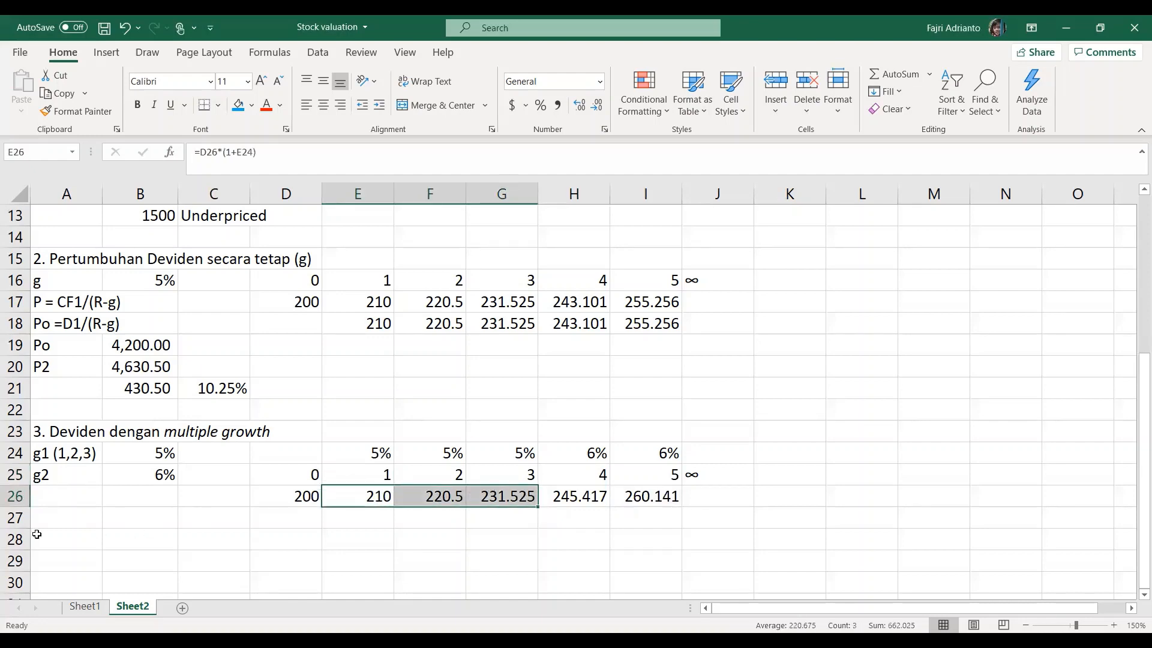
click(50, 518)
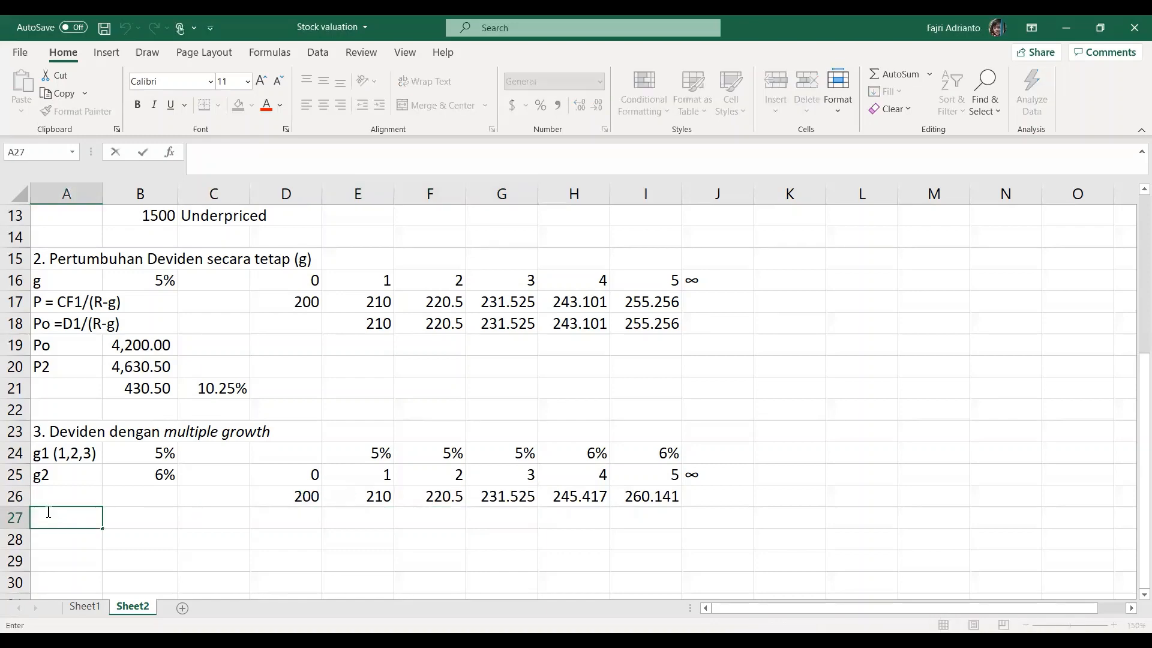
text(PVCF1)
click(129, 519)
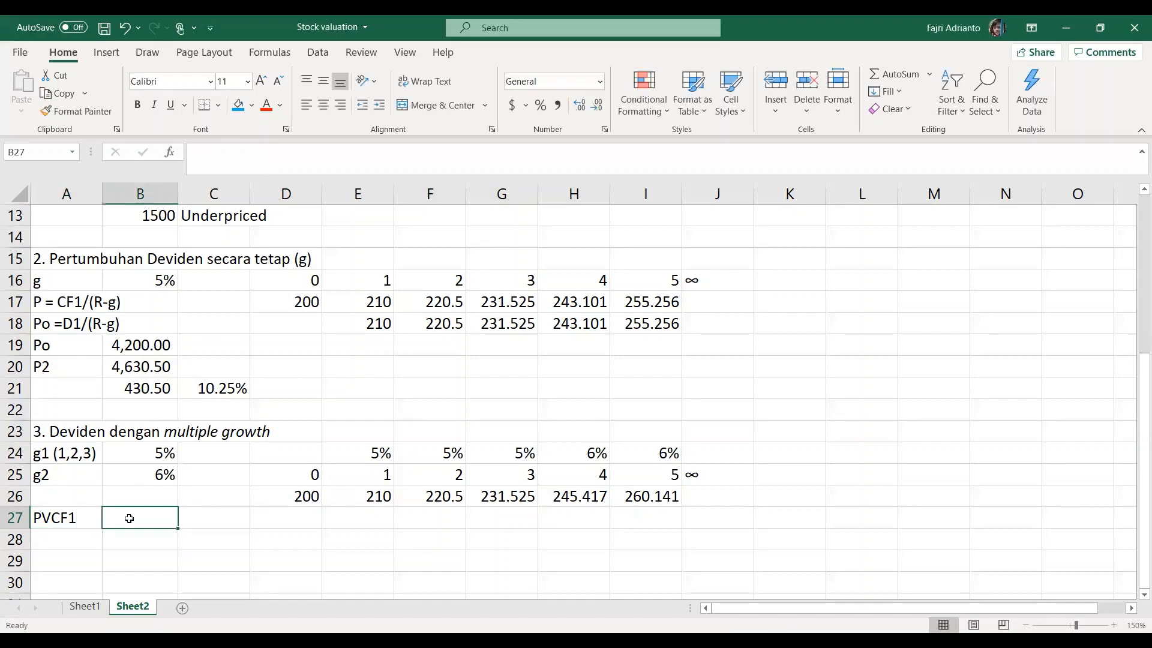
click(842, 323)
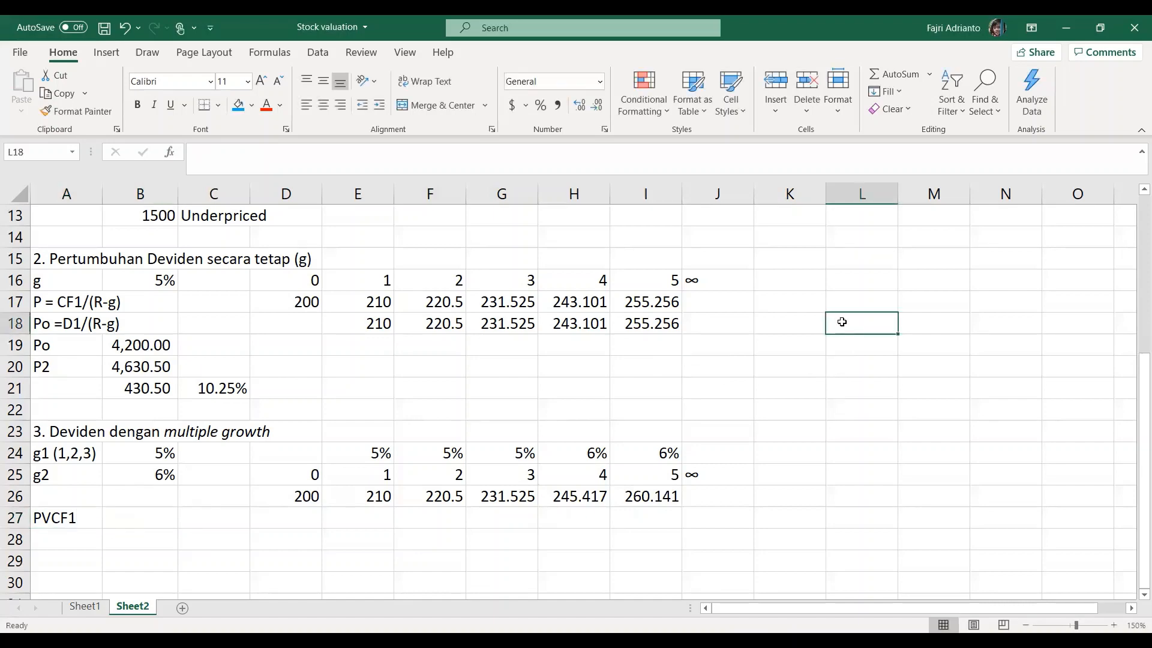
text(=)
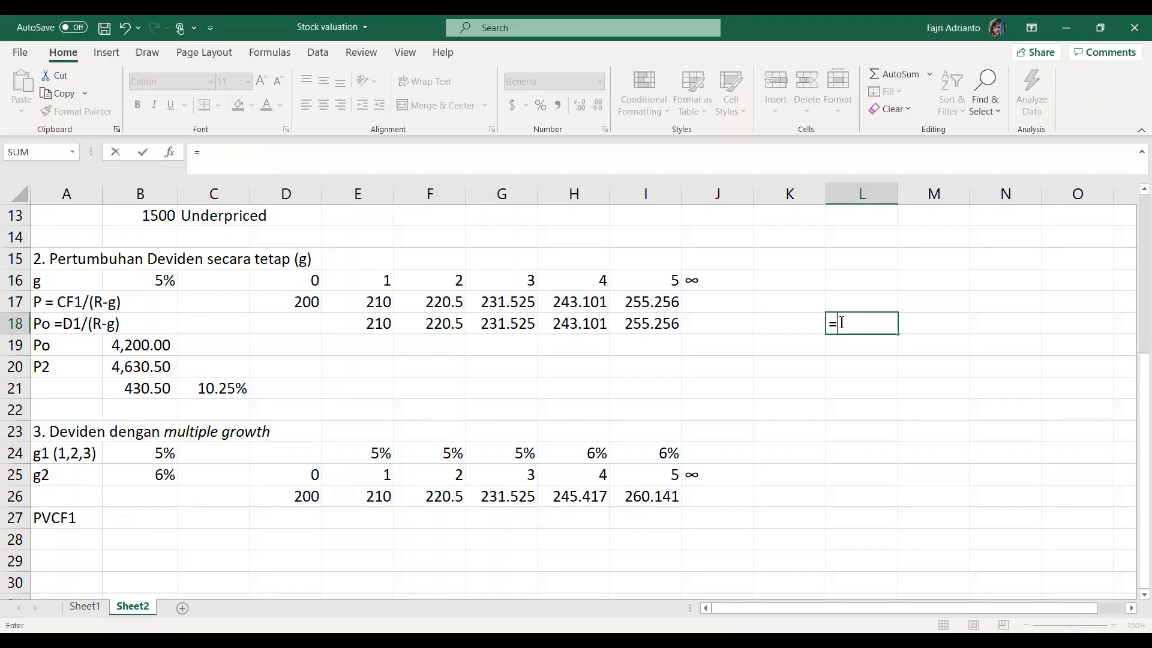
text(FV)
key(Escape)
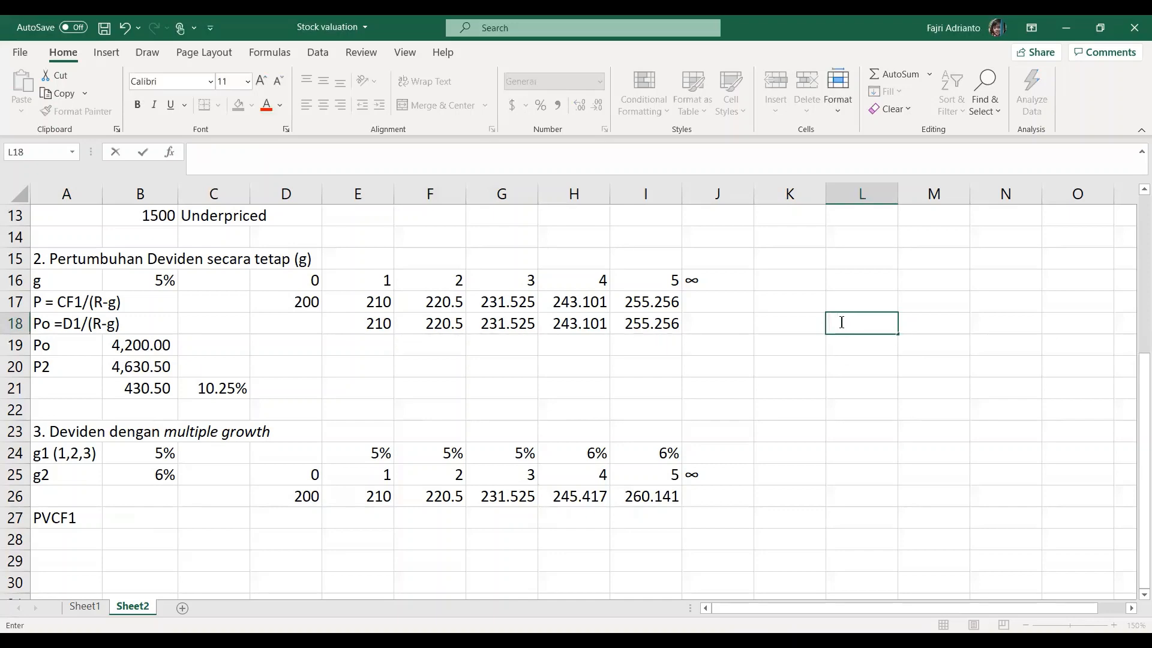
Write the present value formula =CFt*(1+R)^-t as a text note in L18, with a leading apostrophe.
text(=)
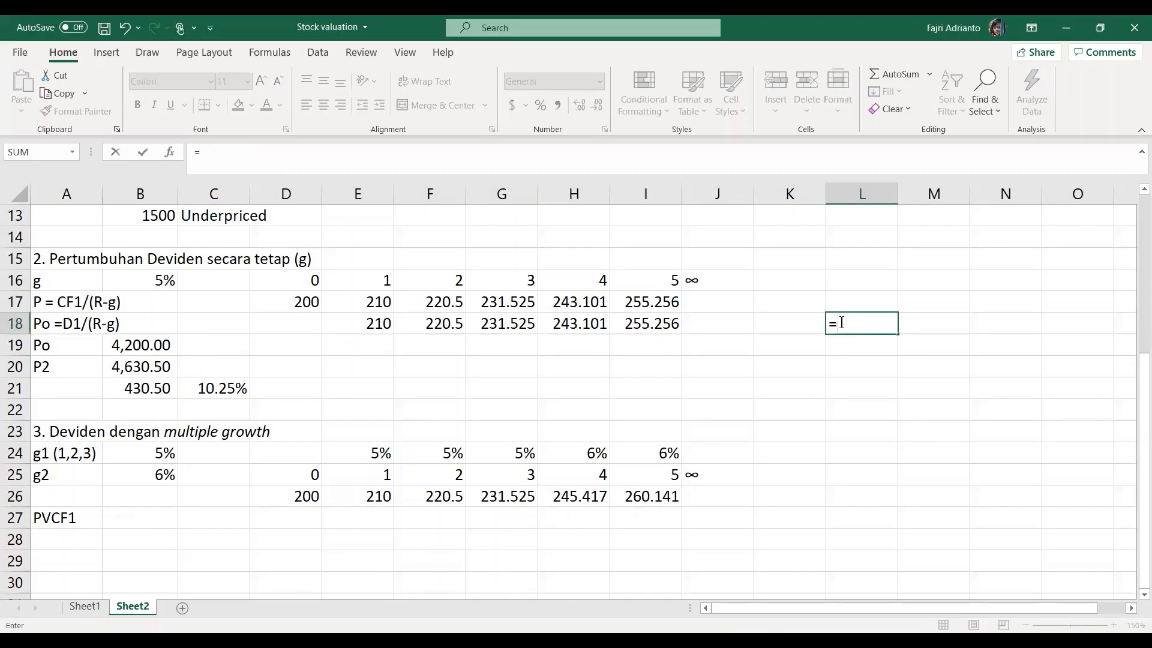
text(CFt*(1+R))
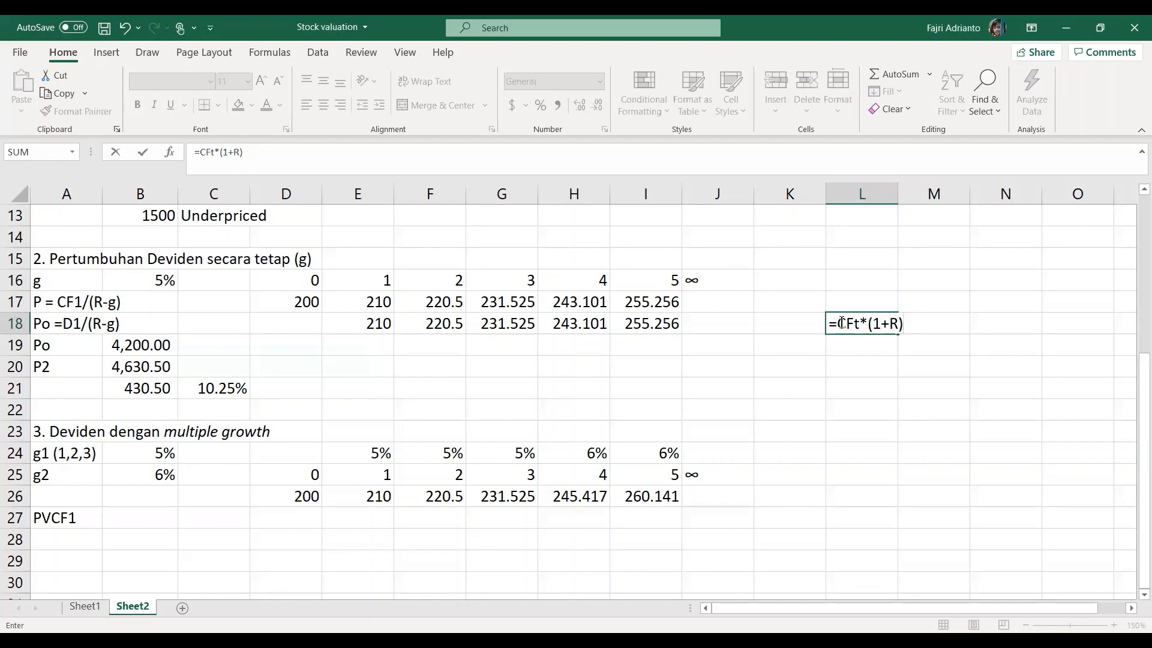
text(^-t)
key(Return)
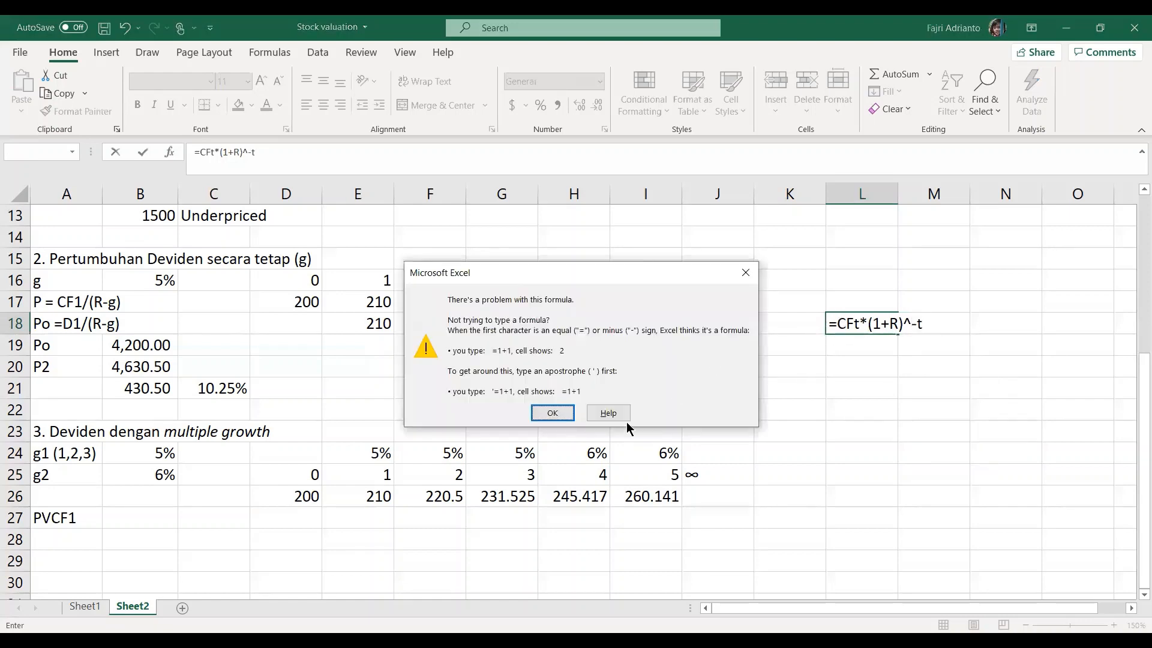
click(554, 418)
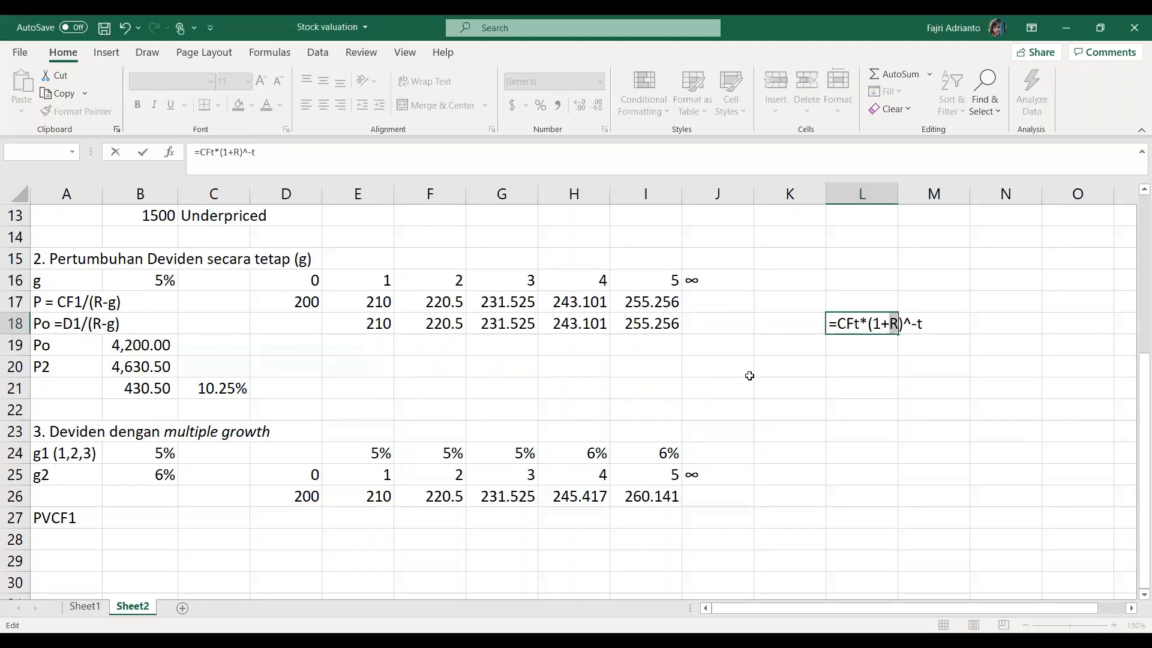
click(843, 322)
text(')
key(Return)
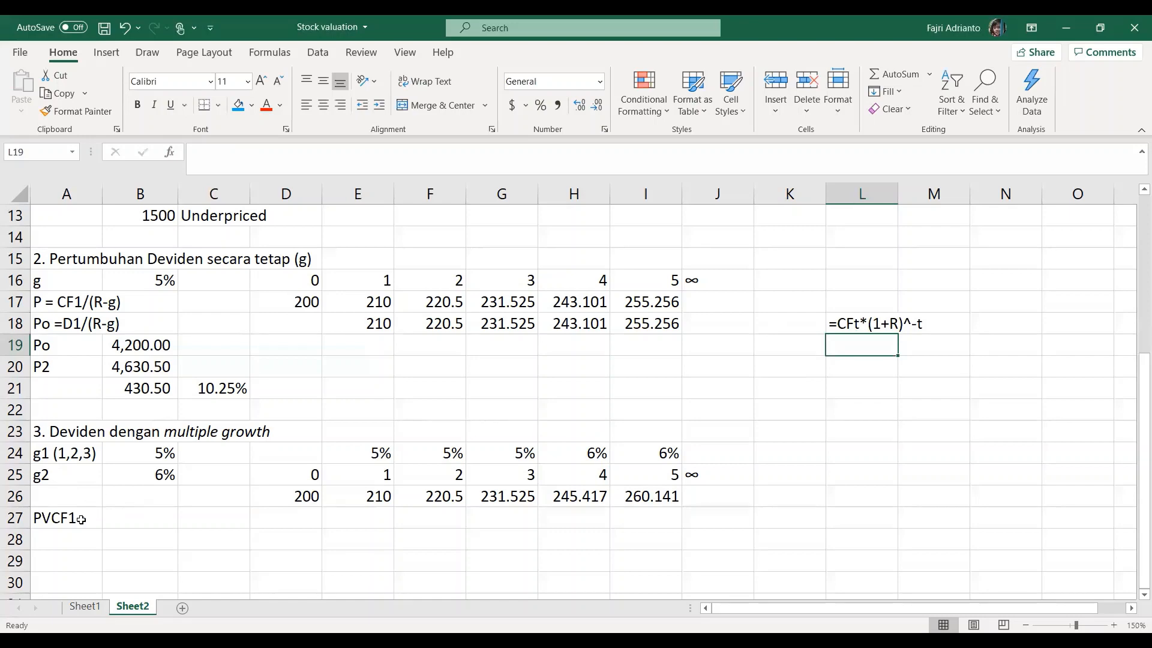
Calculate the present value of the year 1 dividend in B27 with =E26*(1+B10)^-1.
click(151, 521)
text(=)
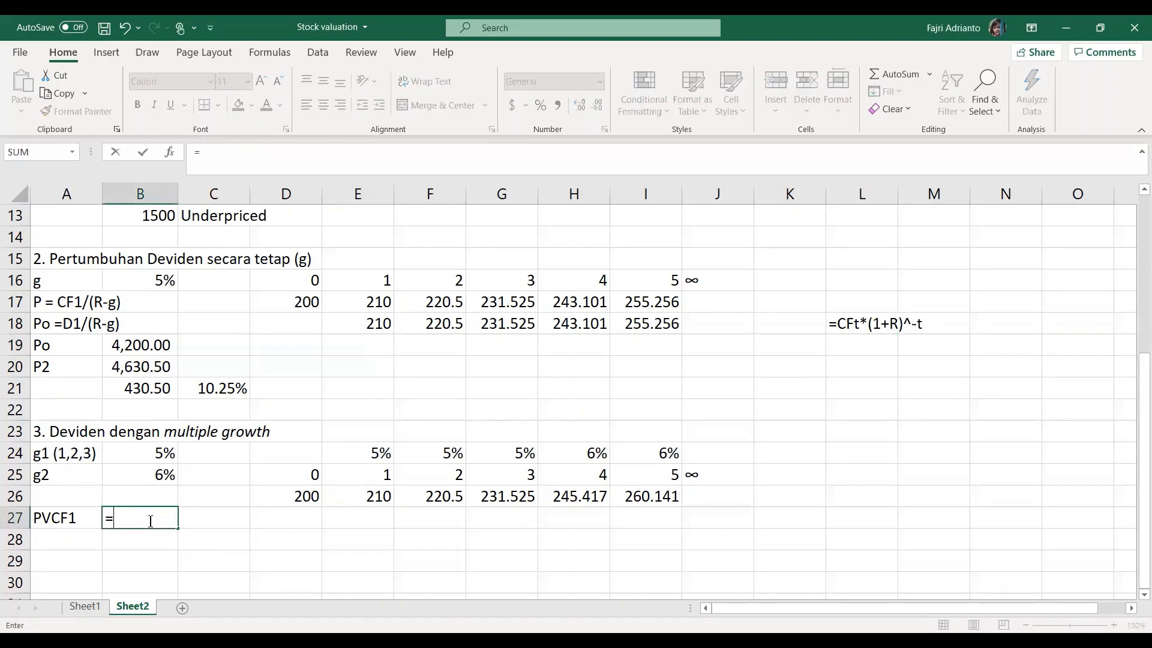
click(368, 496)
text(*)
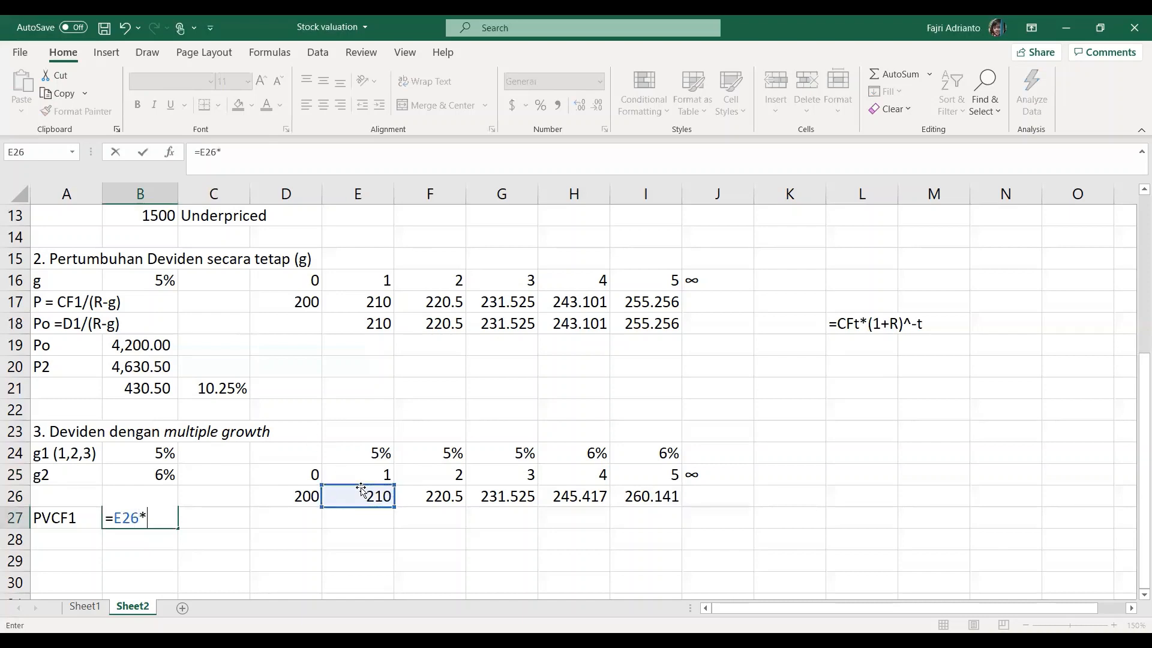
text((1+)
scroll(170, 388, up, 3)
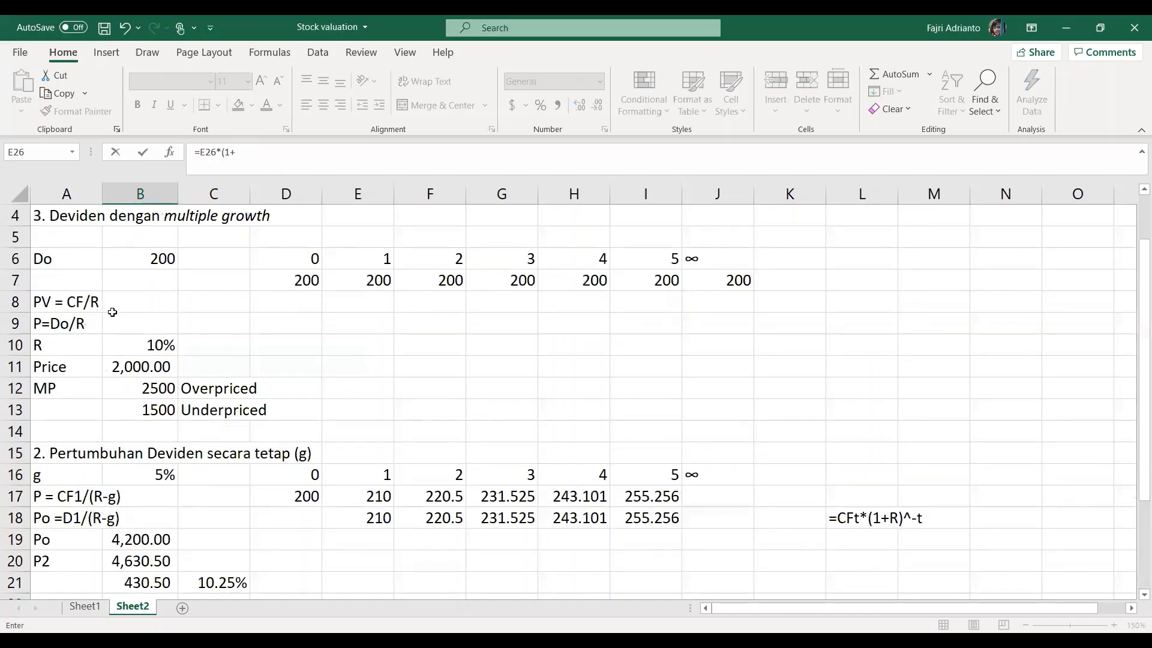
click(138, 339)
scroll(170, 400, down, 3)
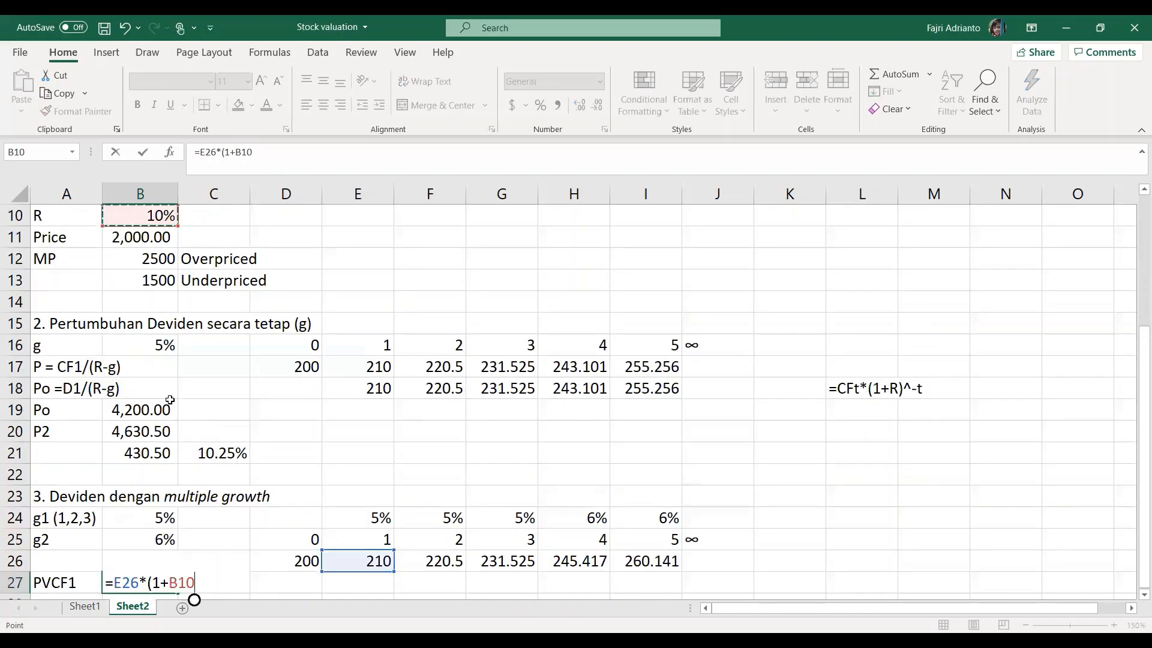
text())
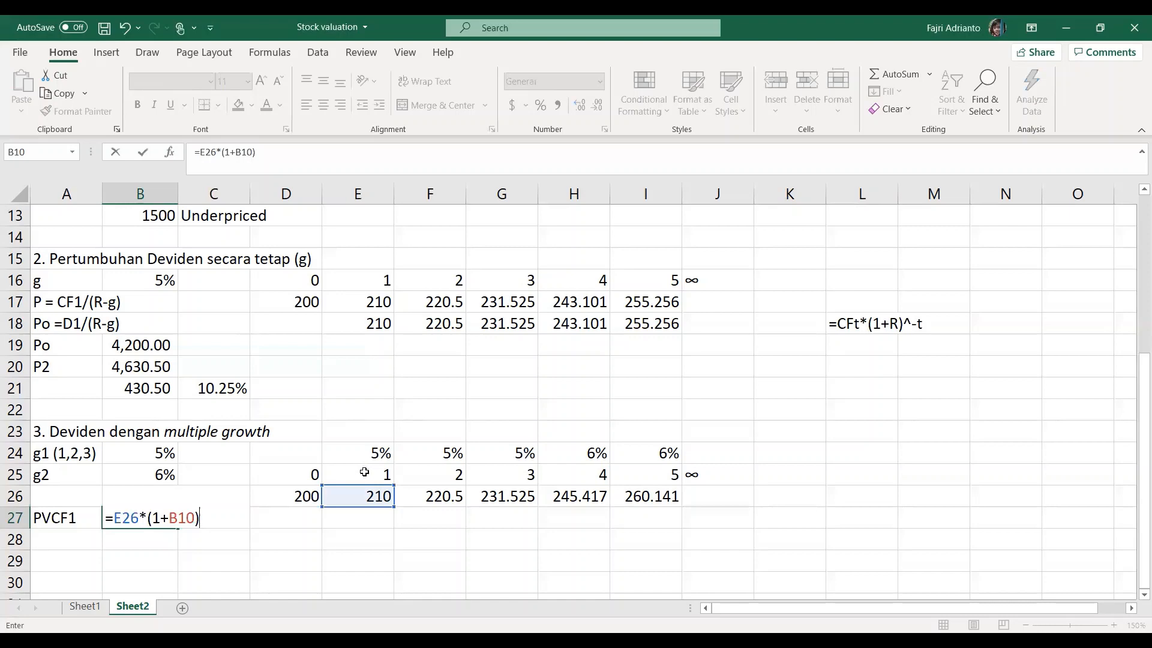
text(-1)
key(BackSpace)
key(BackSpace)
text(^1)
key(BackSpace)
text(-1)
key(Return)
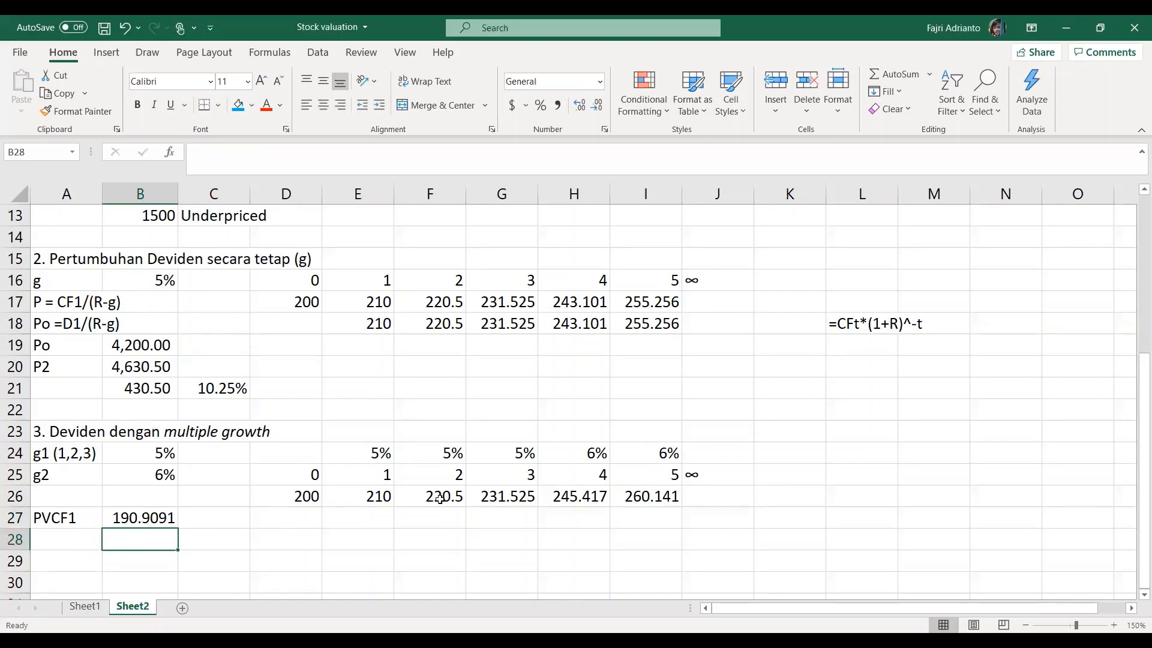
Label A28, the cell below PVCF1, as PVCF2.
click(89, 539)
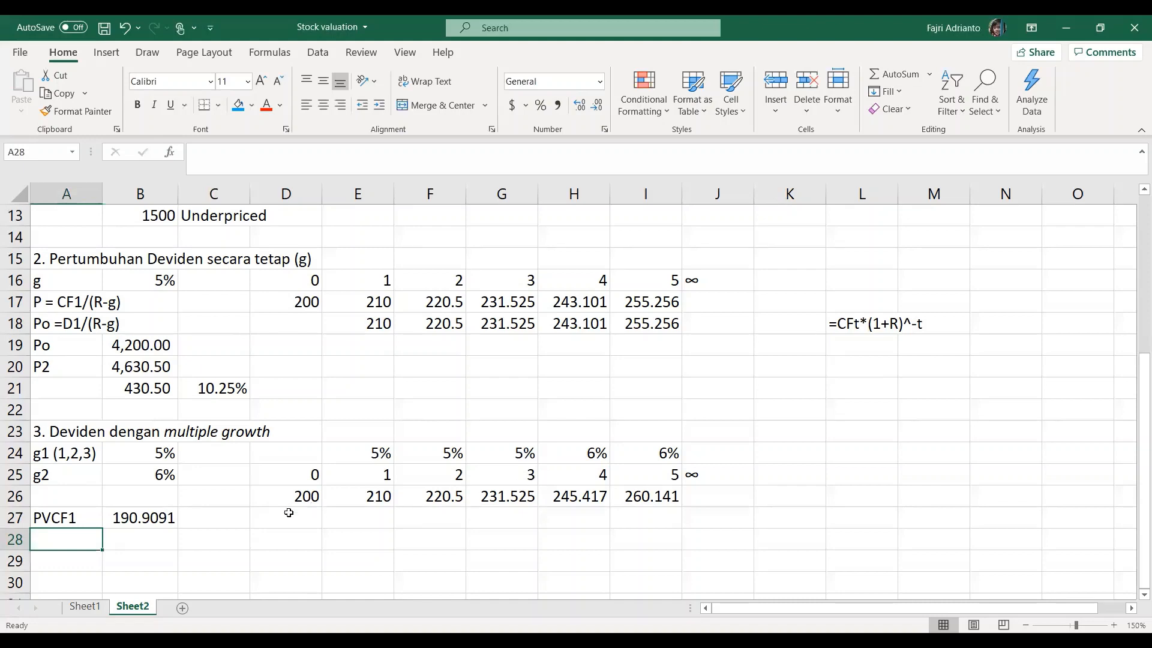
text(PVCF)
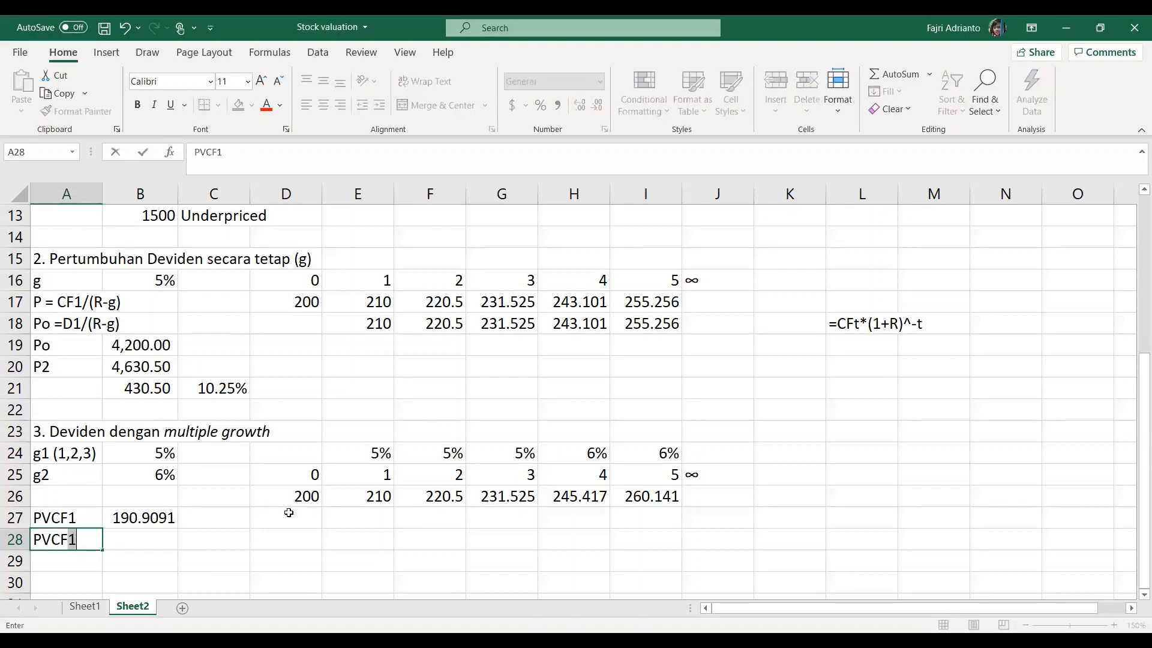
click(85, 544)
key(BackSpace)
text(2)
Calculate the present value of the year 2 dividend in B28 with =F26*(1+B10)^-2.
click(135, 538)
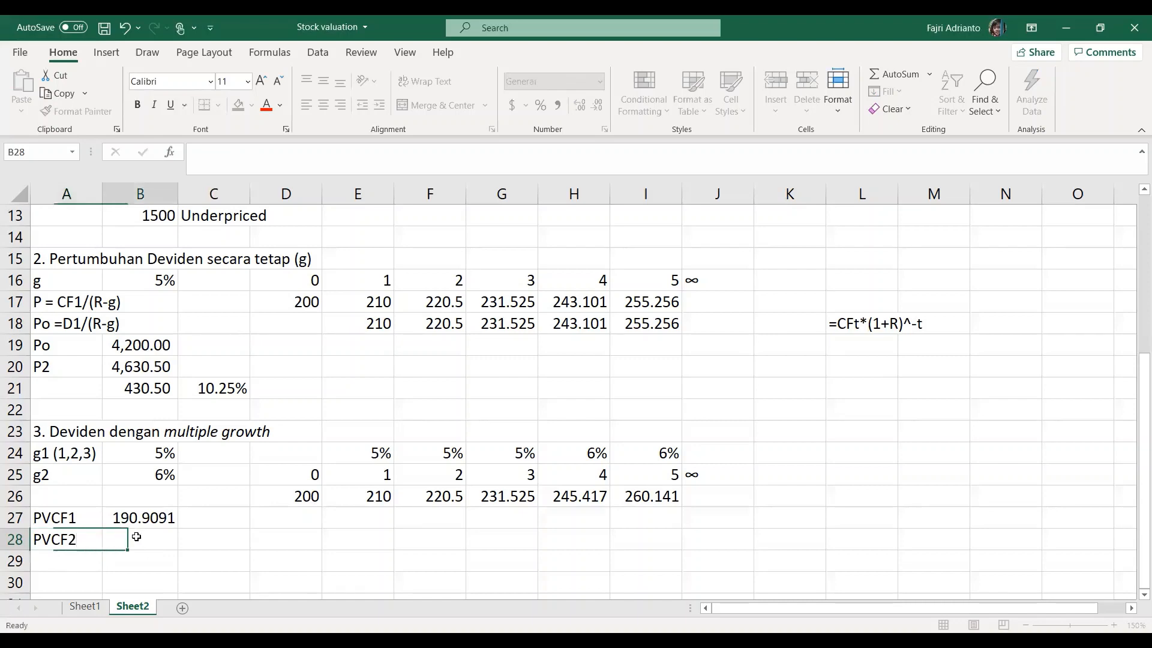
text(=)
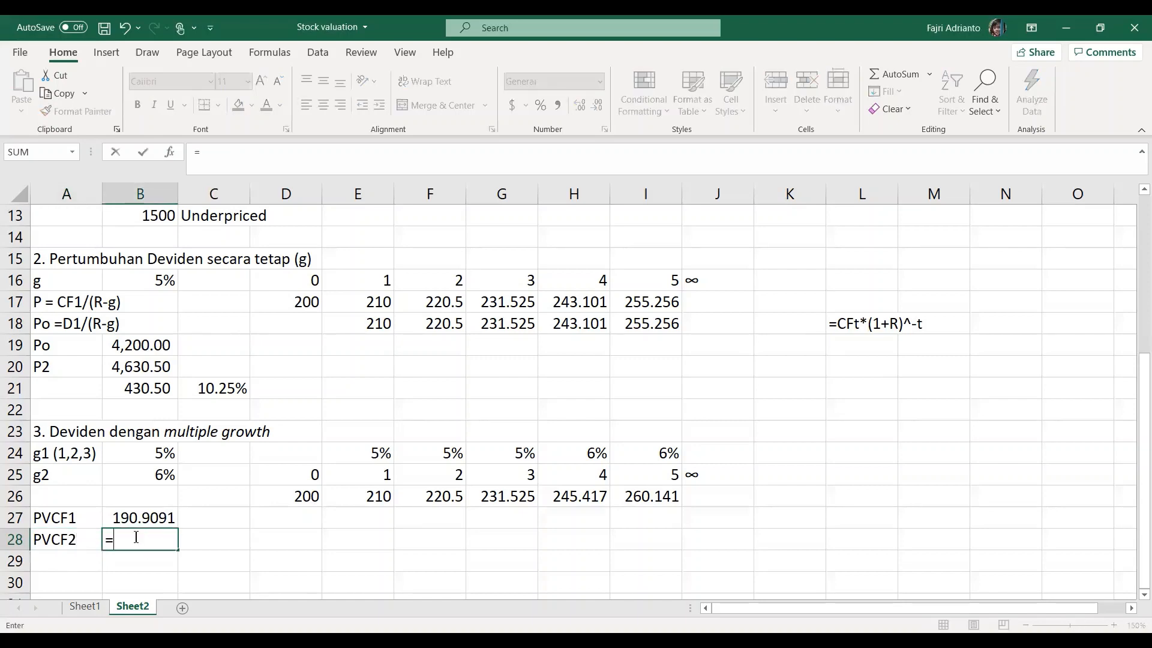
click(439, 498)
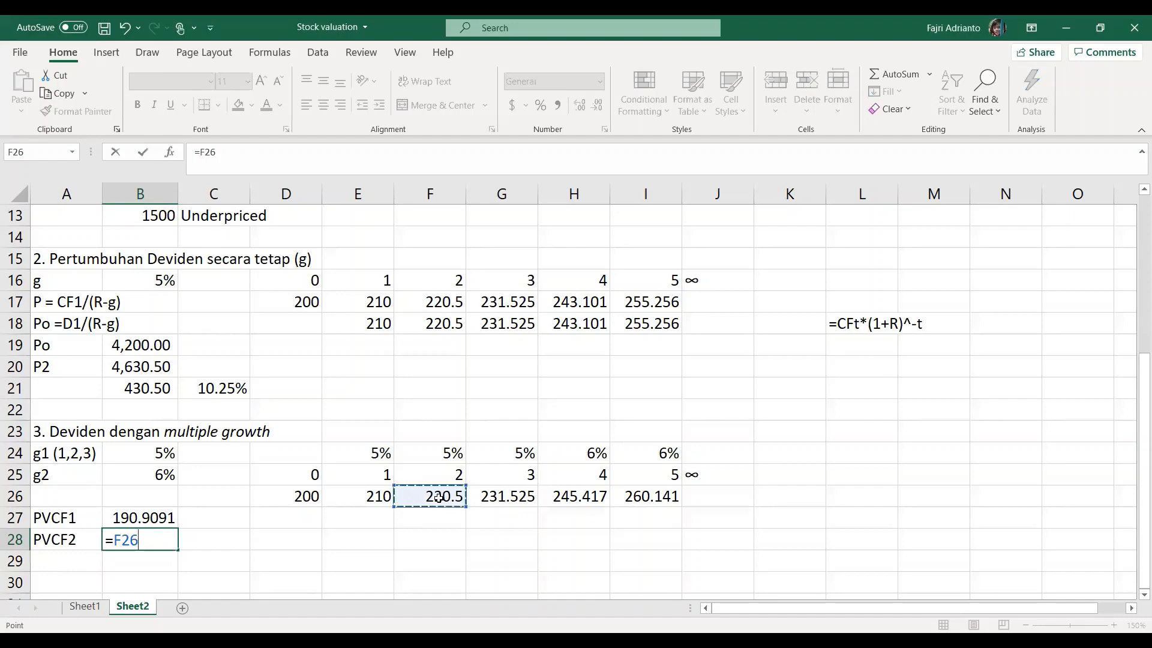
text(*)
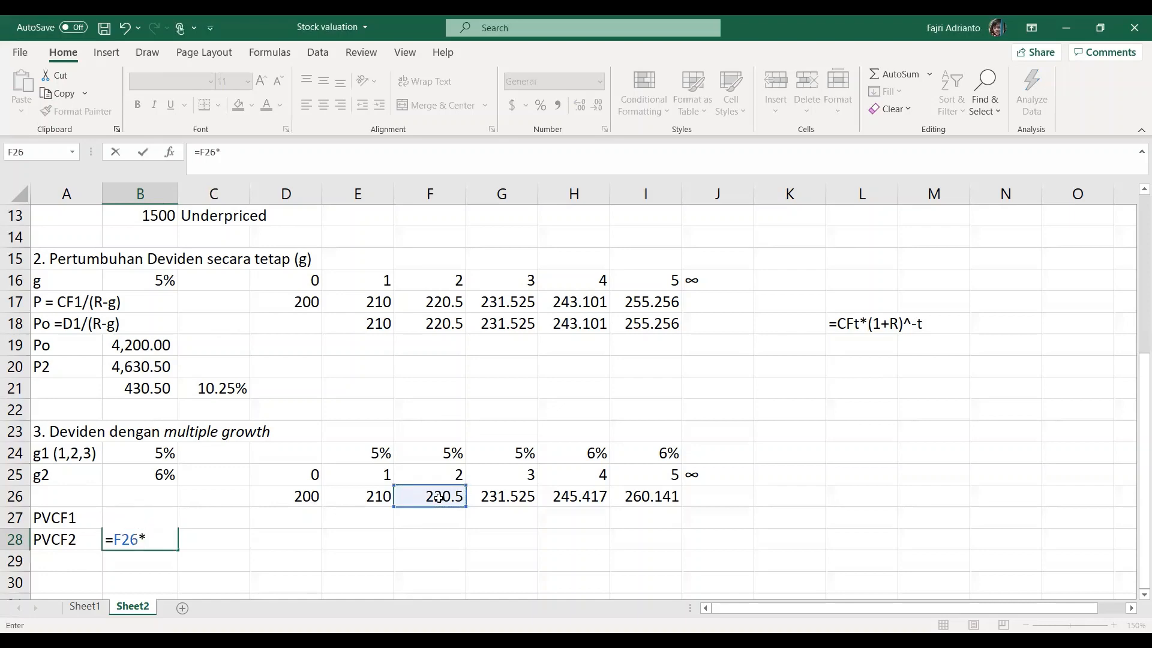
text((1+)
scroll(147, 286, up, 2)
click(115, 284)
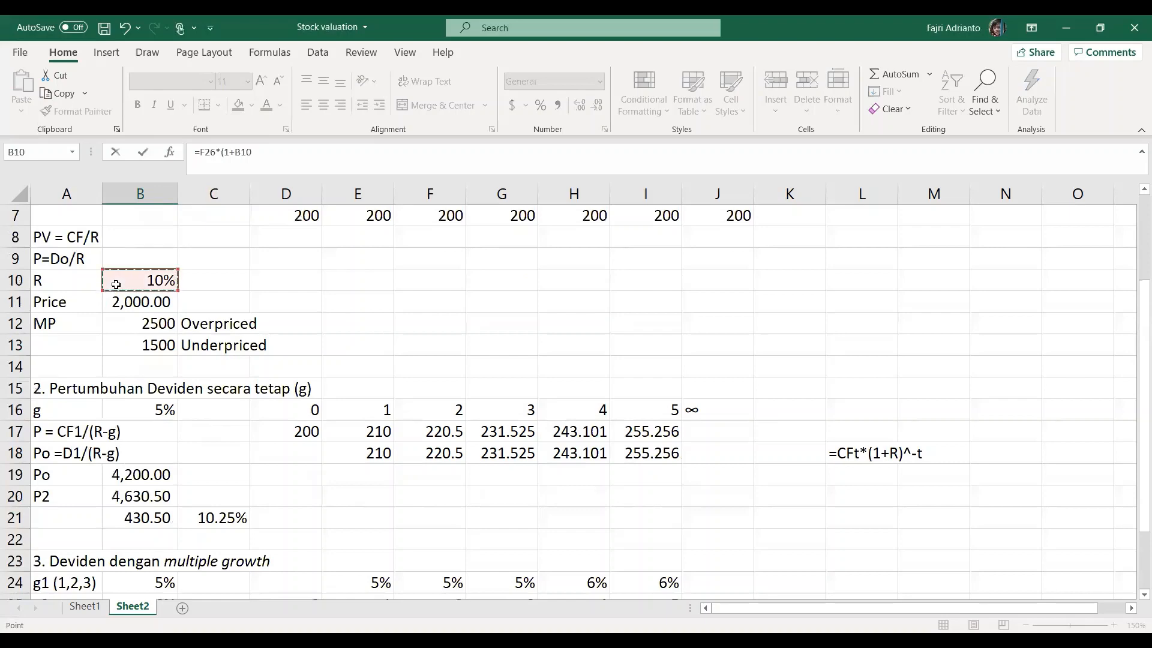
text())
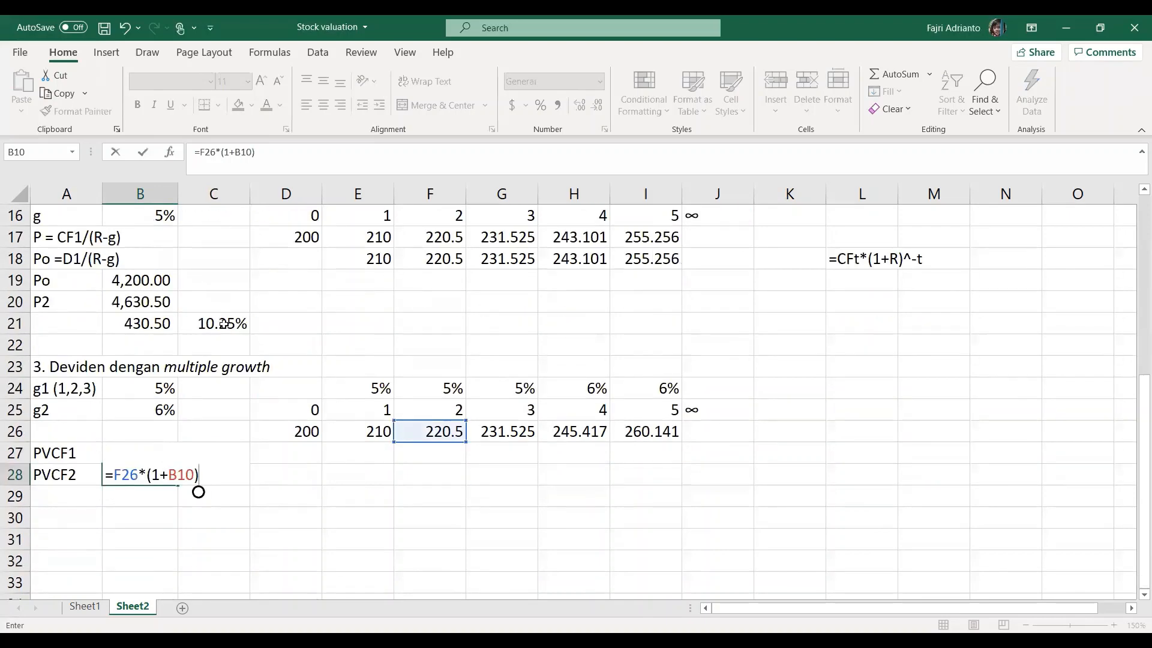
text(^-2)
key(Return)
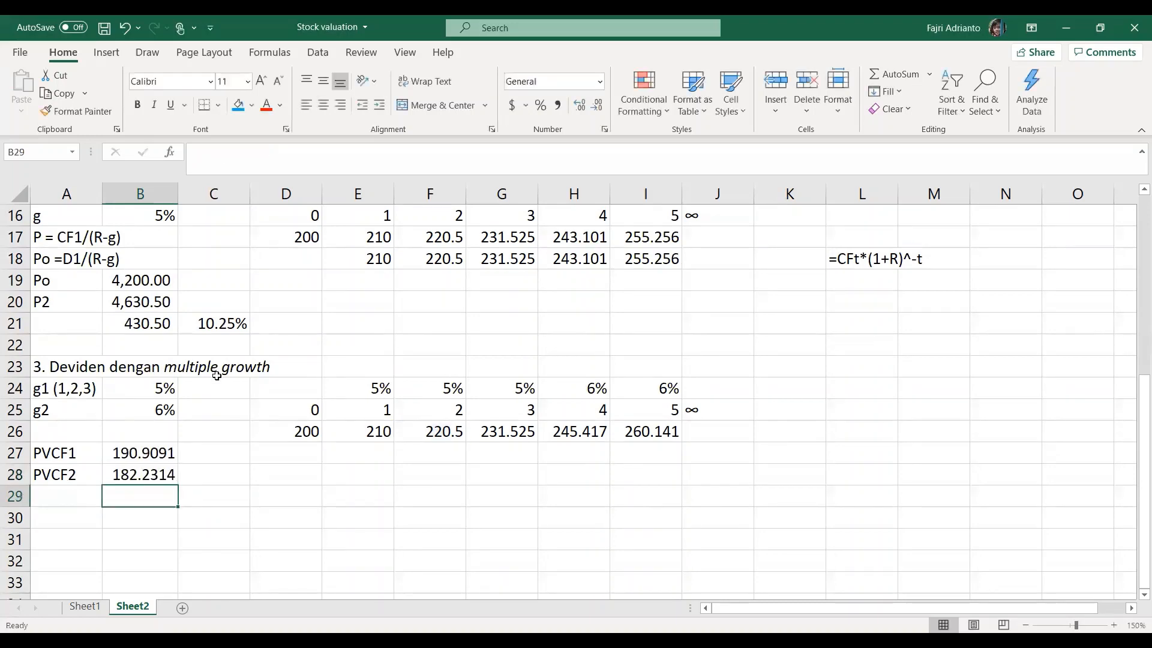
Label A29, the cell below PVCF2, as PVCF3.
click(91, 486)
text(P)
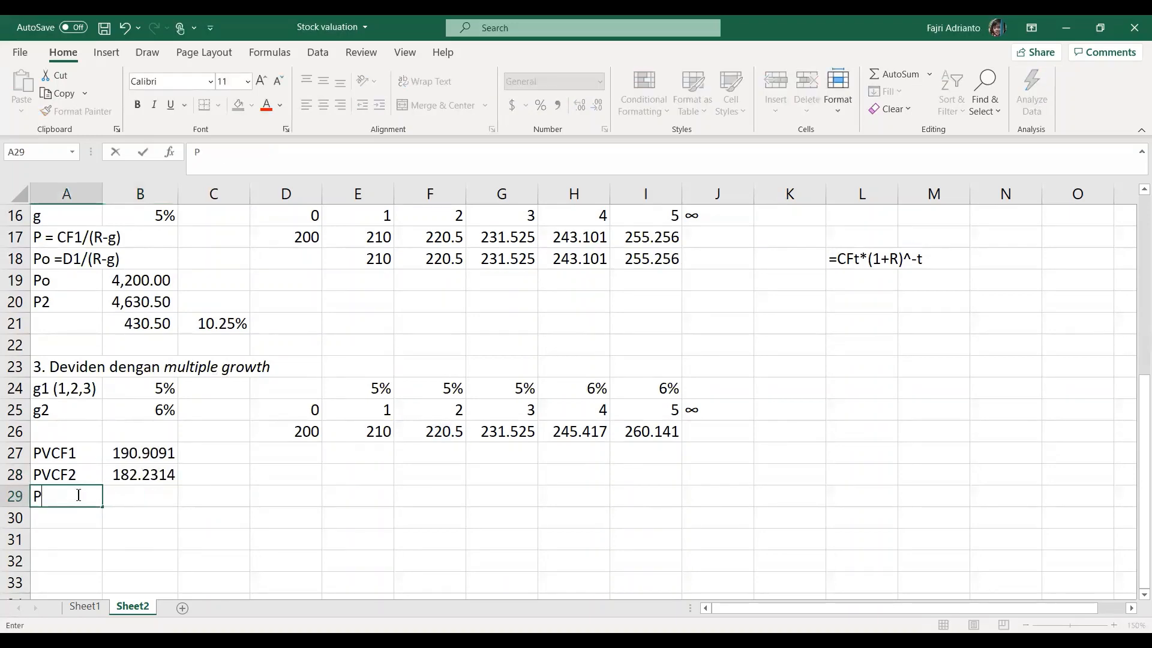
text(VCF3)
Calculate the present value of the year 3 dividend in B29 with =G26*(1+B10)^-3 and recheck the formula.
click(122, 495)
text(=)
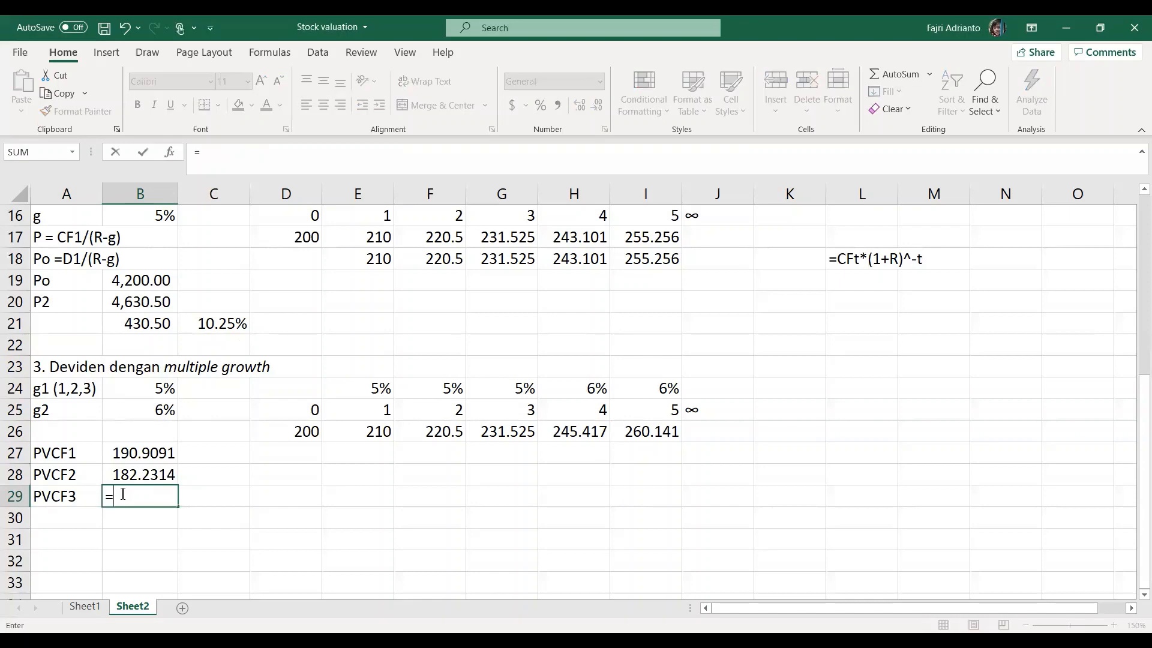
click(509, 431)
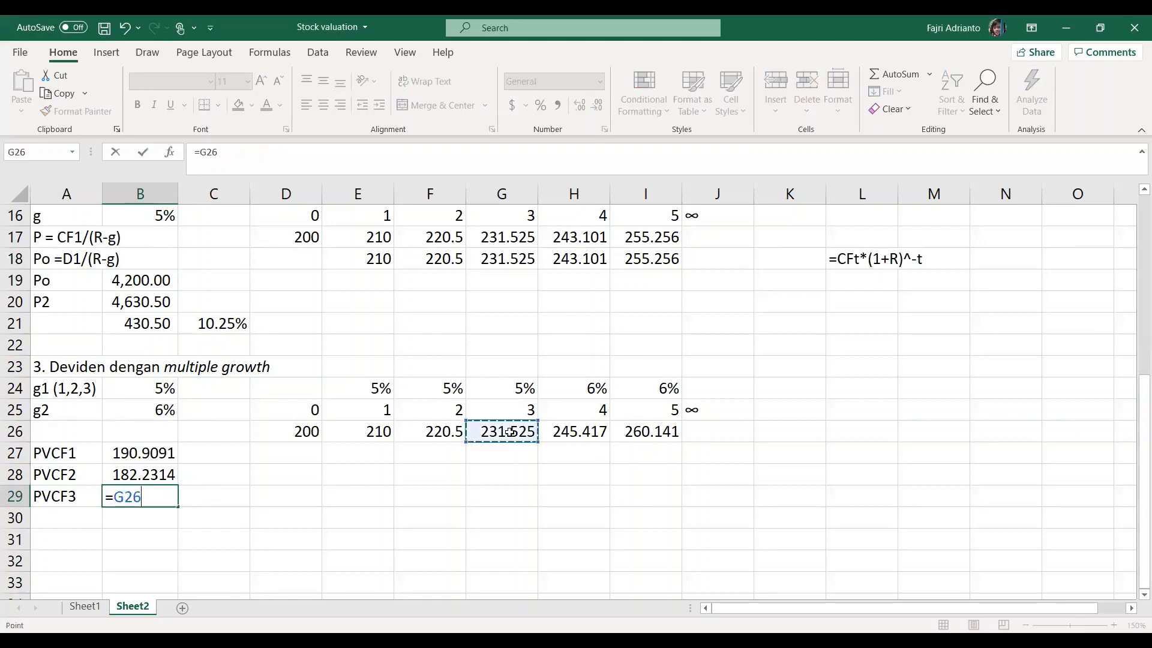
text(*()
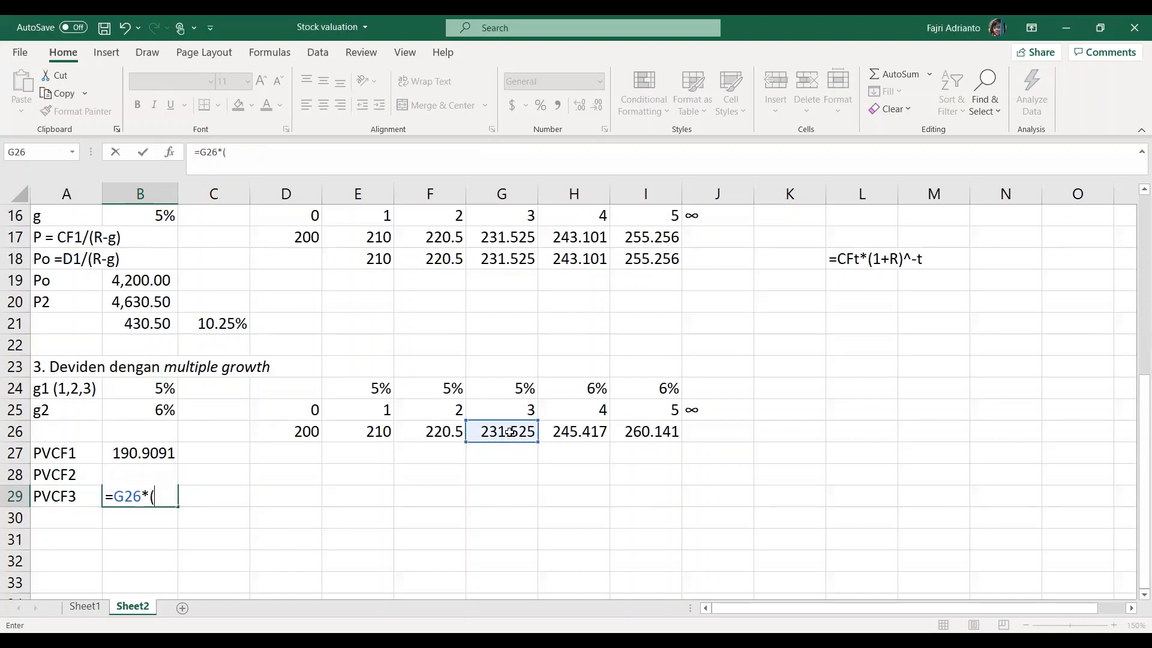
text(1+)
scroll(235, 322, up, 4)
click(121, 347)
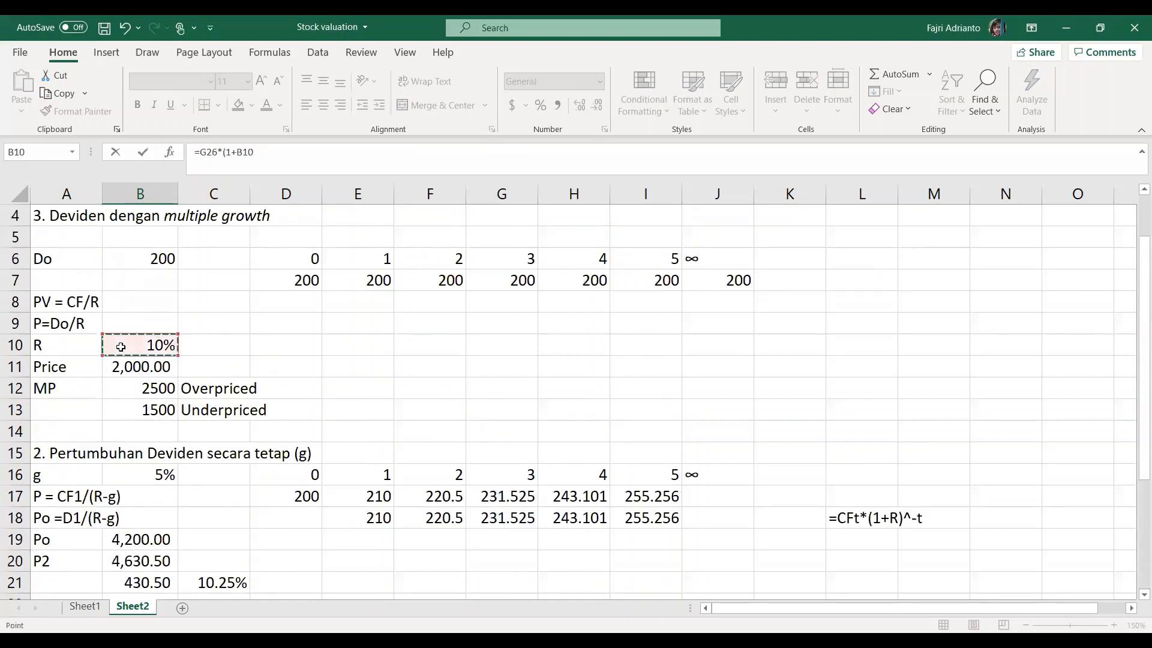
text()^-3)
key(Return)
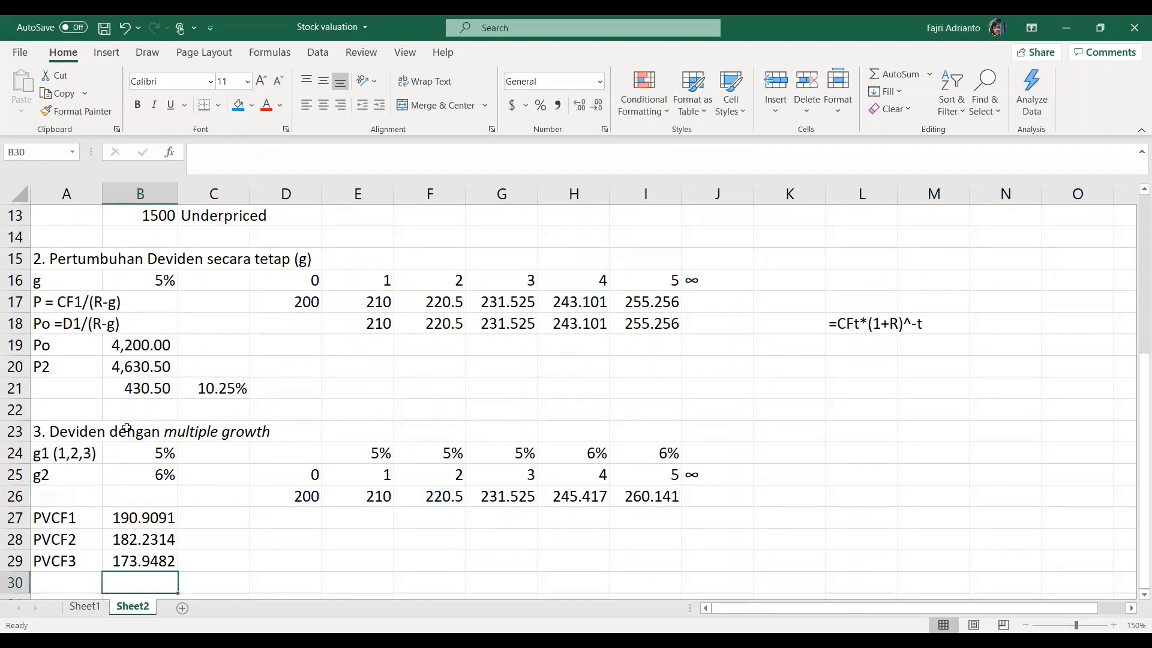
double_click(149, 561)
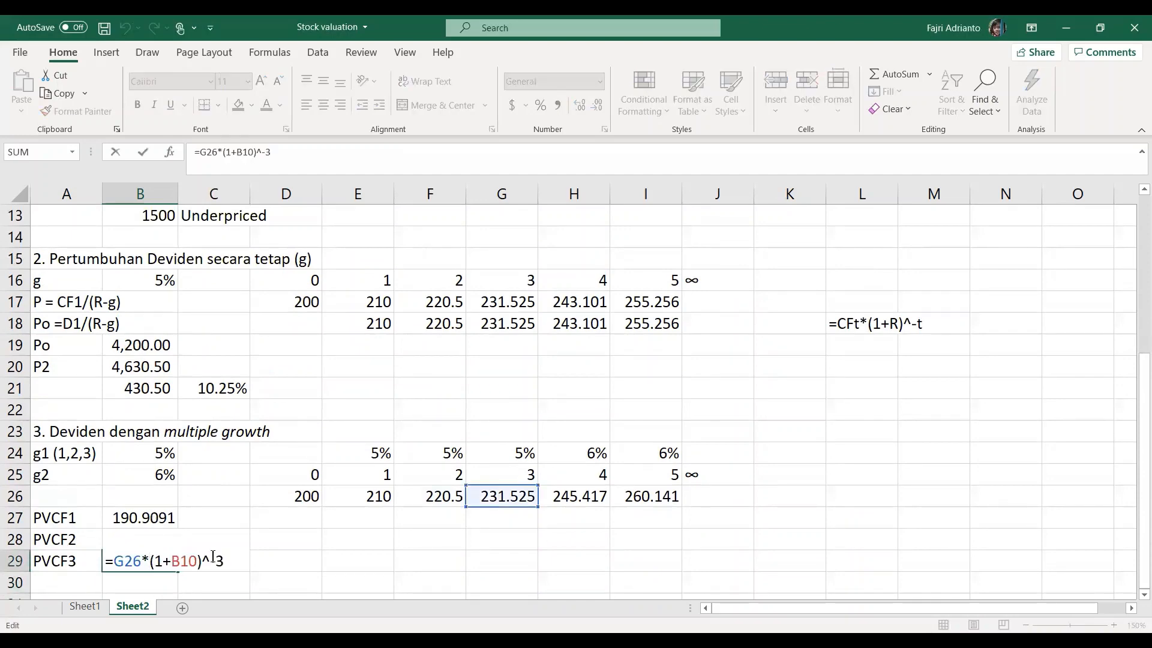
key(Return)
scroll(182, 546, down, 1)
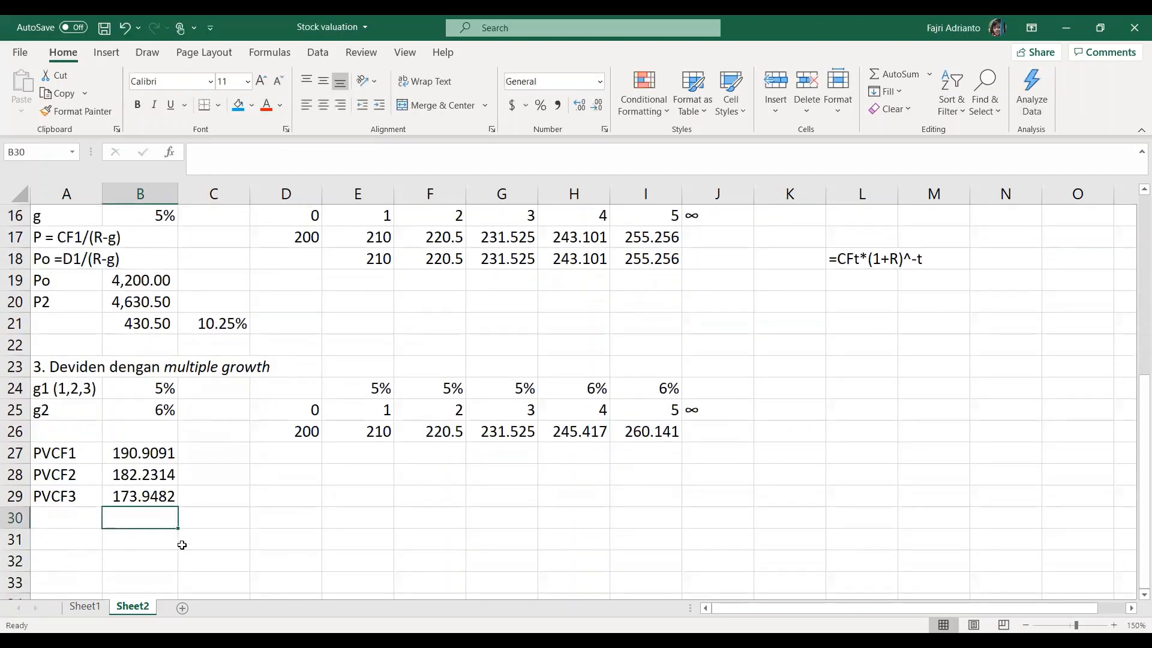
Label A30, the cell below PVCF3, as PVCF4dst.
click(83, 518)
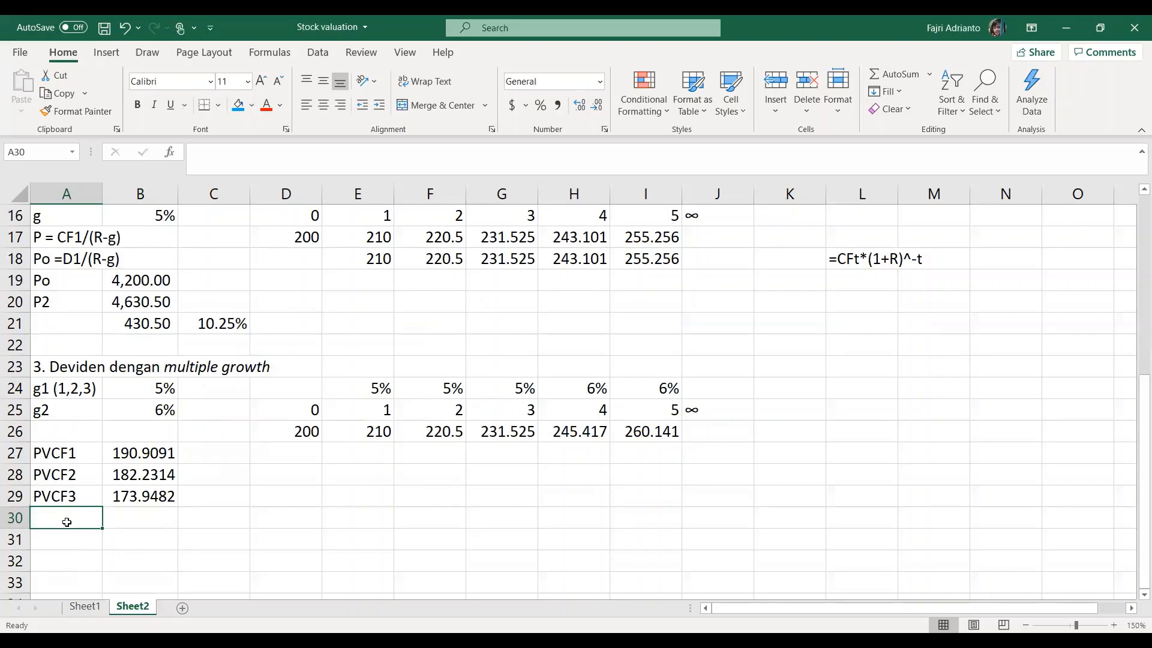
text(PV)
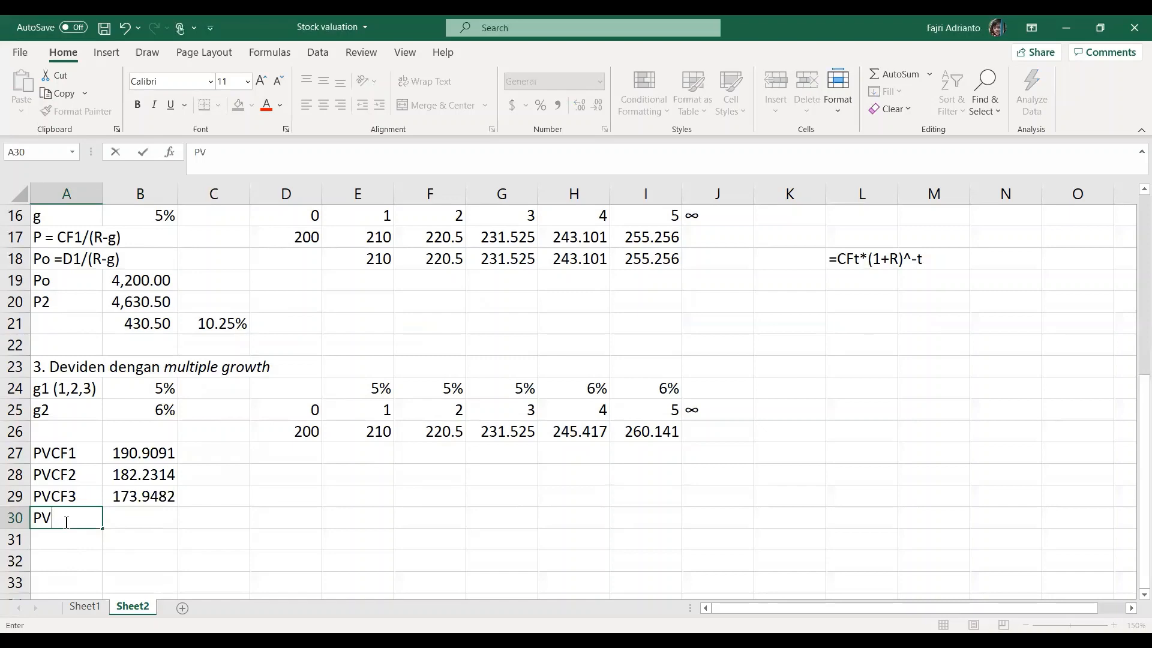
text(CF4dst)
key(Tab)
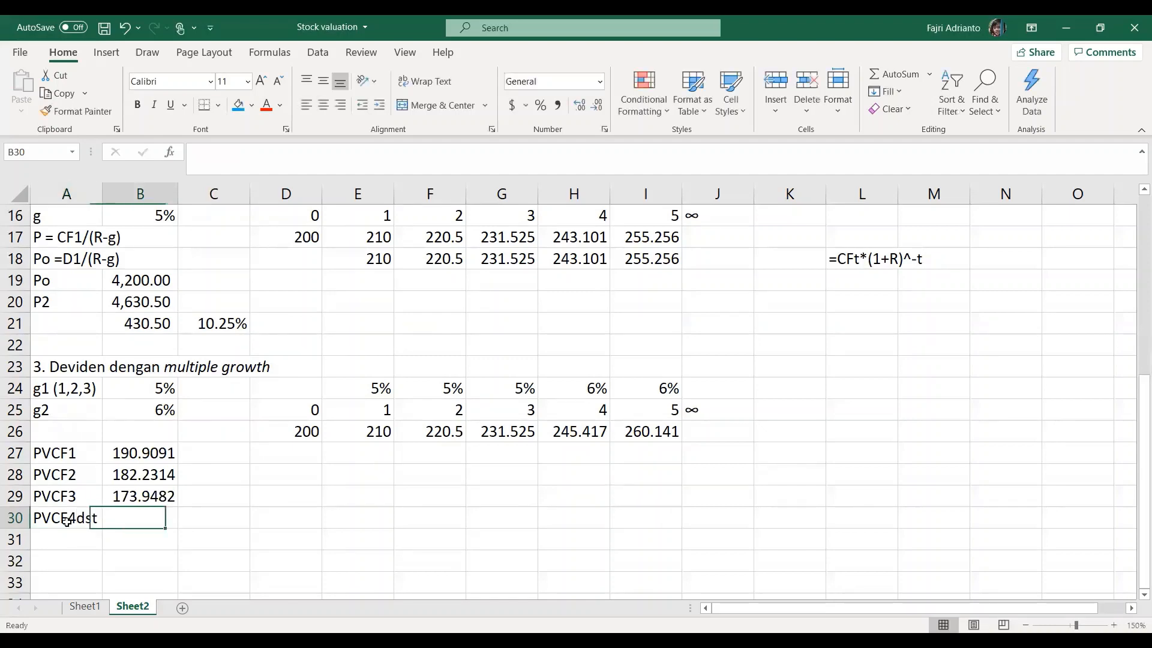
Calculate the value of the dividends from year 4 onward in B30 with the constant-growth formula =H26/(B10-B25).
text(=)
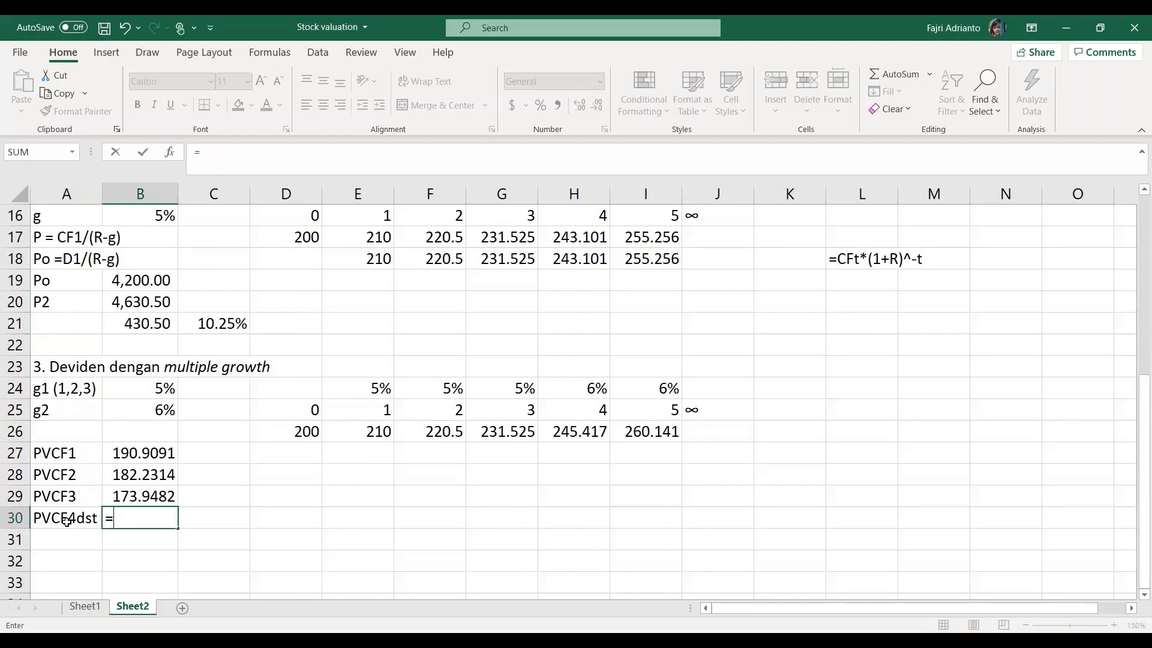
scroll(142, 331, up, 2)
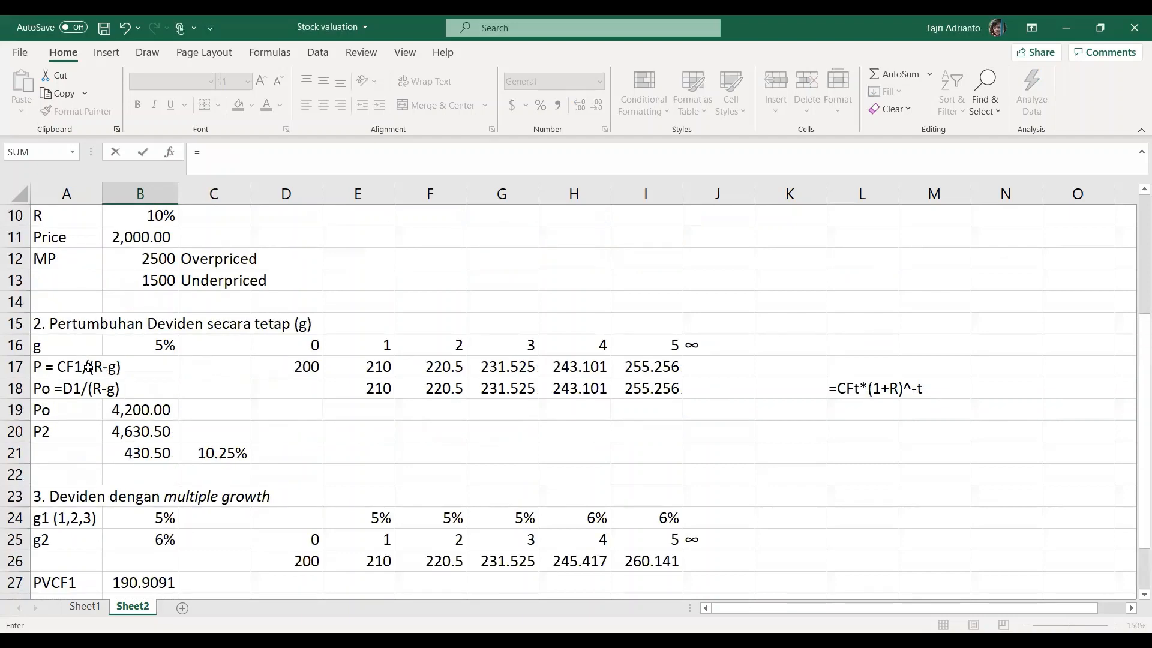
scroll(88, 367, down, 2)
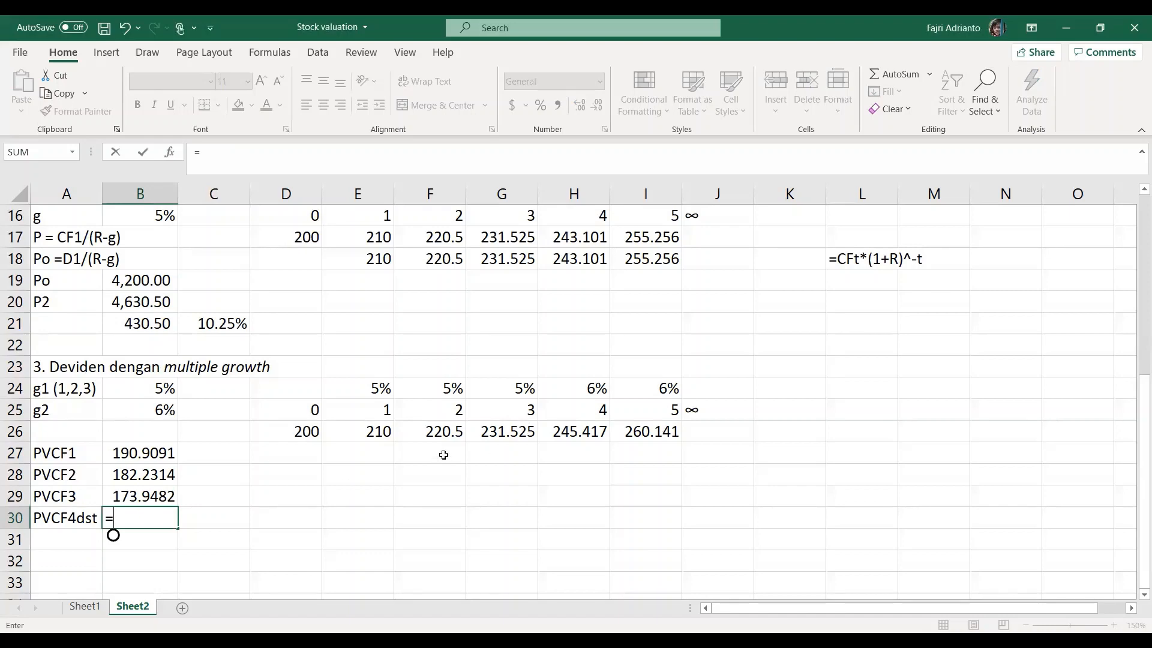
scroll(438, 460, up, 1)
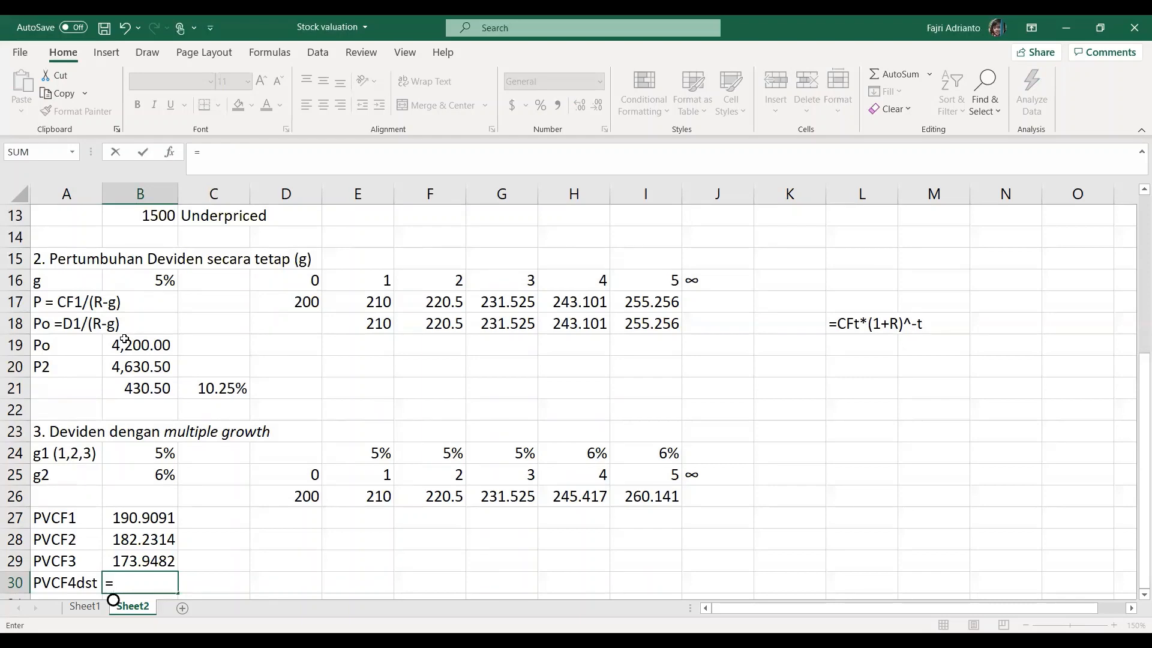
scroll(132, 347, down, 1)
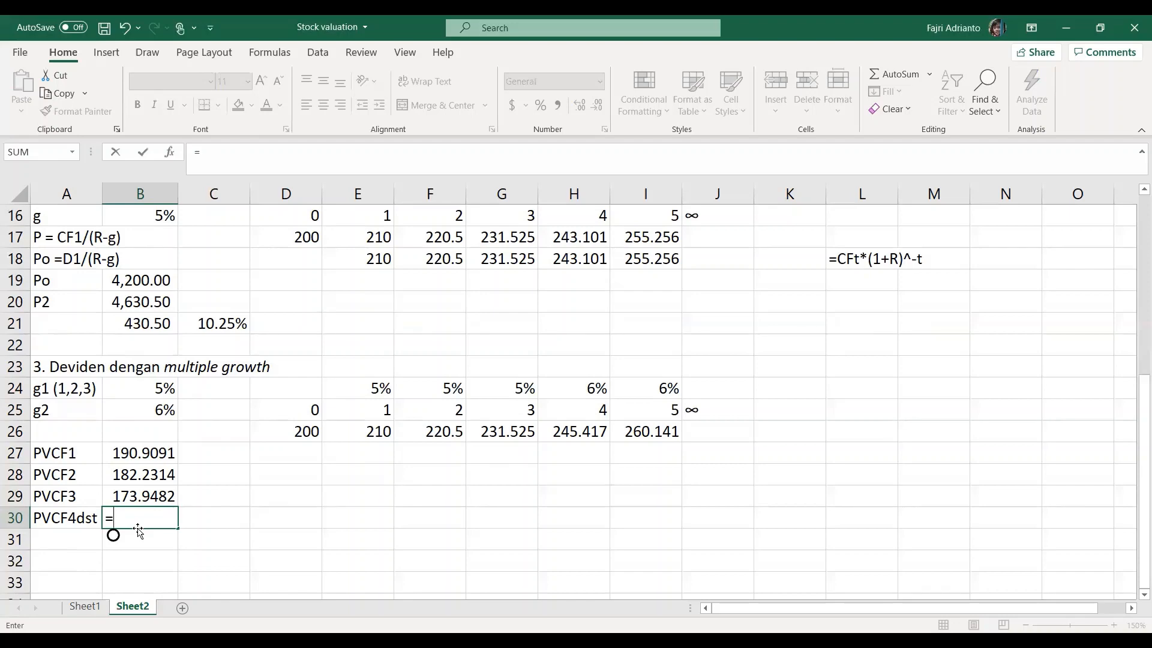
click(590, 432)
text(/)
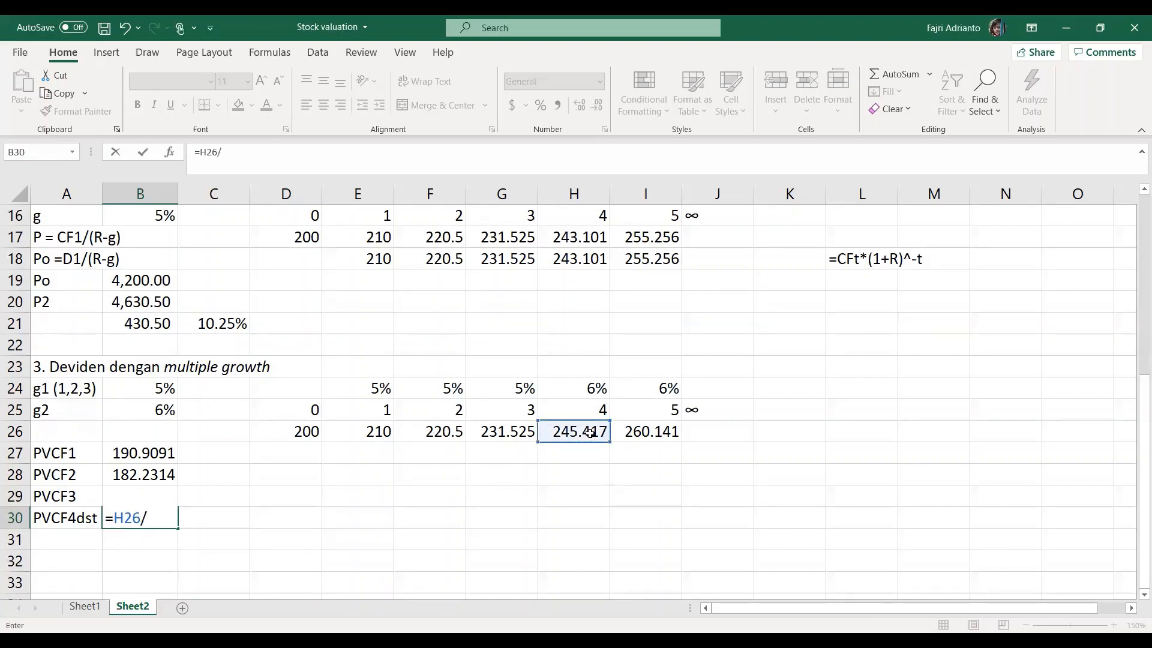
text(()
scroll(227, 350, up, 4)
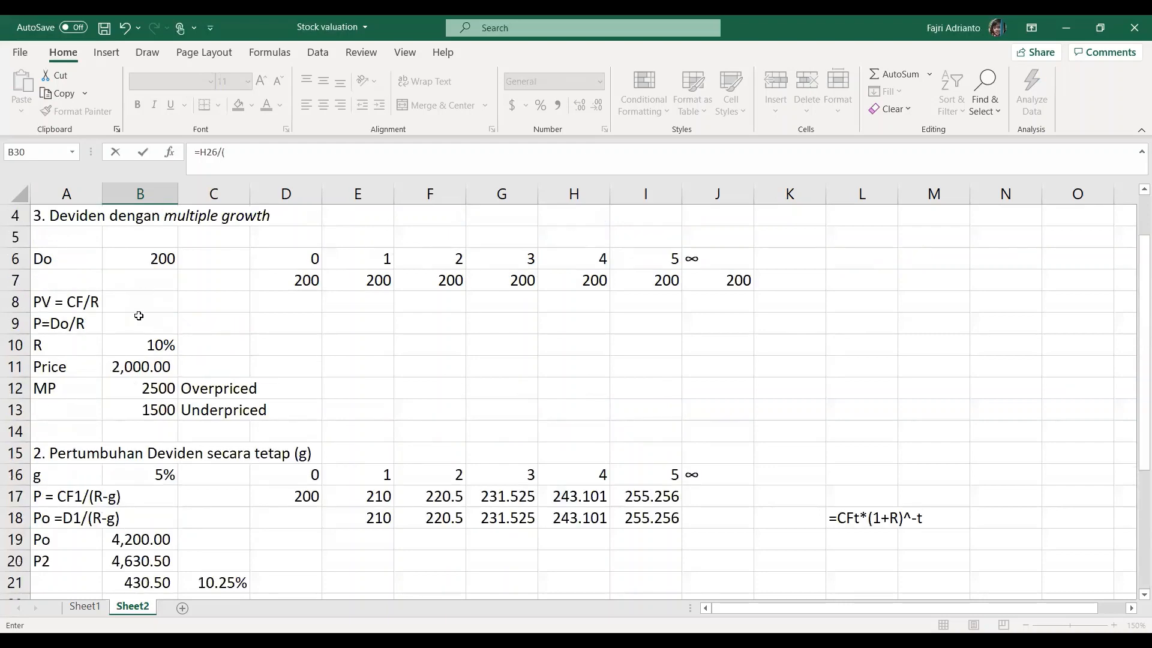
click(130, 345)
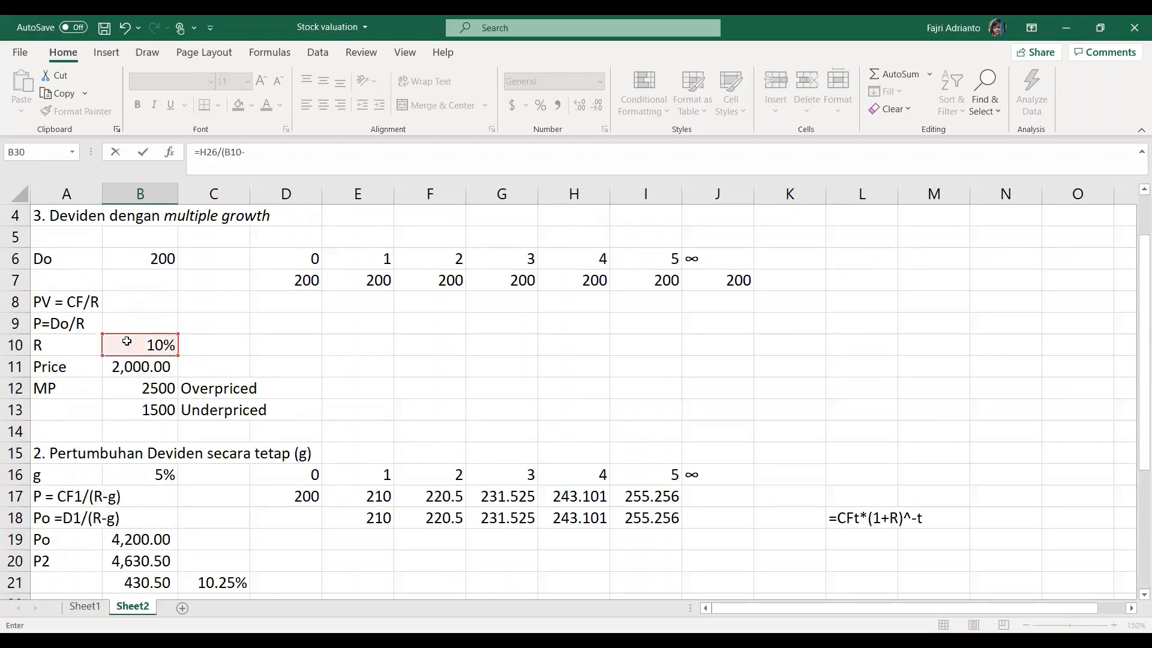
text(-)
scroll(144, 360, down, 1)
scroll(127, 437, down, 2)
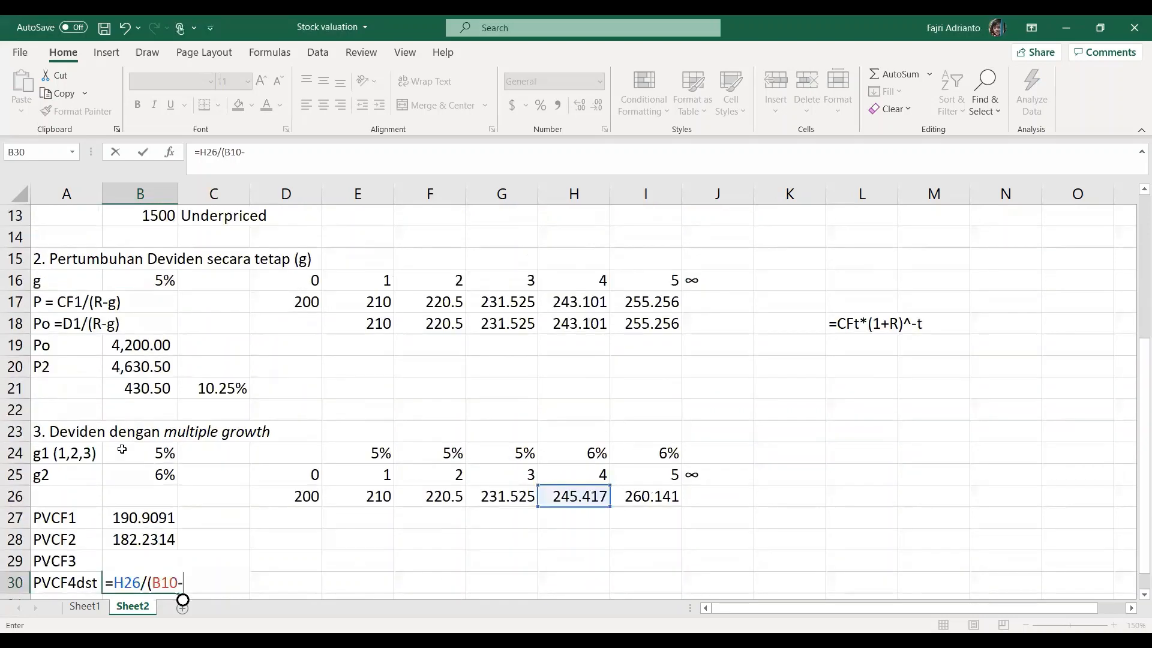
click(158, 477)
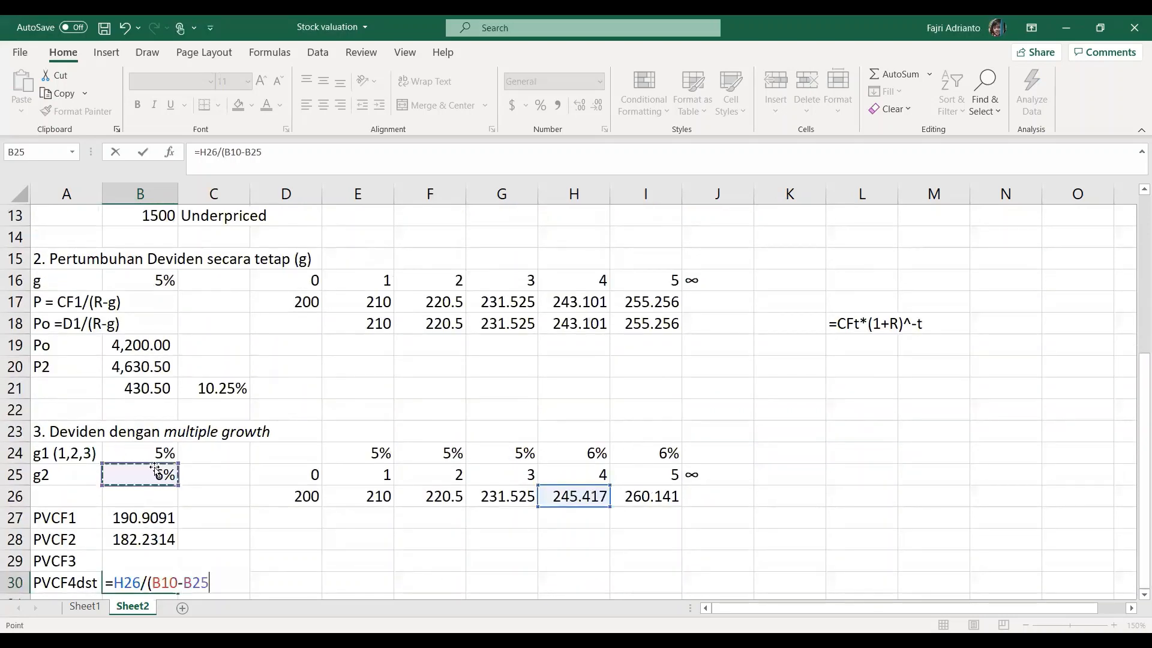
text())
key(Return)
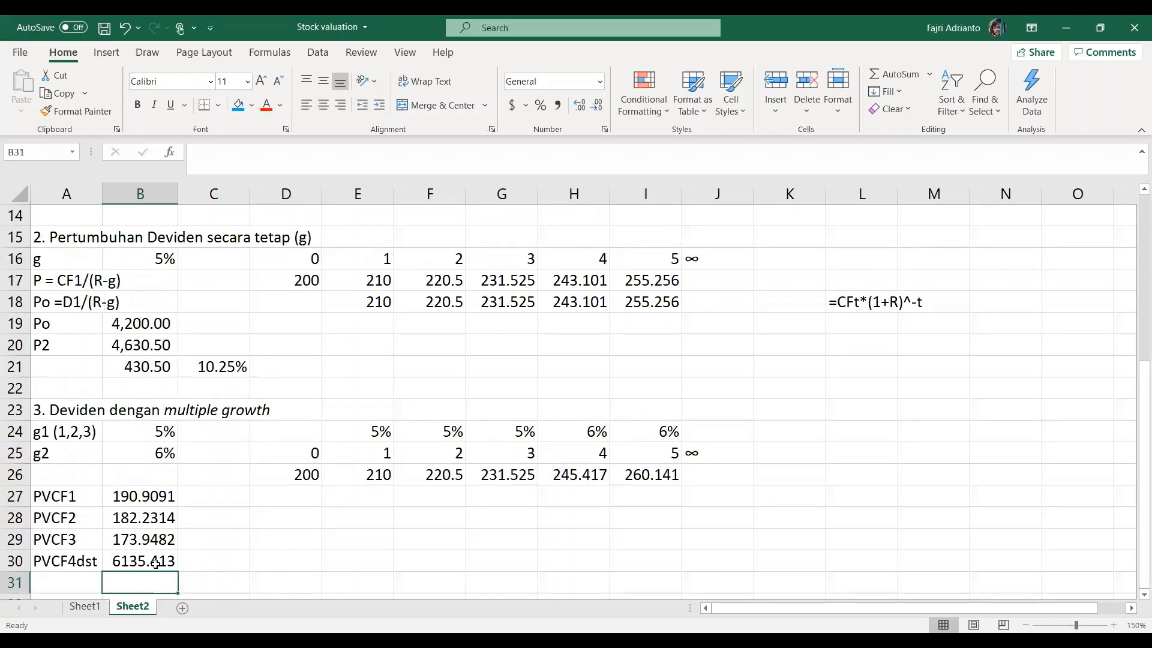
Calculate the year 1 dividend's present value in E27 with =E26*(1+$B$10)^-E25 and fill the formula across to G27.
click(519, 489)
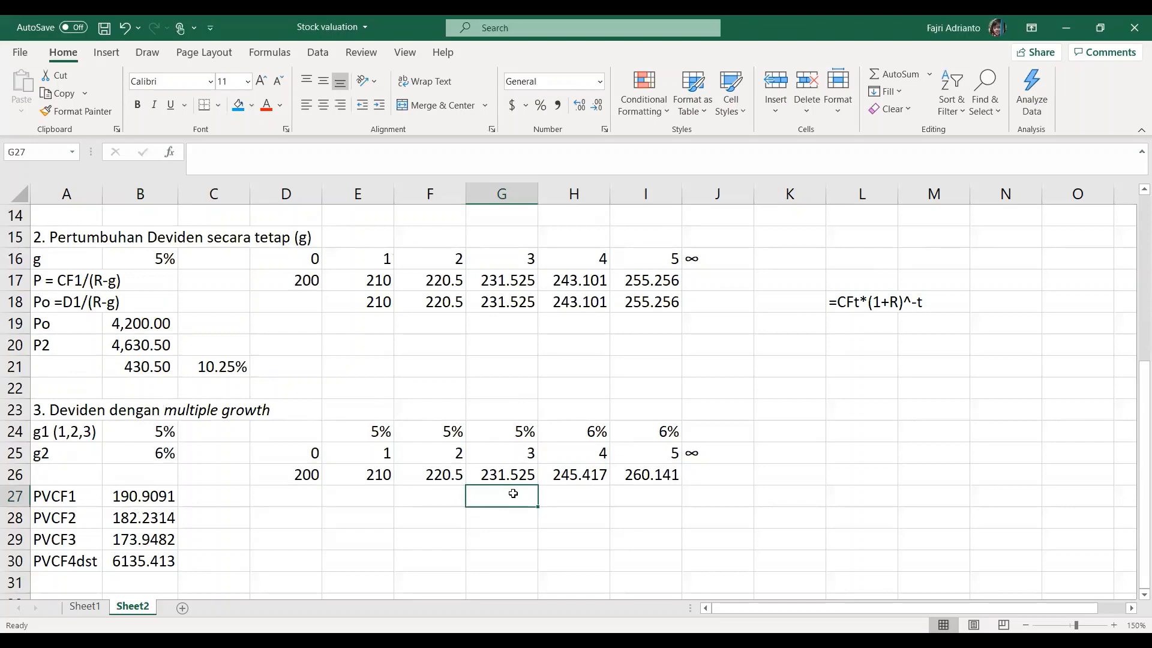
click(367, 494)
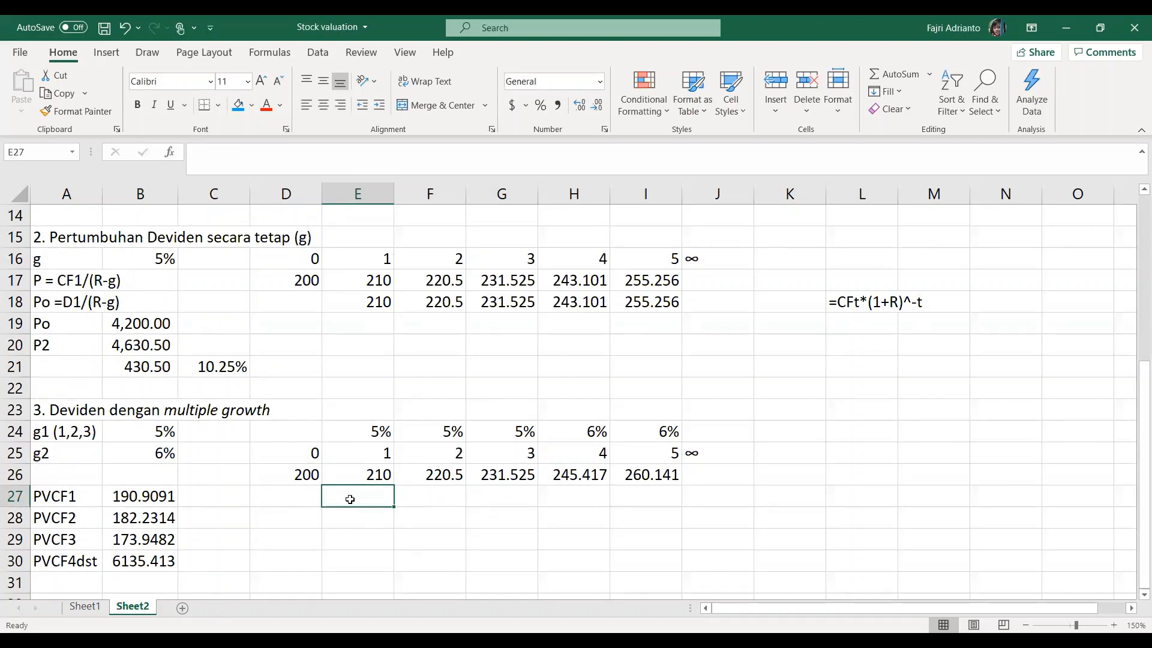
text(=)
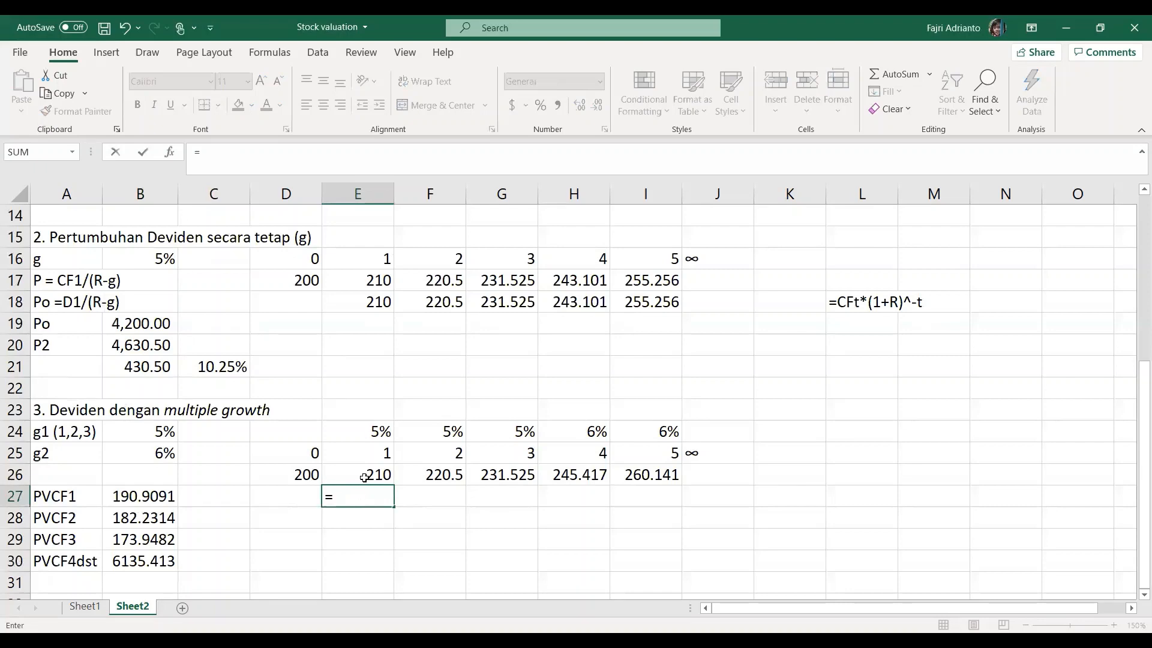
click(364, 476)
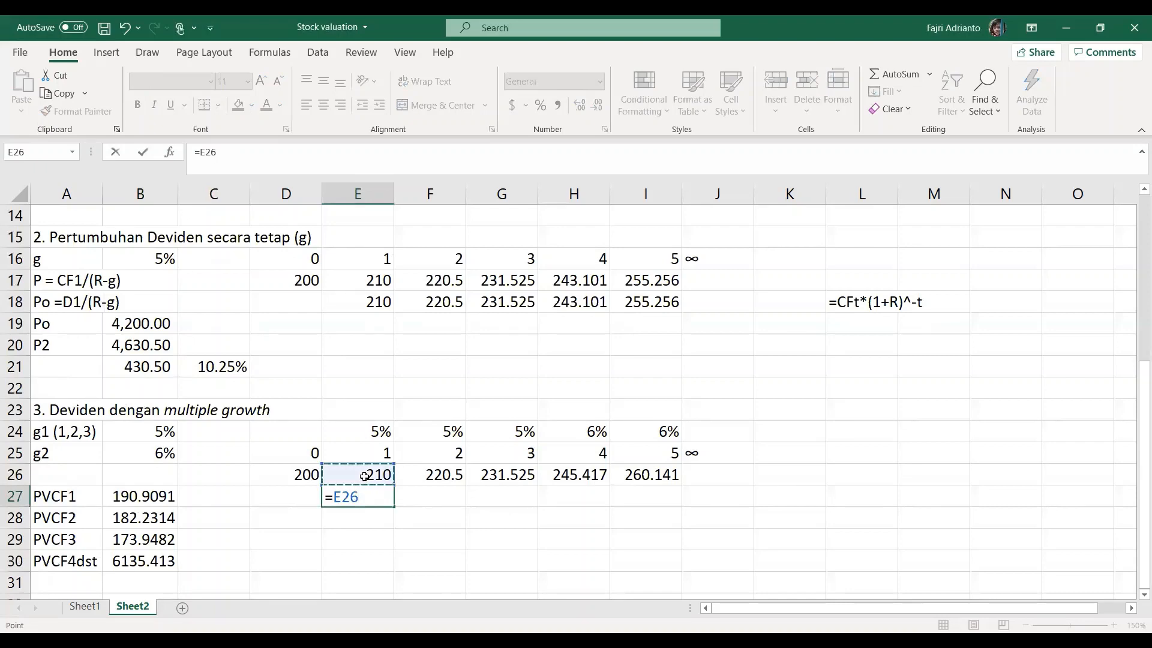
text(*)
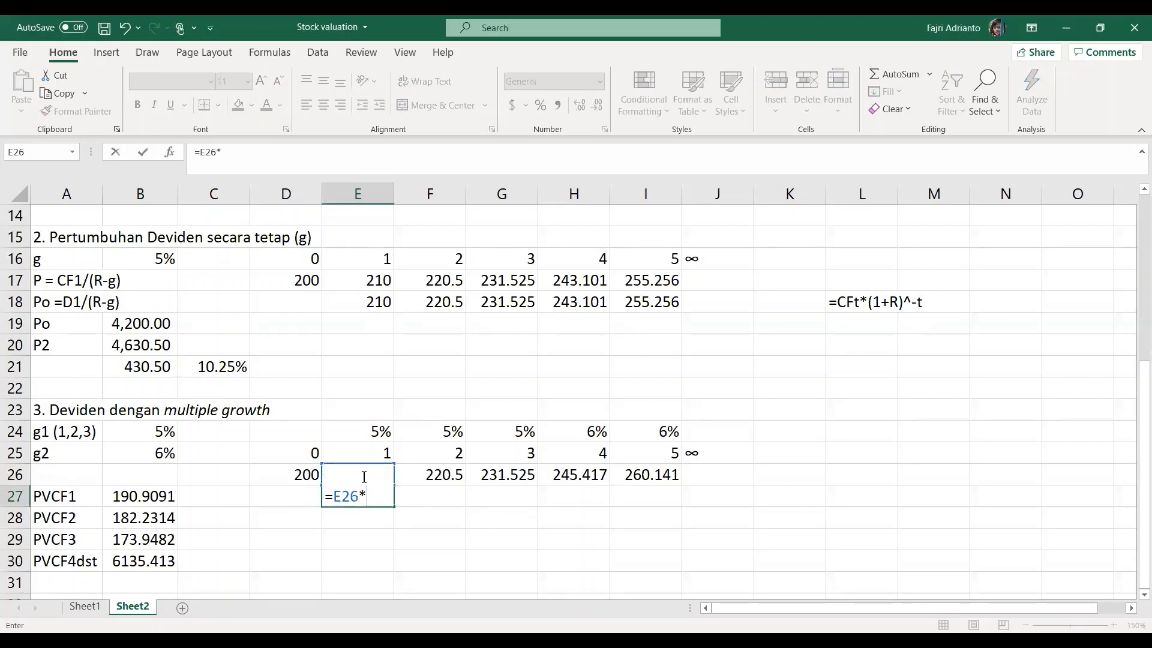
text((1+)
scroll(140, 323, up, 2)
click(141, 259)
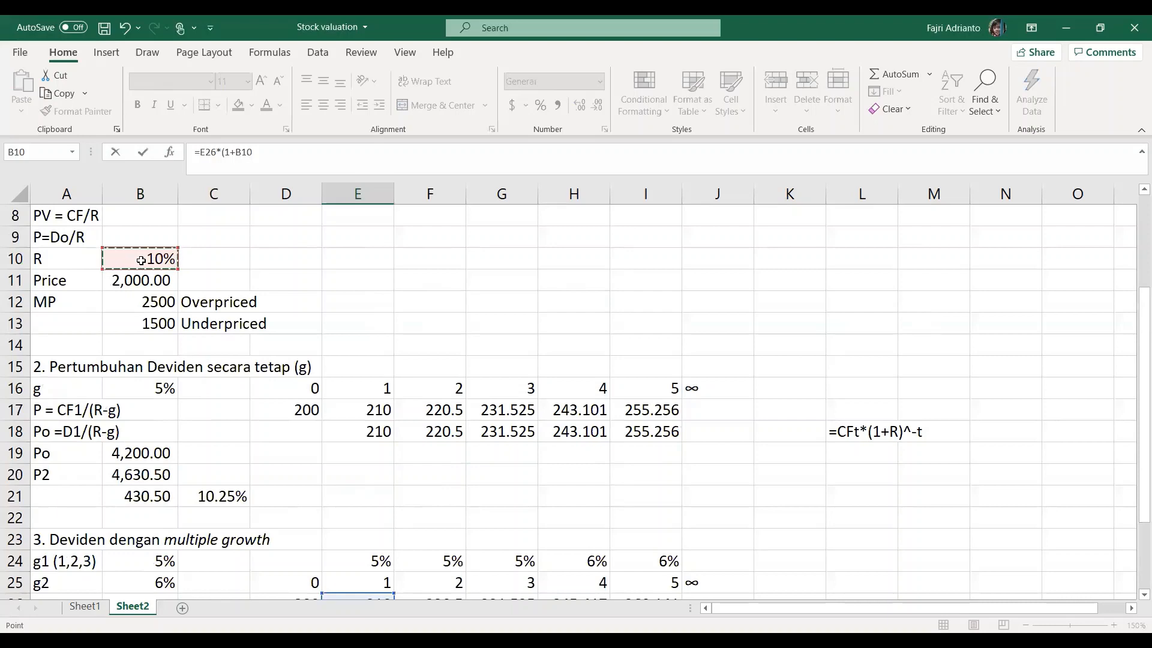
key(F4)
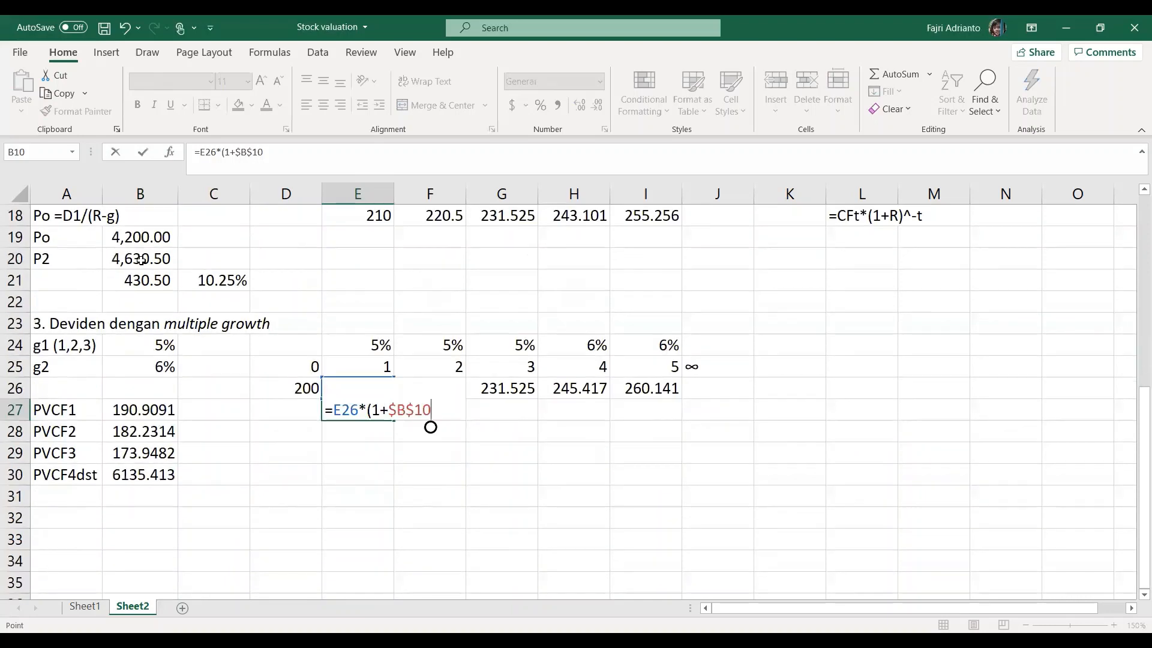
text()^-)
click(343, 363)
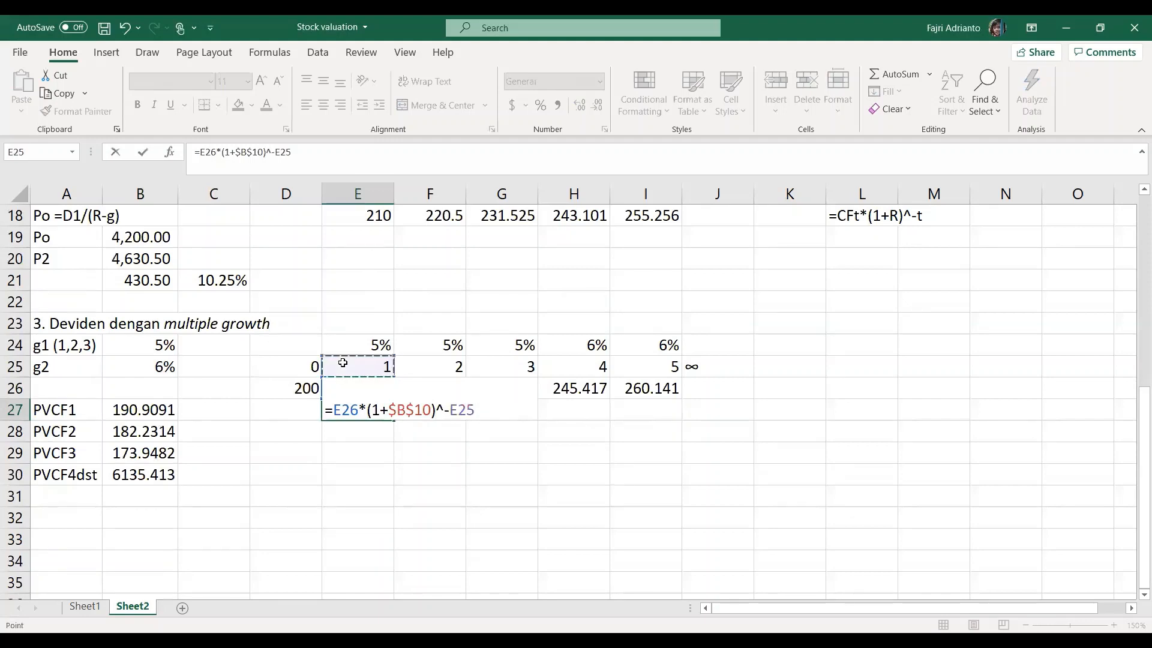
key(Return)
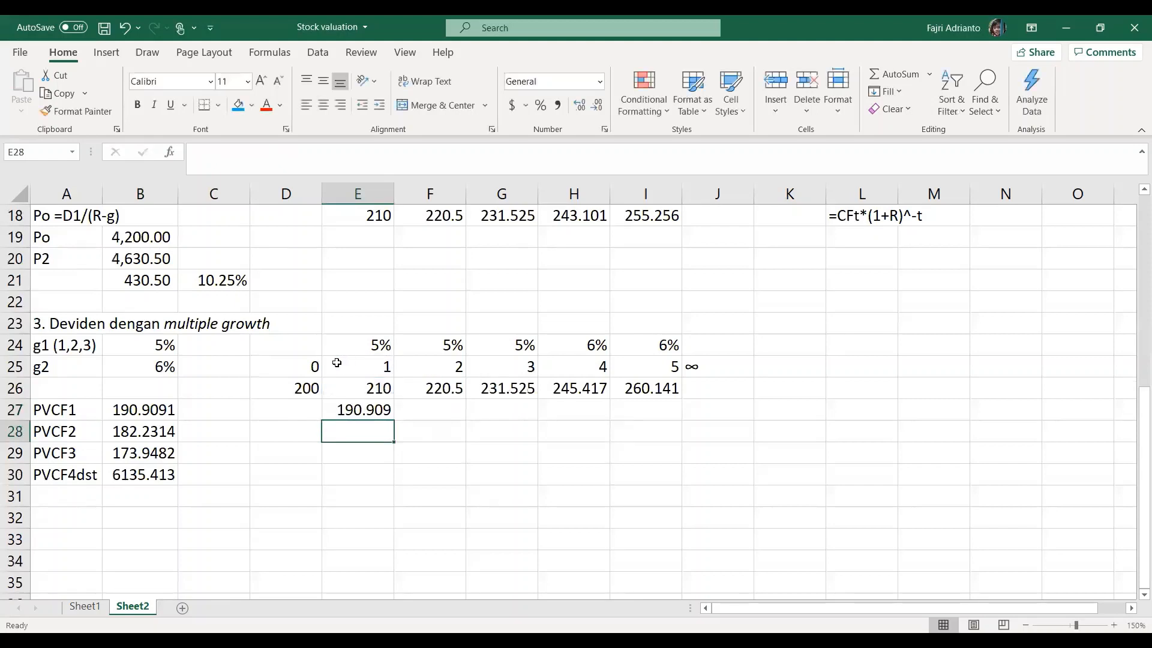
click(364, 412)
drag(394, 420, 535, 418)
Calculate the value of the dividends from year 4 onward in G28, below the year 3 present value, with =H26/(B10-B25).
click(571, 393)
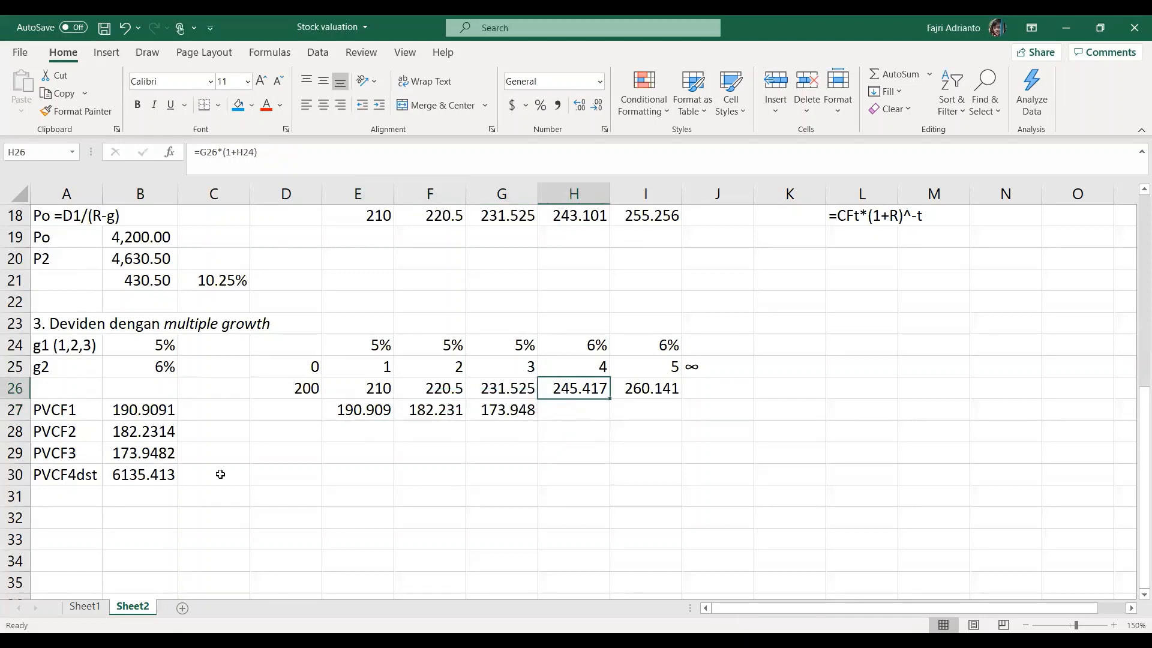
click(124, 477)
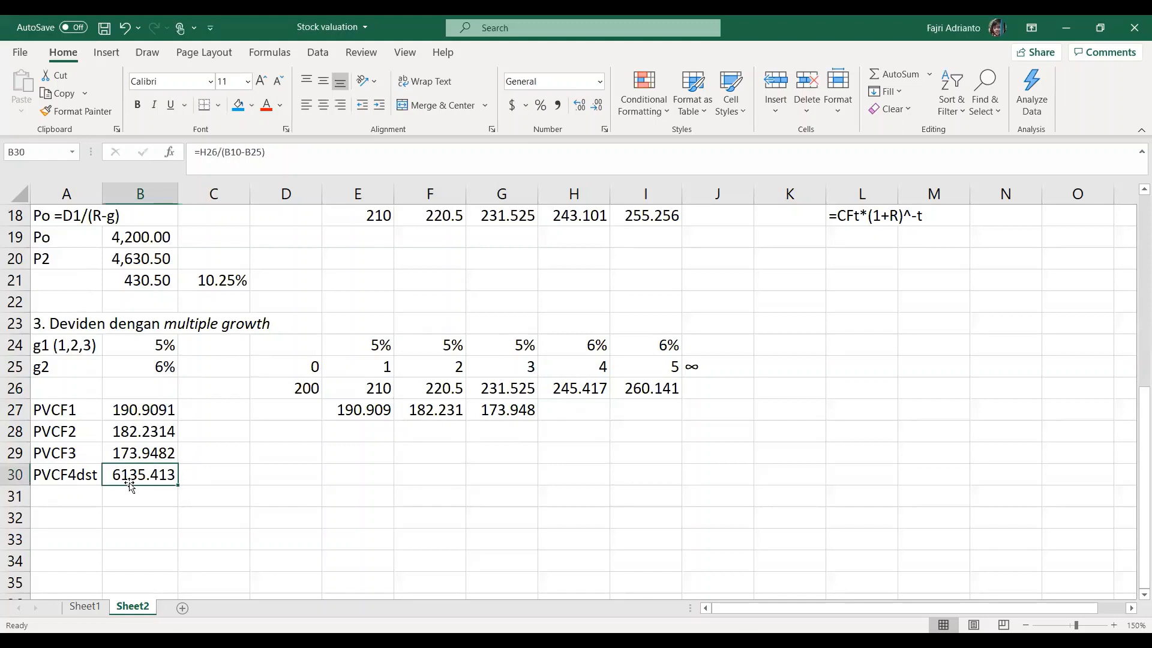
click(509, 433)
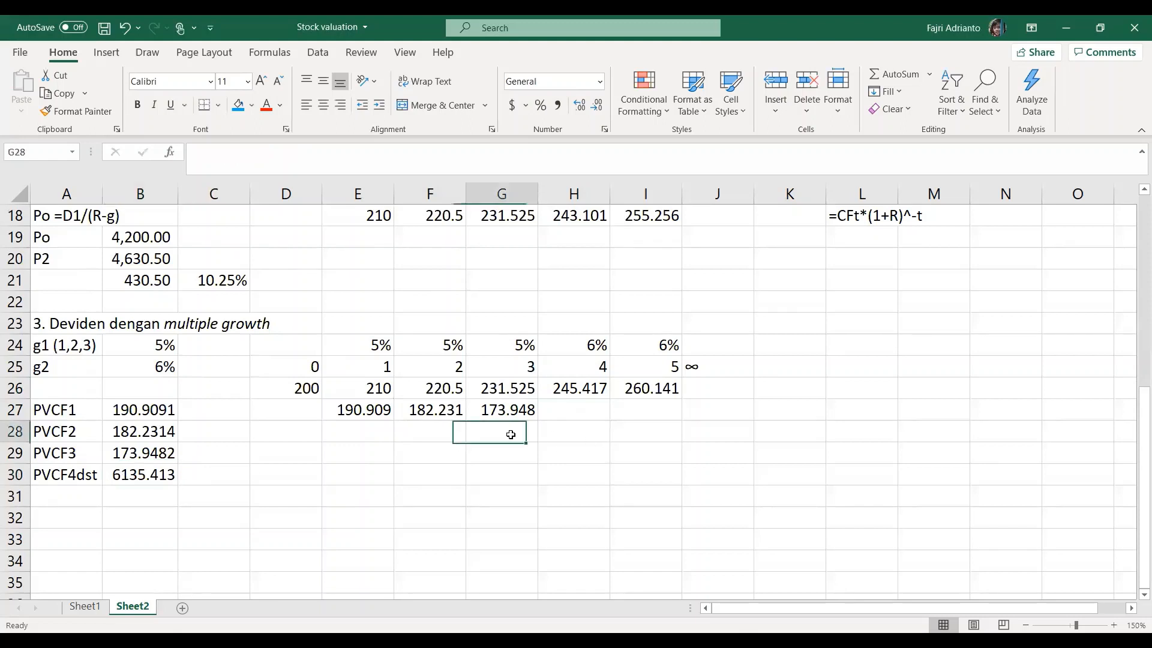
text(=)
click(576, 387)
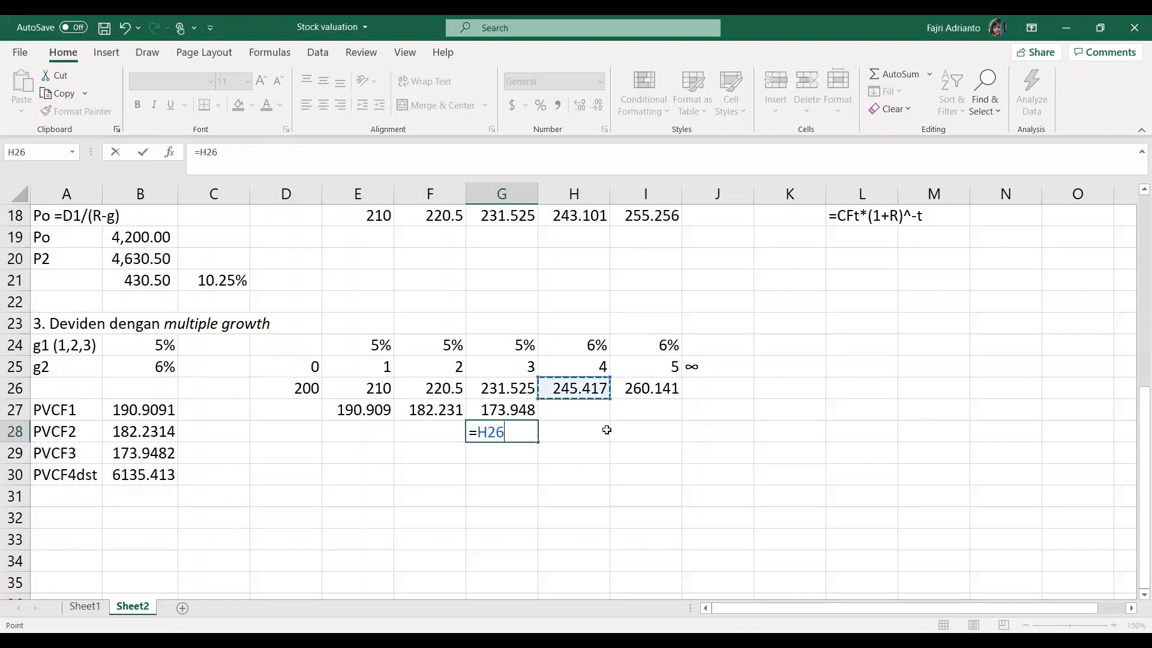
text(/)
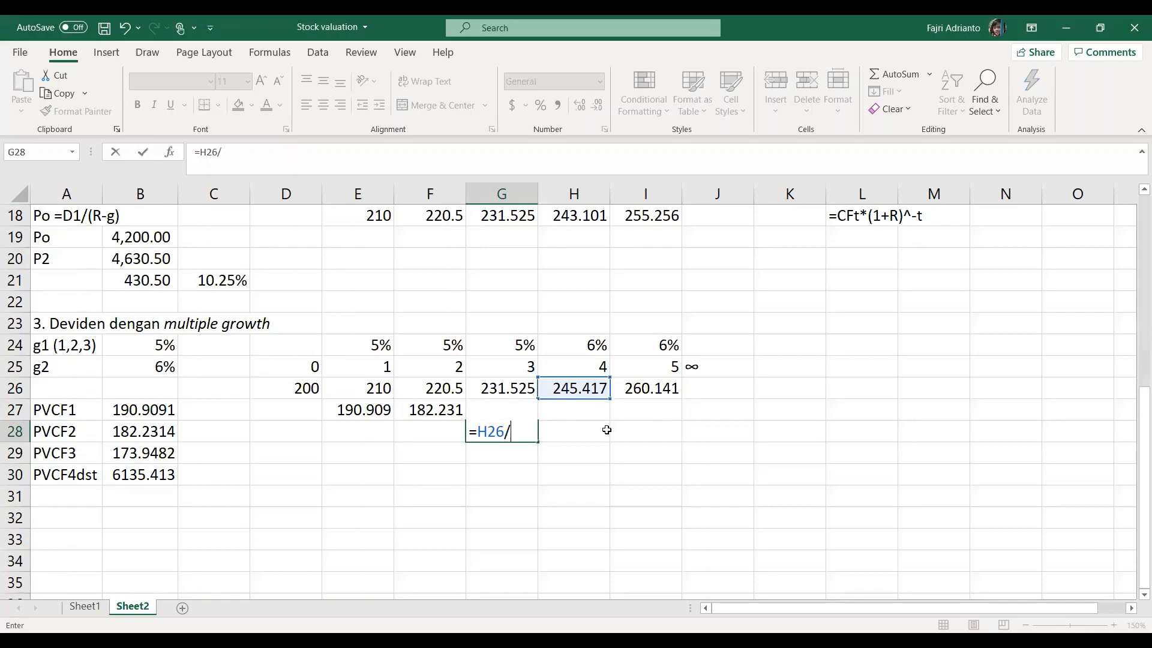
text(()
scroll(141, 300, up, 4)
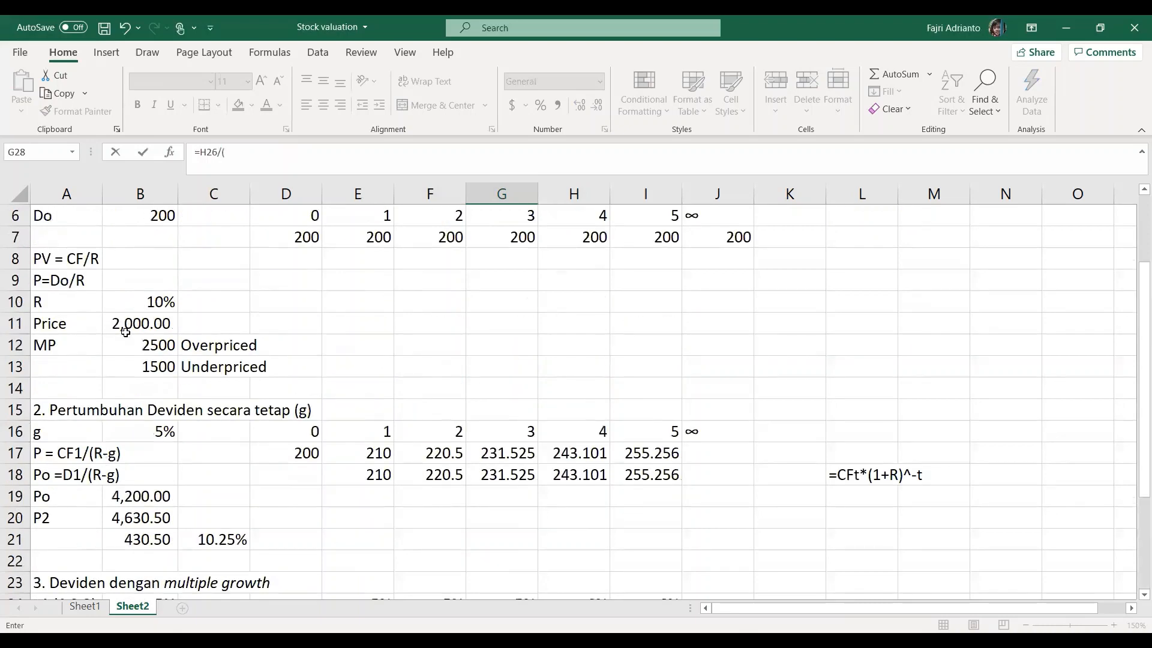
click(149, 300)
text(-)
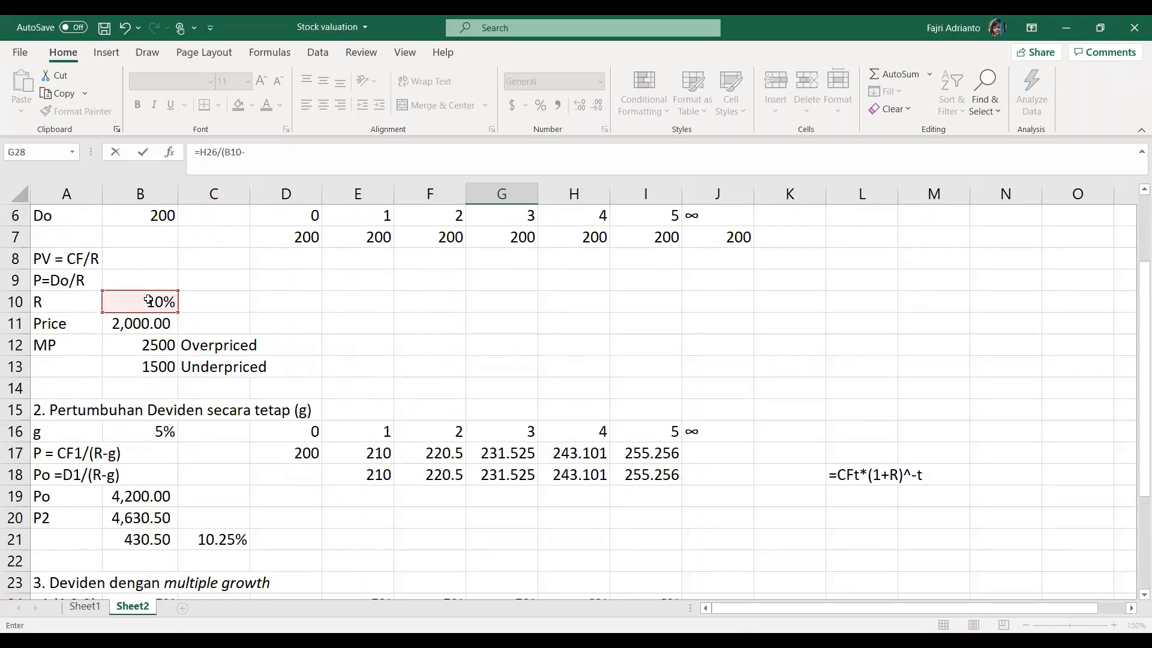
scroll(149, 300, down, 3)
click(146, 429)
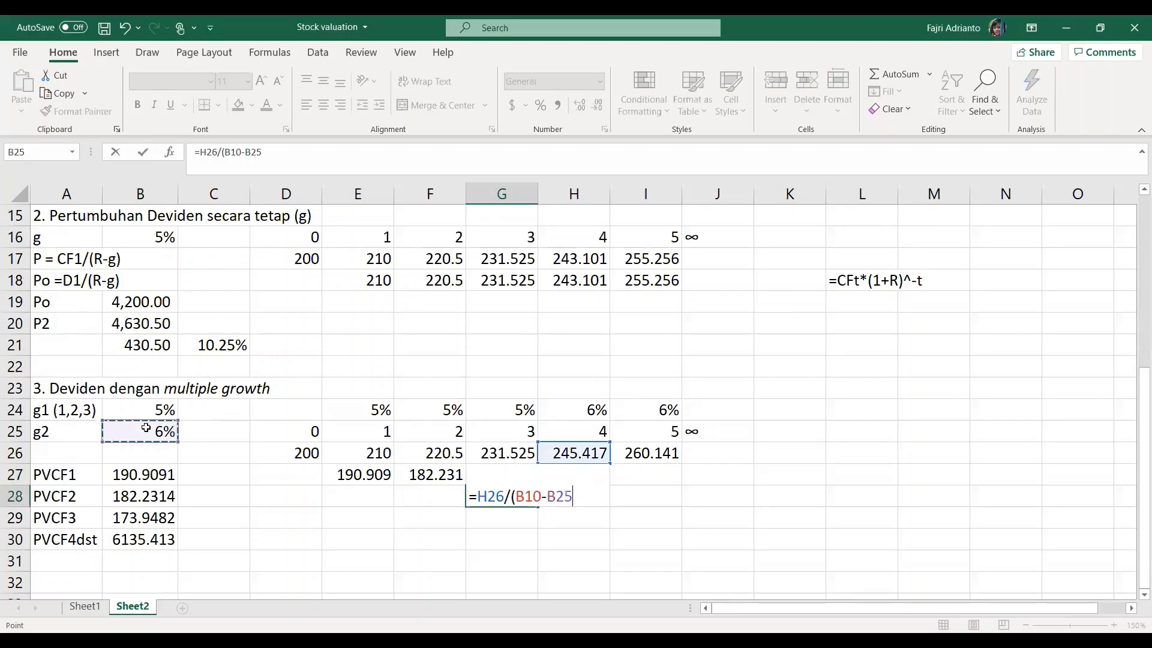
text())
key(Return)
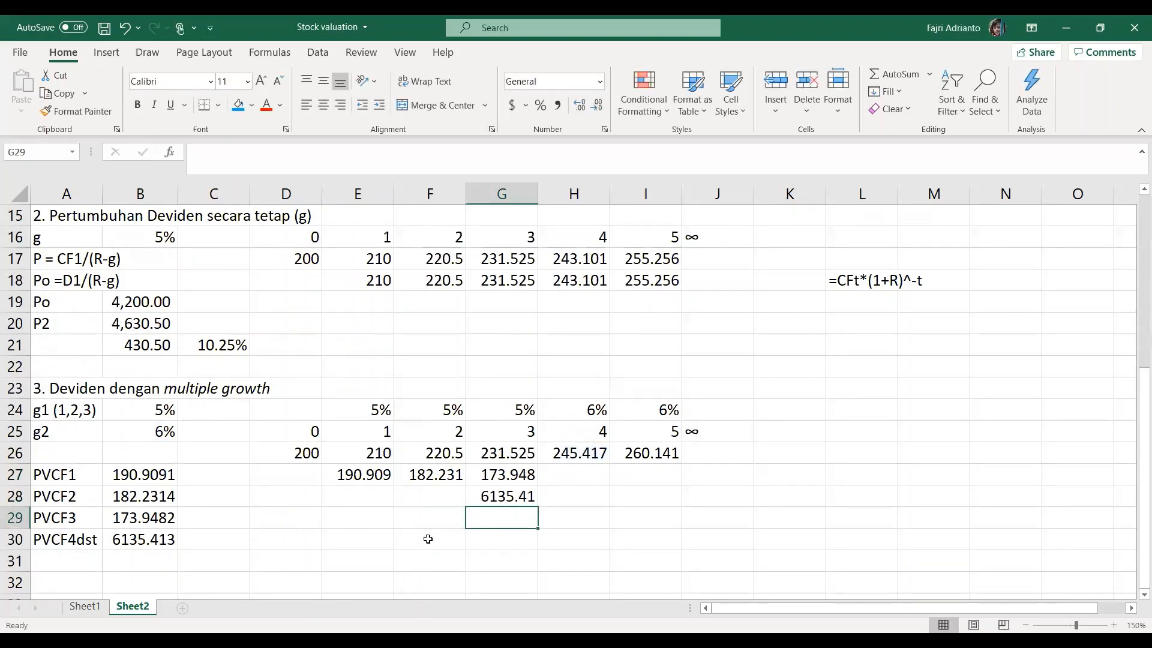
Move the present values in E27, F27 and G27 to D27, D28 and D29, and the year-4-onward value from G28 to G30.
click(418, 475)
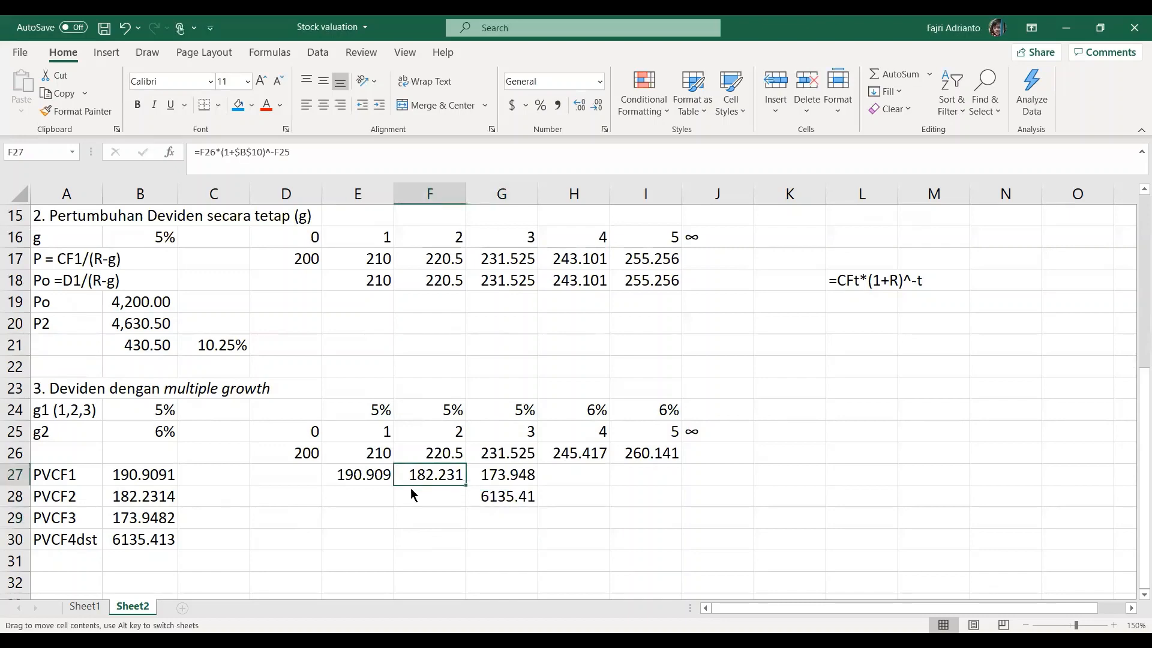
drag(412, 493, 246, 506)
click(493, 478)
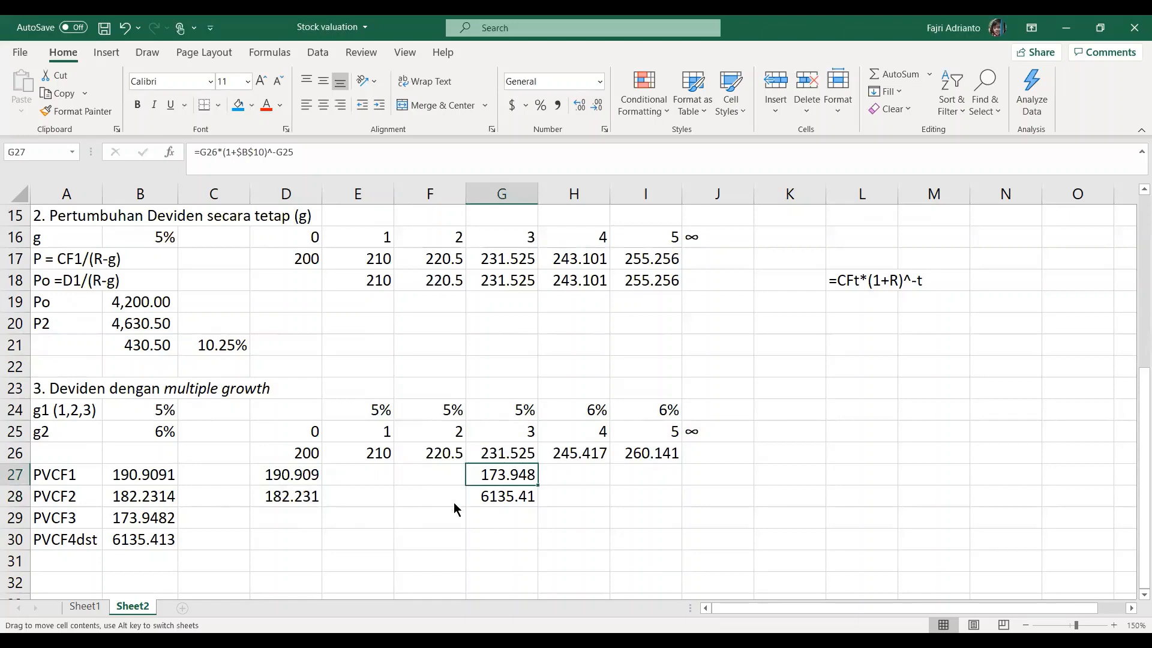
drag(327, 527, 311, 520)
click(495, 496)
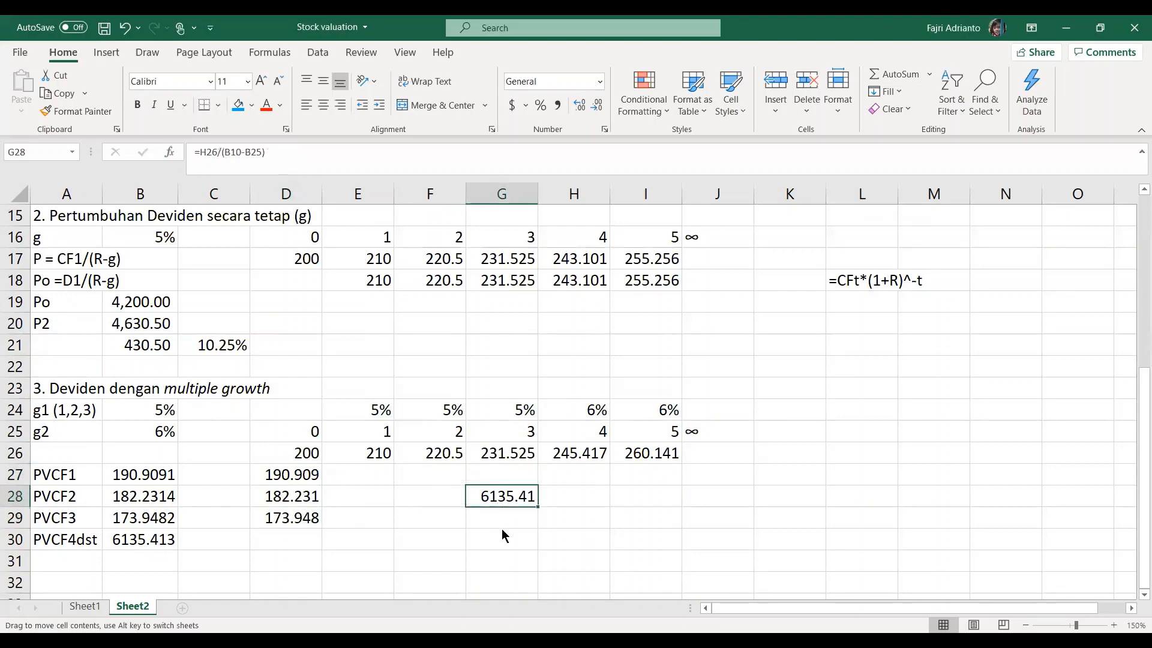
drag(502, 530, 502, 532)
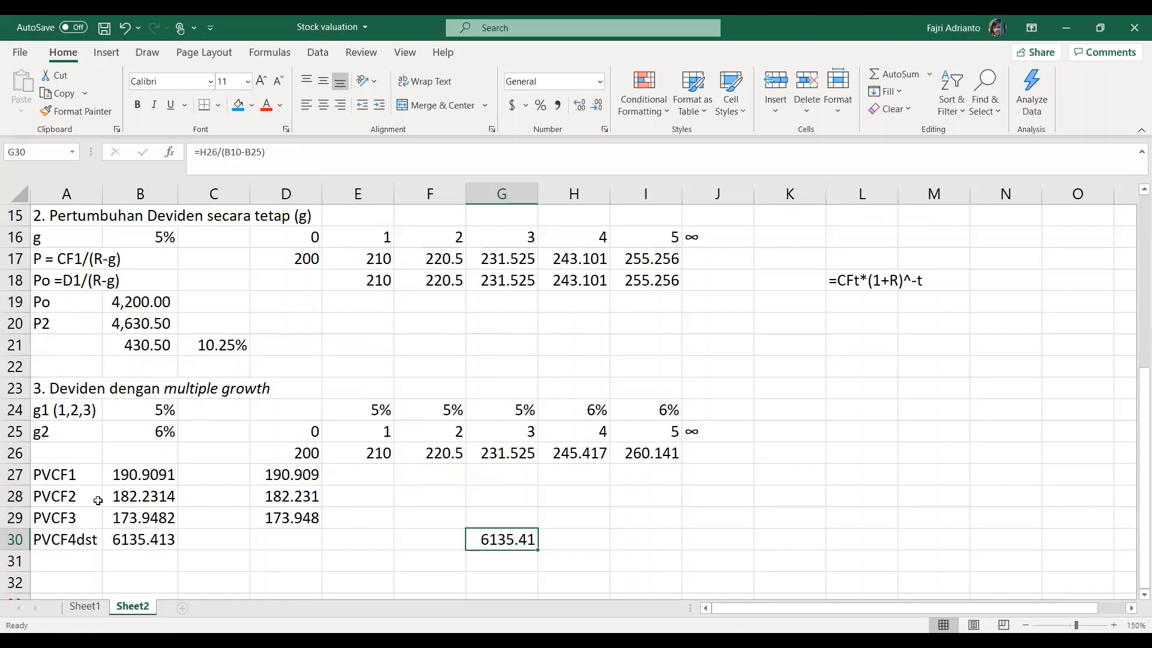
Change the label of the year-4-onward value in A30 to PV3CF4dst.
click(48, 540)
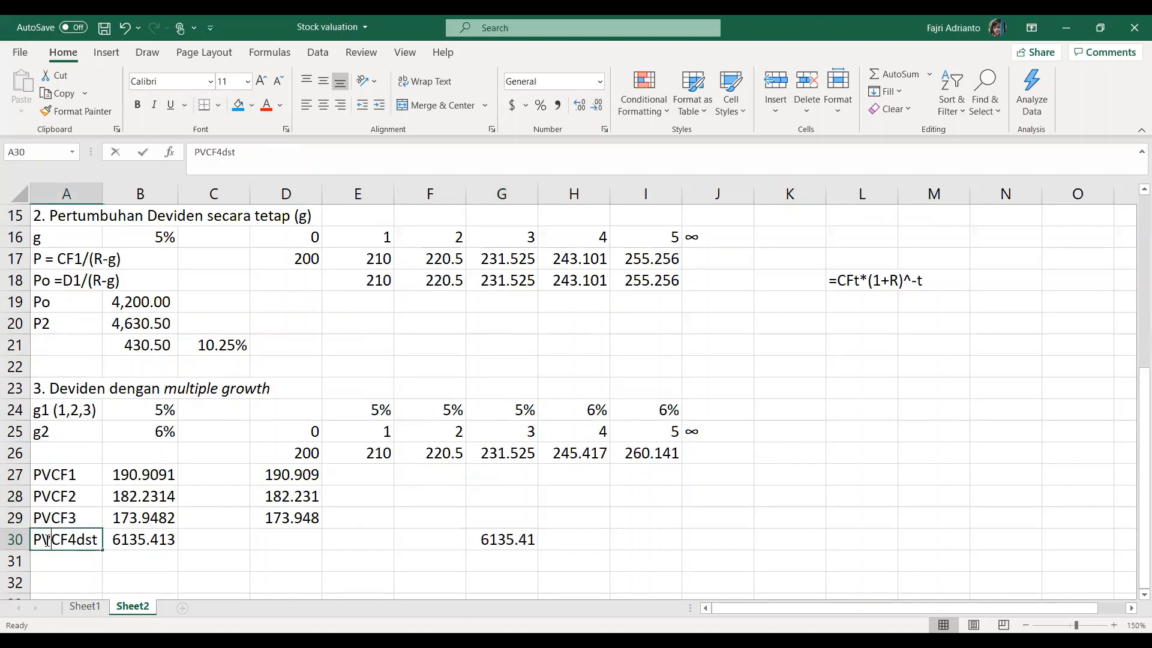
double_click(48, 540)
text(3)
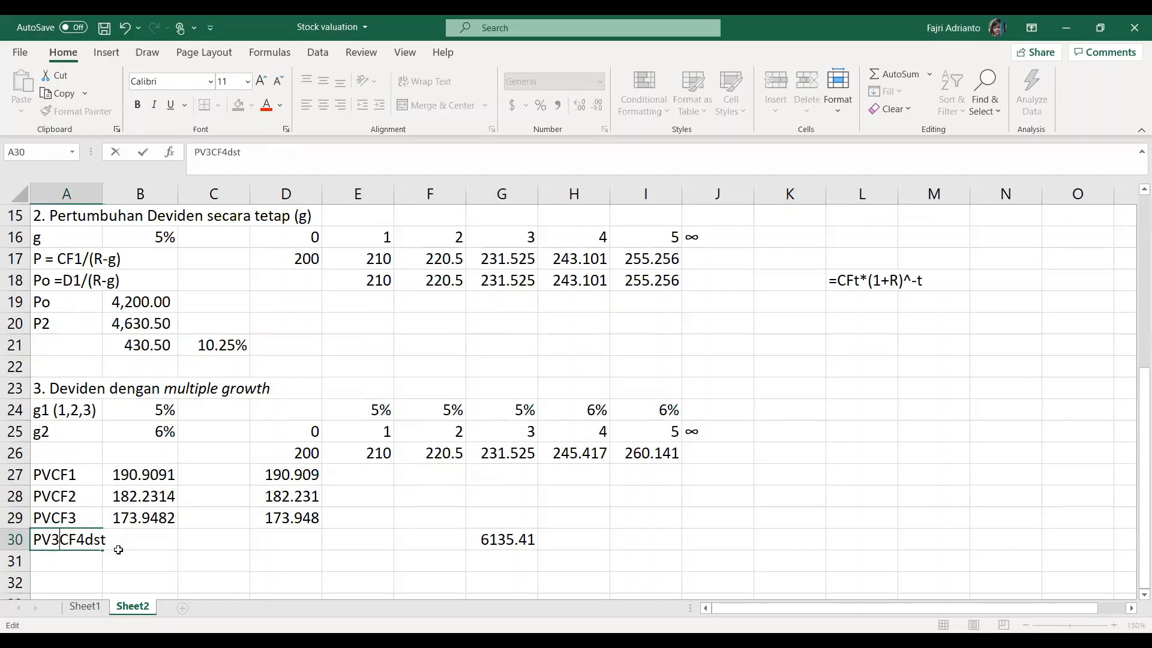
click(78, 568)
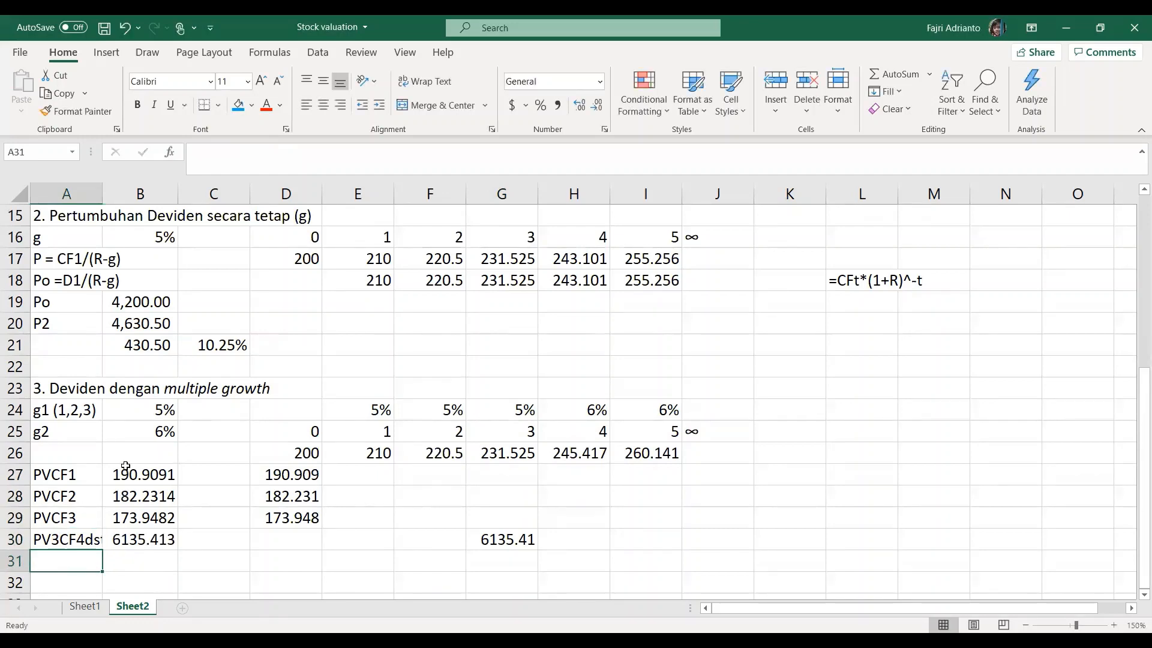
Move the three present values in B27:B29 to C27:C29 and label A31 as PV.
drag(125, 471, 192, 502)
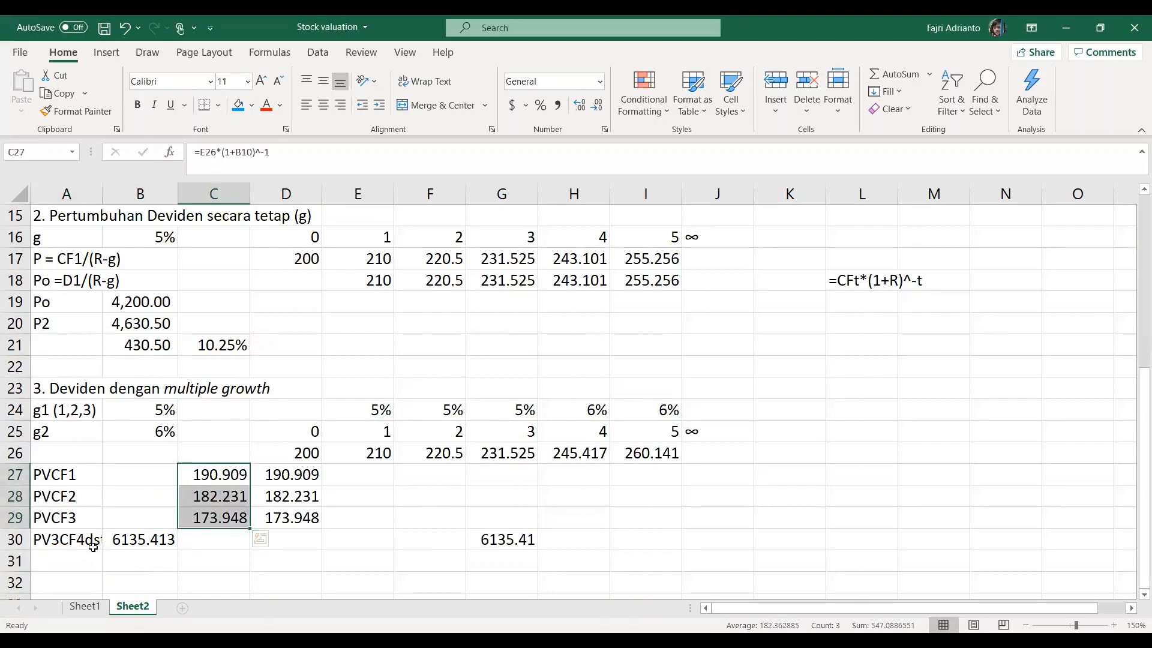
click(93, 548)
click(71, 567)
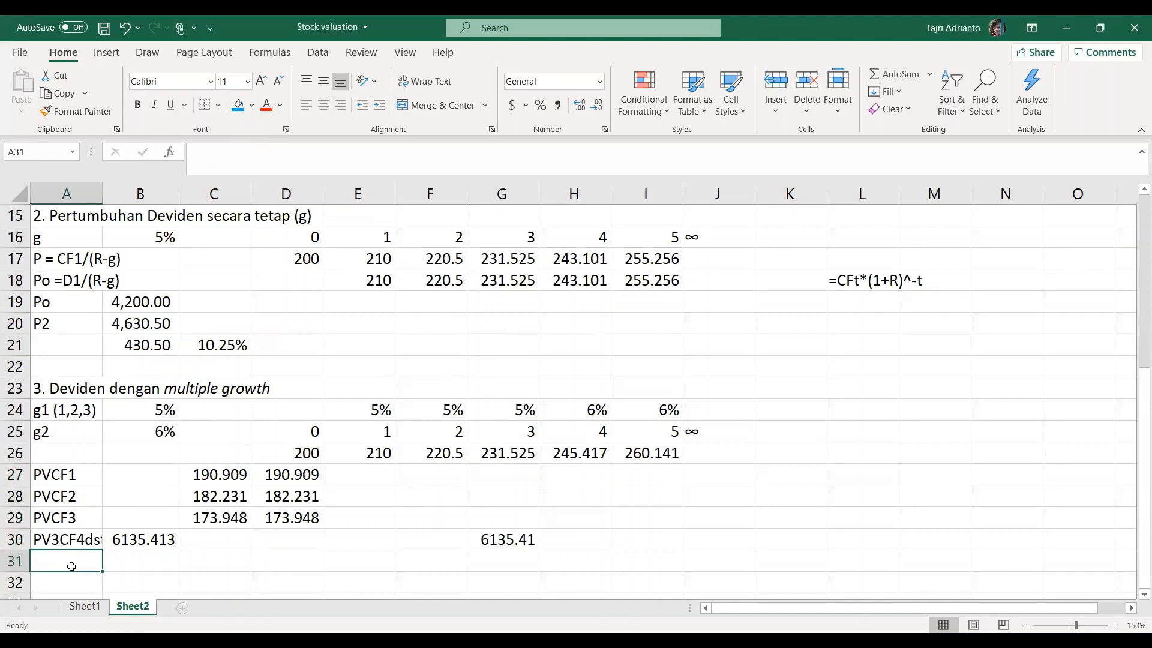
text(PV)
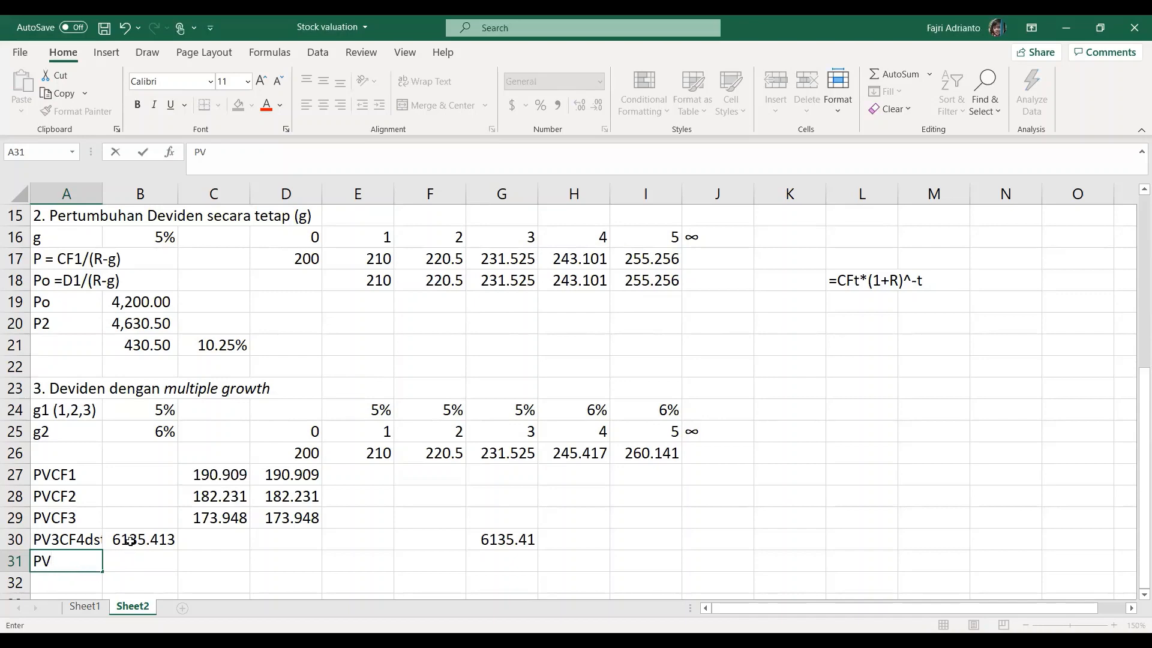
Discount the year-4-onward value in B30 back three years in C31 with =B30*(1+B10)^-3.
click(211, 559)
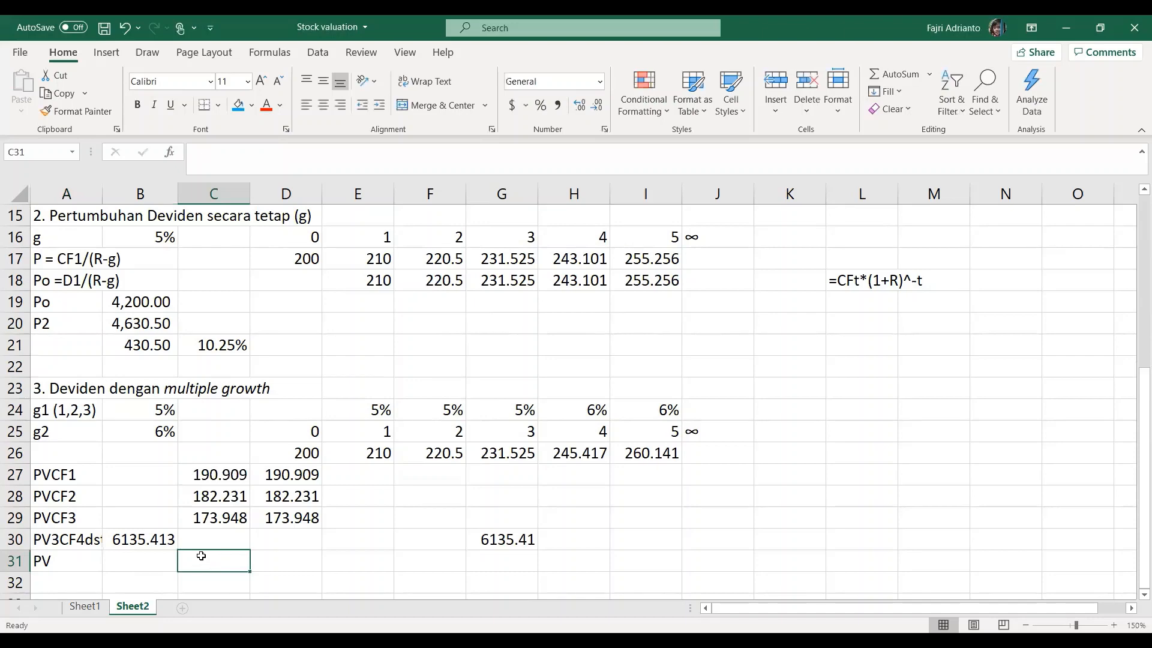
double_click(234, 560)
text(=)
click(152, 542)
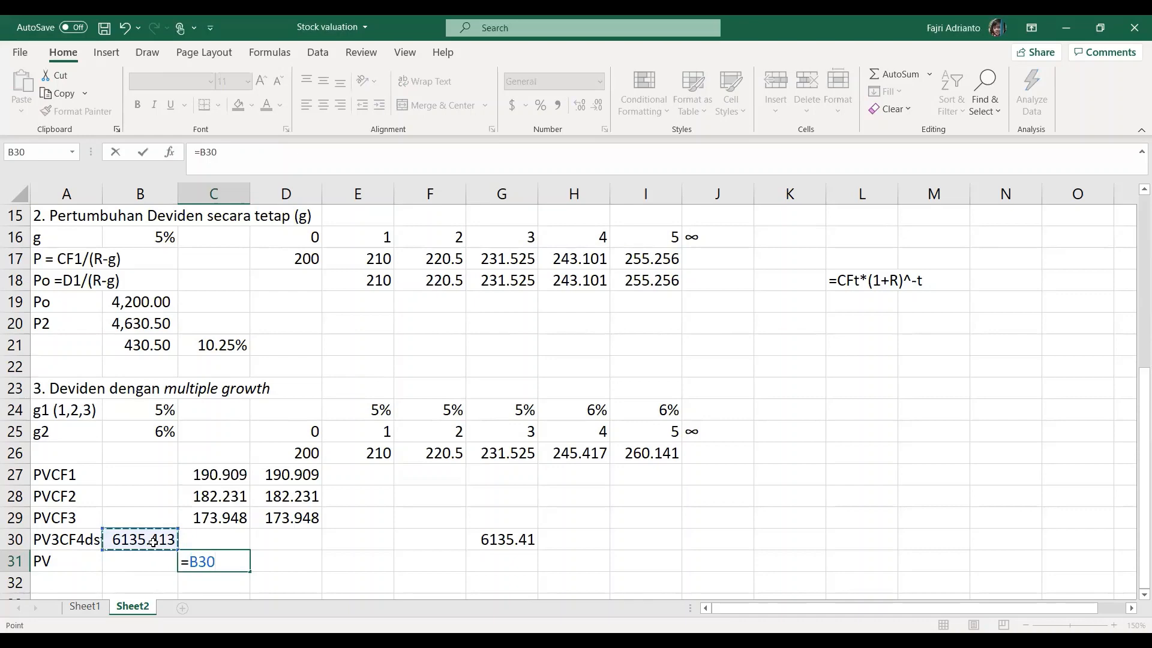
text(*(1+)
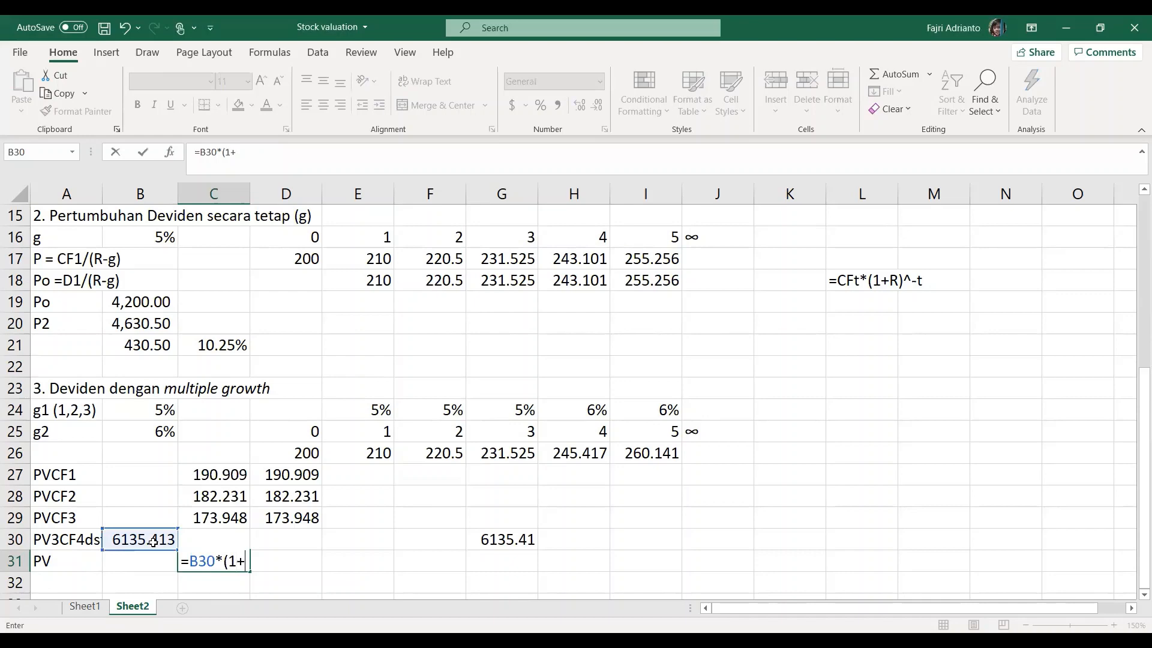
scroll(84, 373, up, 4)
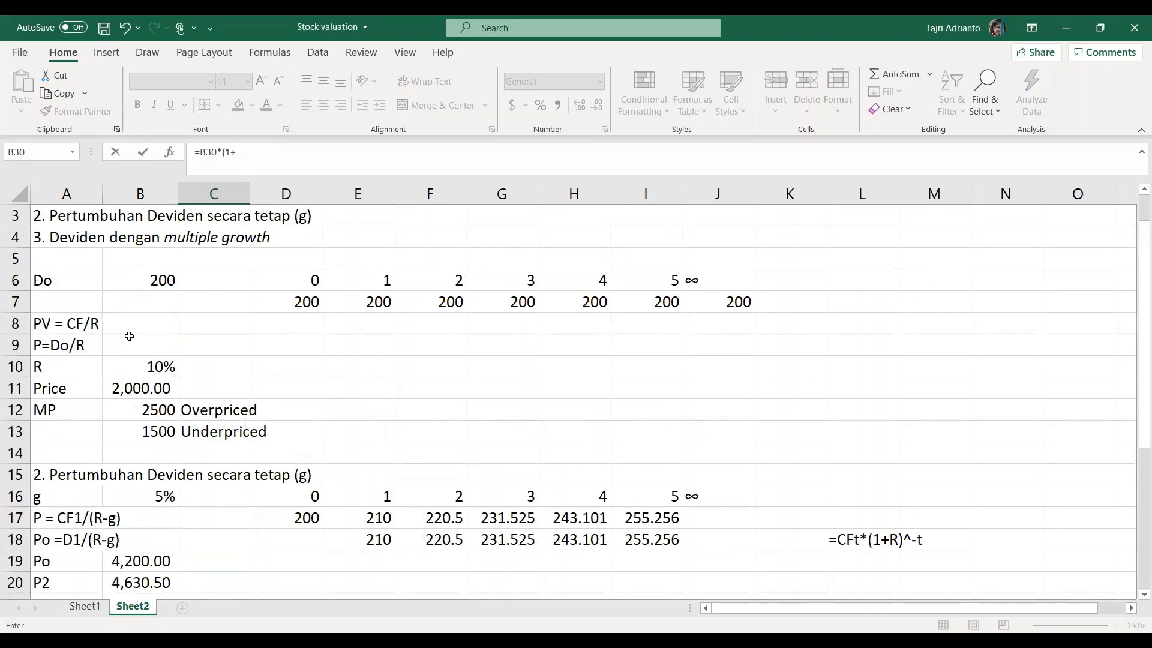
click(139, 368)
text())
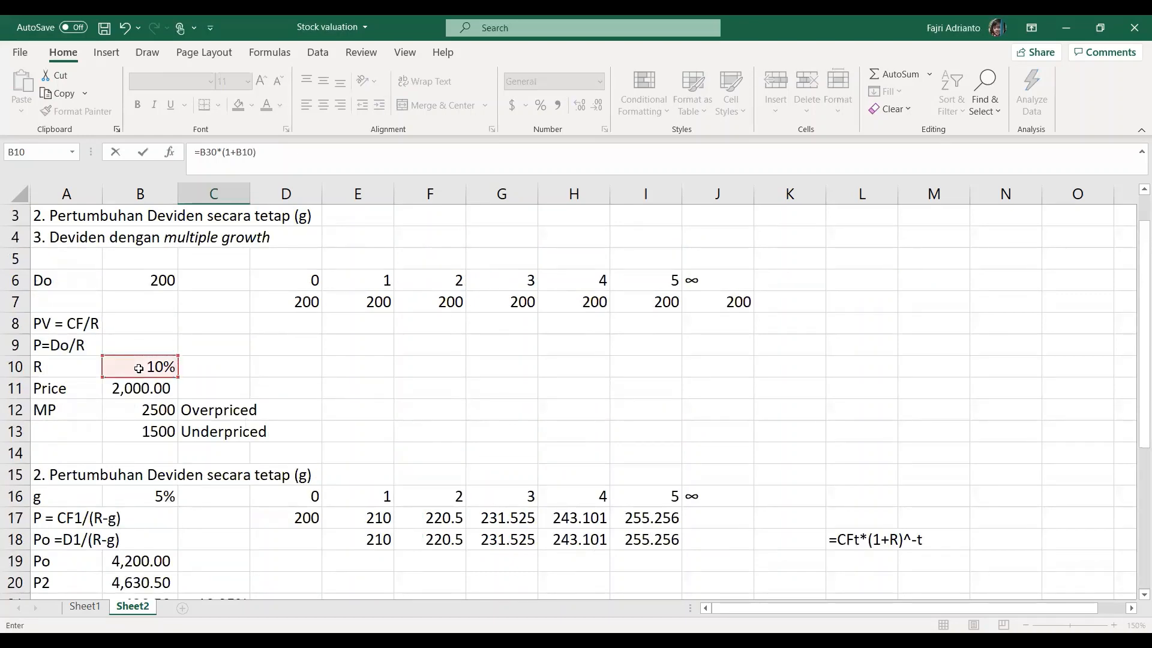
scroll(144, 368, down, 6)
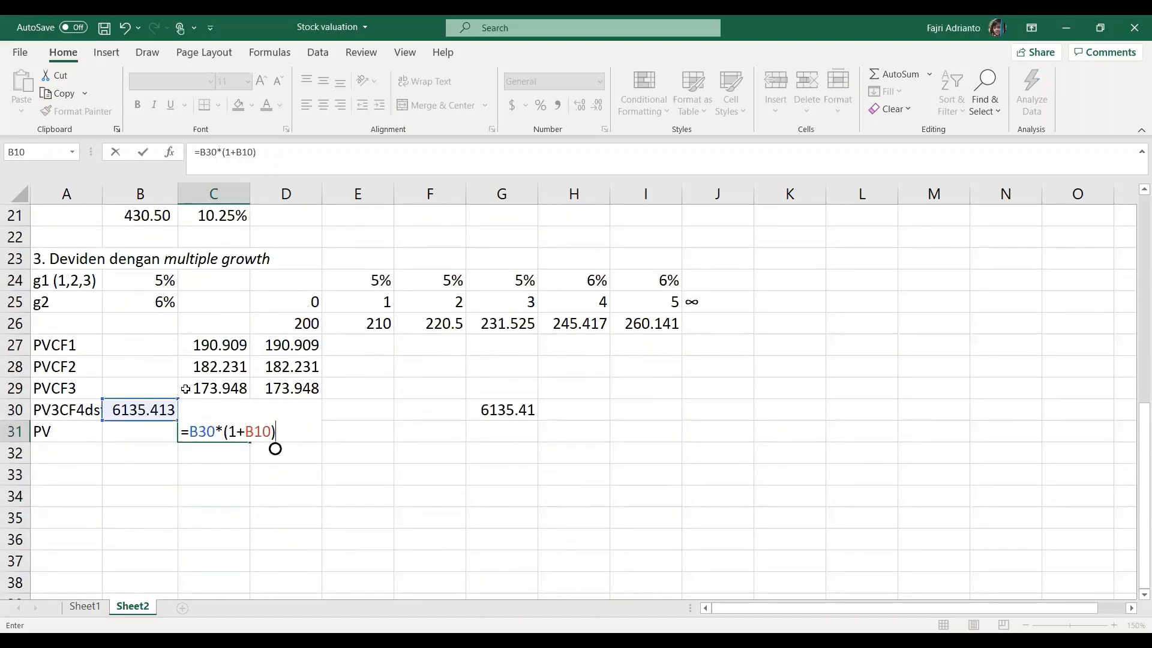
text(*-3)
key(BackSpace)
key(BackSpace)
text(^)
key(BackSpace)
key(BackSpace)
text(^-3)
key(Return)
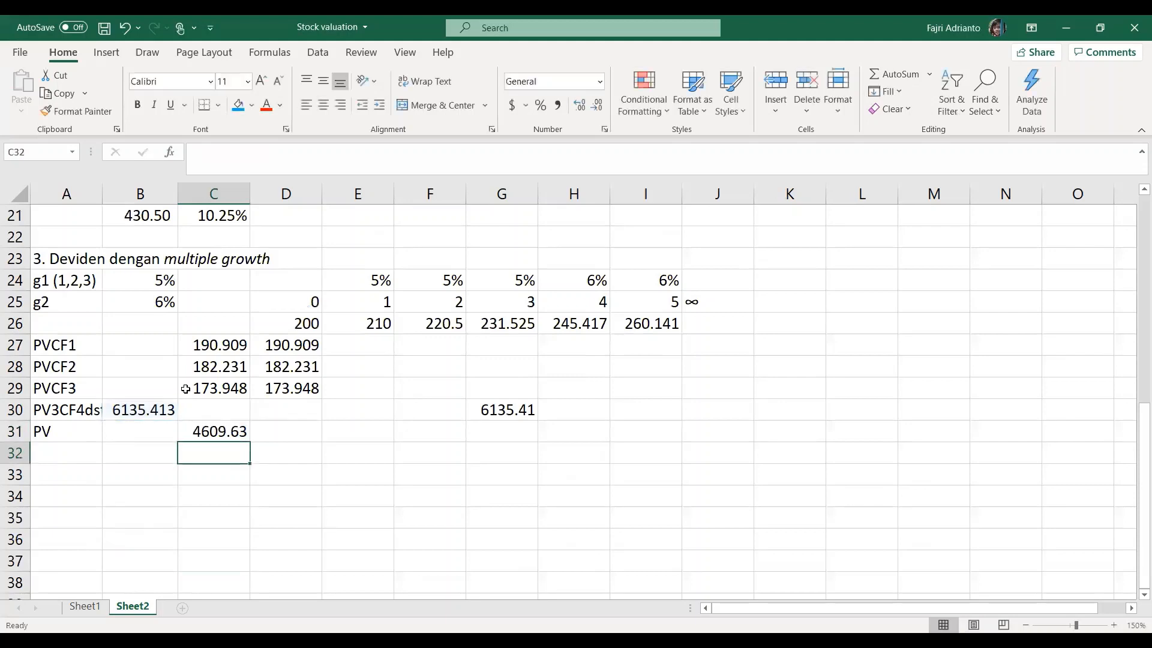
click(220, 431)
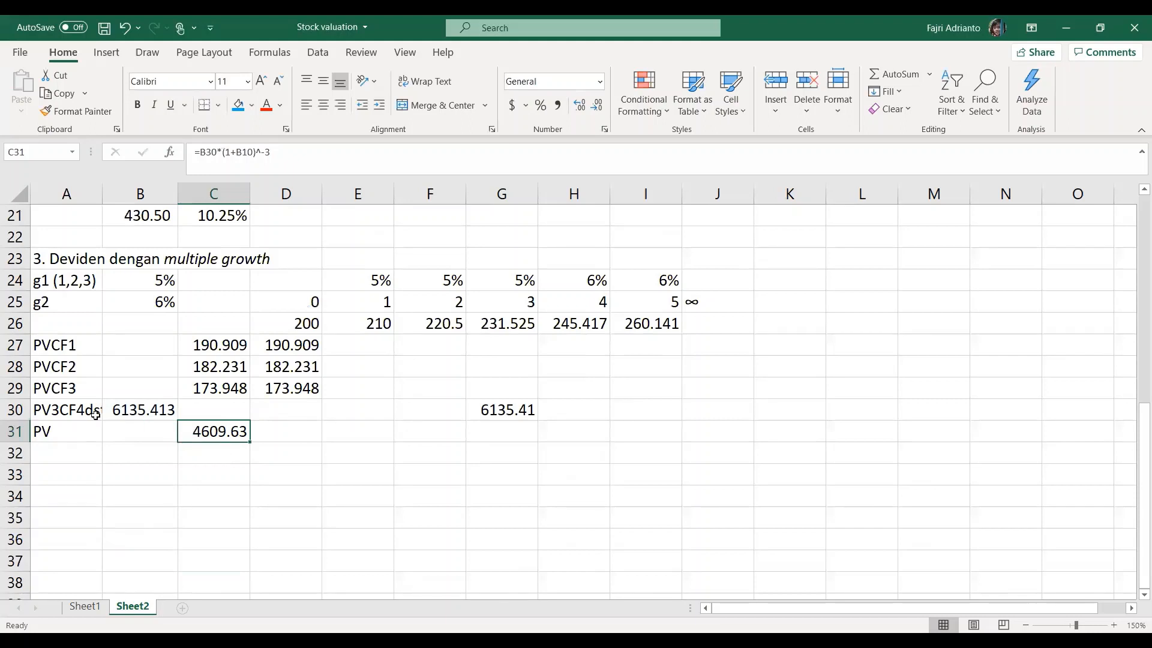
click(212, 449)
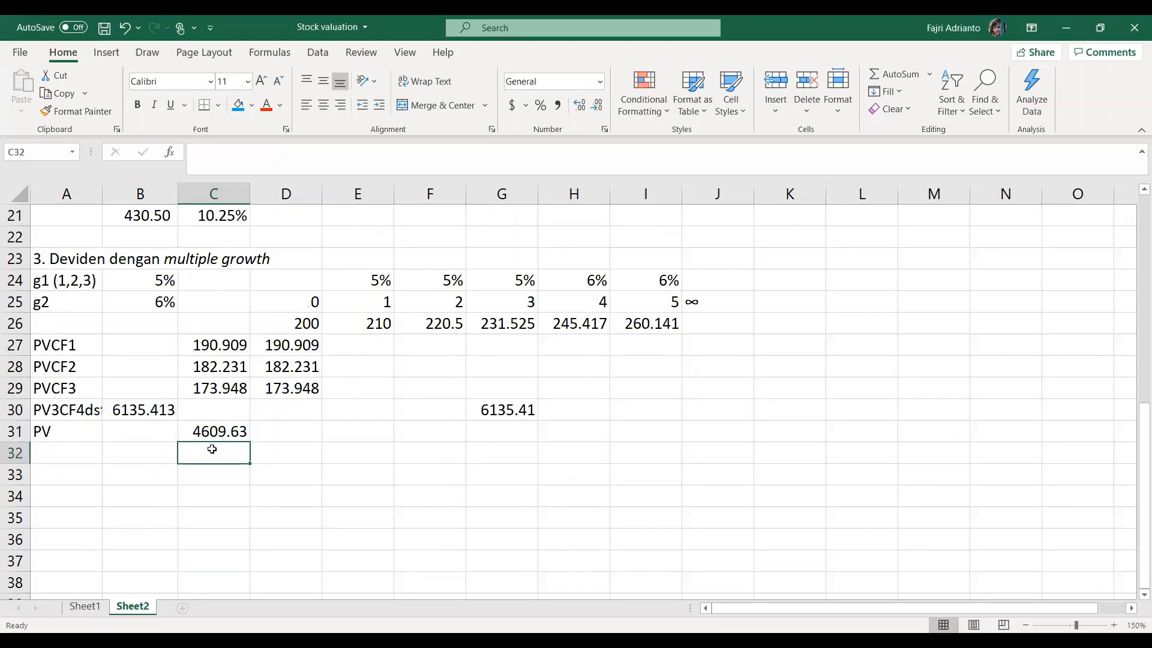
click(495, 410)
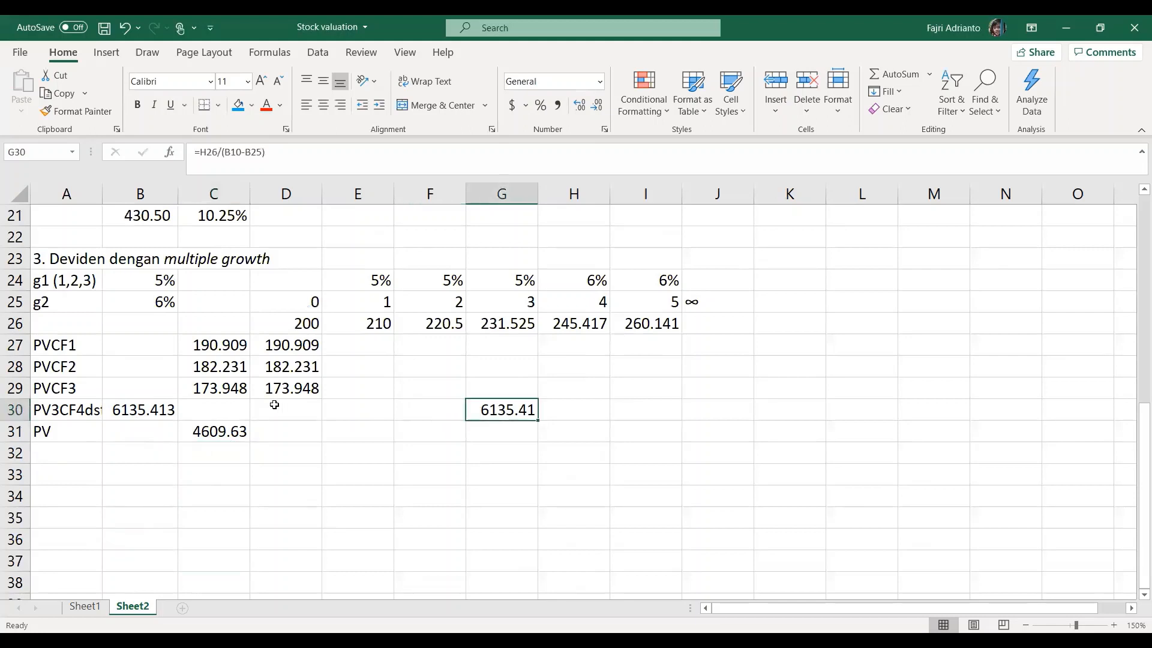
click(228, 429)
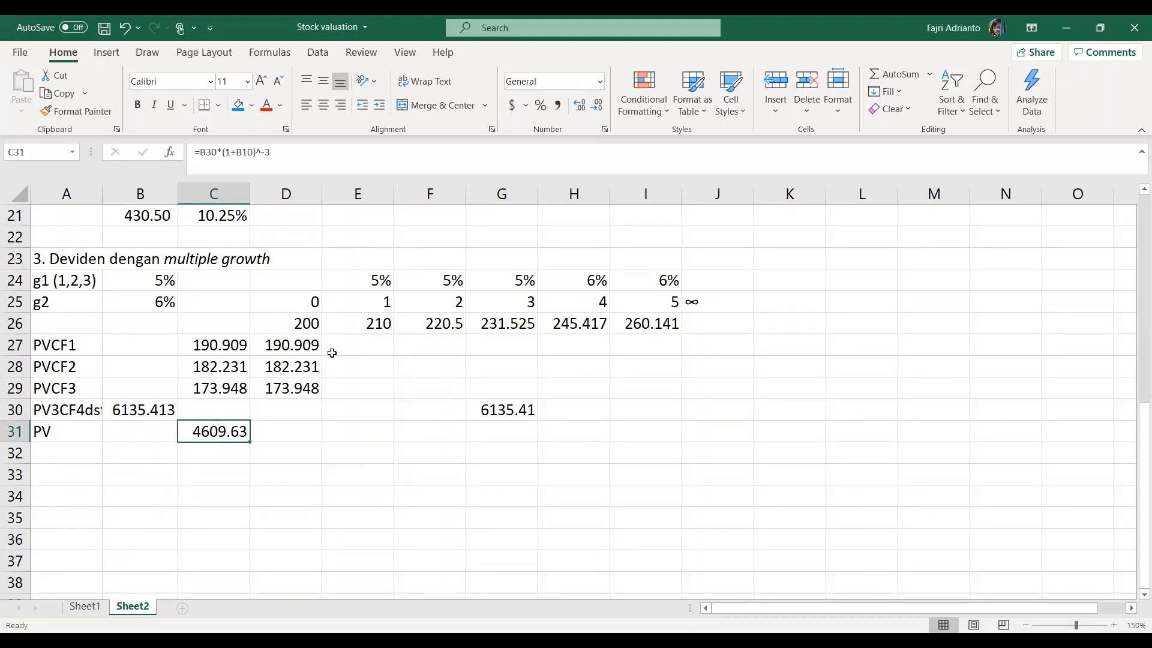
Total the present values in C32 with =SUM(C27:C31).
click(220, 455)
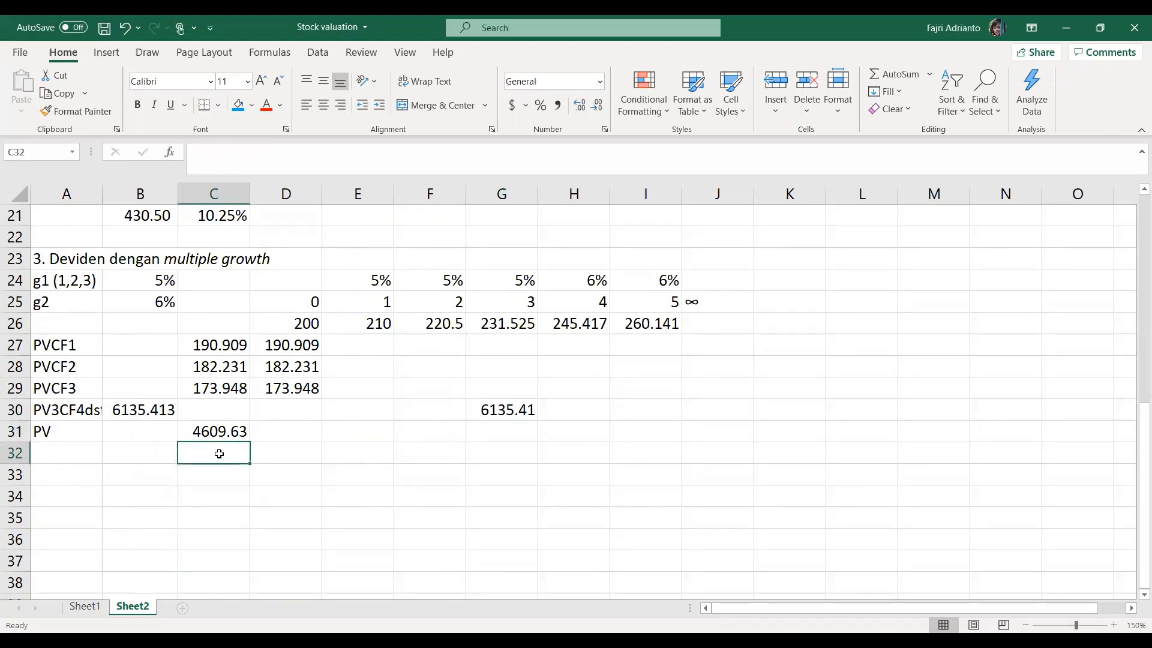
text(=)
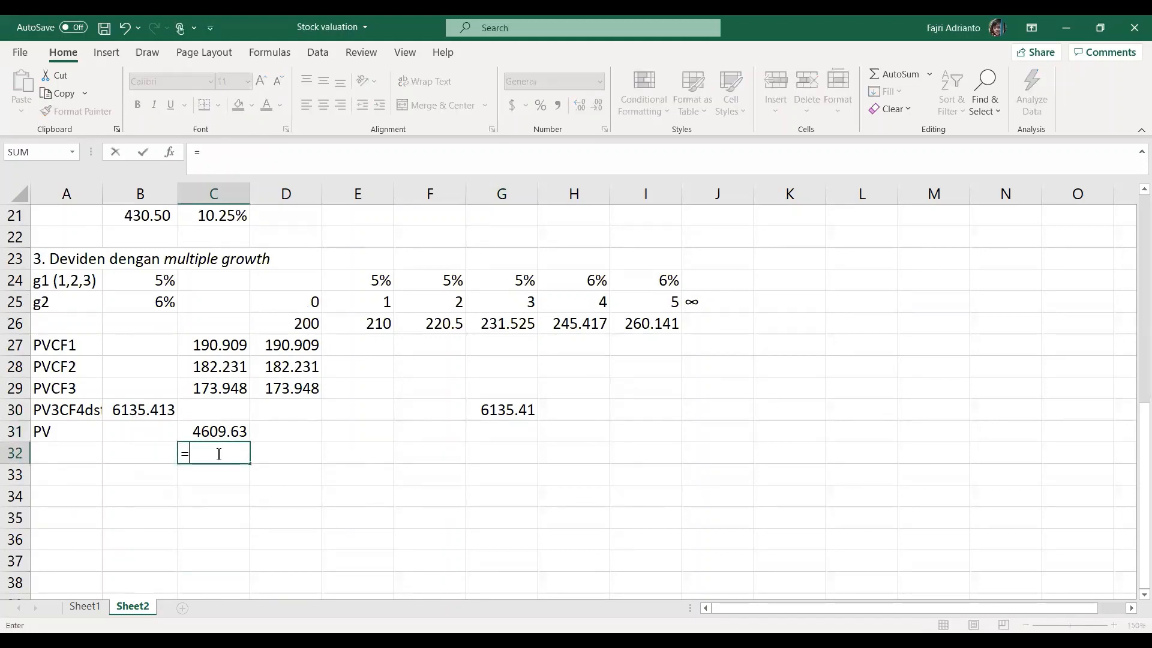
click(883, 77)
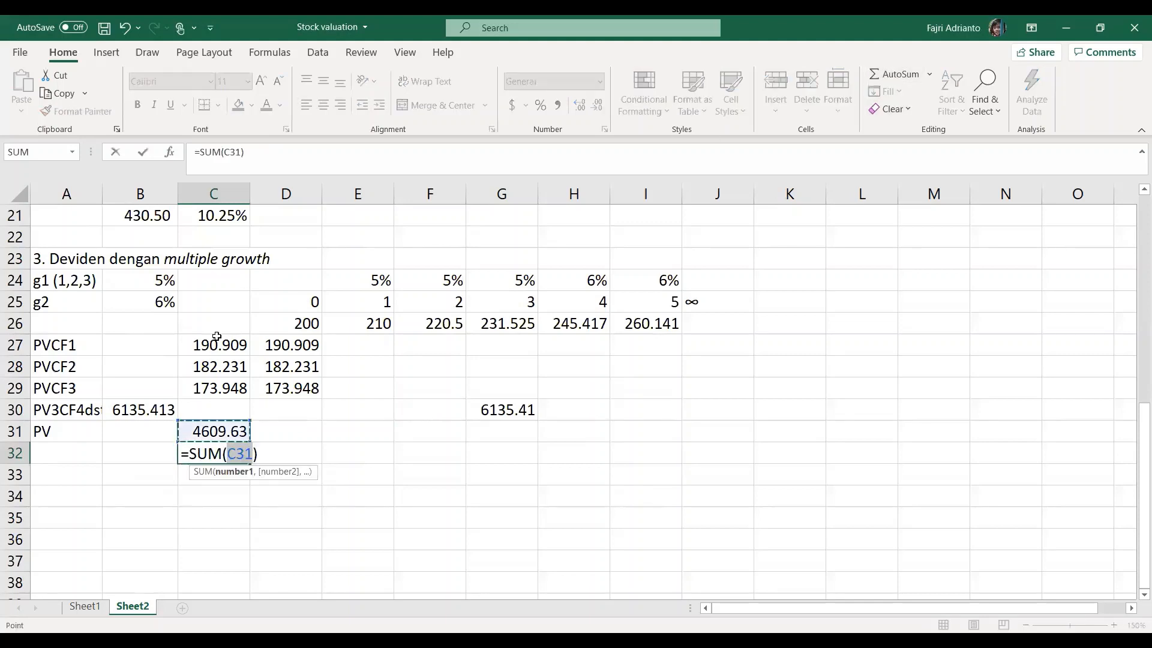
drag(216, 345, 216, 374)
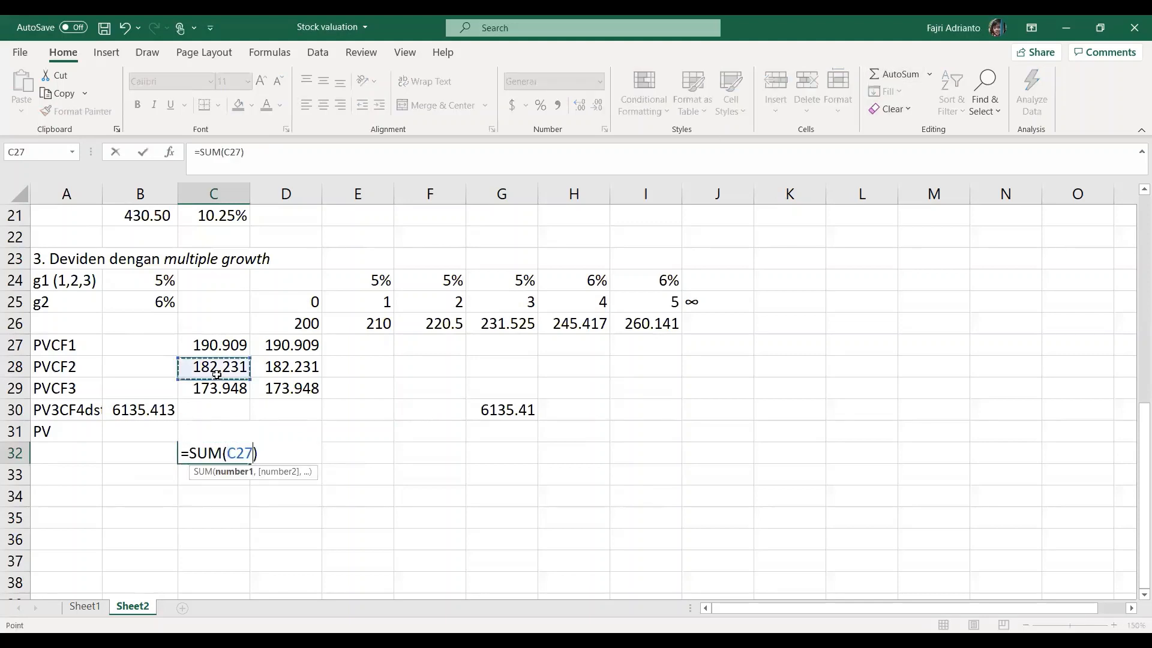
shift+click(213, 433)
key(Return)
click(219, 454)
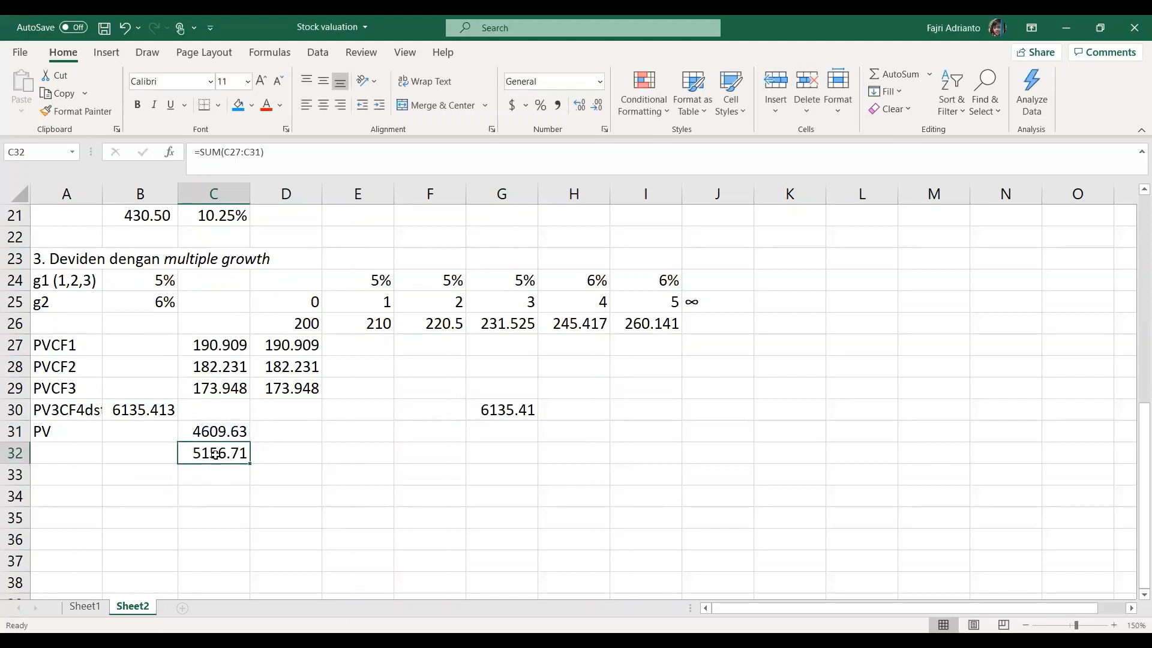
Label A32 as Price and apply the comma number style to the total in C32.
click(82, 458)
text(Price)
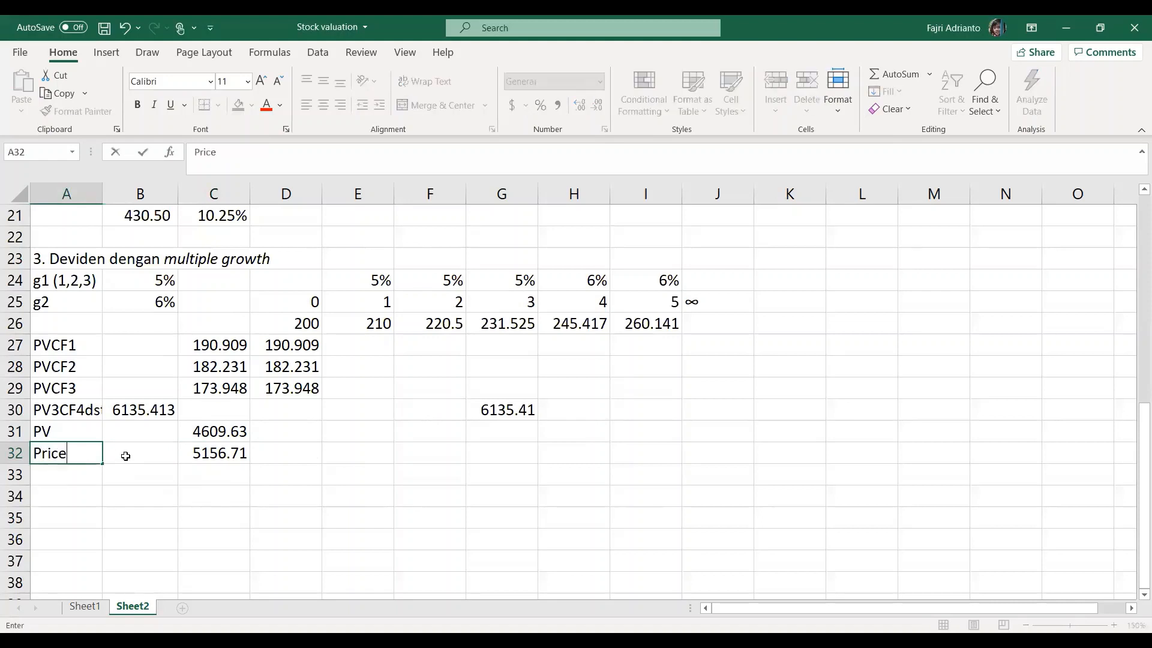
click(210, 455)
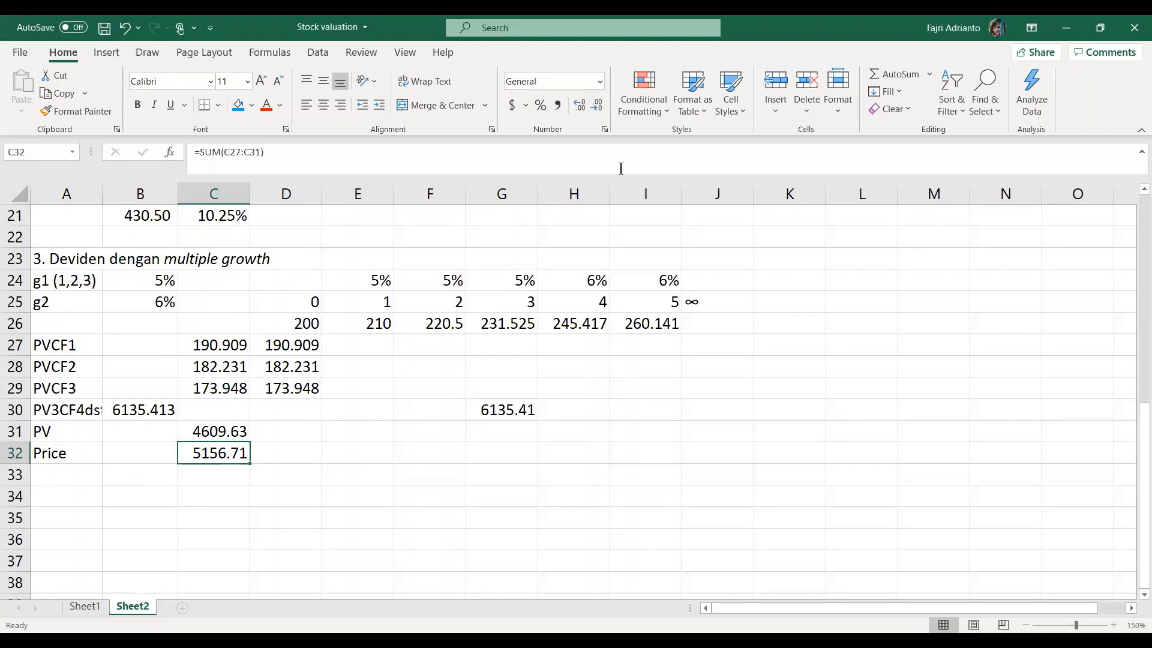
click(558, 107)
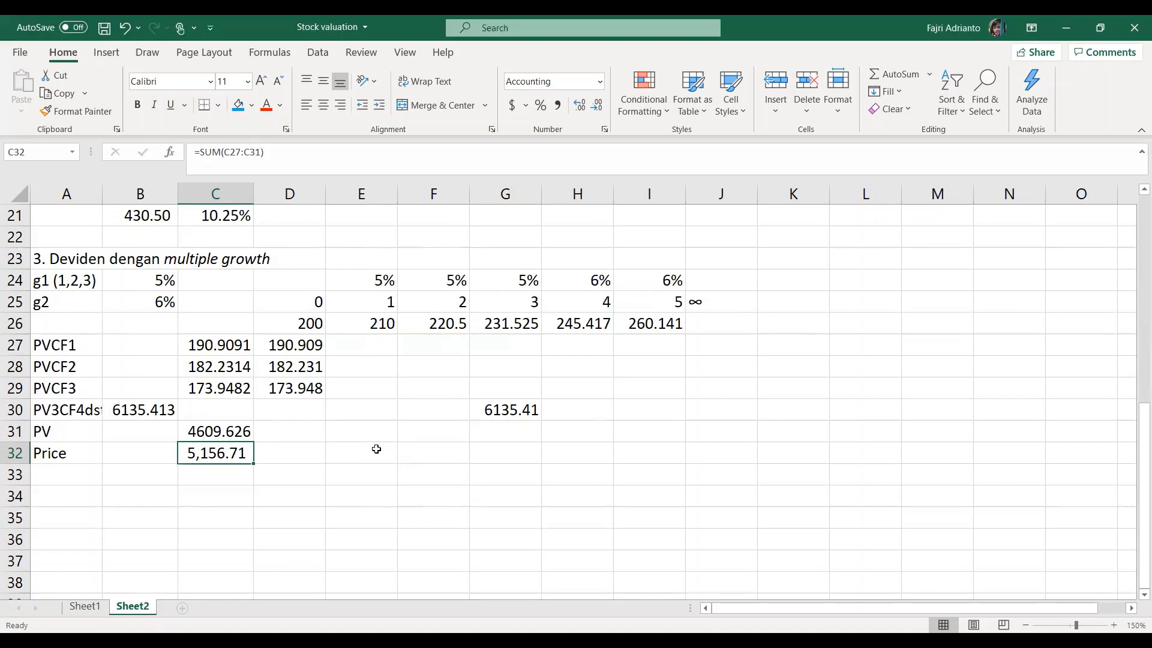
Highlight the Po =D1/(R-g) formula in A18 with a blue fill and widen column A to fit its text.
scroll(334, 432, up, 2)
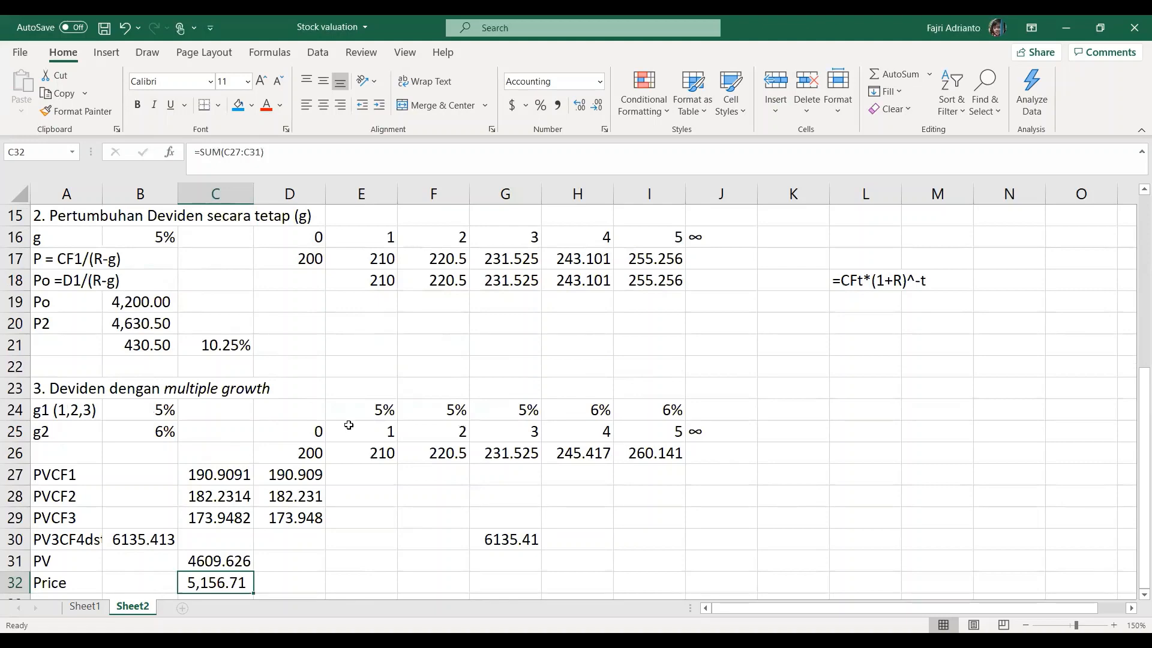
scroll(349, 425, up, 2)
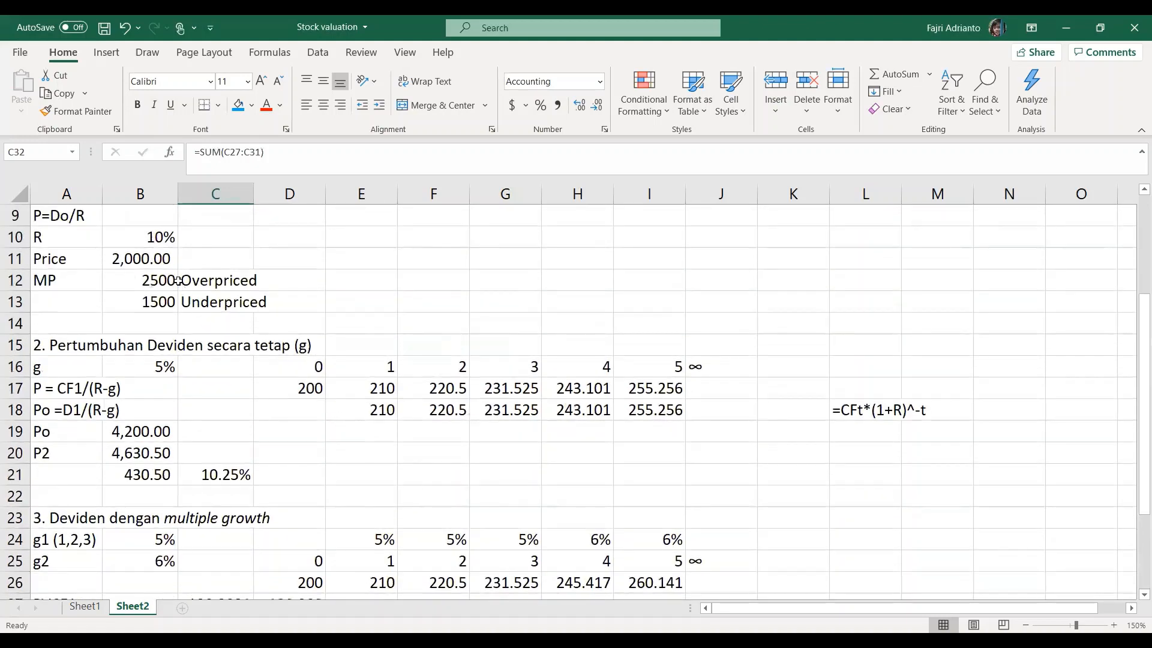
click(160, 244)
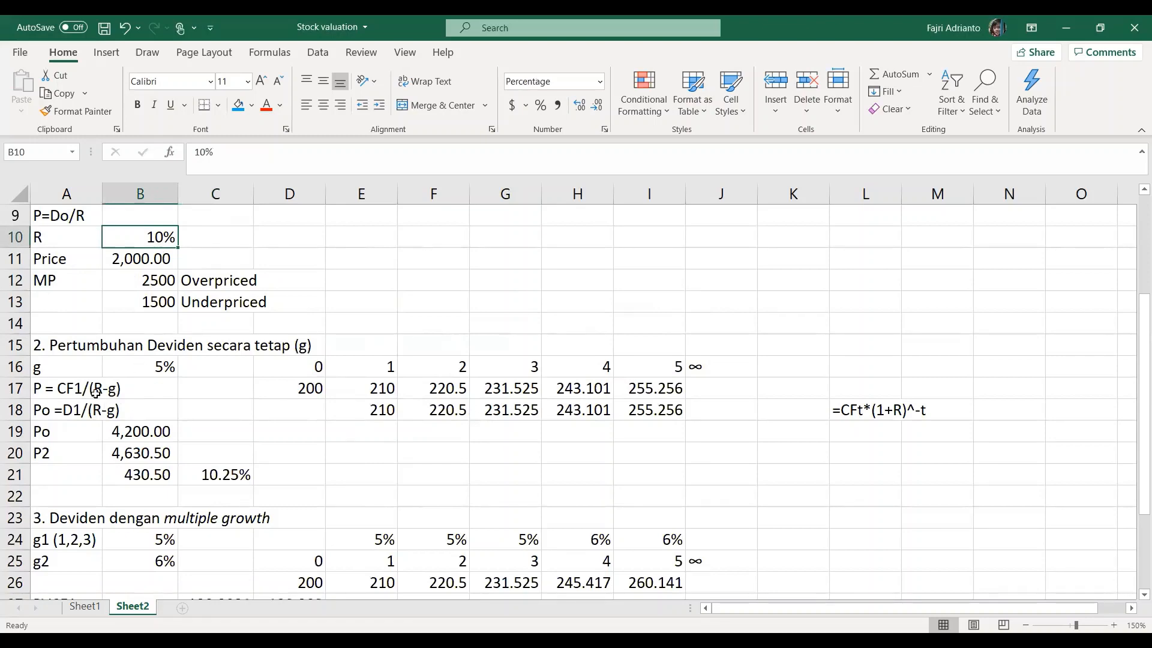
click(144, 367)
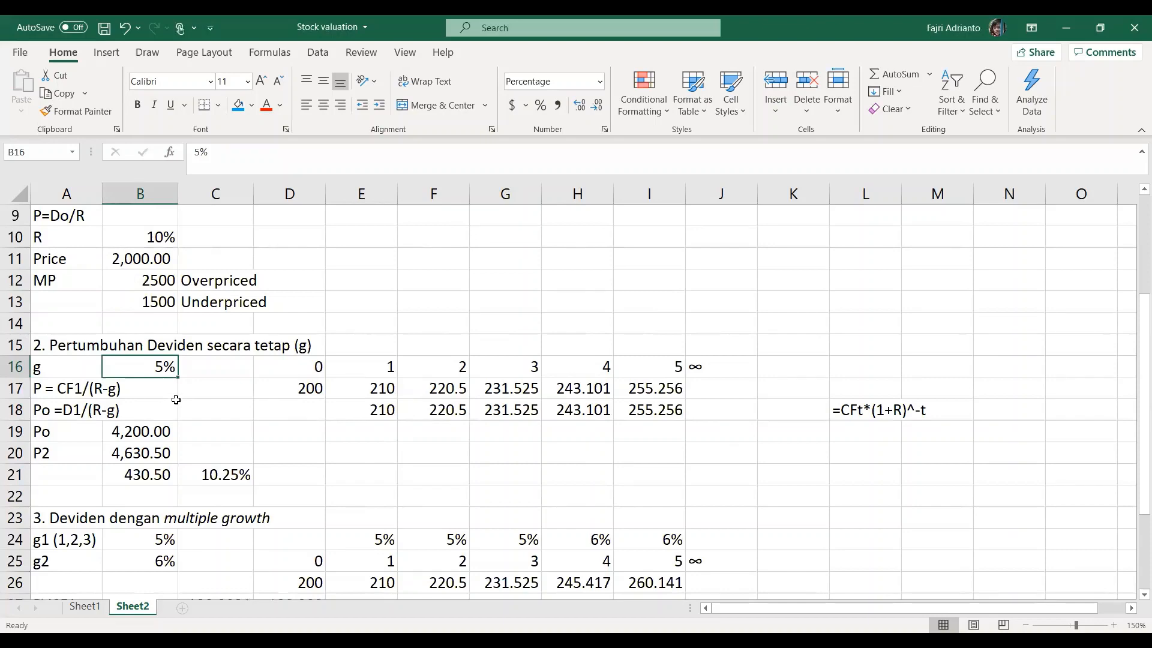
click(64, 387)
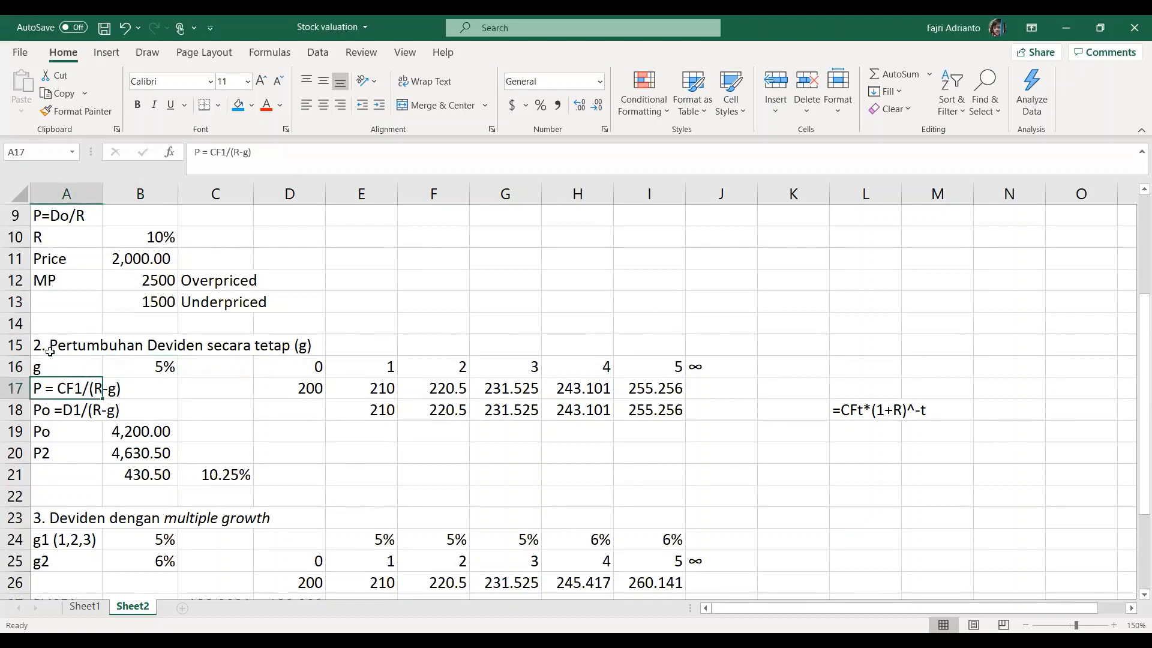
click(55, 413)
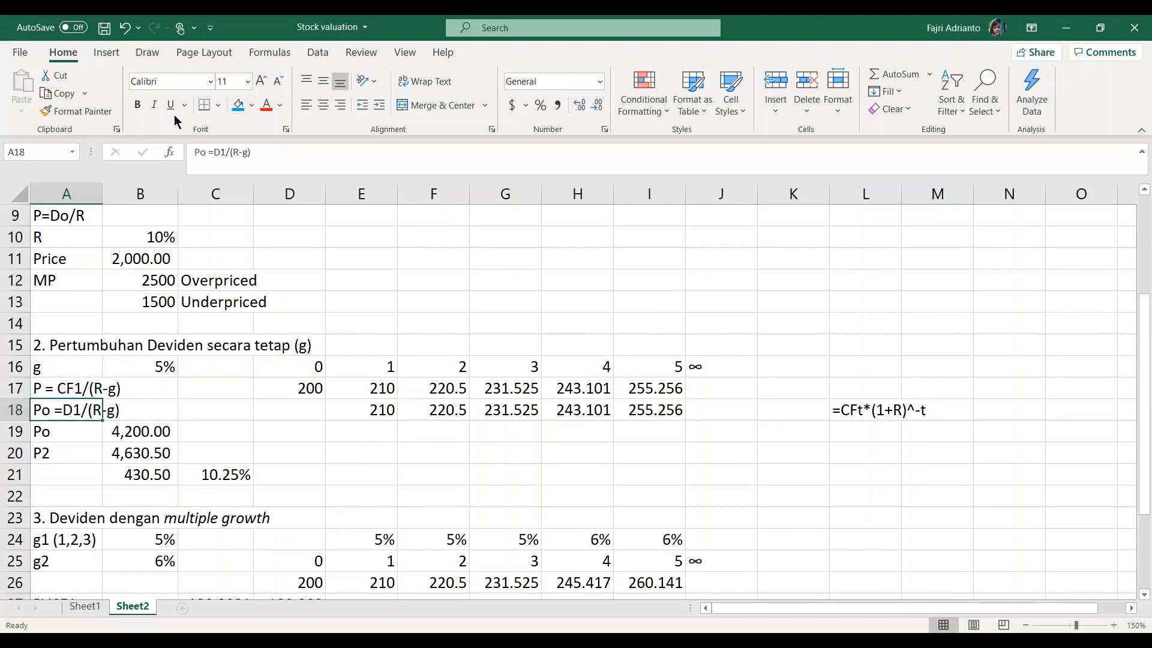
click(235, 112)
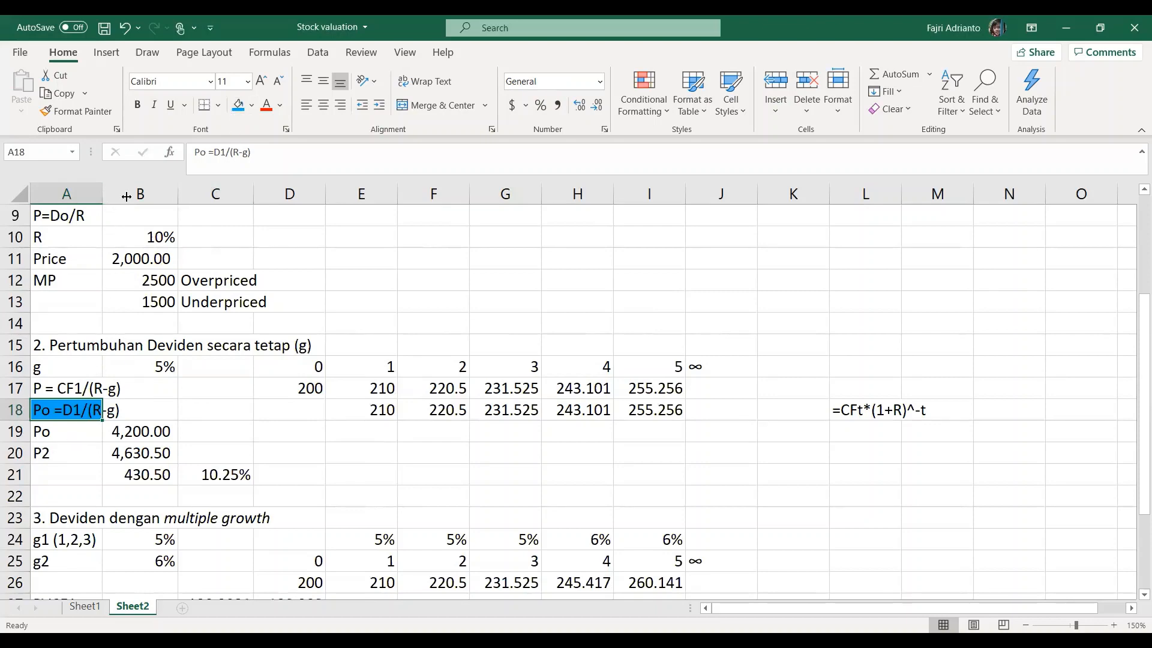
drag(127, 197, 126, 196)
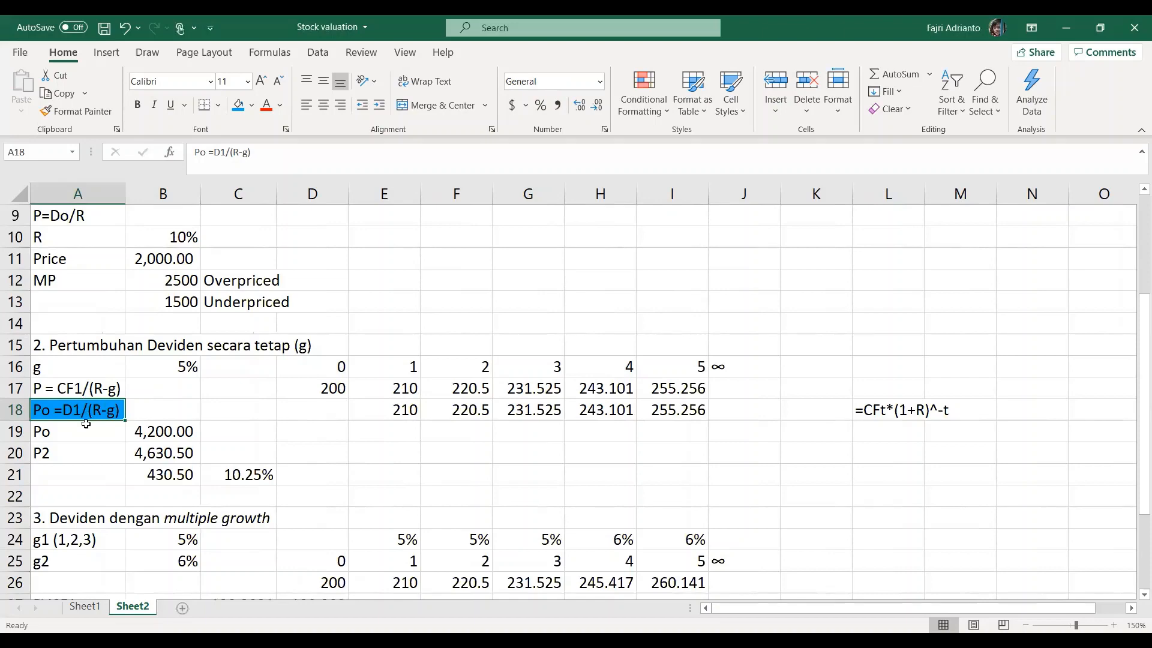
click(80, 426)
click(80, 415)
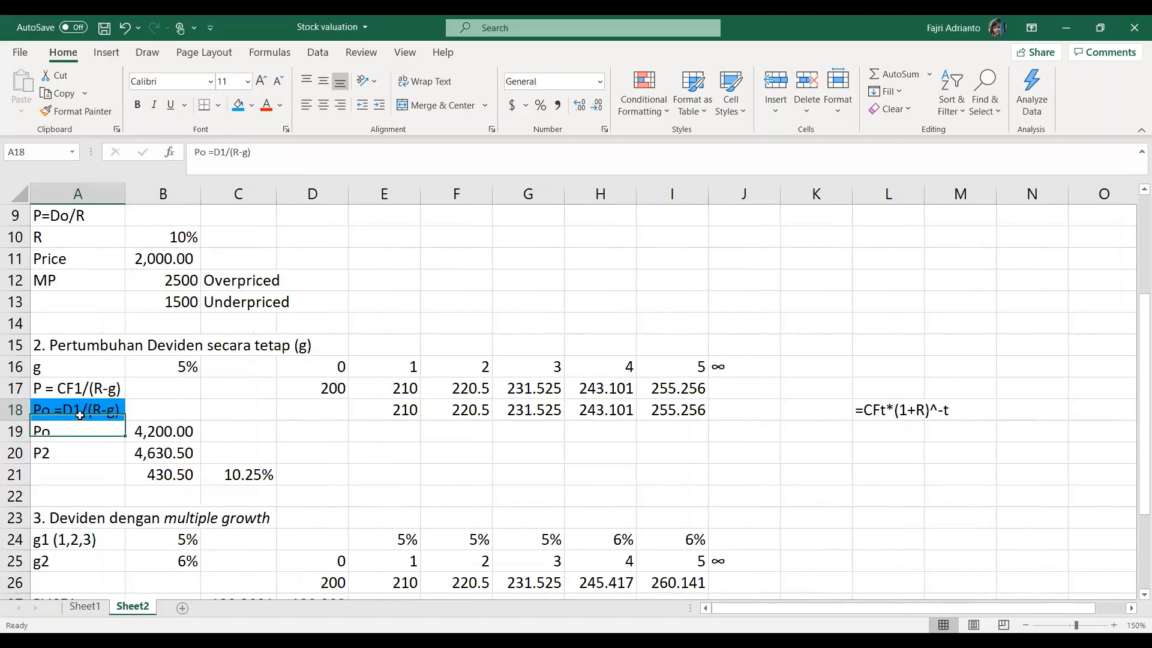